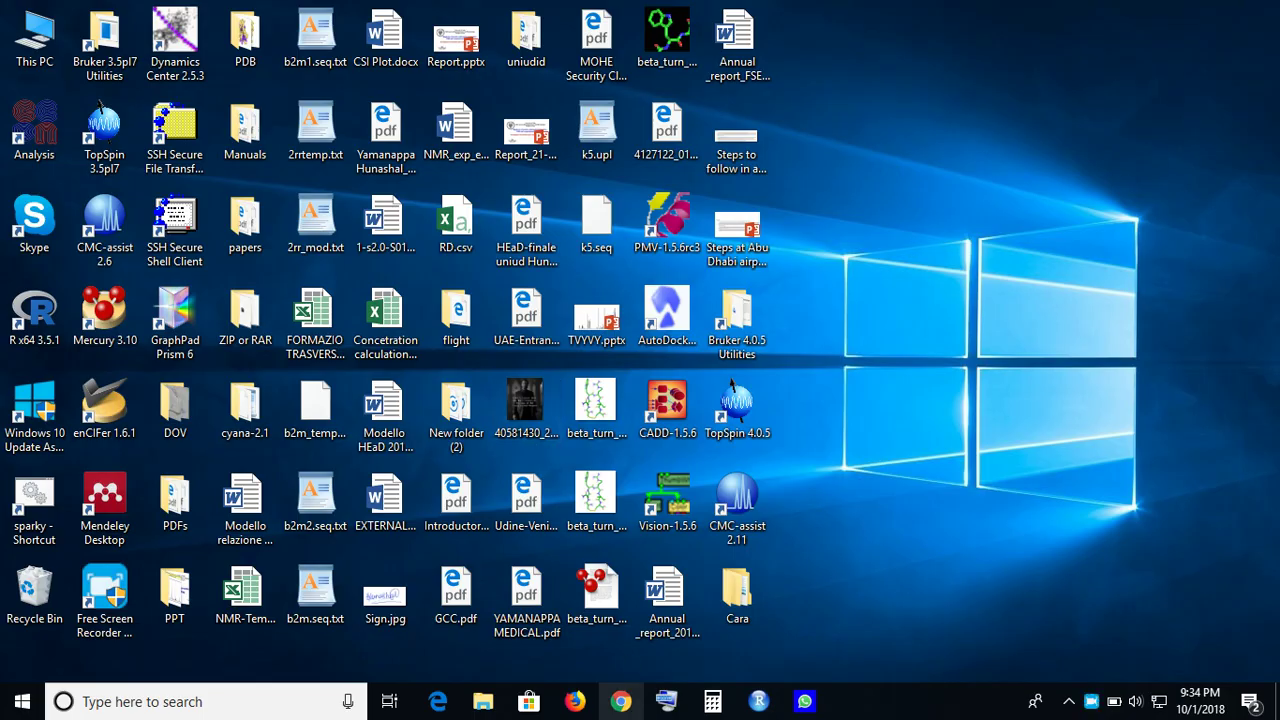
# - Open Firefox and search Google for "CARA NMR Download"
pyautogui.click(576, 702)
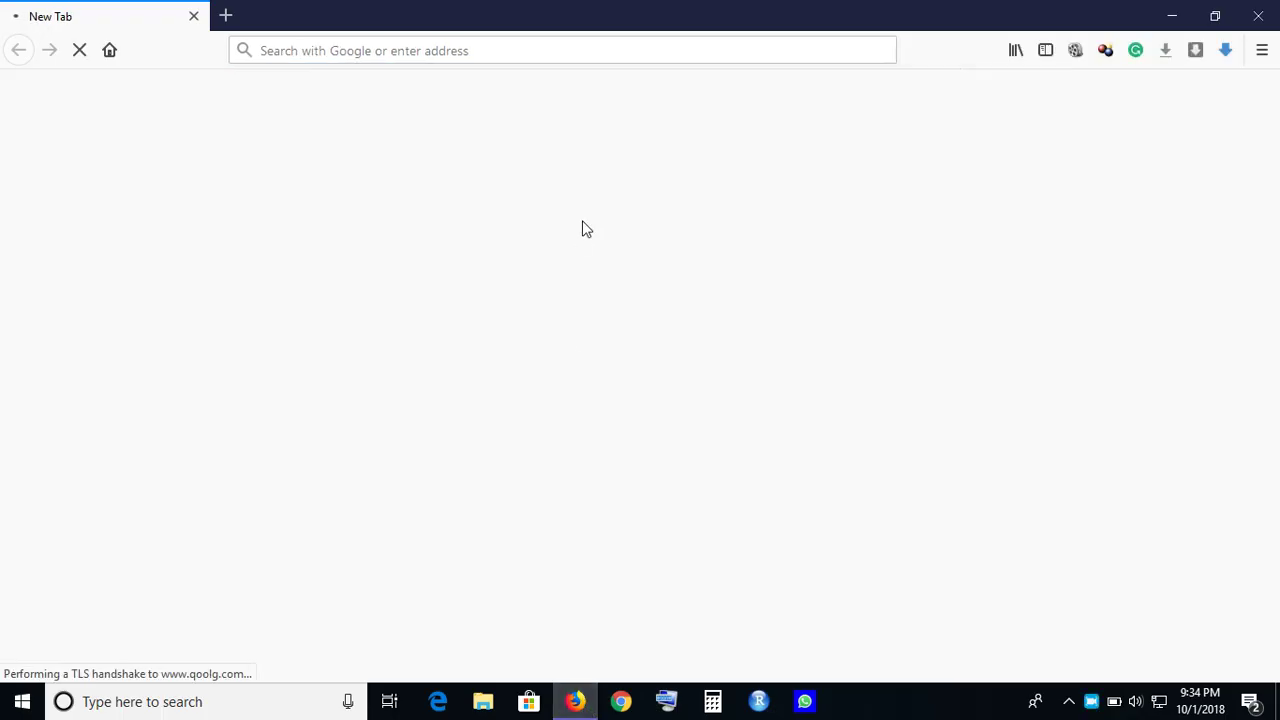
pyautogui.click(584, 52)
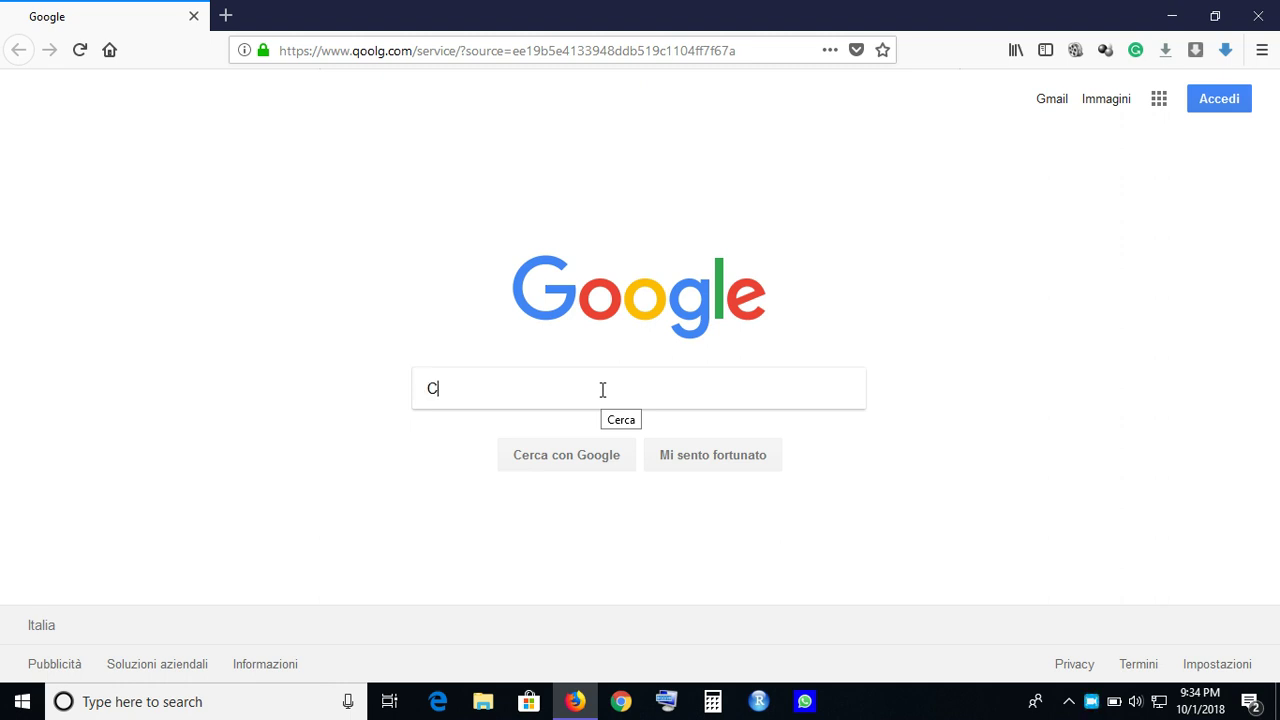
pyautogui.write('RA NM')
pyautogui.press('XF86AudioLowerVolume')
pyautogui.write('R')
pyautogui.press('XF86AudioRaiseVolume')
pyautogui.press('XF86AudioRaiseVolume')
pyautogui.press('XF86AudioRaiseVolume')
pyautogui.press('XF86AudioRaiseVolume')
pyautogui.write('Down')
pyautogui.press('XF86AudioRaiseVolume')
pyautogui.press('XF86AudioRaiseVolume')
pyautogui.press('XF86AudioRaiseVolume')
pyautogui.press('XF86AudioRaiseVolume')
pyautogui.press('XF86AudioRaiseVolume')
pyautogui.press('XF86AudioRaiseVolume')
pyautogui.press('XF86AudioRaiseVolume')
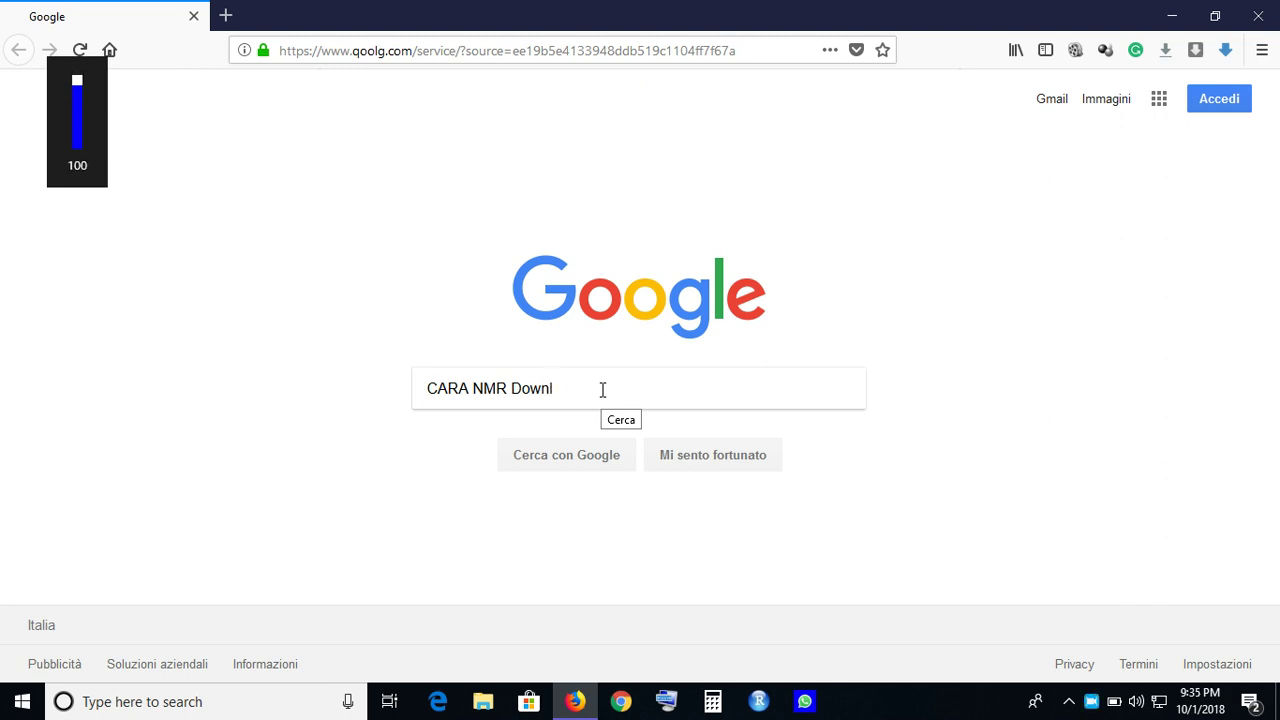
pyautogui.press('Return')
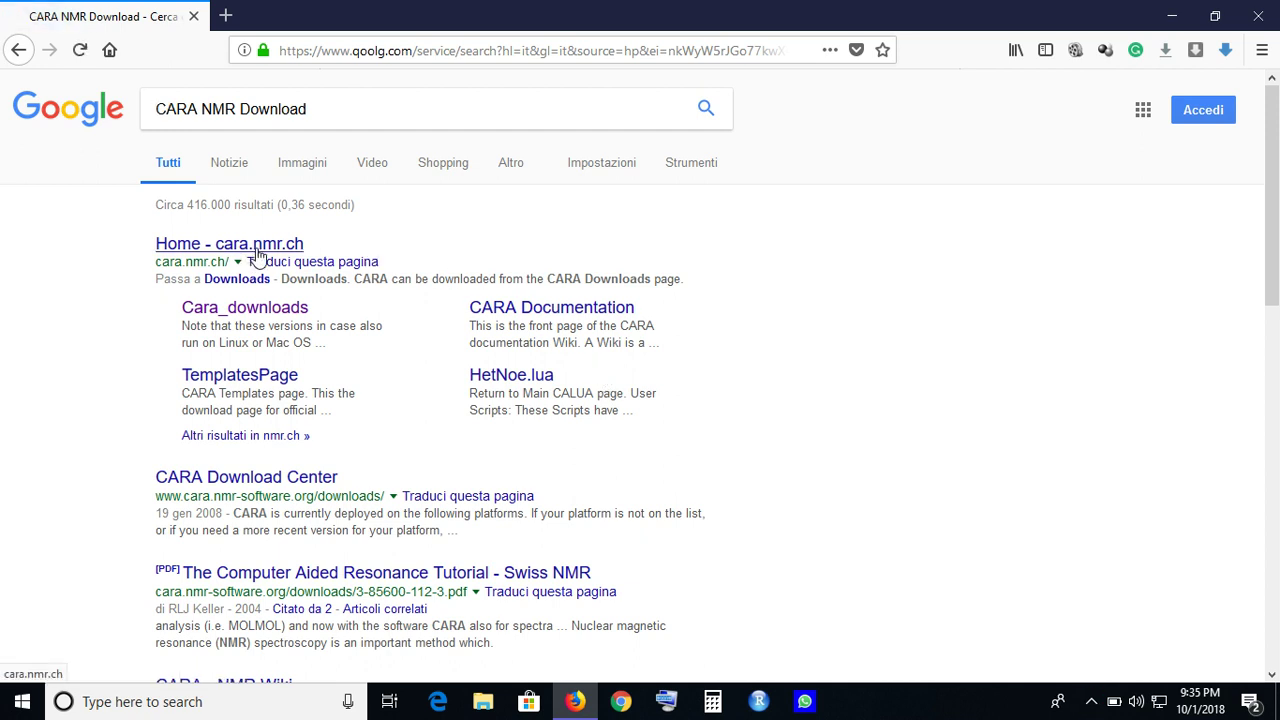
# - Go to the CARA Downloads page on cara.nmr.ch and request the current stable Windows release 1.9.1
pyautogui.click(257, 250)
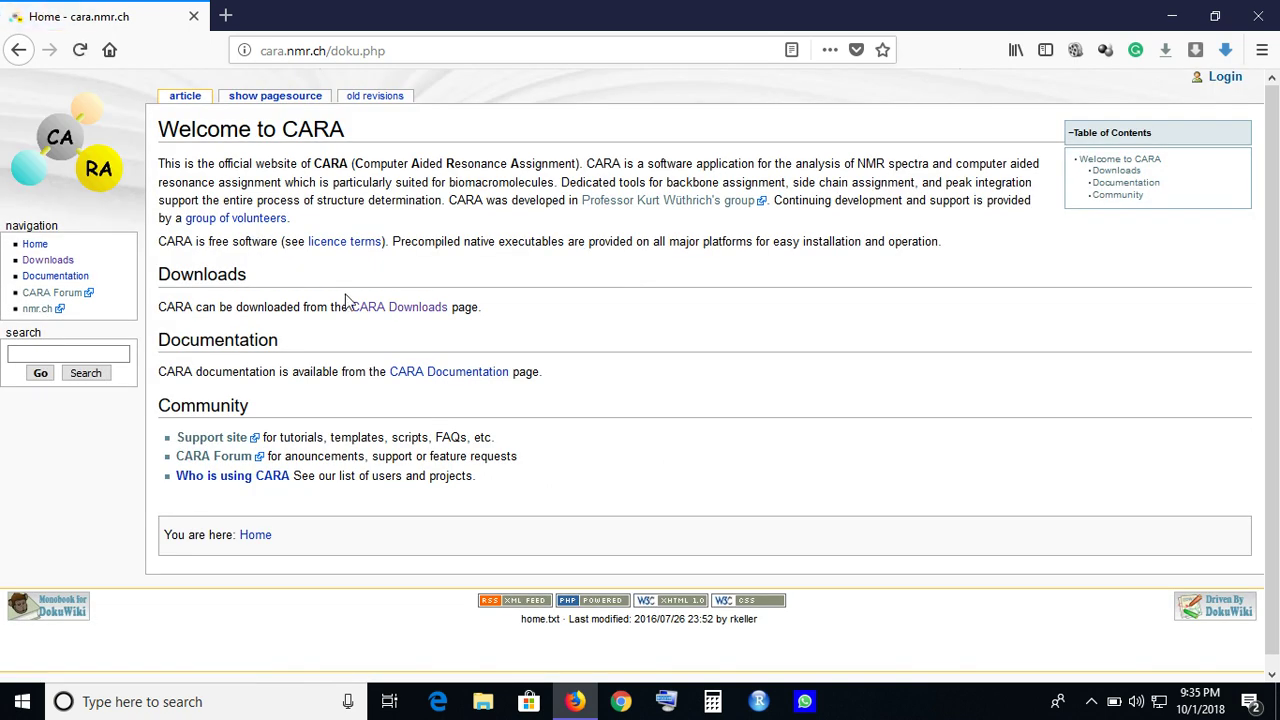
pyautogui.click(400, 310)
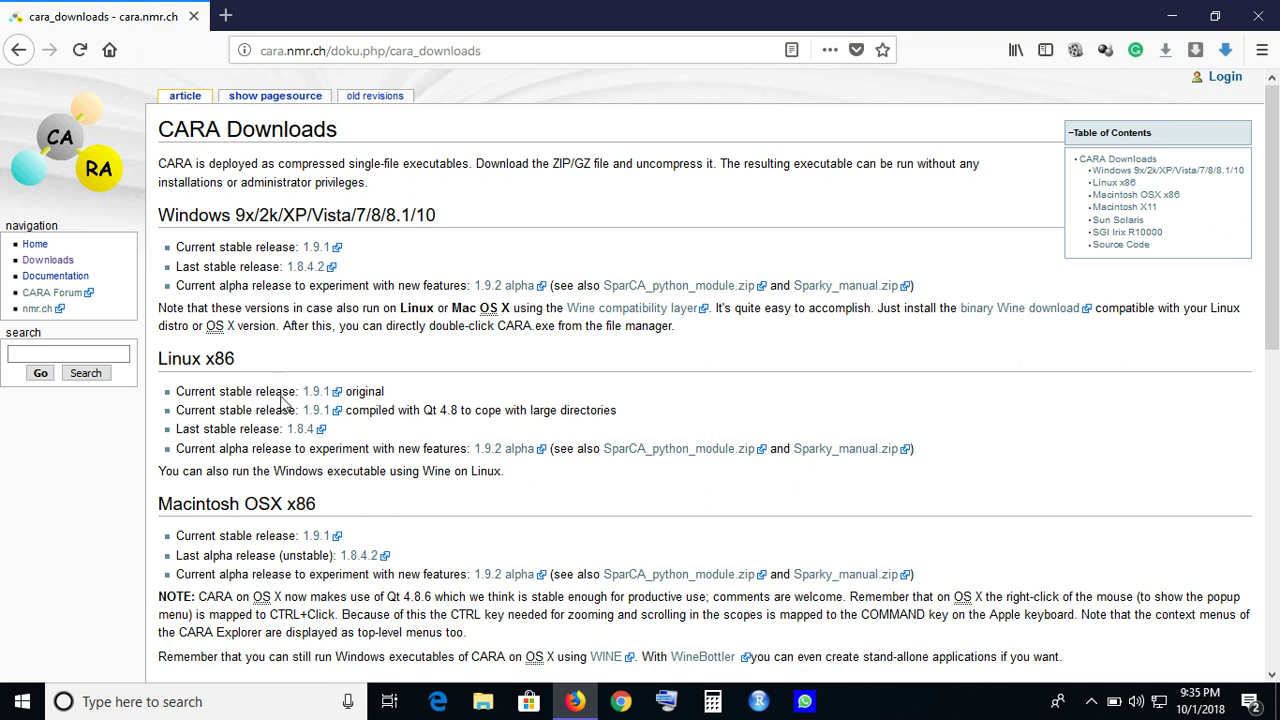
pyautogui.click(316, 250)
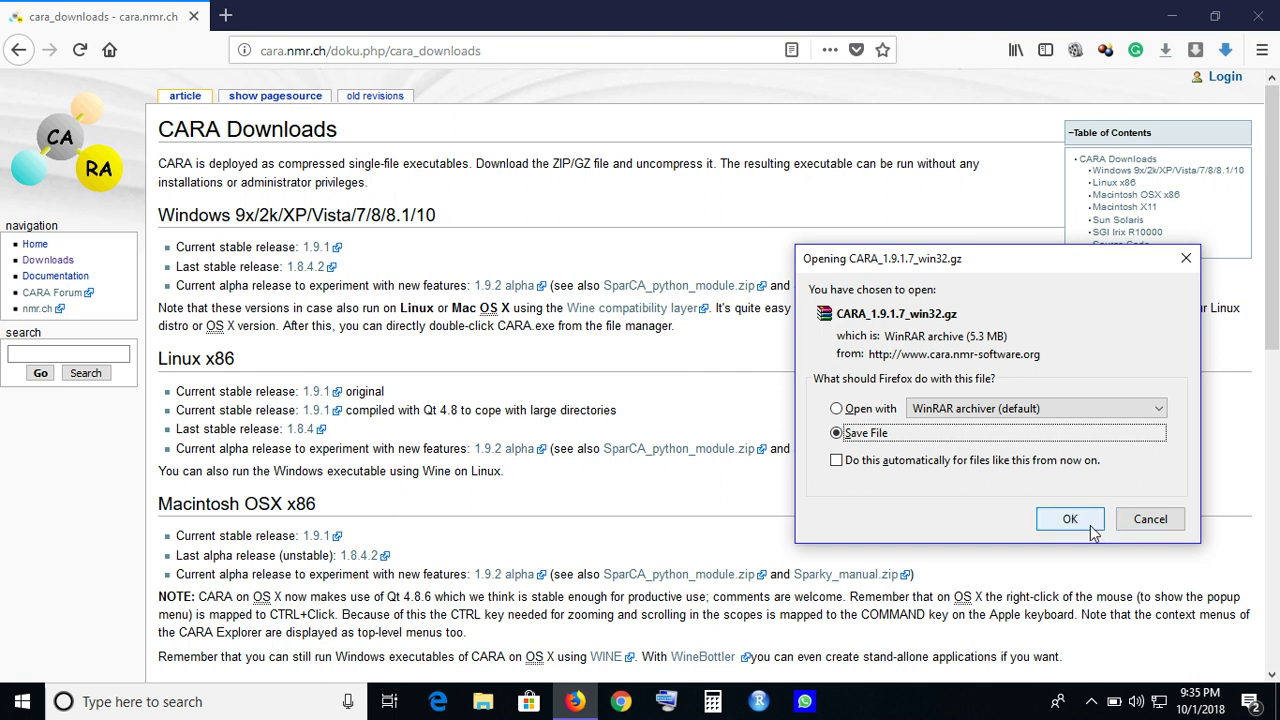
# - Save the download as CARA_1.9.1.7_win32.gz in the Cara folder on the Desktop
pyautogui.click(1090, 526)
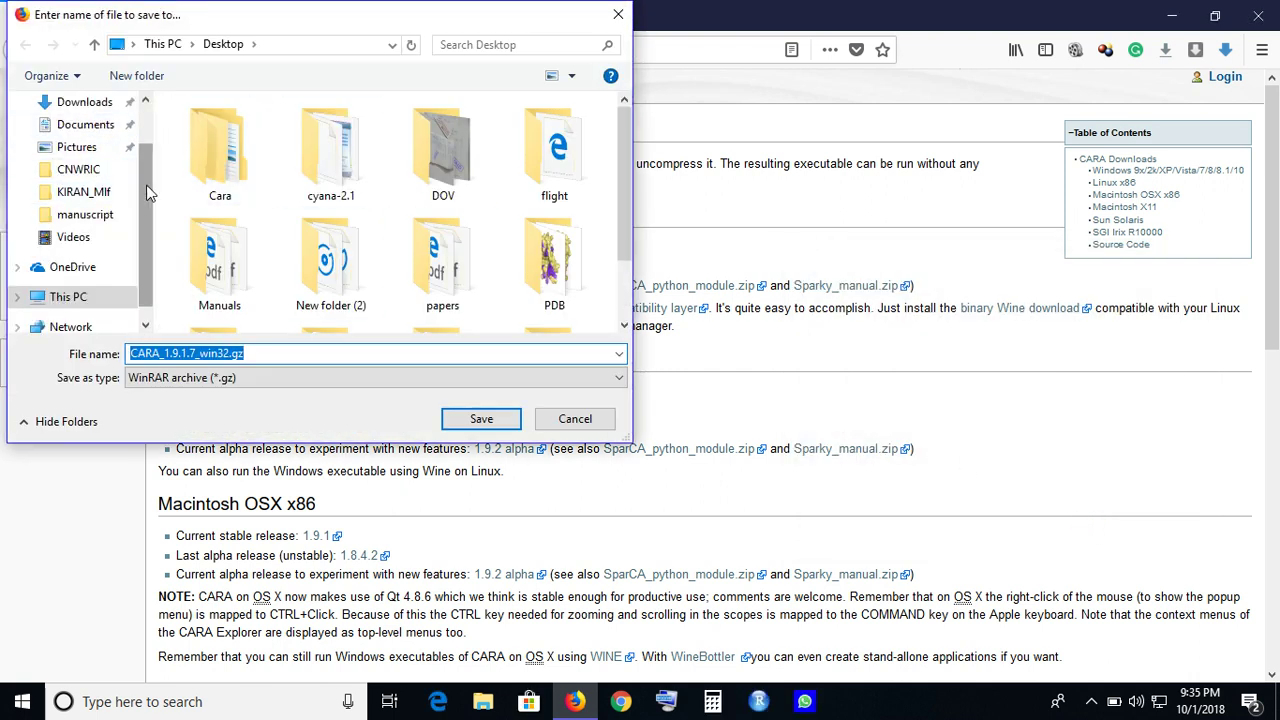
pyautogui.scroll(1, 98, 140)
pyautogui.click(92, 140)
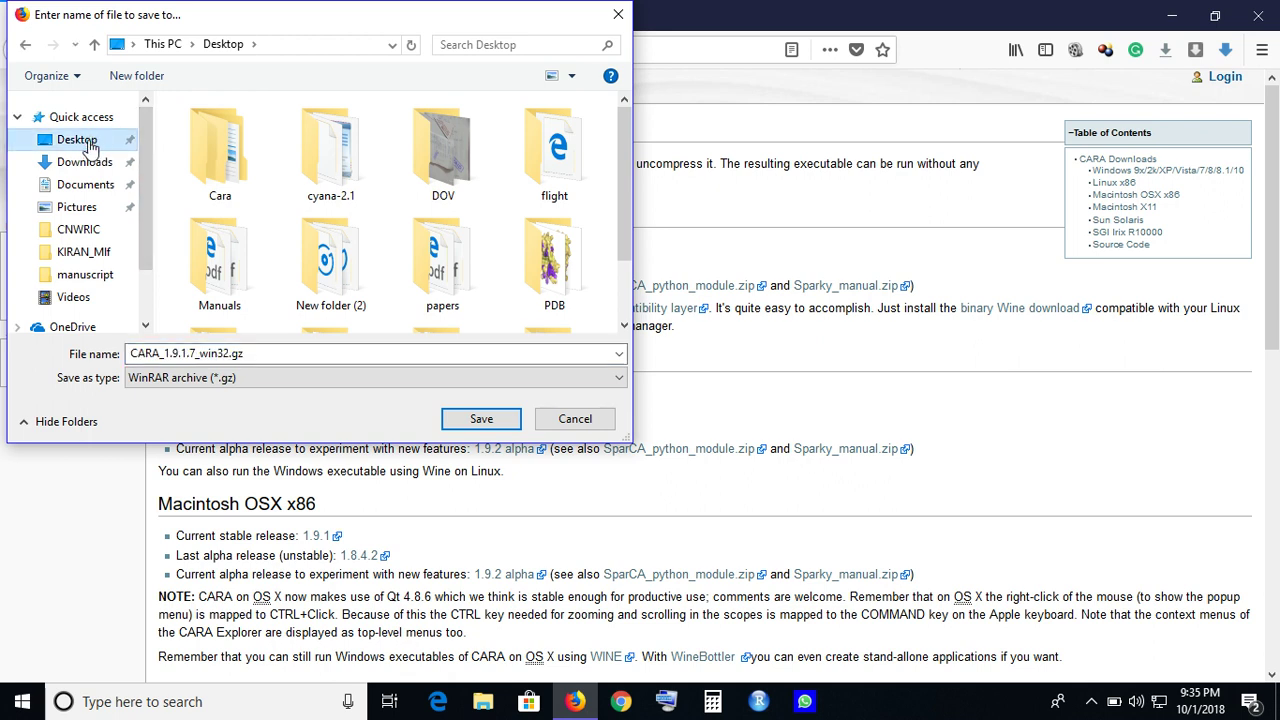
pyautogui.doubleClick(210, 172)
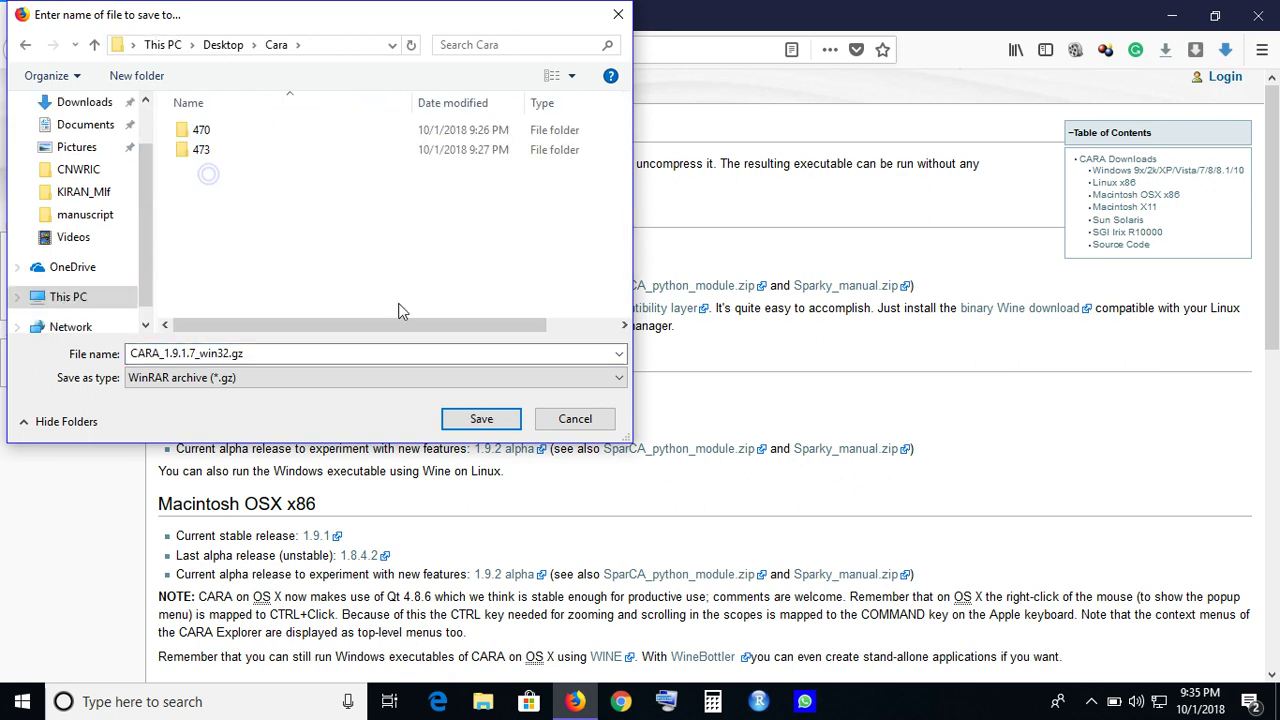
pyautogui.click(452, 421)
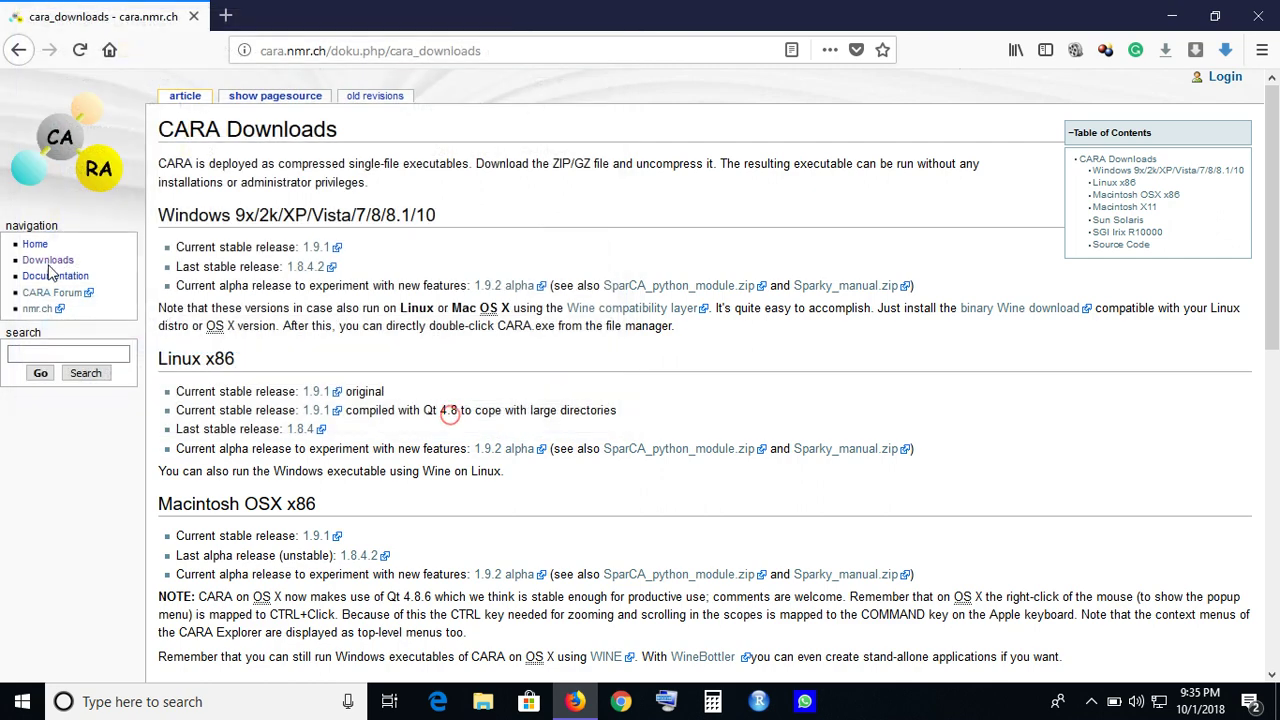
# - Try to extract the CARA_1.9.1.7_win32.gz archive directly inside the desktop's Cara folder
pyautogui.click(1188, 18)
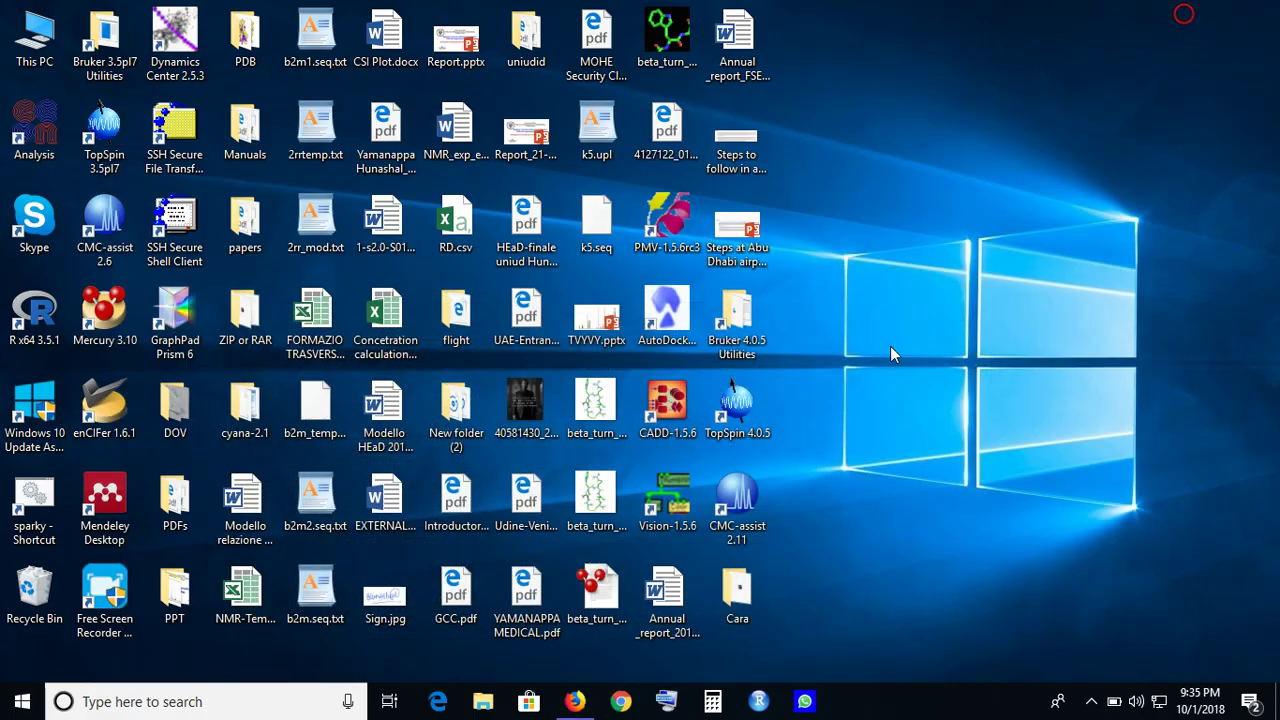
pyautogui.doubleClick(748, 592)
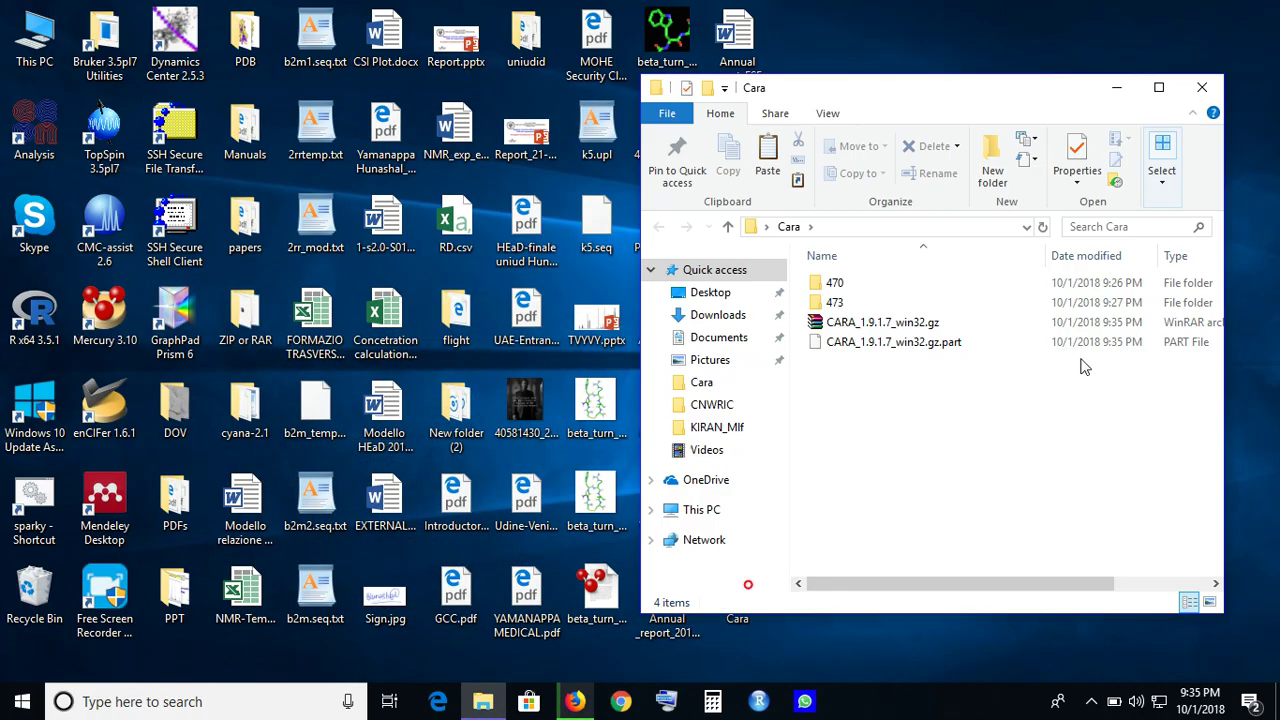
pyautogui.click(921, 331)
pyautogui.rightClick(921, 331)
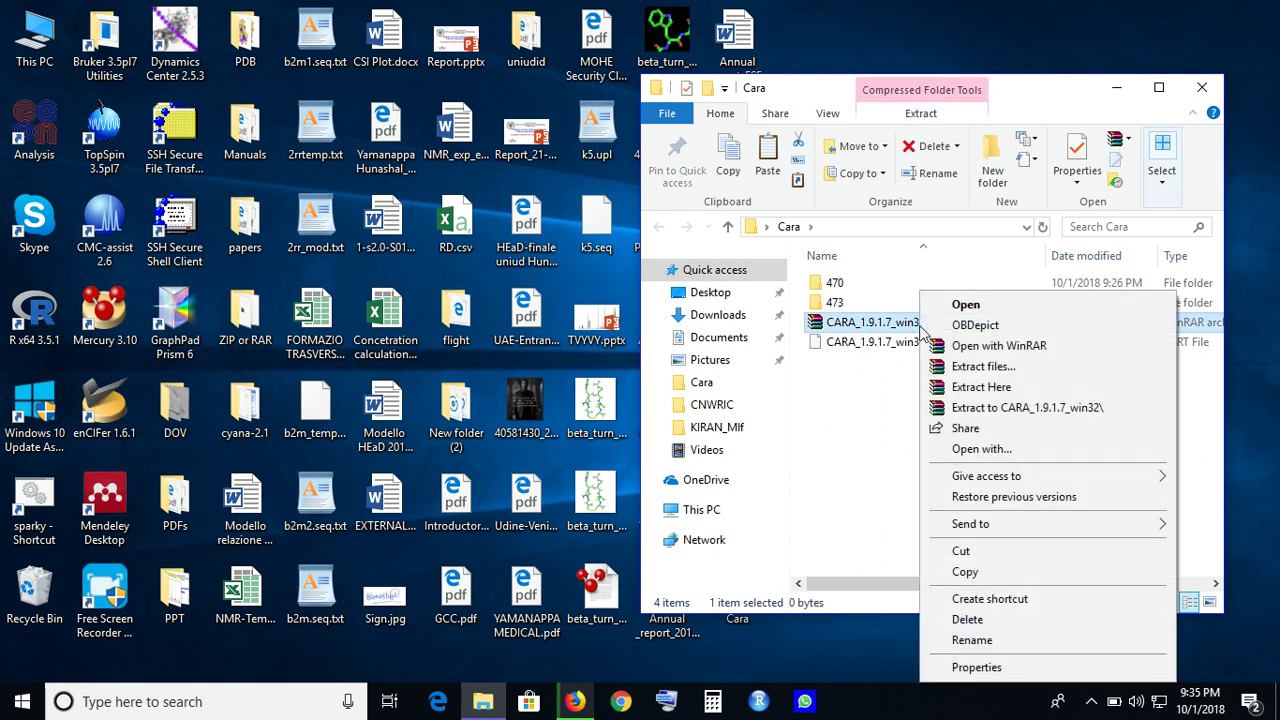
pyautogui.click(990, 392)
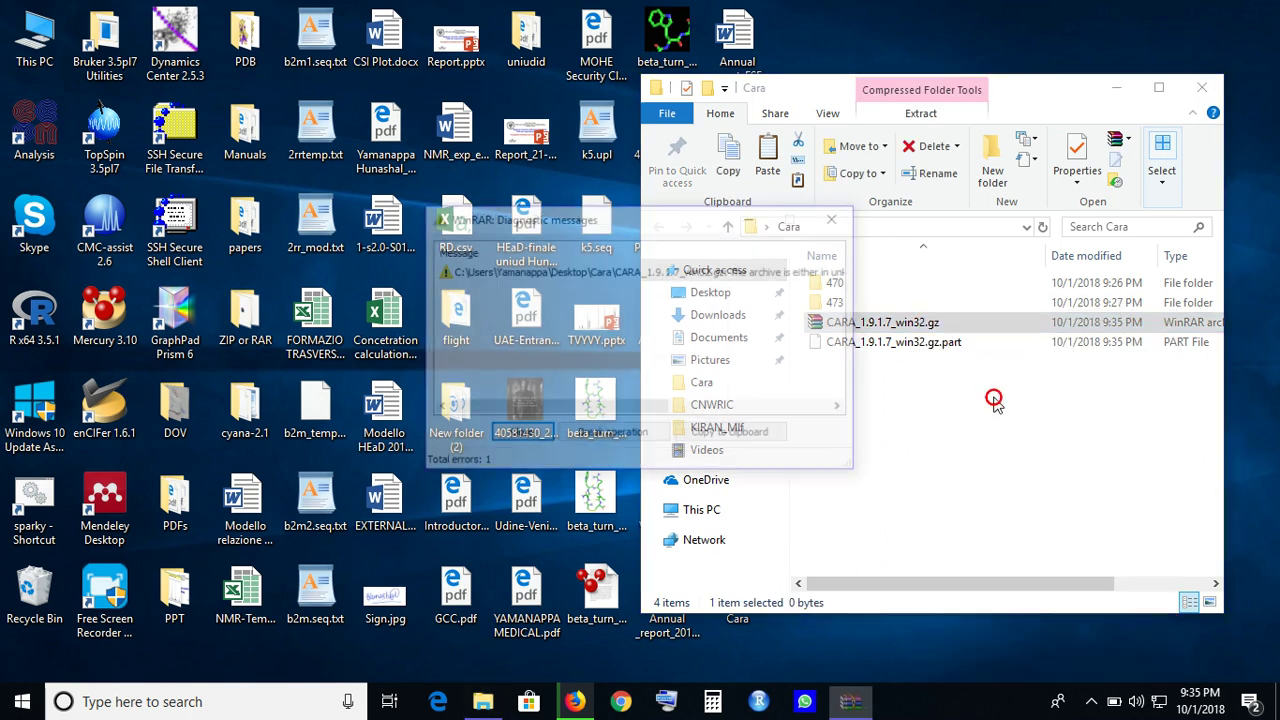
pyautogui.click(676, 412)
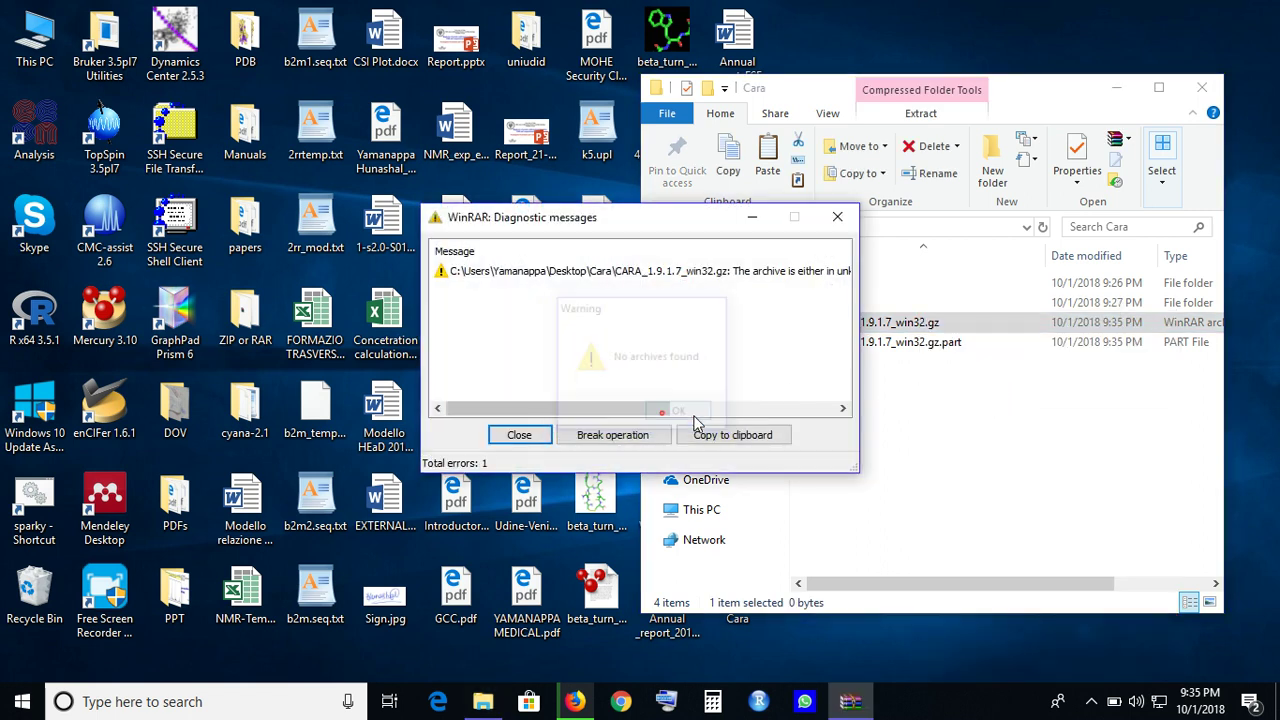
pyautogui.click(520, 434)
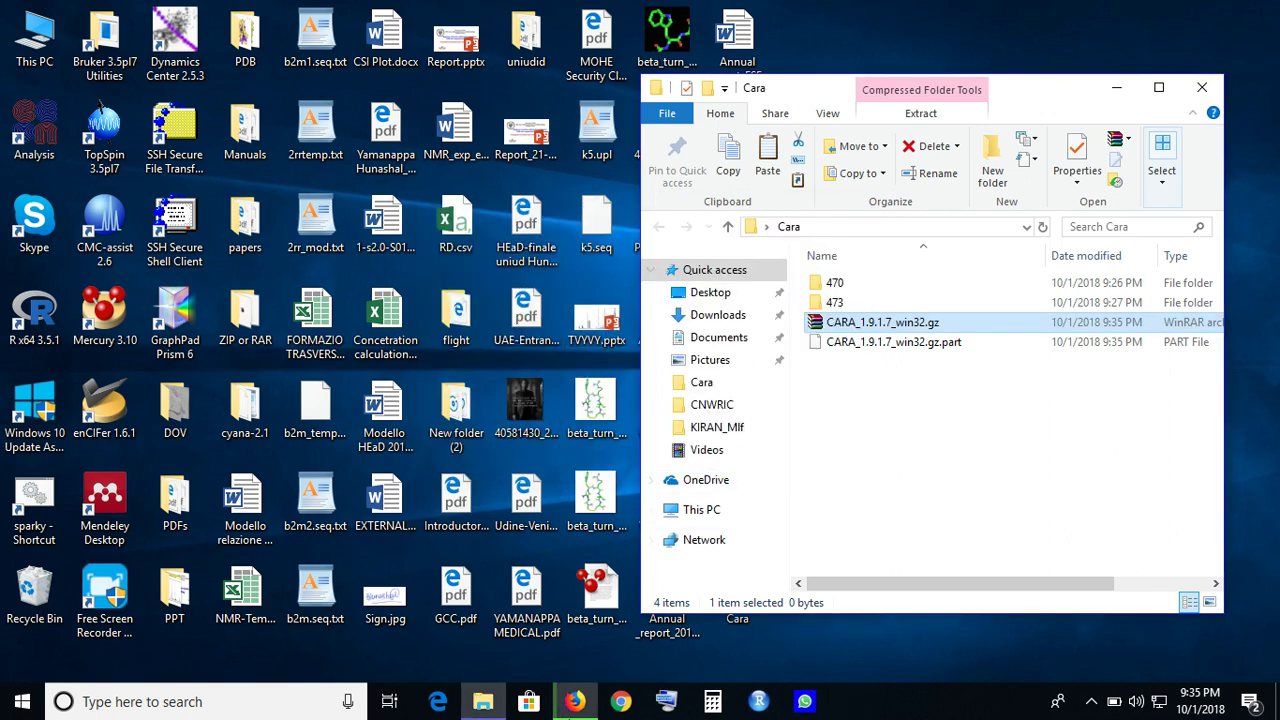
# - Switch to Firefox to check the progress of the CARA download, then return to a clear desktop
pyautogui.click(575, 701)
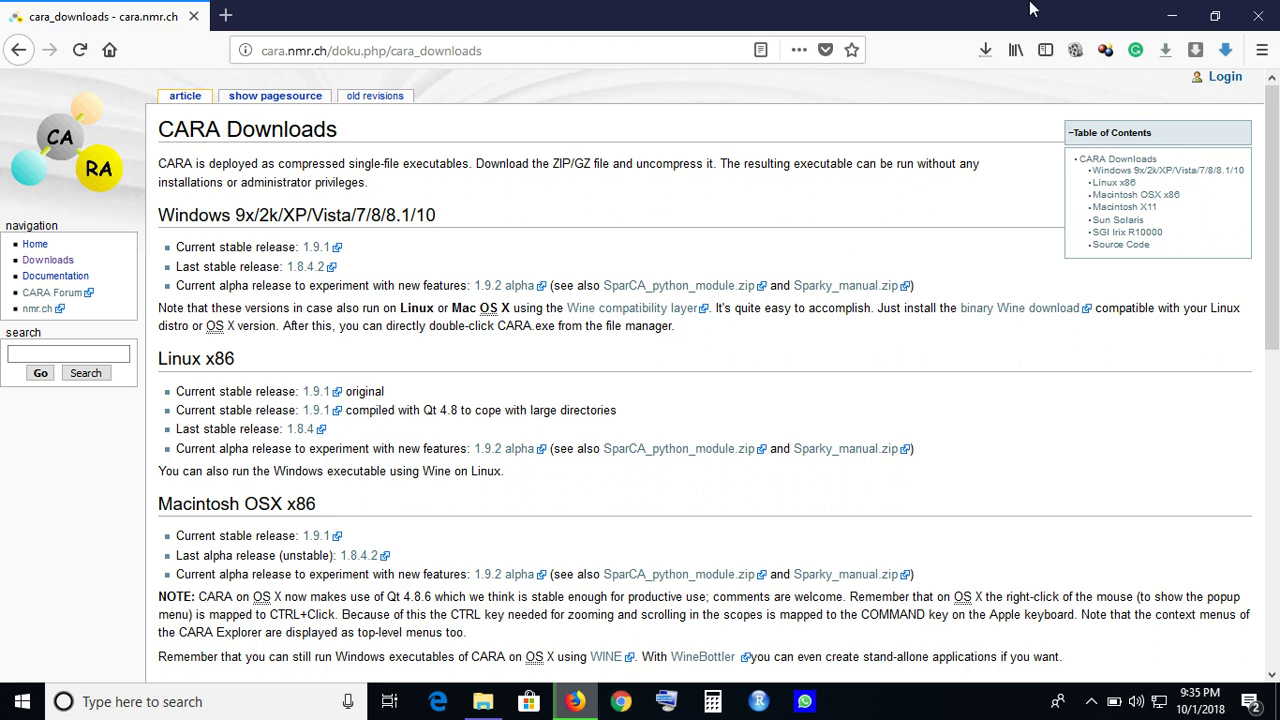
pyautogui.click(985, 52)
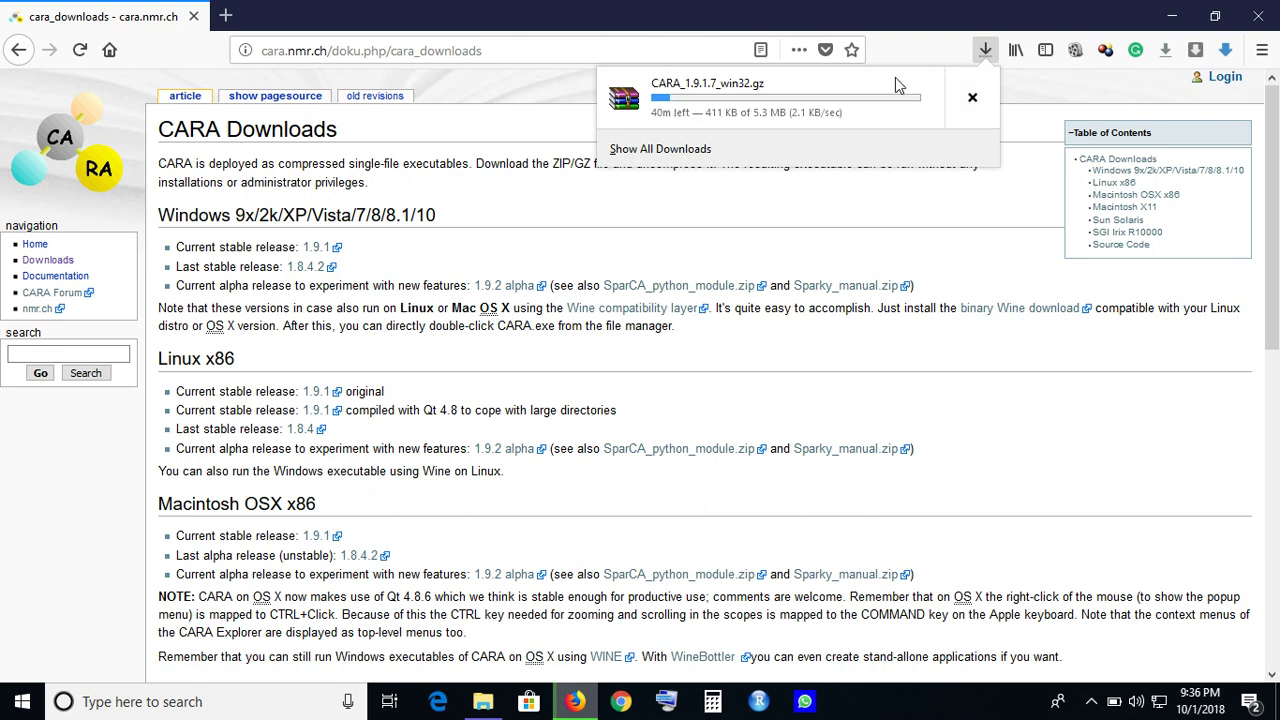
pyautogui.click(1163, 18)
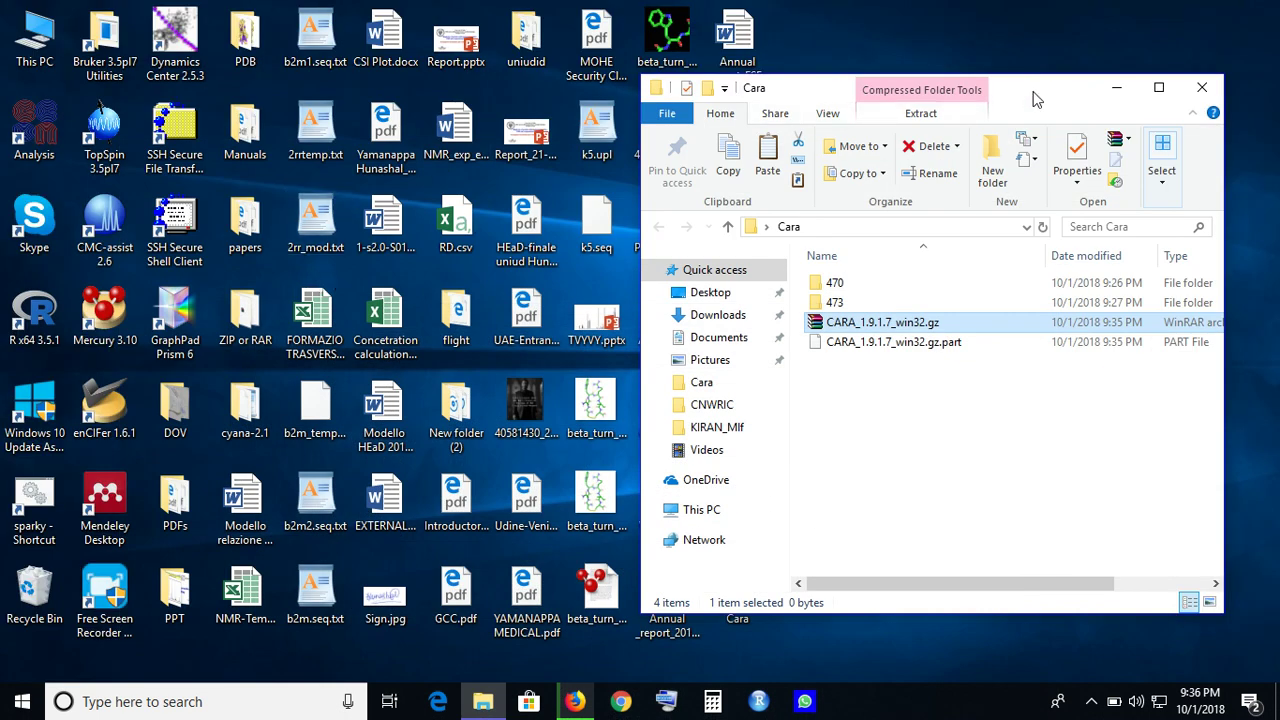
pyautogui.click(1116, 87)
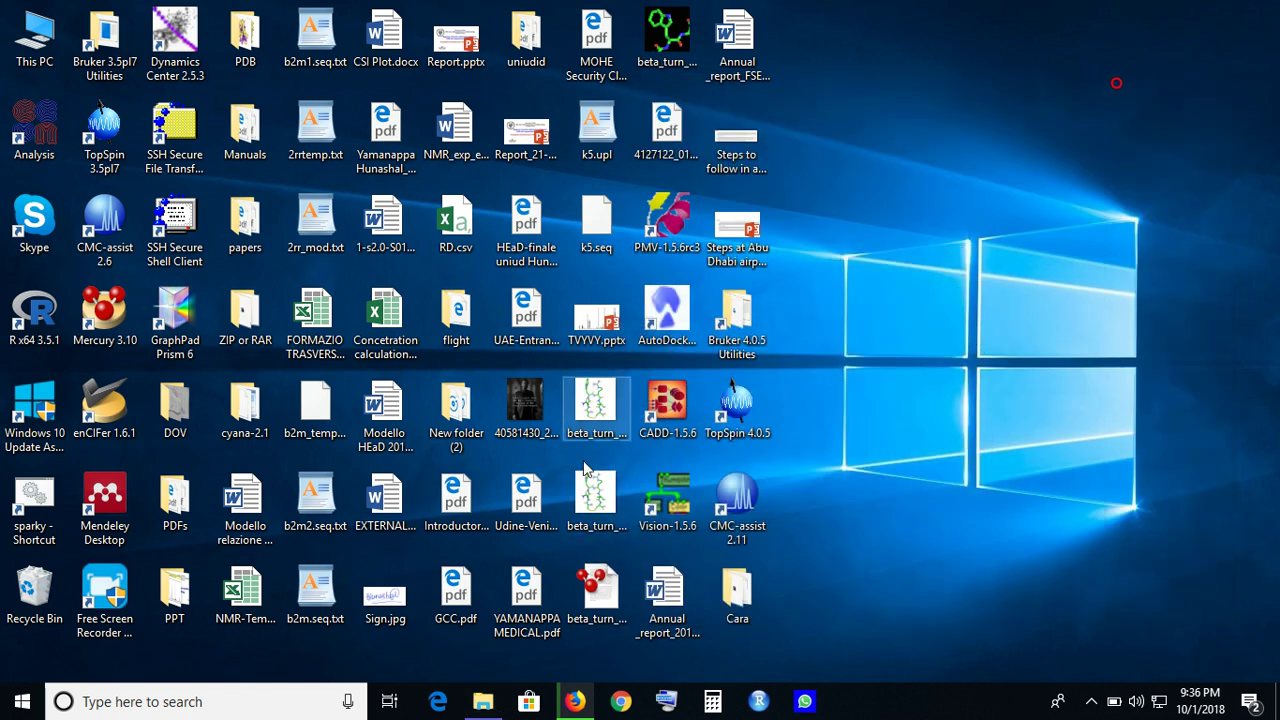
# - Copy CARA.exe from the cara folder on Local Disk (E:)
pyautogui.doubleClick(32, 32)
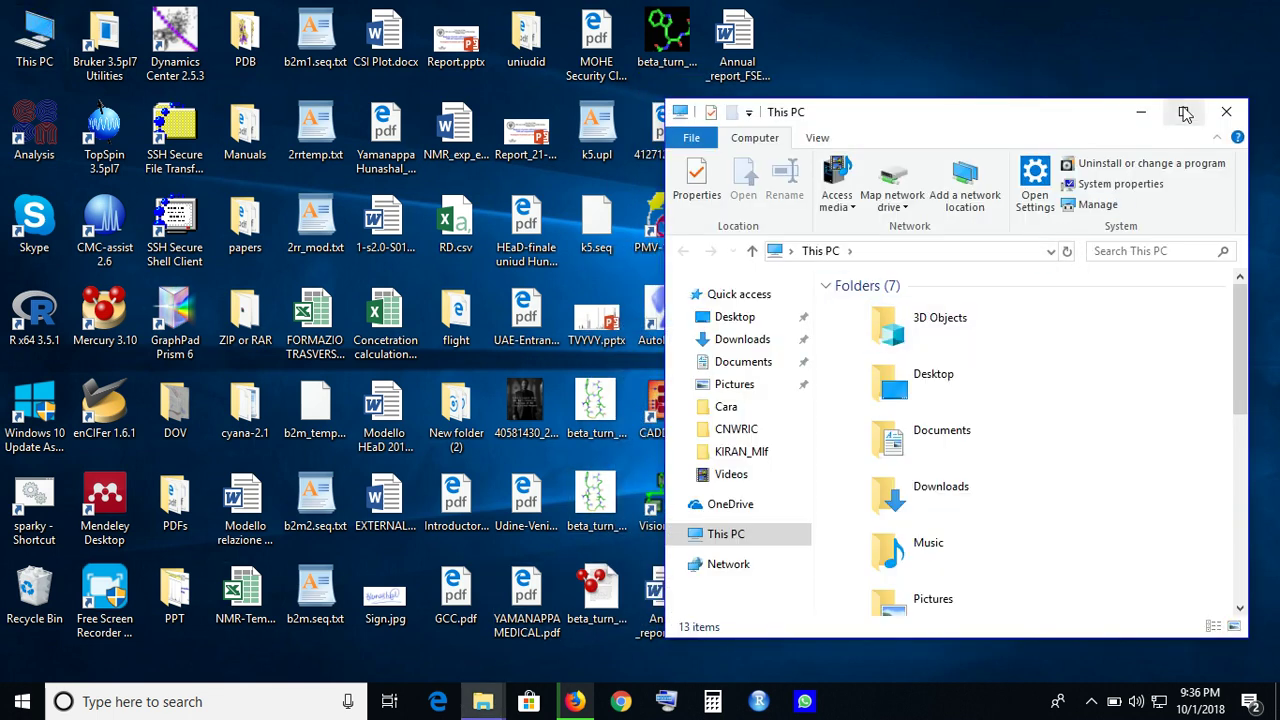
pyautogui.click(1184, 114)
pyautogui.doubleClick(800, 370)
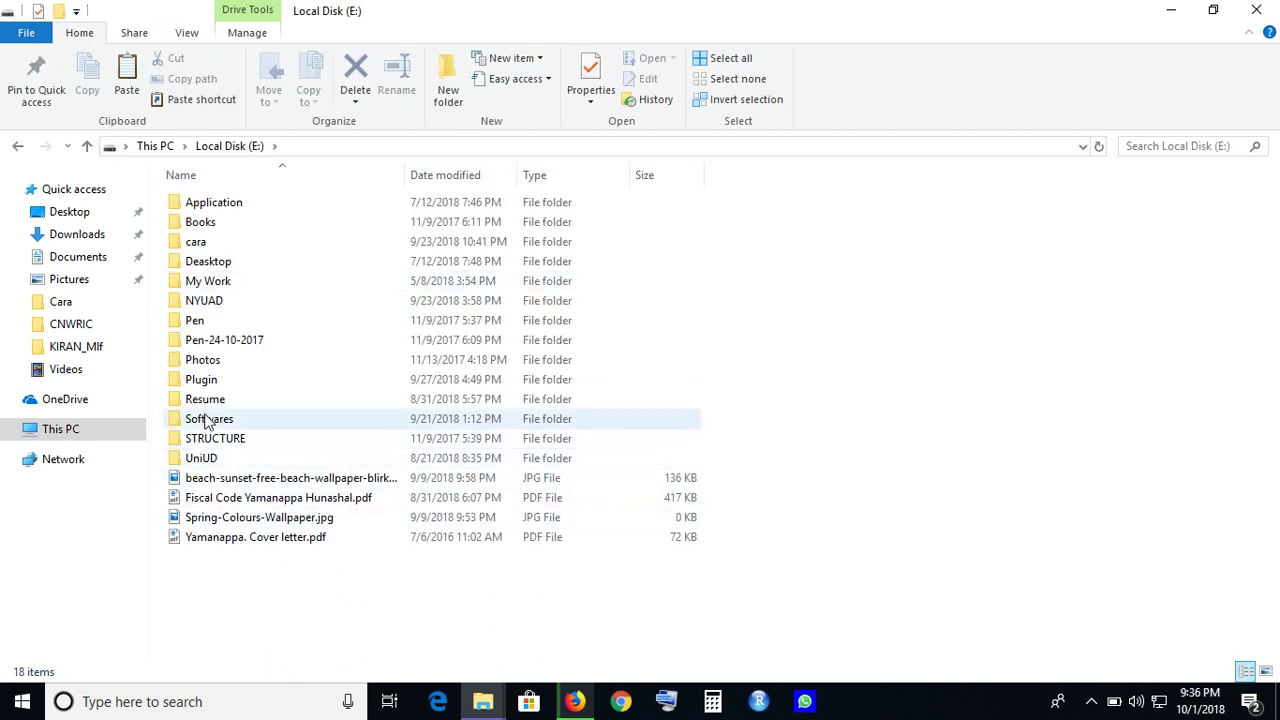
pyautogui.doubleClick(219, 246)
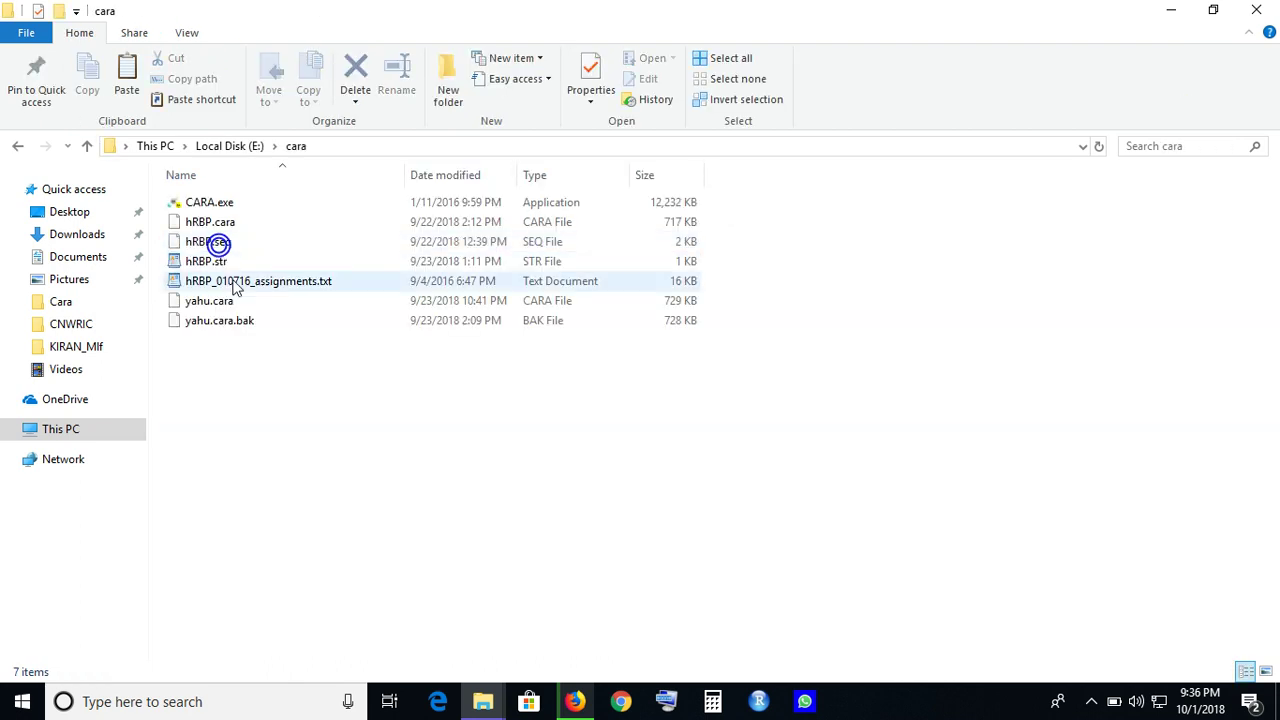
pyautogui.doubleClick(239, 200)
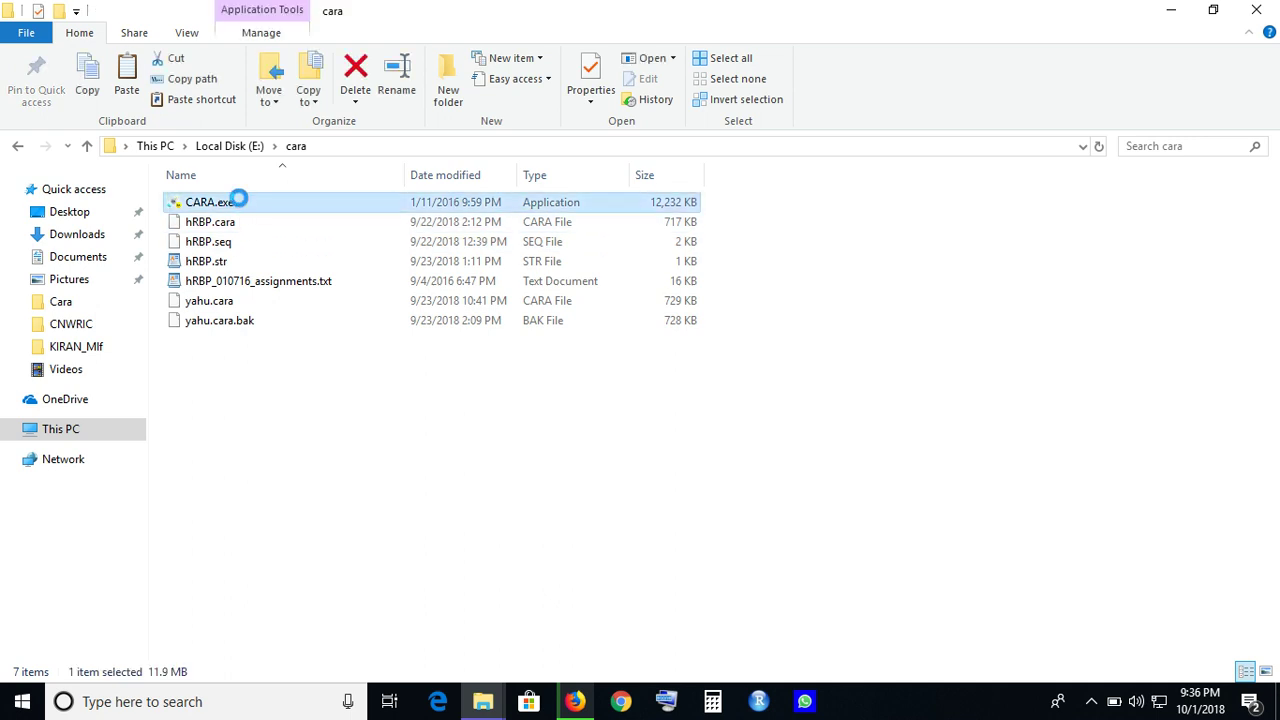
pyautogui.rightClick(240, 201)
pyautogui.click(296, 541)
pyautogui.click(1171, 10)
# - Paste CARA.exe into the desktop's Cara folder and launch it from there
pyautogui.moveTo(482, 700)
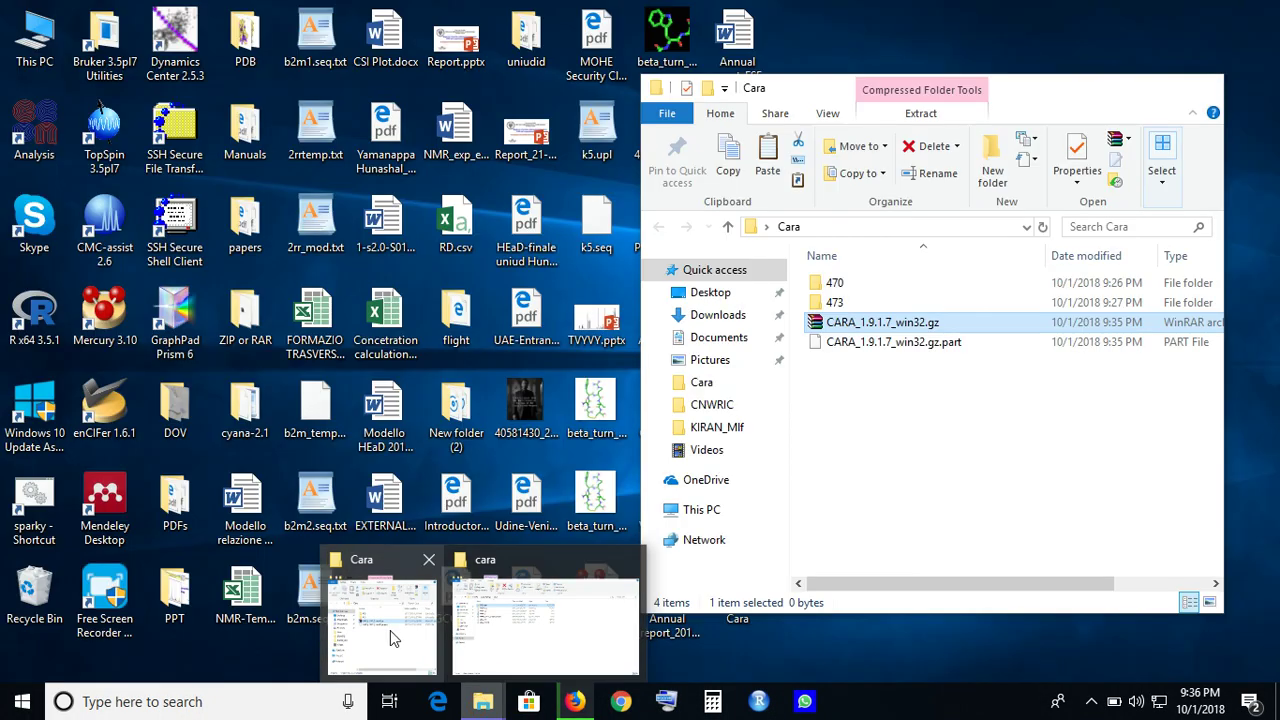
pyautogui.click(390, 630)
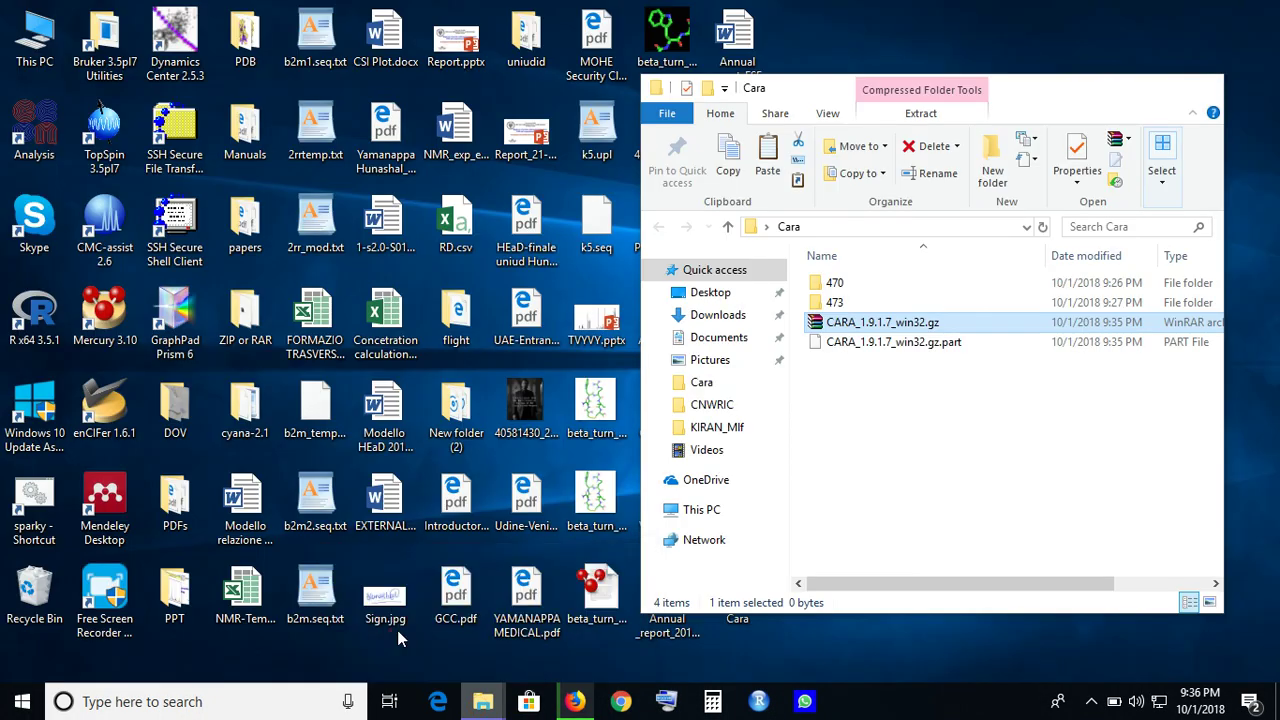
pyautogui.rightClick(937, 467)
pyautogui.click(993, 324)
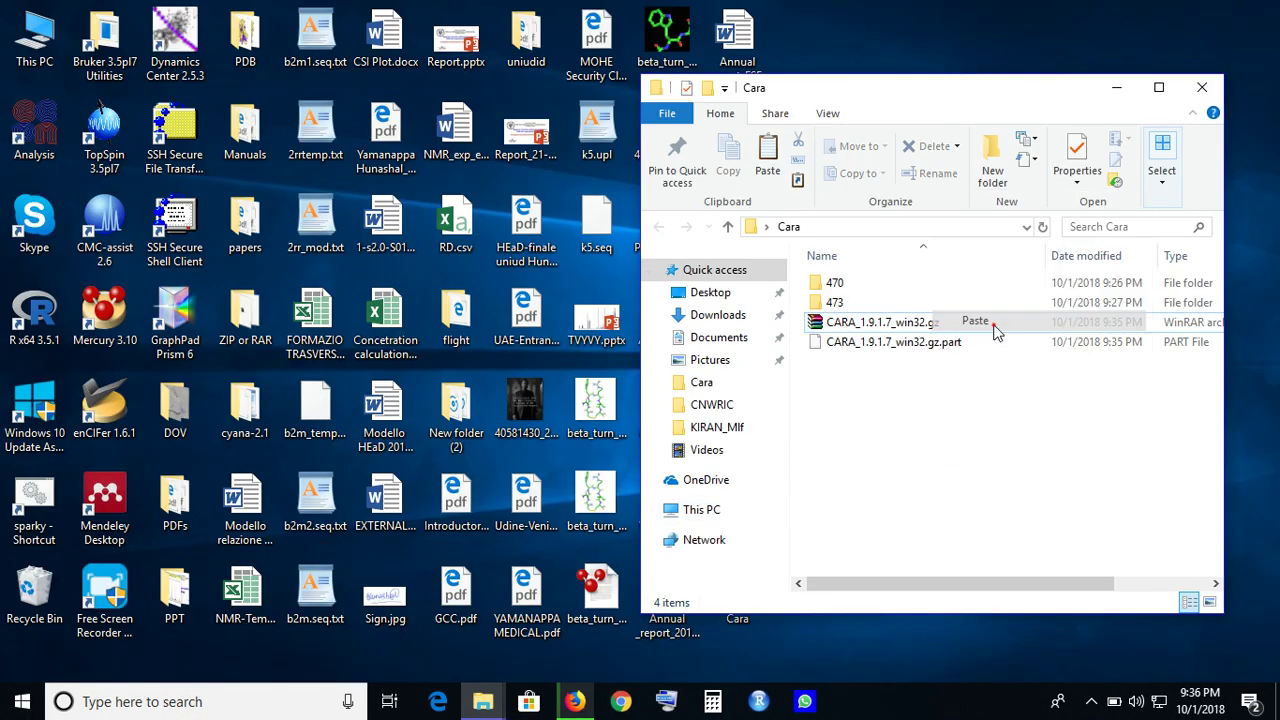
pyautogui.click(967, 432)
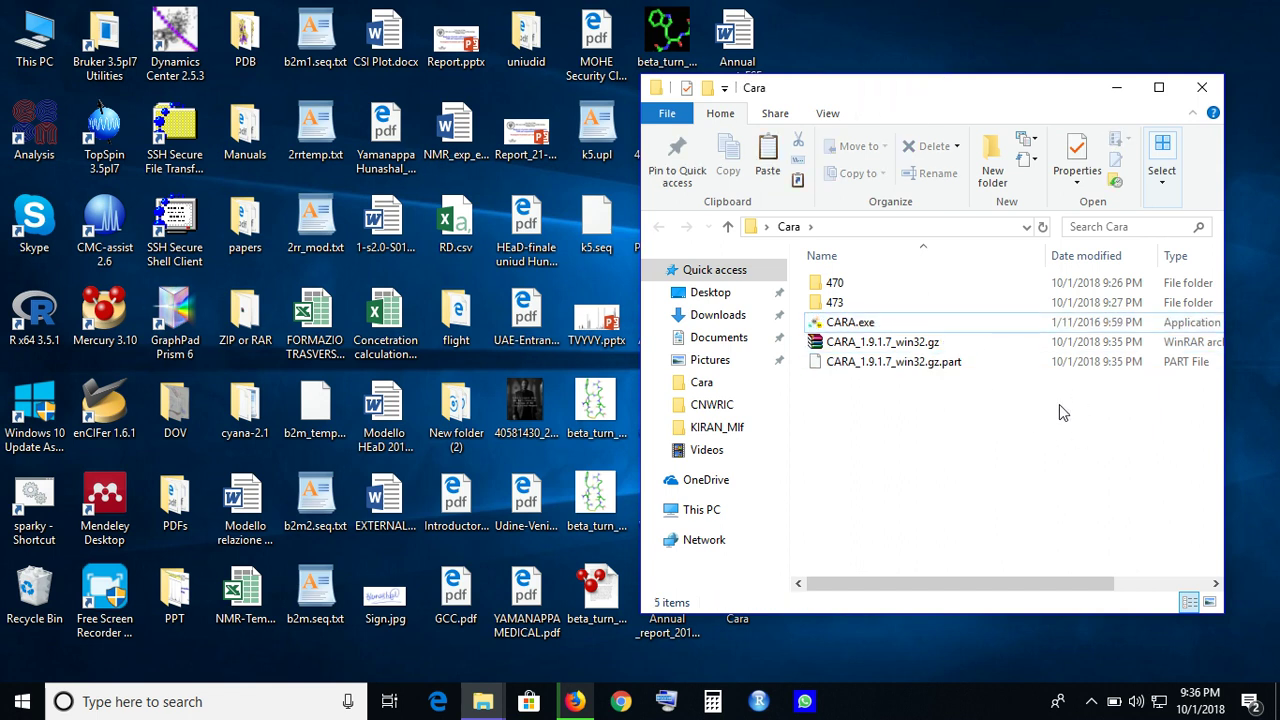
pyautogui.doubleClick(1006, 325)
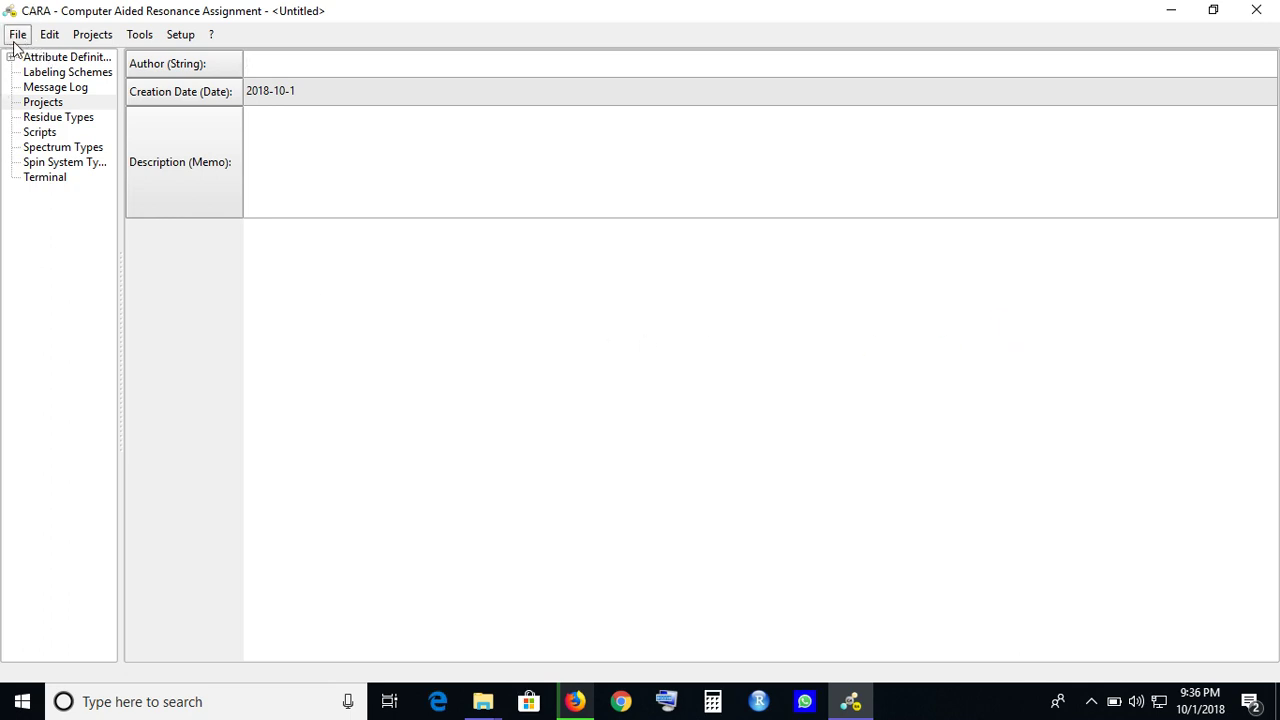
# - Examine CARA's explorer categories, from Labeling Schemes and Message Log through Residue Types, Scripts and Spectrum Types to Terminal, and return to Projects
pyautogui.click(62, 76)
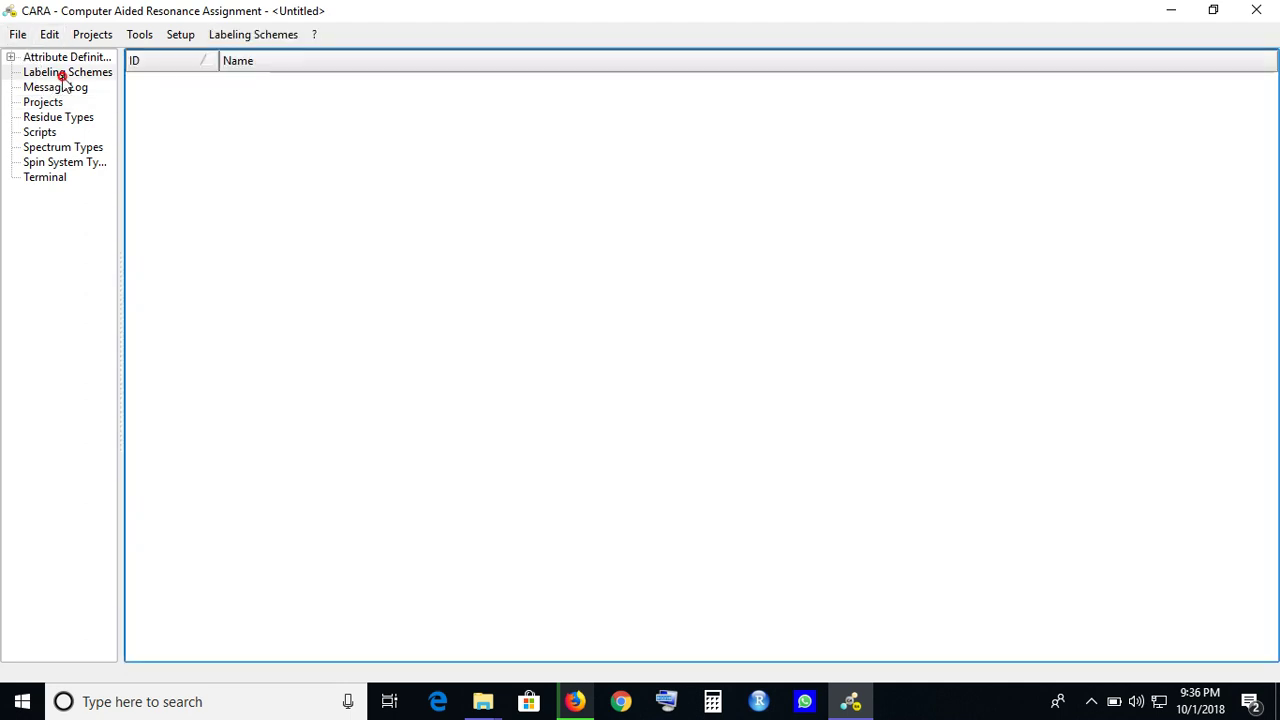
pyautogui.click(58, 88)
pyautogui.click(47, 102)
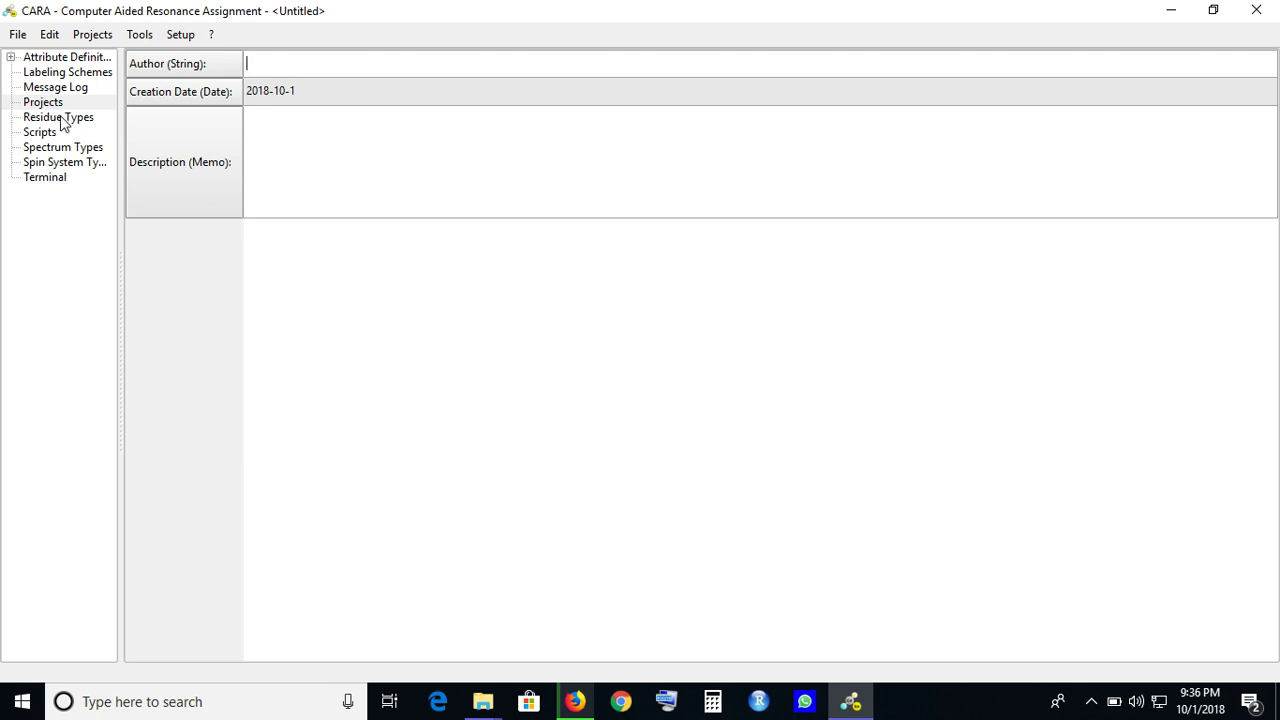
pyautogui.click(59, 118)
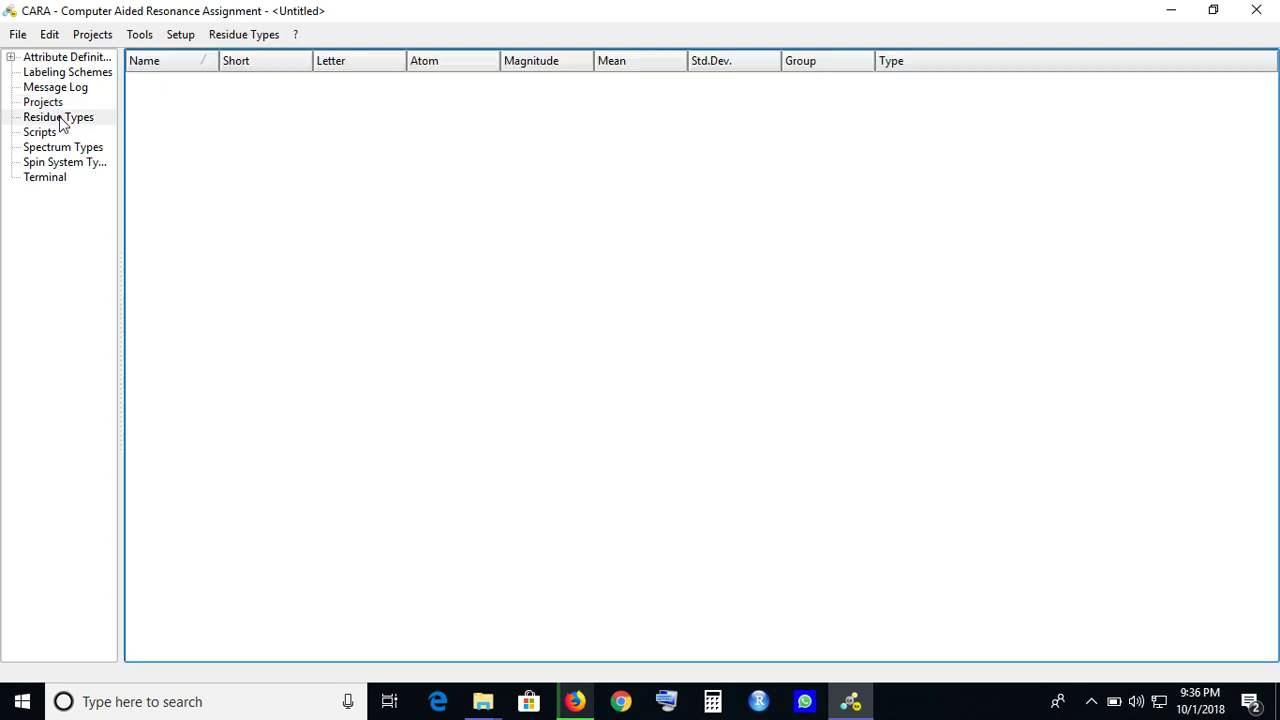
pyautogui.click(45, 135)
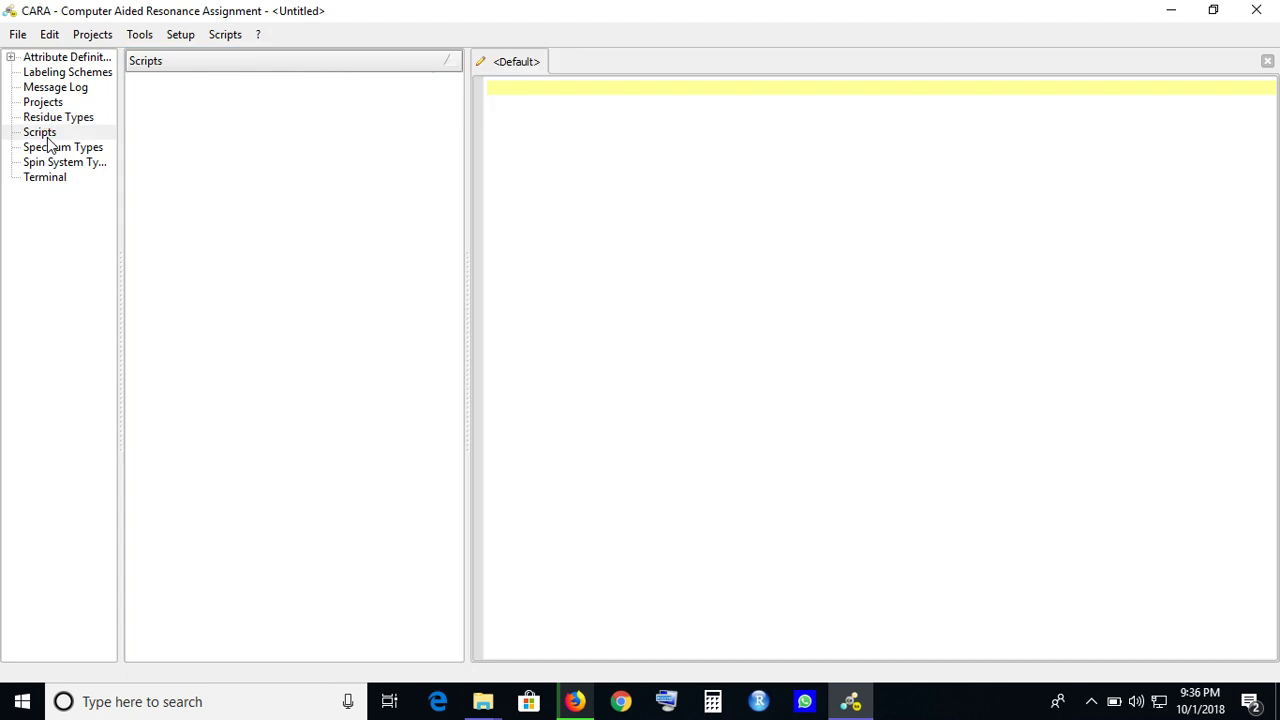
pyautogui.click(80, 150)
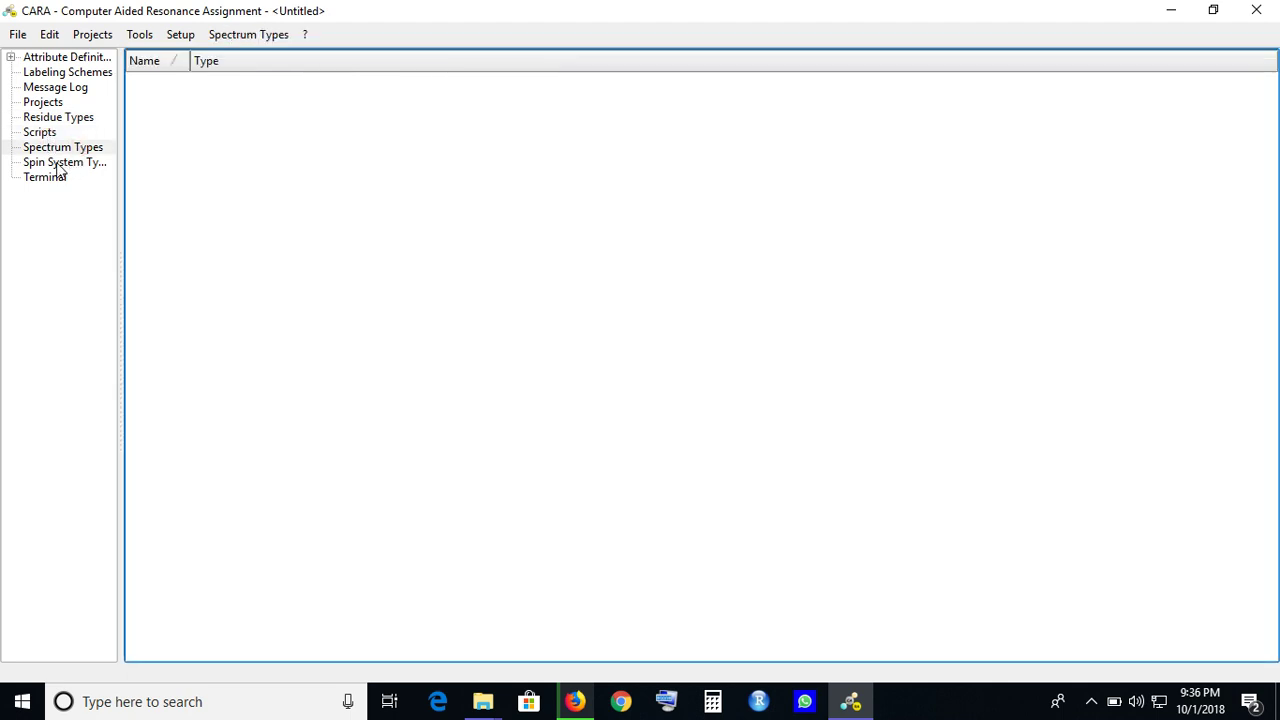
pyautogui.click(57, 164)
pyautogui.click(47, 177)
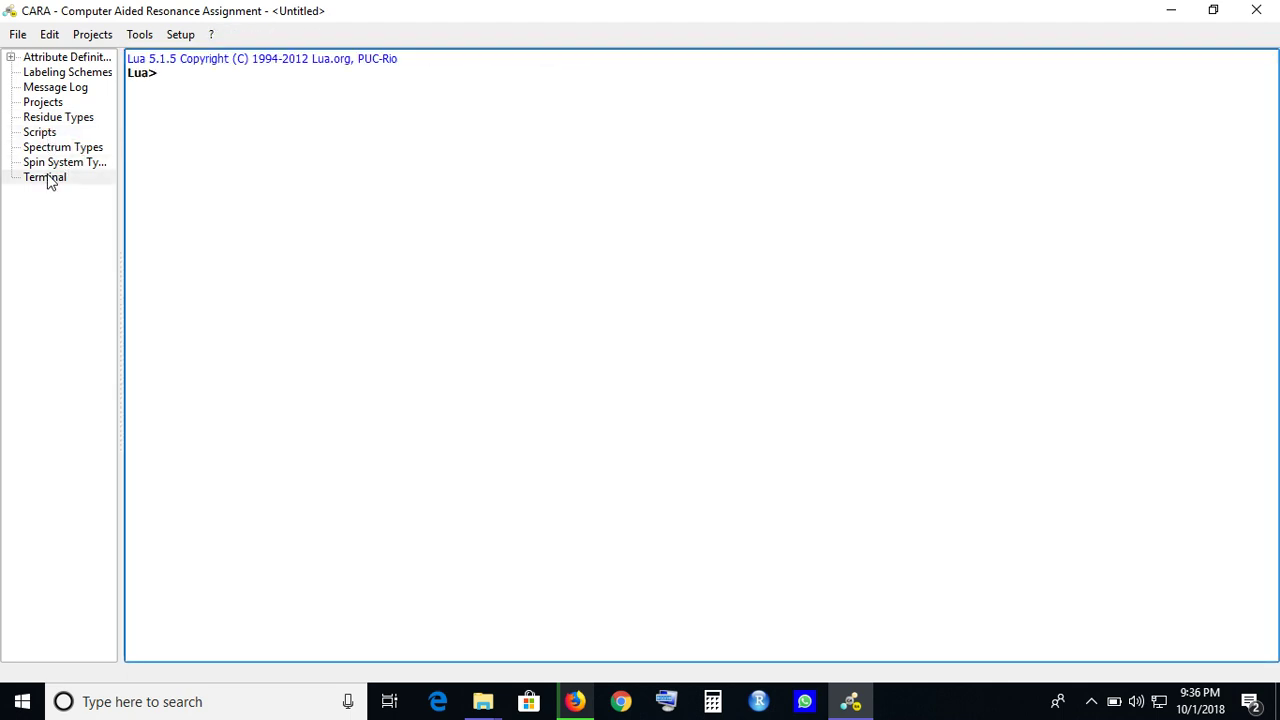
pyautogui.click(45, 103)
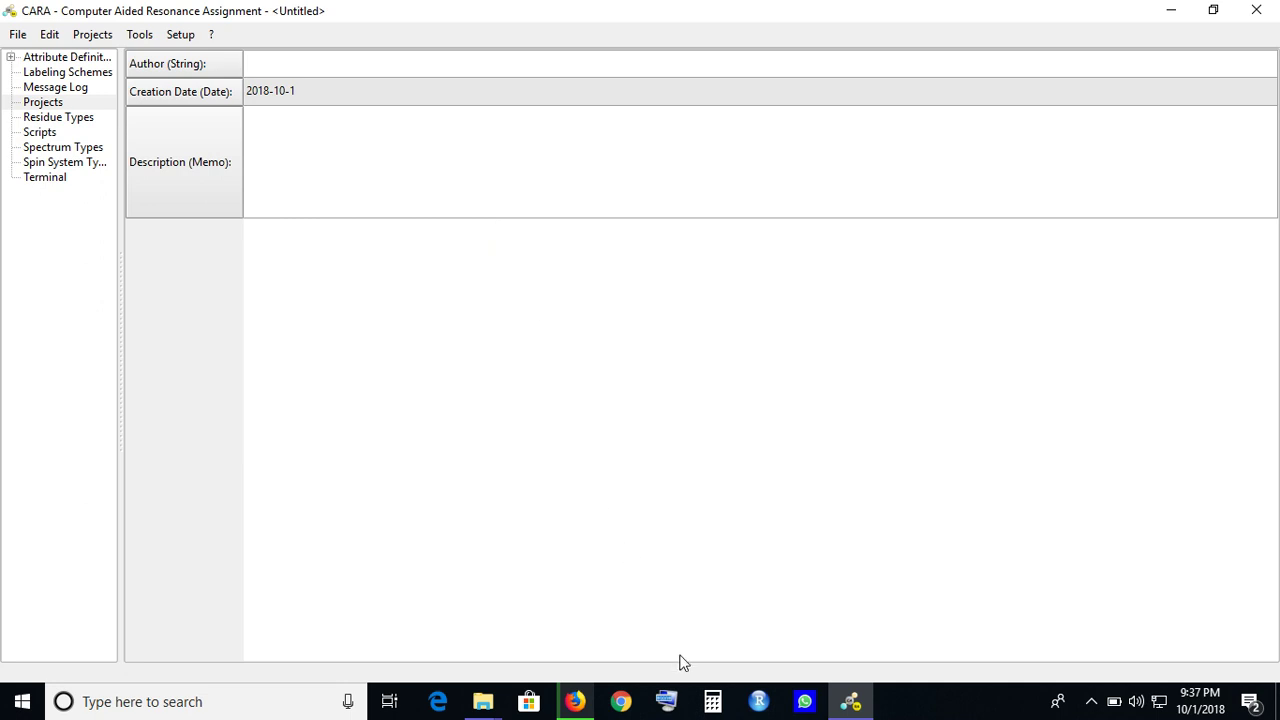
# - Switch to Firefox, search the web for "cara nmr templates" in a new tab, and open the CARA Documentation TemplatesPage
pyautogui.click(578, 702)
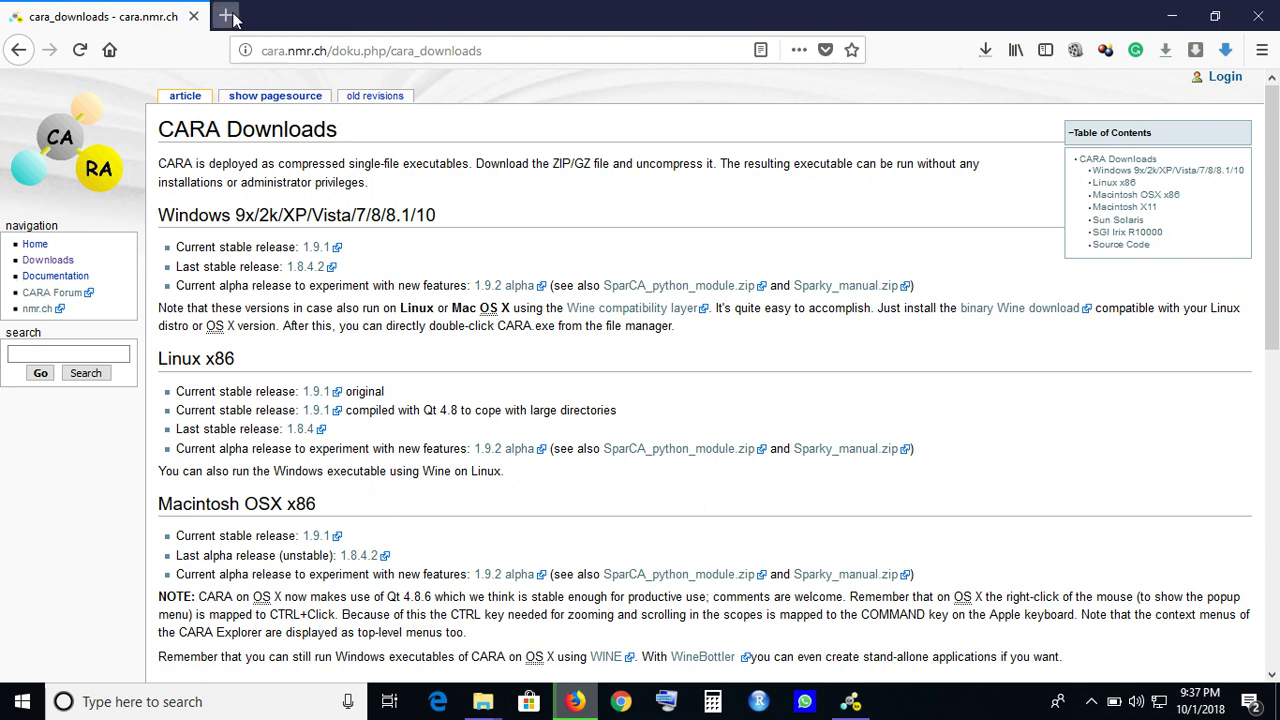
pyautogui.scroll(-8, 335, 250)
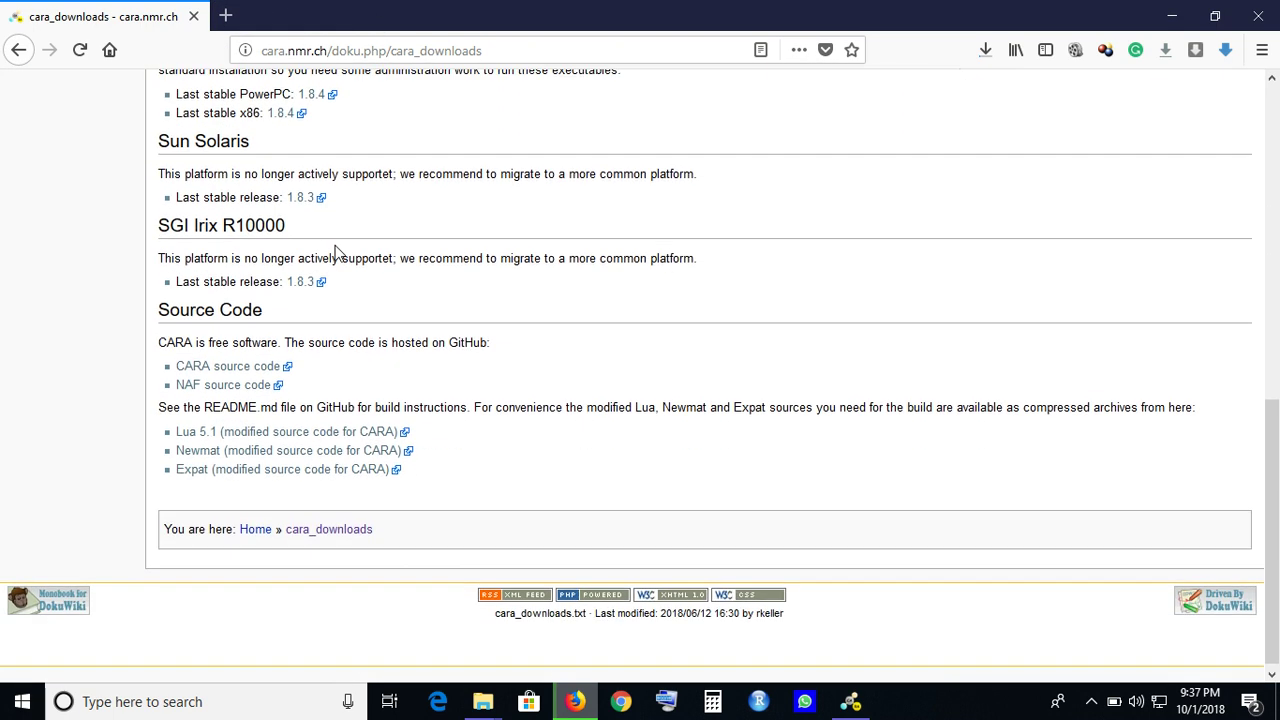
pyautogui.scroll(8, 335, 250)
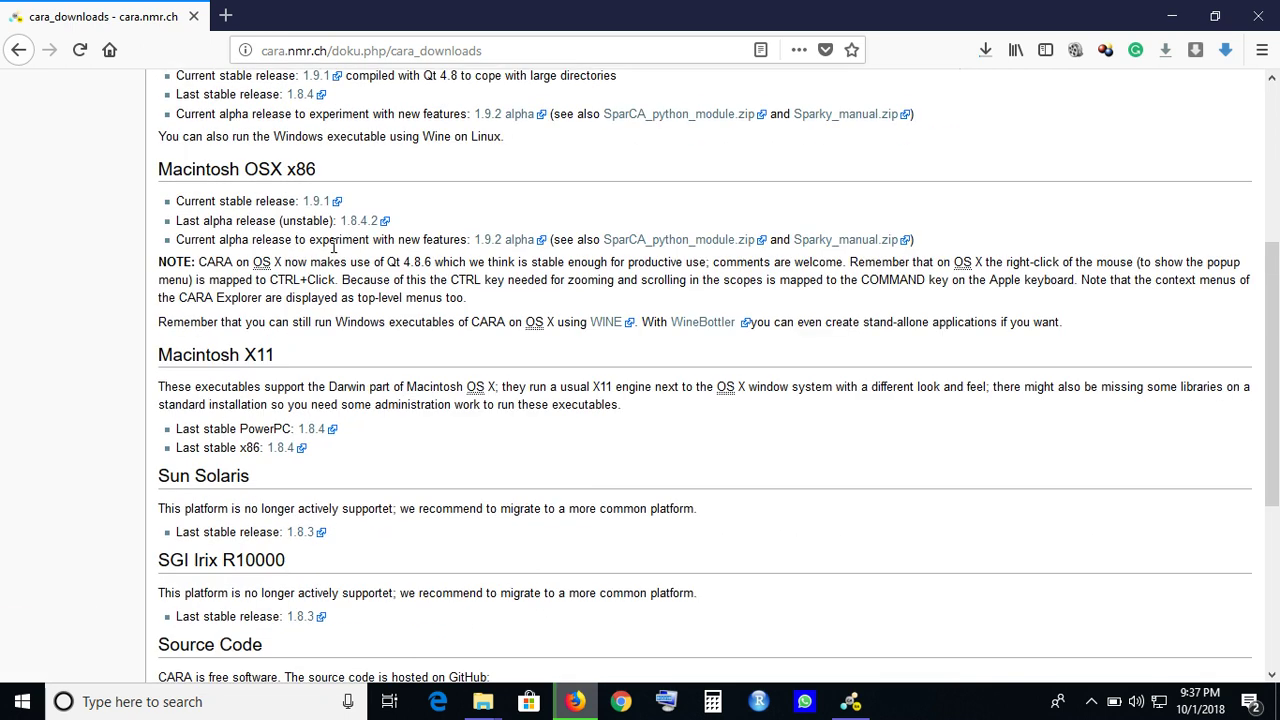
pyautogui.click(227, 17)
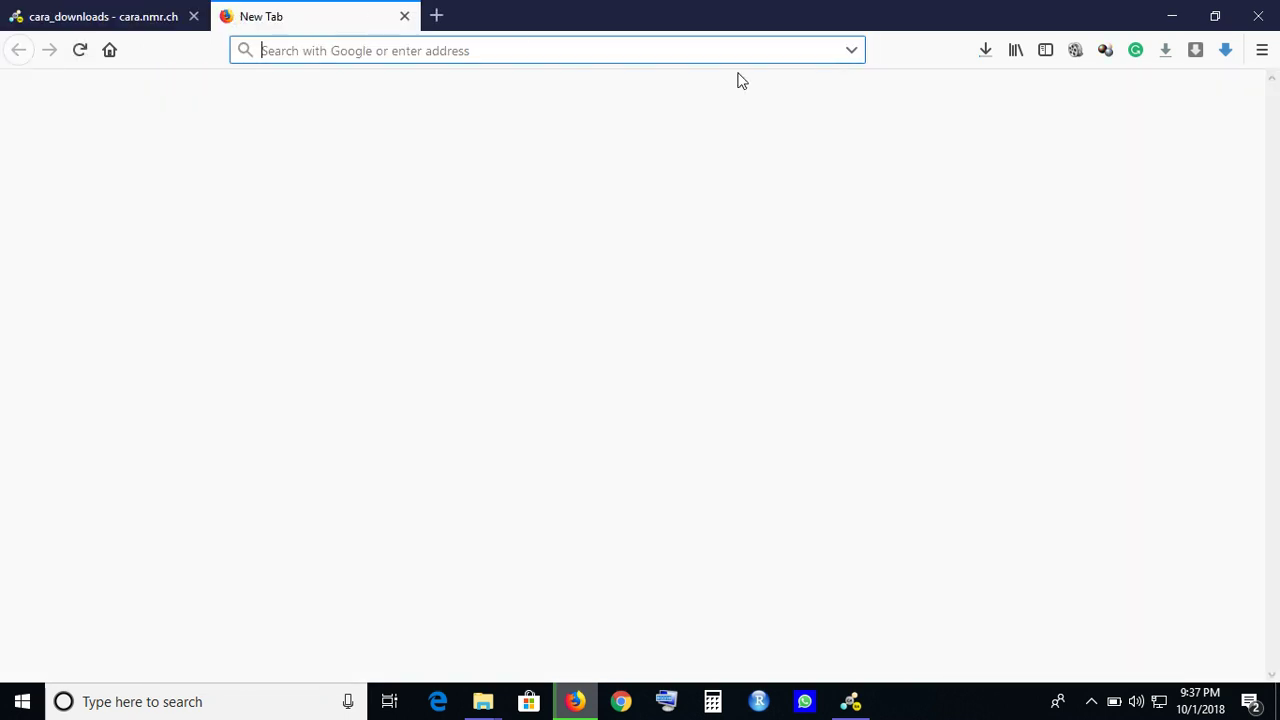
pyautogui.write('cara n')
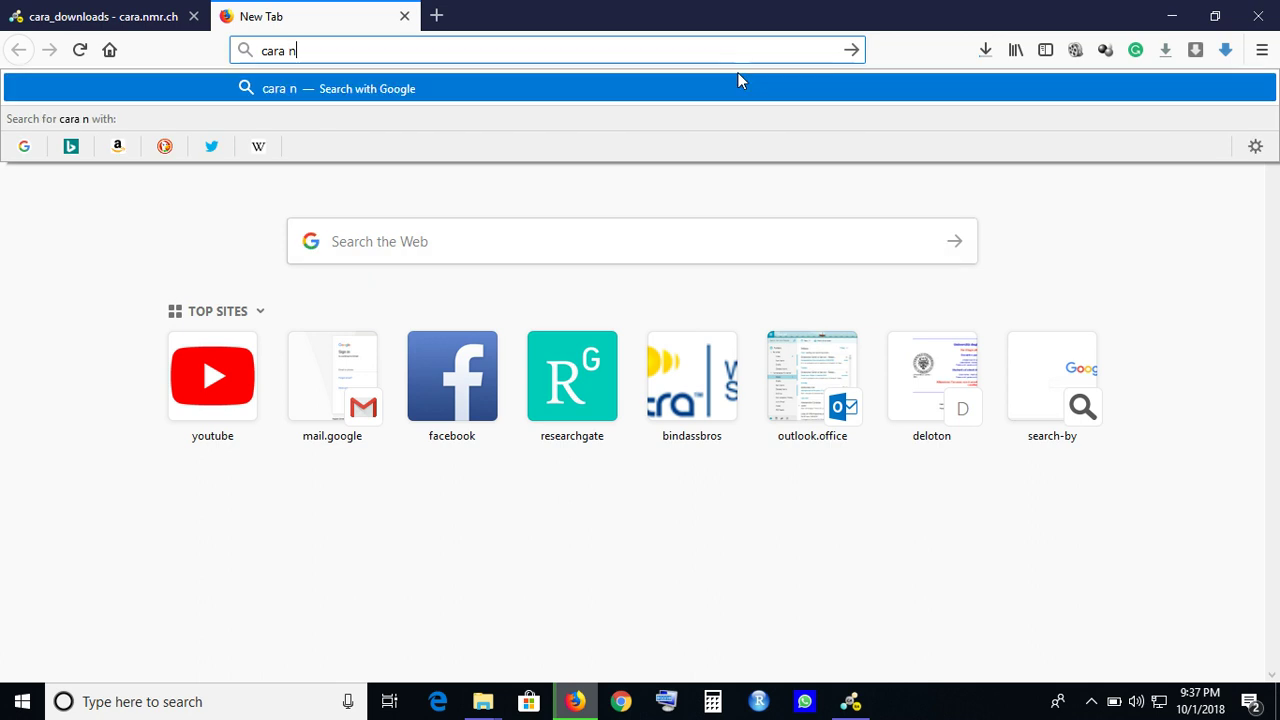
pyautogui.write('mr templates')
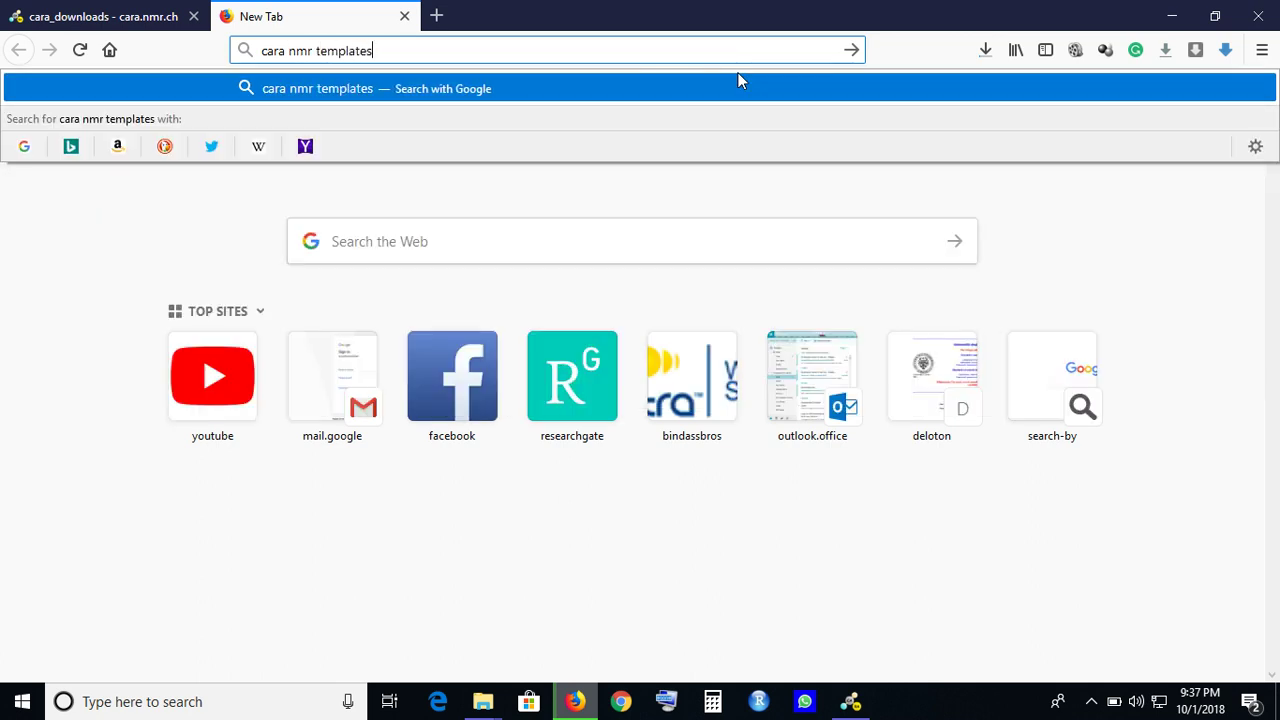
pyautogui.press('Return')
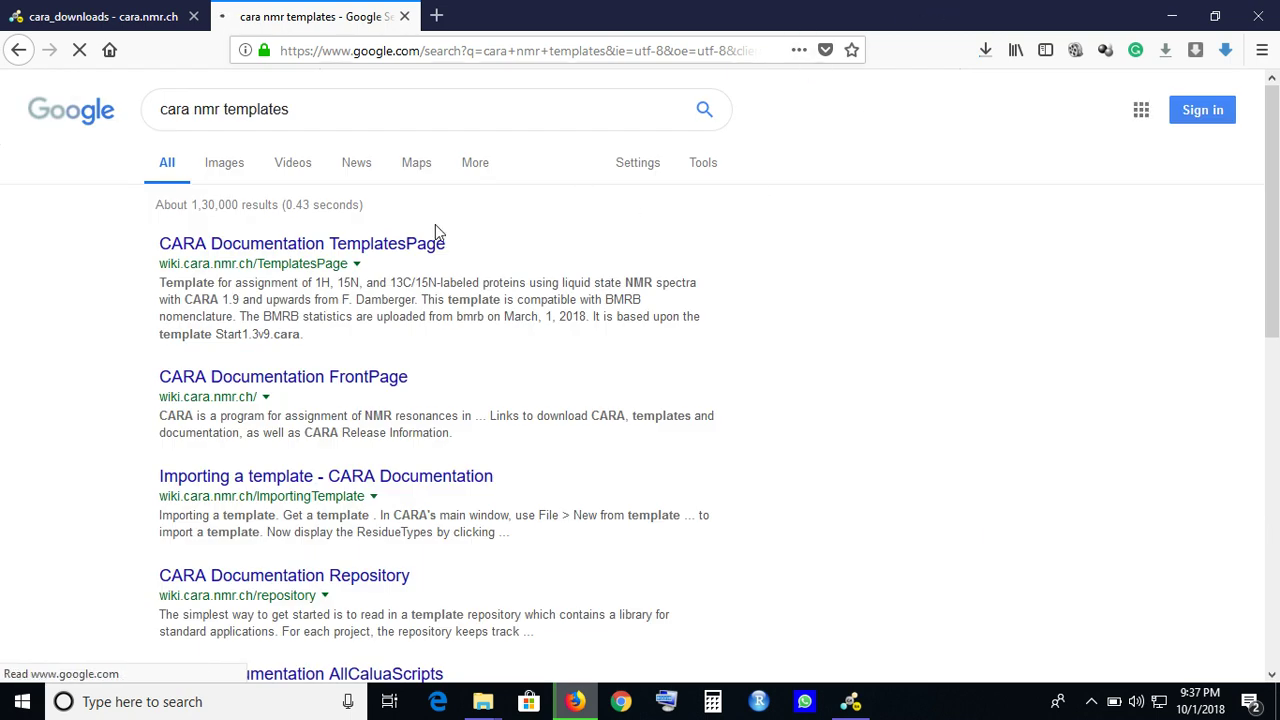
pyautogui.click(362, 244)
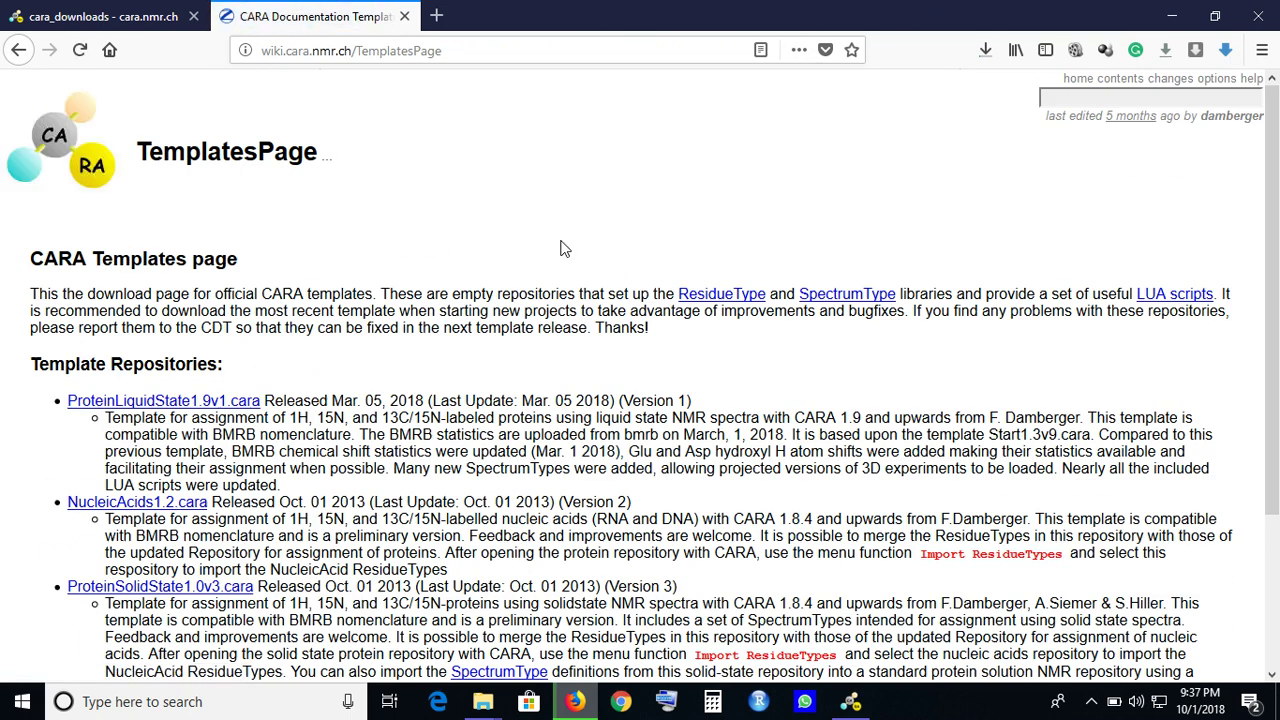
# - Download the ProteinLiquidState1.9v1.cara template repository by saving the file
pyautogui.scroll(-4, 384, 332)
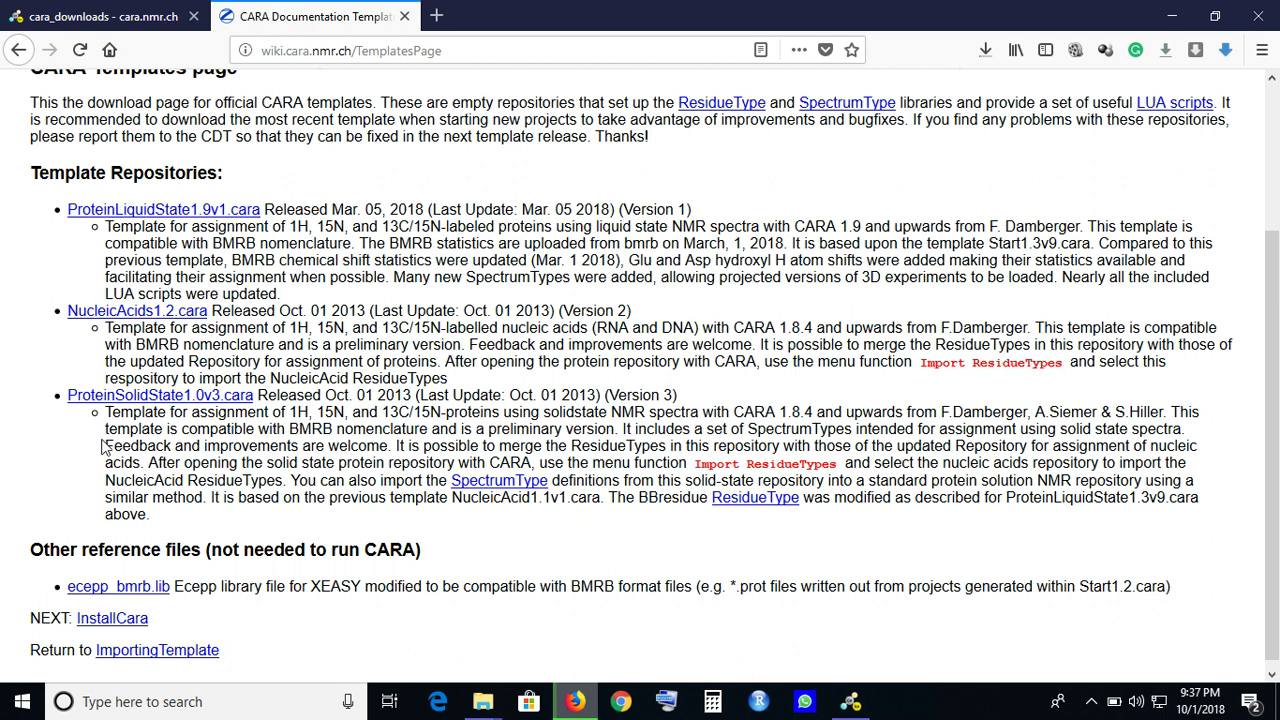
pyautogui.click(145, 214)
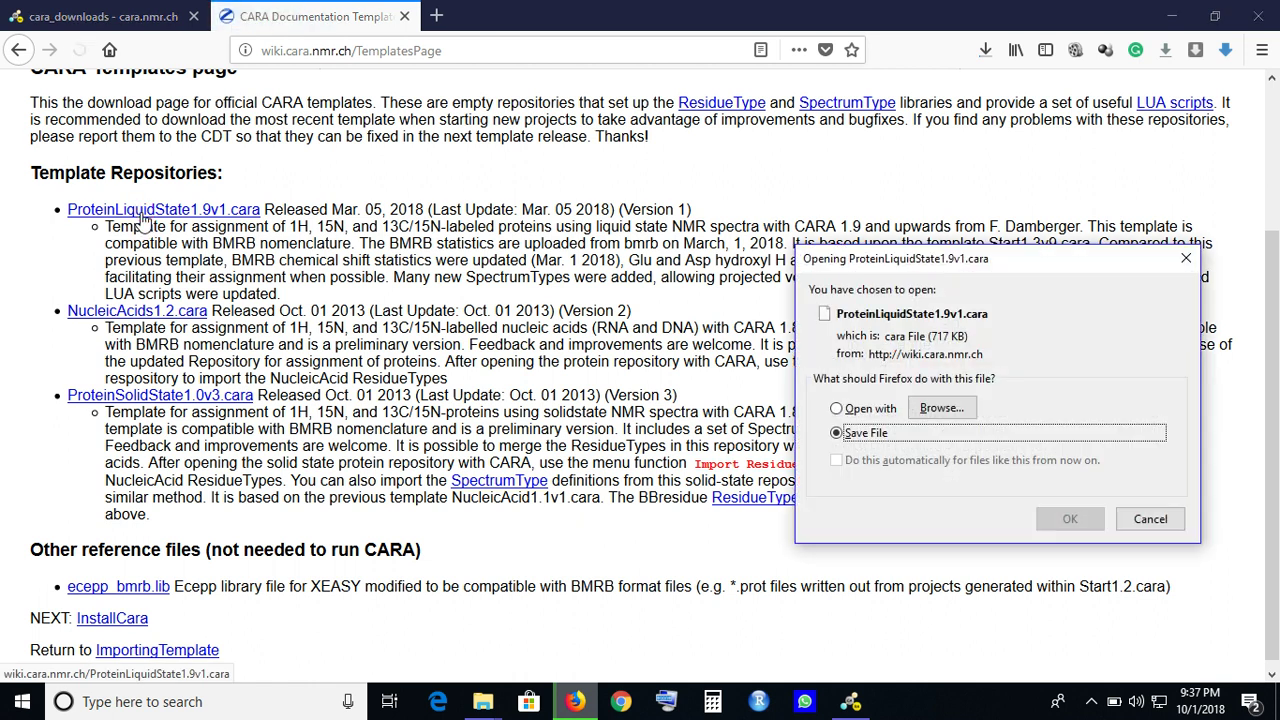
pyautogui.click(1070, 518)
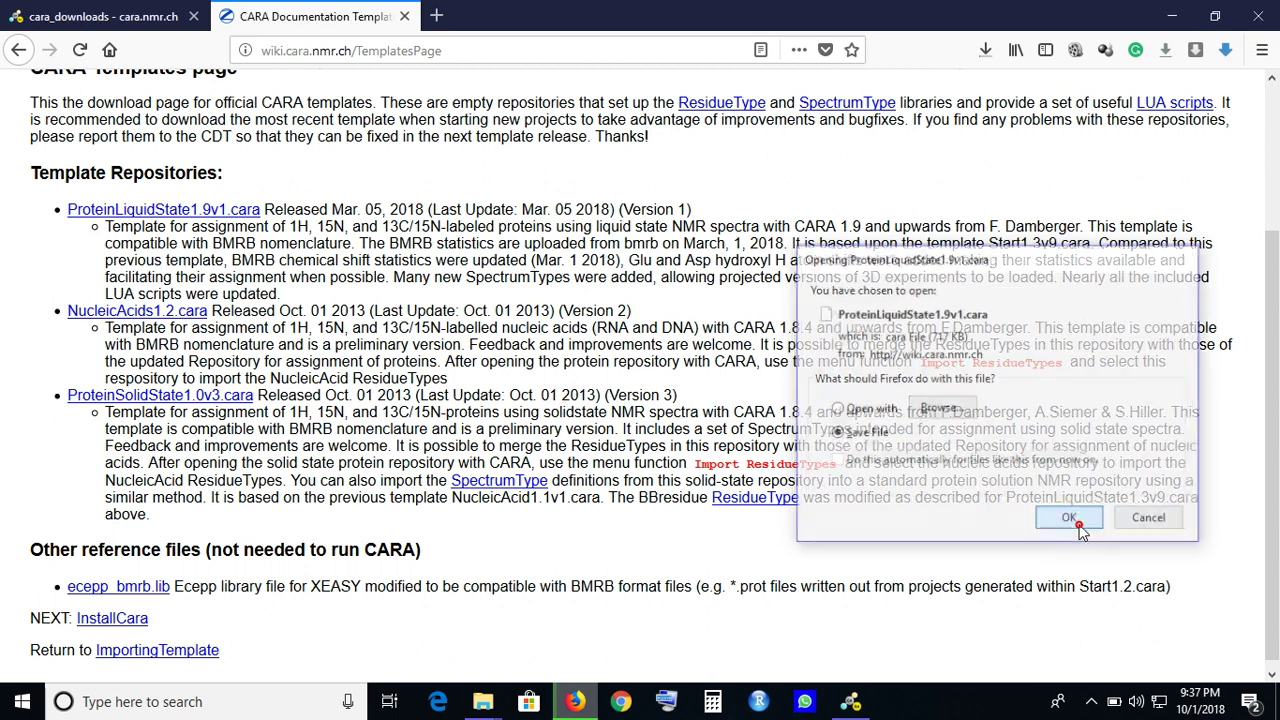
pyautogui.click(470, 418)
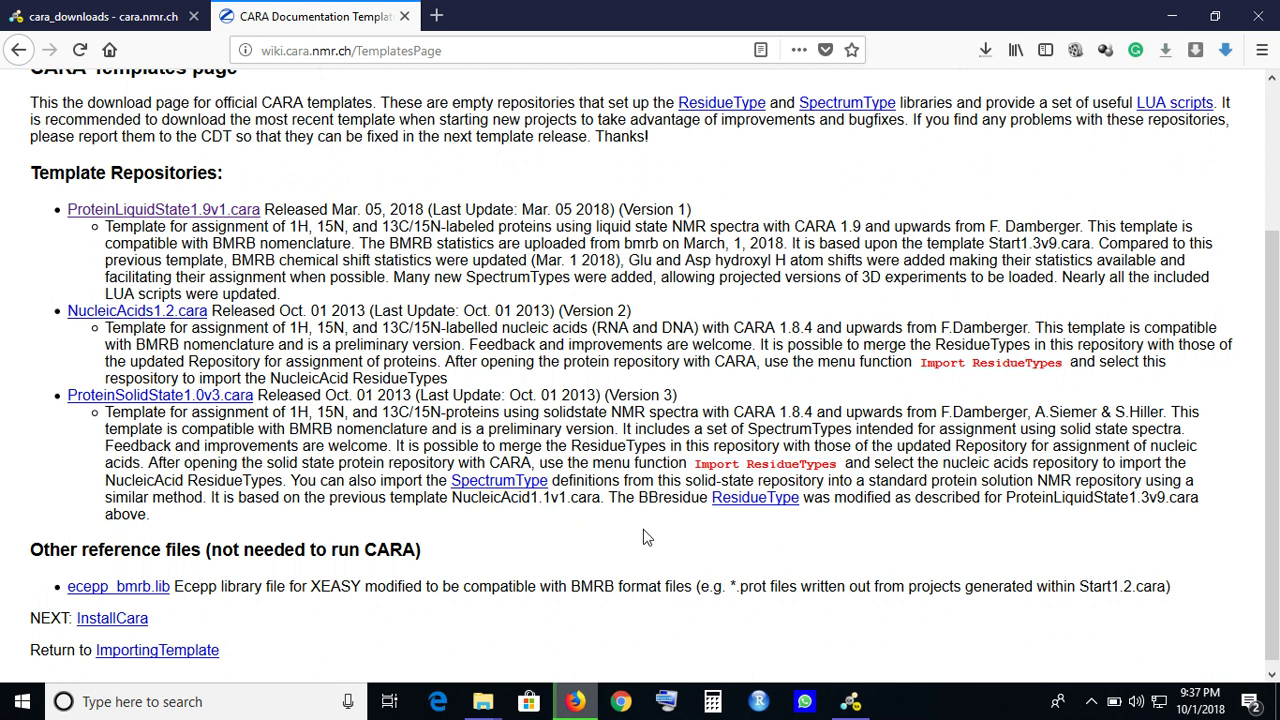
pyautogui.click(985, 49)
pyautogui.click(972, 160)
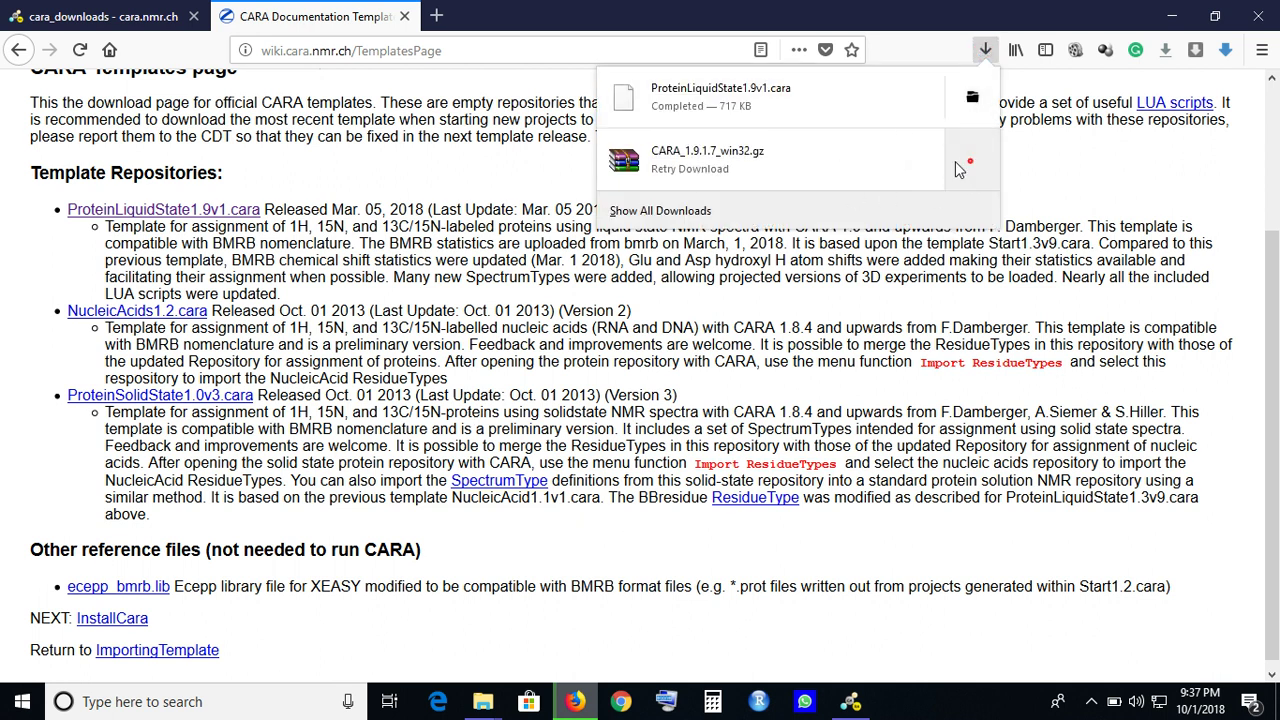
pyautogui.click(968, 180)
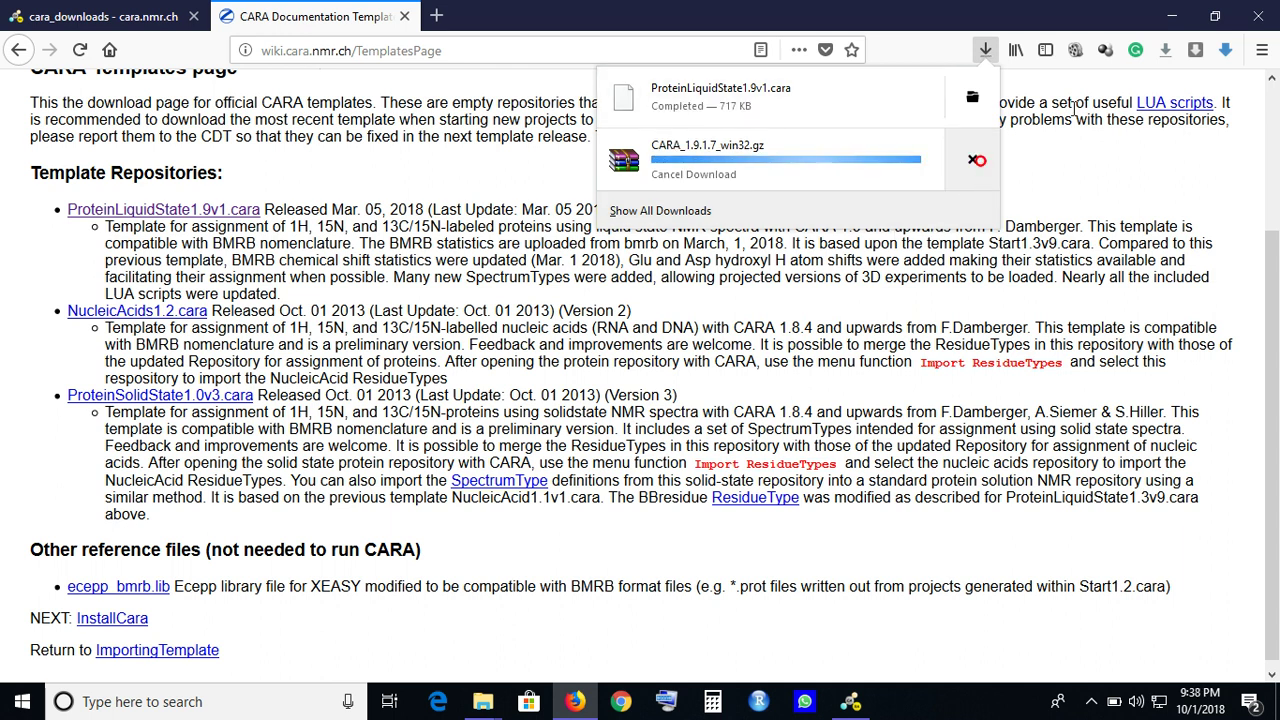
pyautogui.click(972, 162)
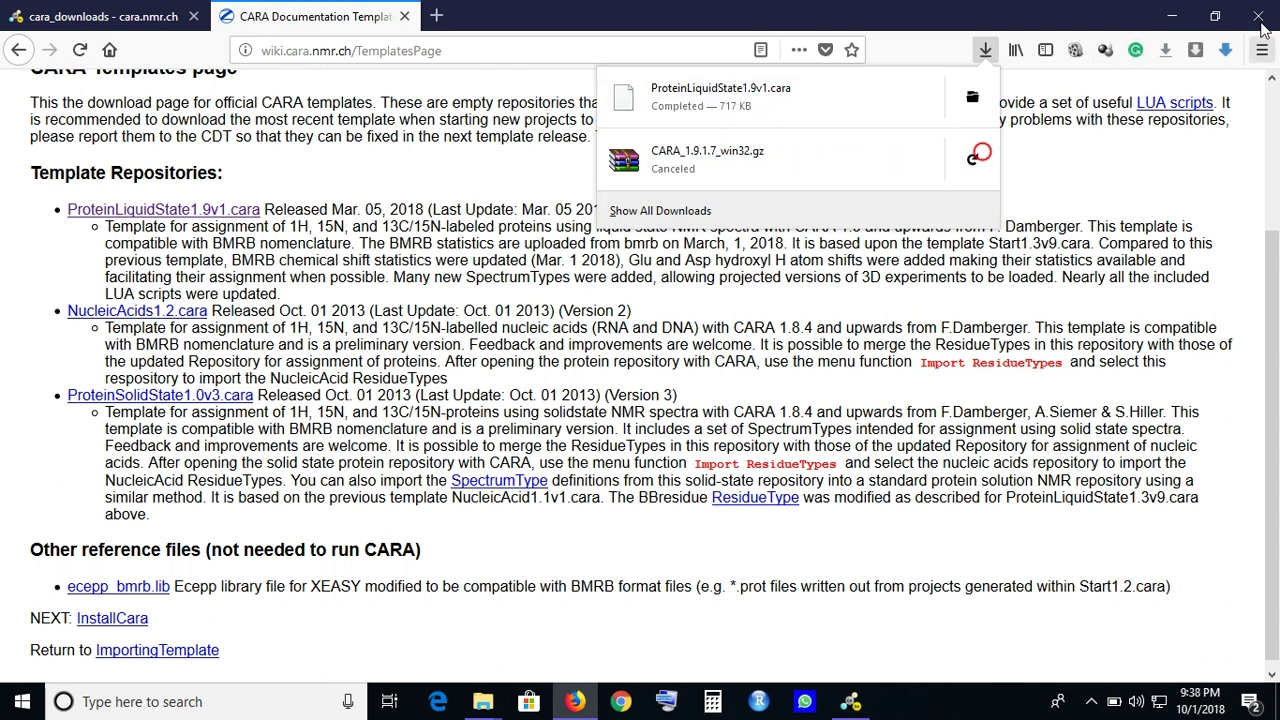
# - Go to the desktop's Cara folder and rename ProteinLiquidState1.9v1.cara to the person's first name, keeping the .cara extension
pyautogui.click(1171, 16)
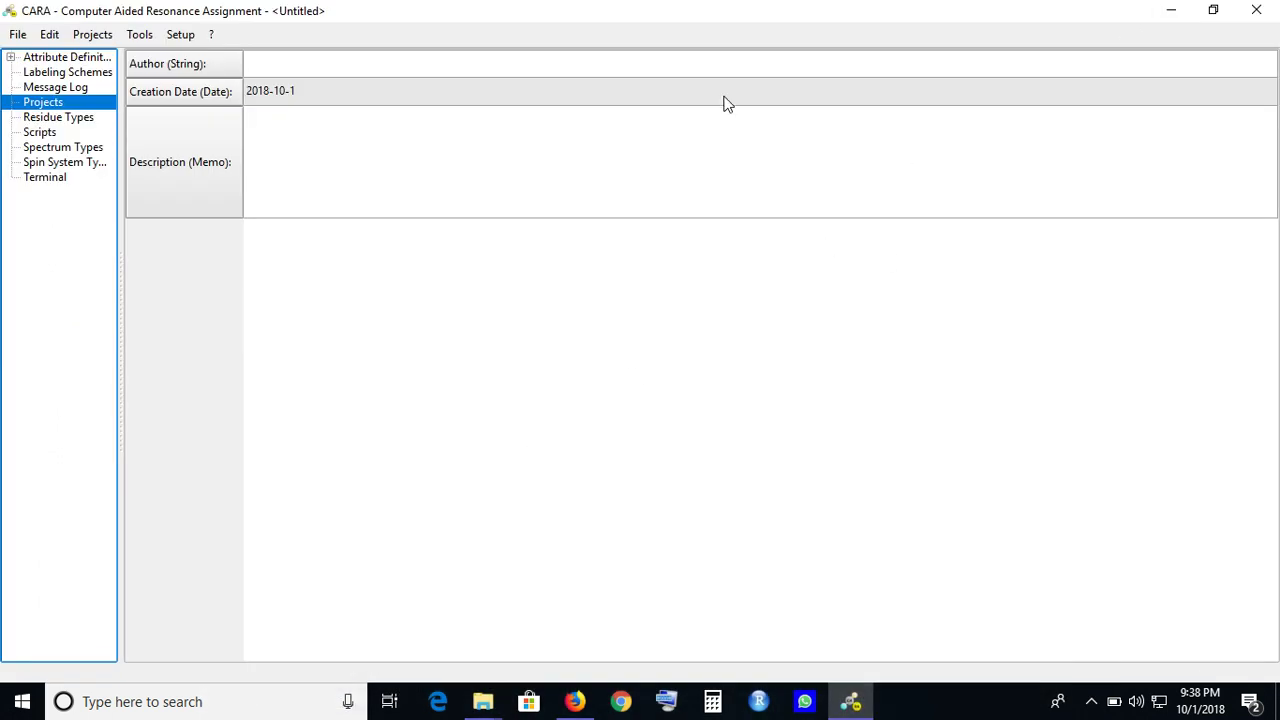
pyautogui.click(1172, 14)
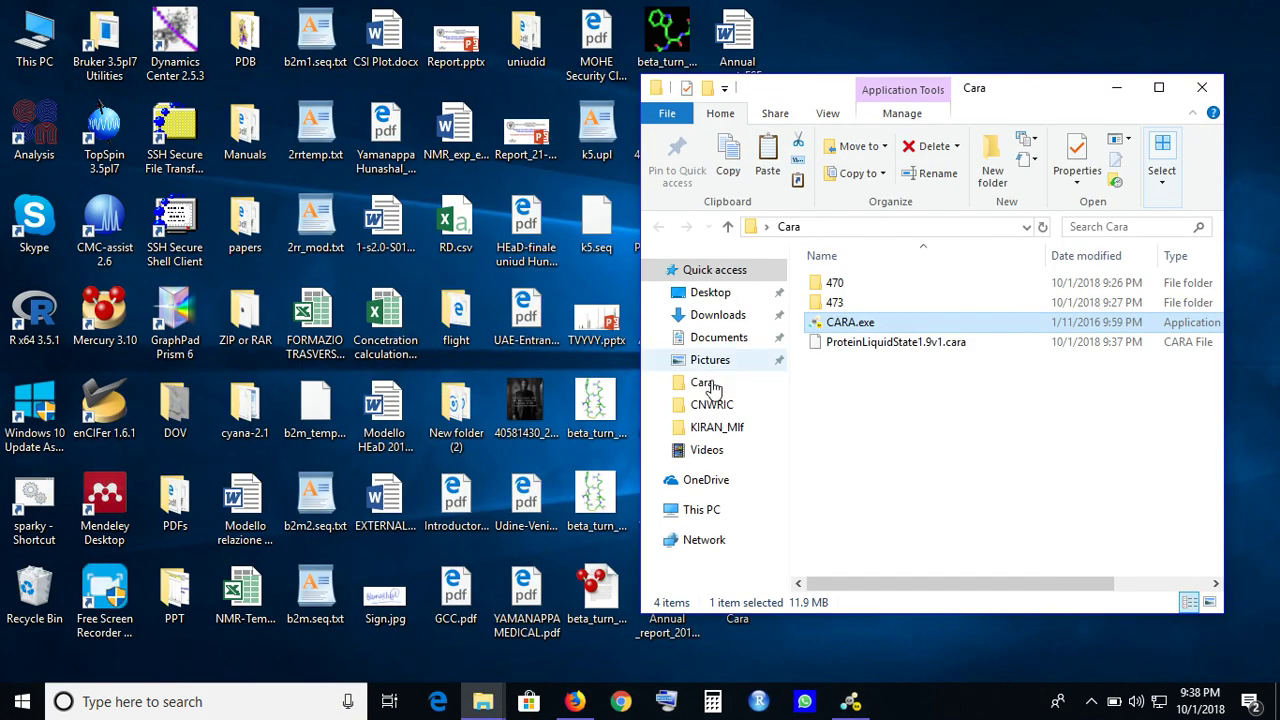
pyautogui.click(906, 346)
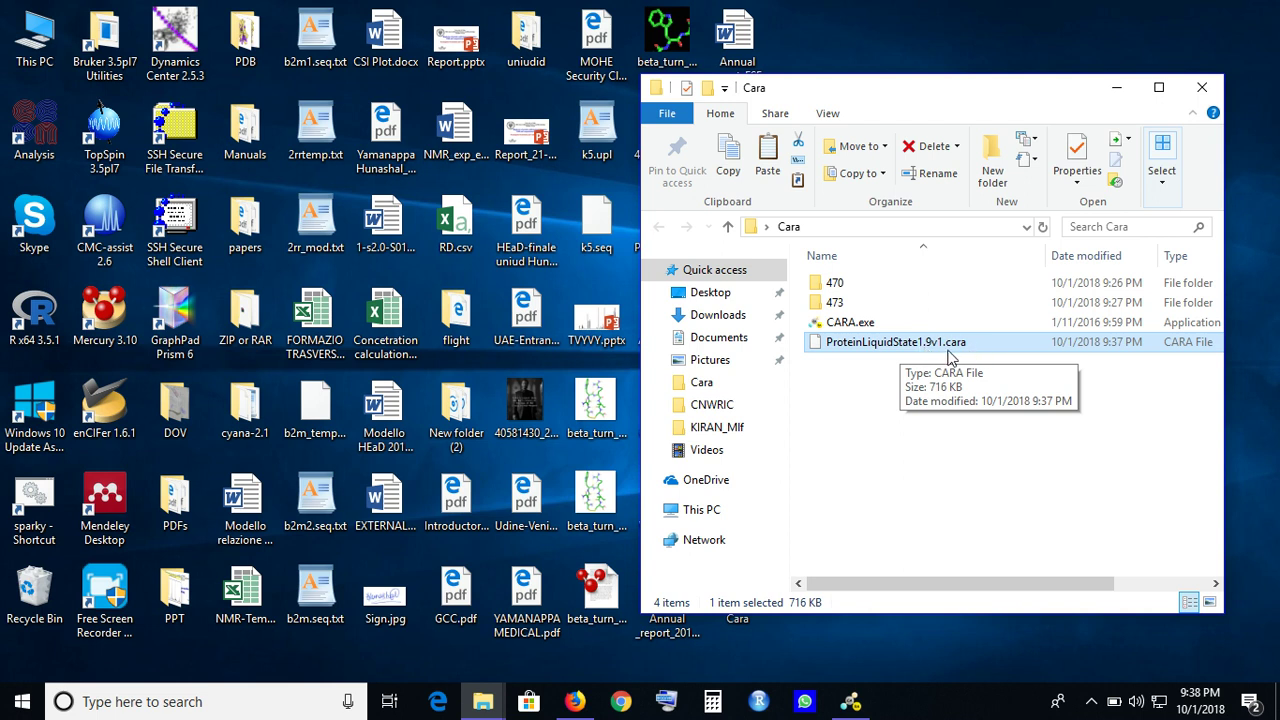
pyautogui.rightClick(948, 352)
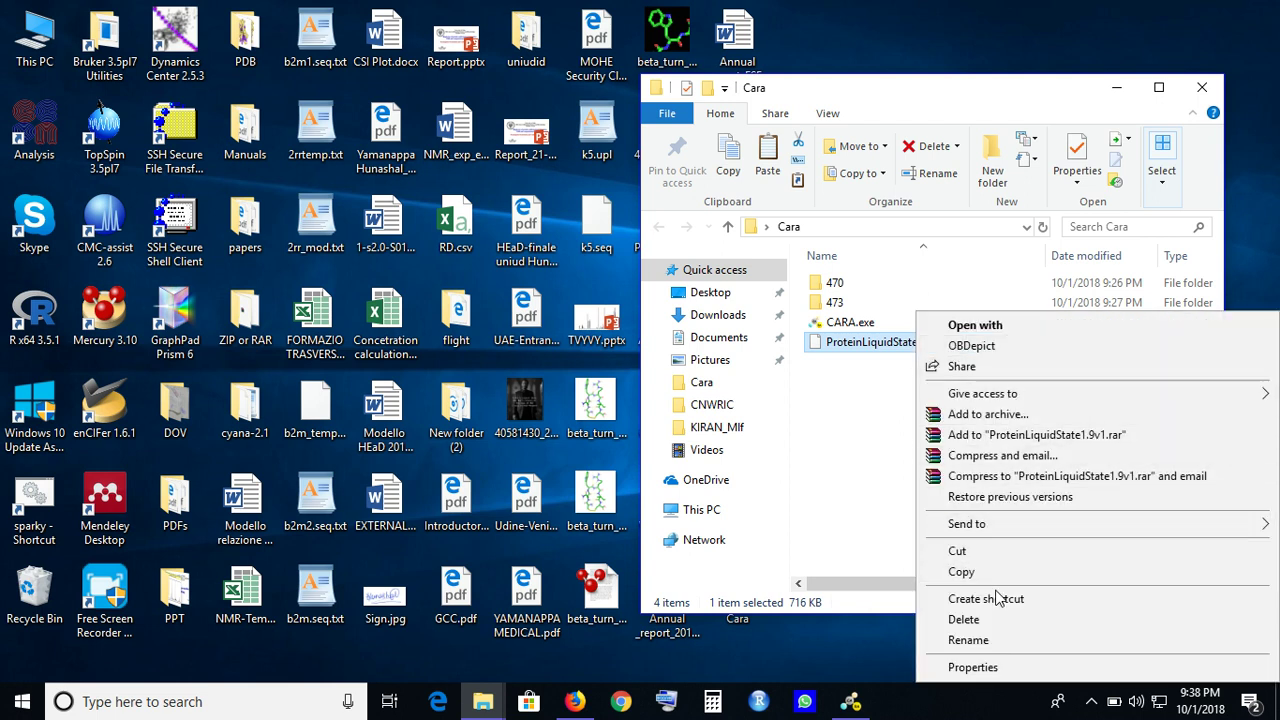
pyautogui.click(965, 640)
pyautogui.press('BackSpace')
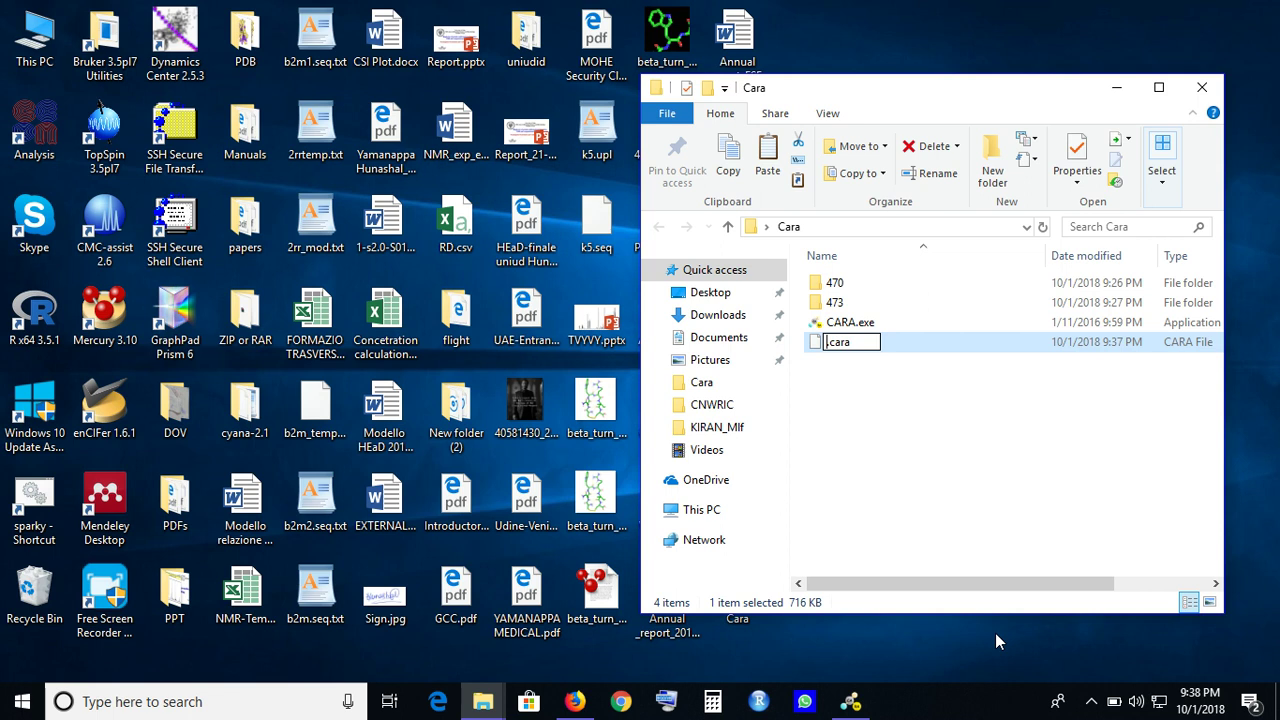
pyautogui.write('SU')
pyautogui.press('BackSpace')
pyautogui.press('BackSpace')
pyautogui.write('ujeesh')
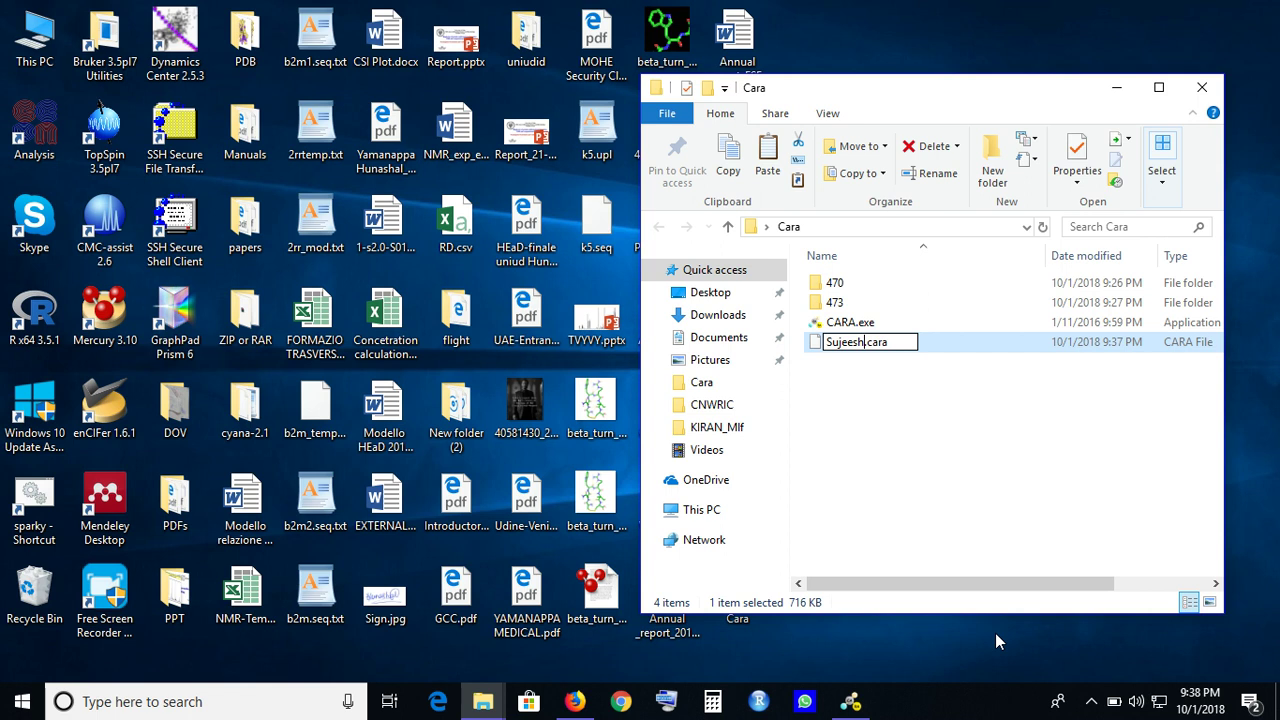
pyautogui.press('Return')
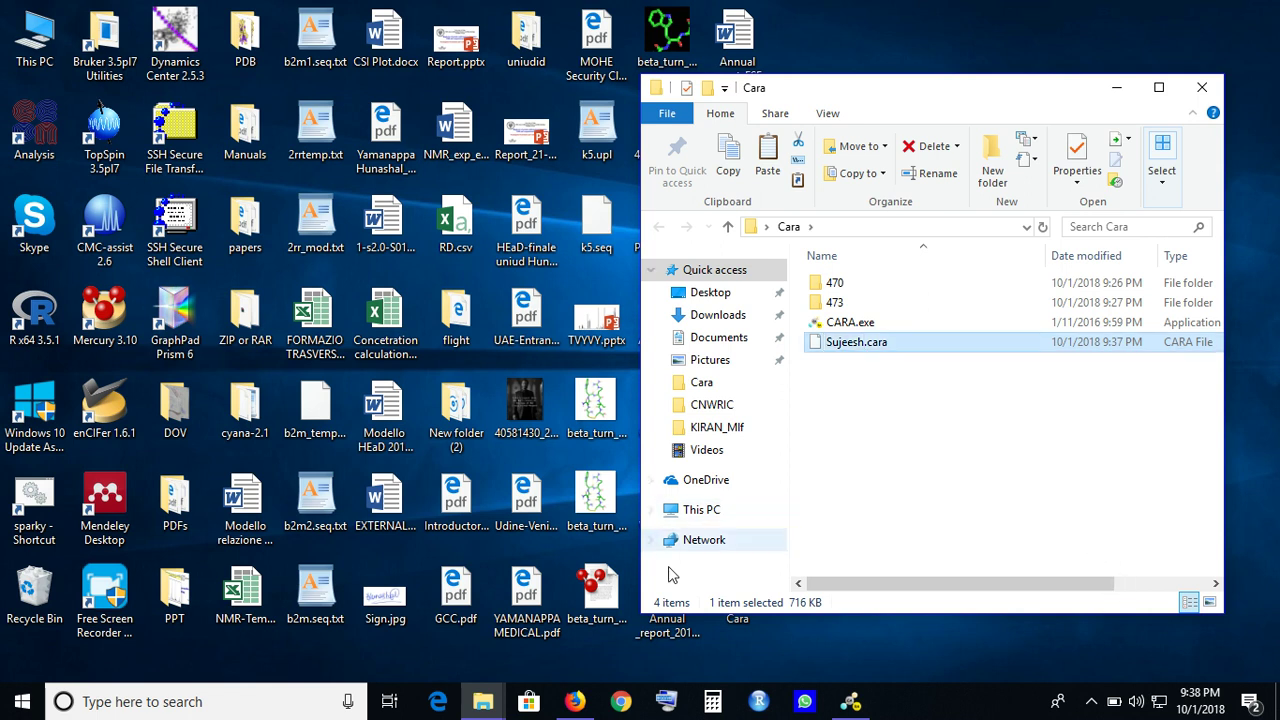
# - Copy hRBP.seq from the cara folder on Local Disk (E:) into the desktop's Cara folder
pyautogui.moveTo(478, 703)
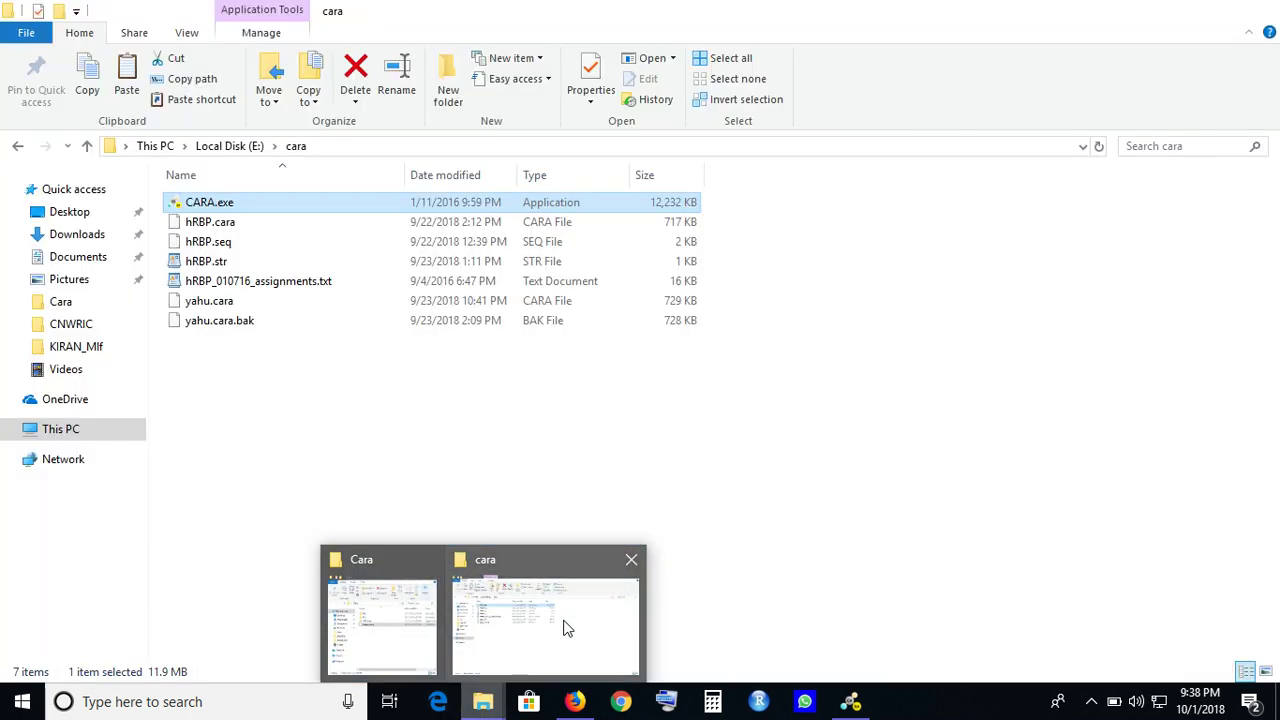
pyautogui.click(563, 621)
pyautogui.click(258, 245)
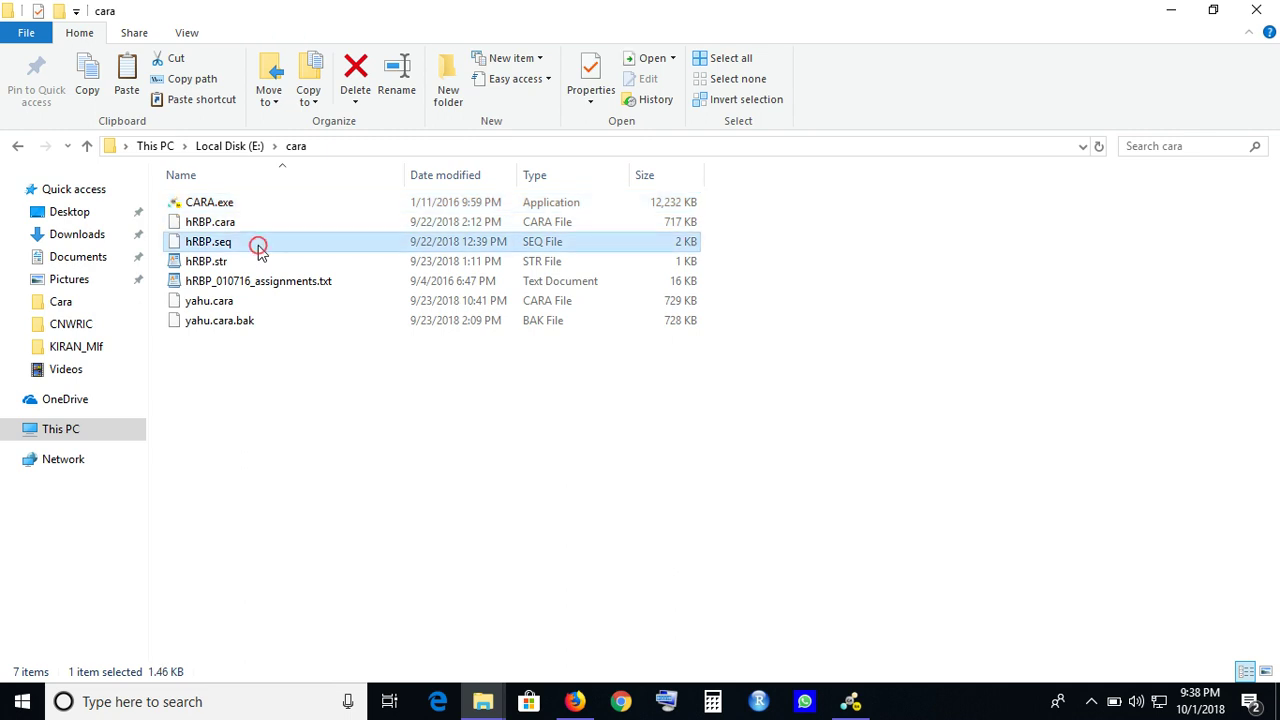
pyautogui.rightClick(258, 245)
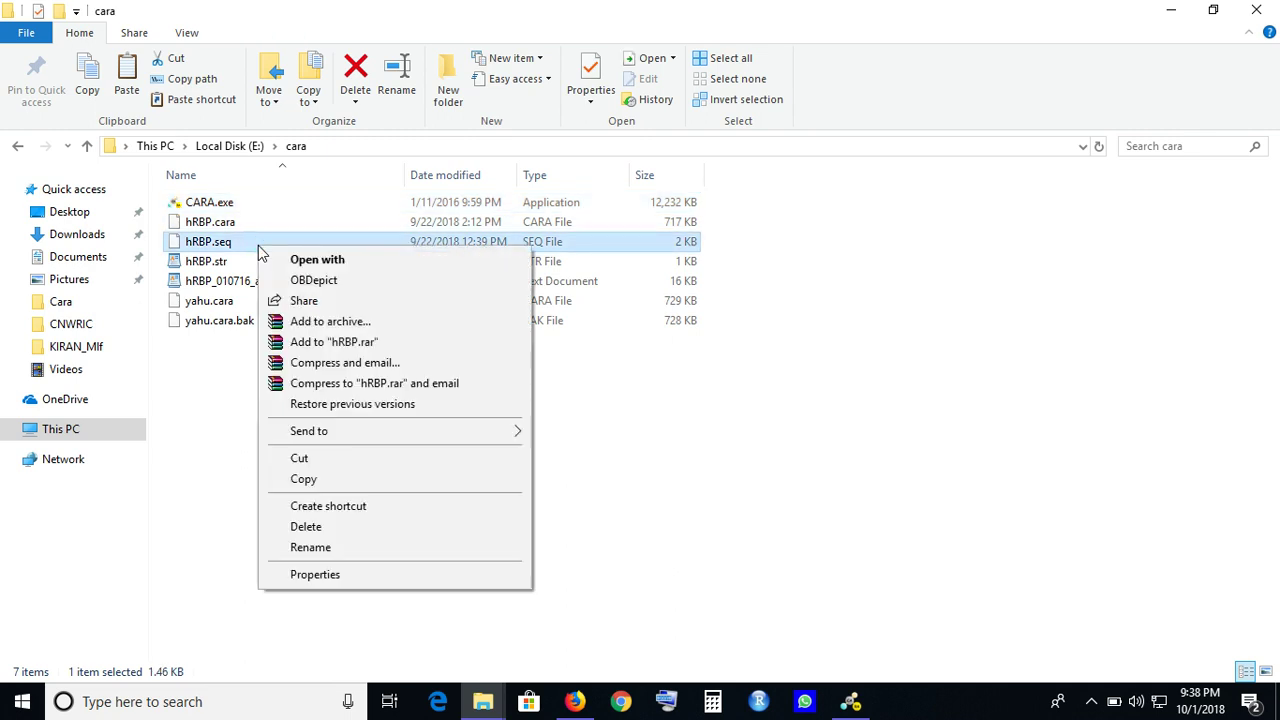
pyautogui.click(321, 480)
pyautogui.click(1171, 10)
pyautogui.rightClick(900, 413)
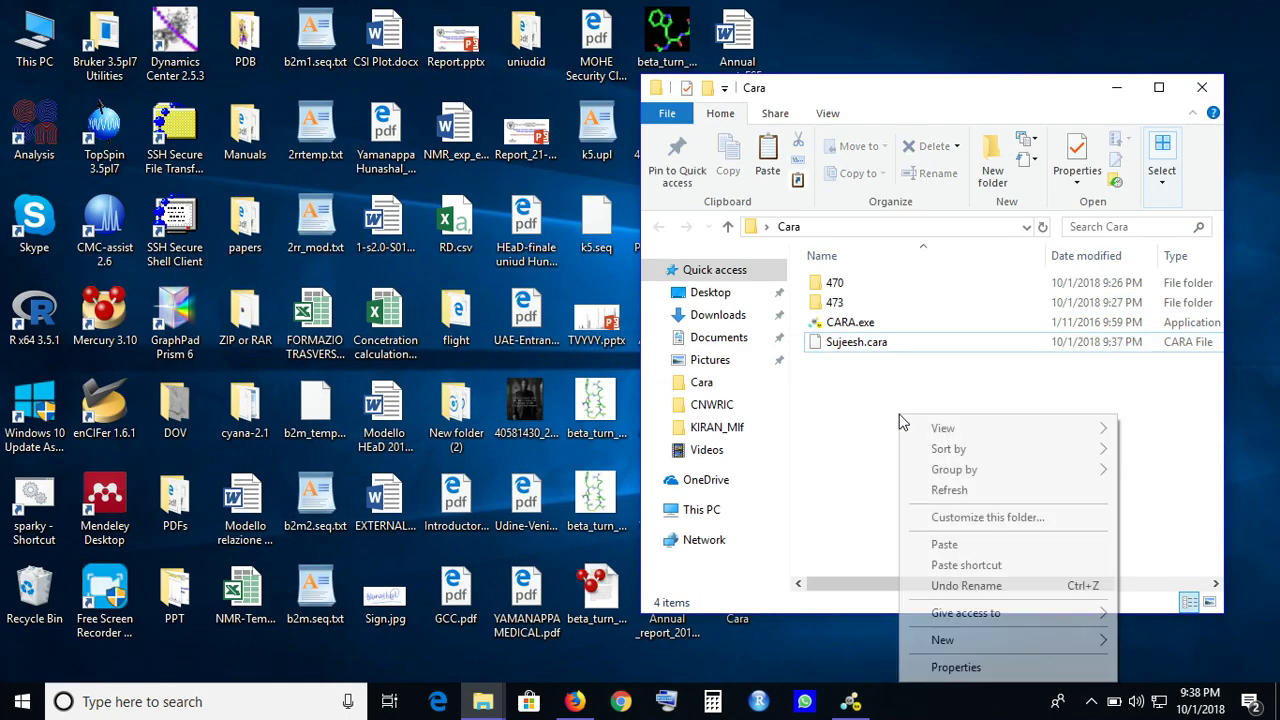
pyautogui.click(945, 545)
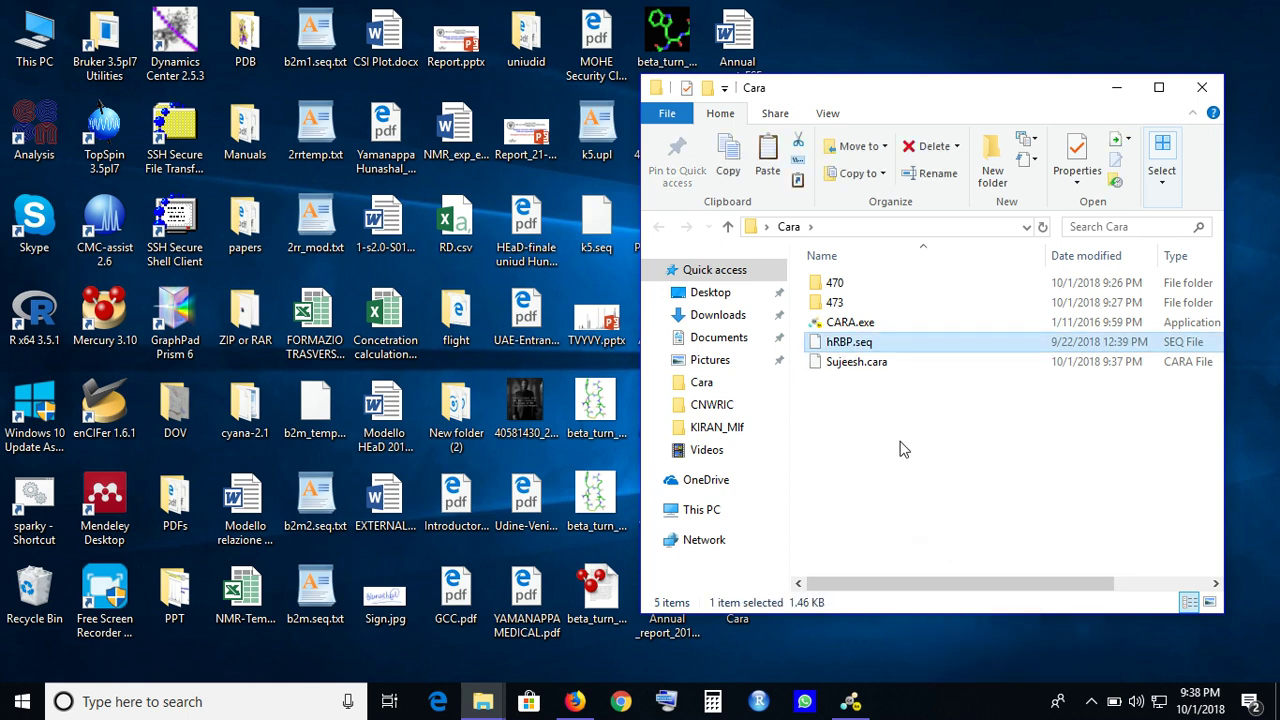
# - Switch to CARA and create a new repository from the renamed .cara template in the desktop's Cara folder
pyautogui.click(851, 701)
pyautogui.click(18, 34)
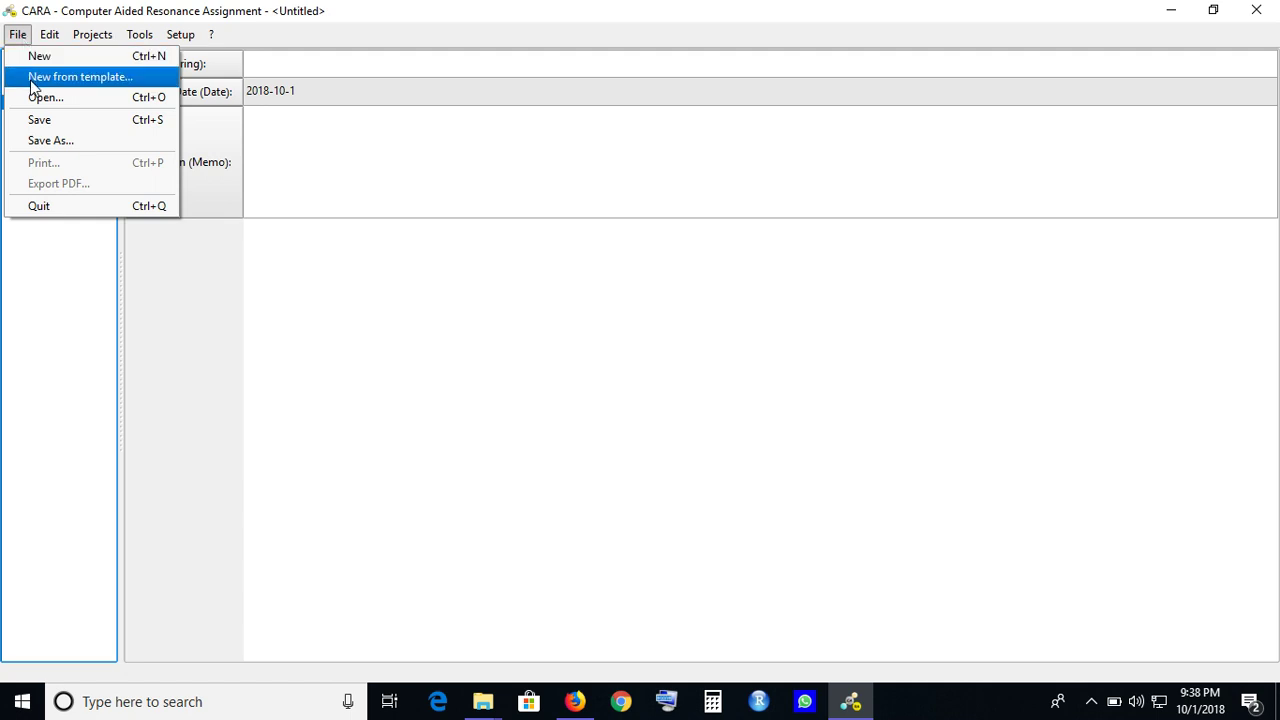
pyautogui.click(31, 80)
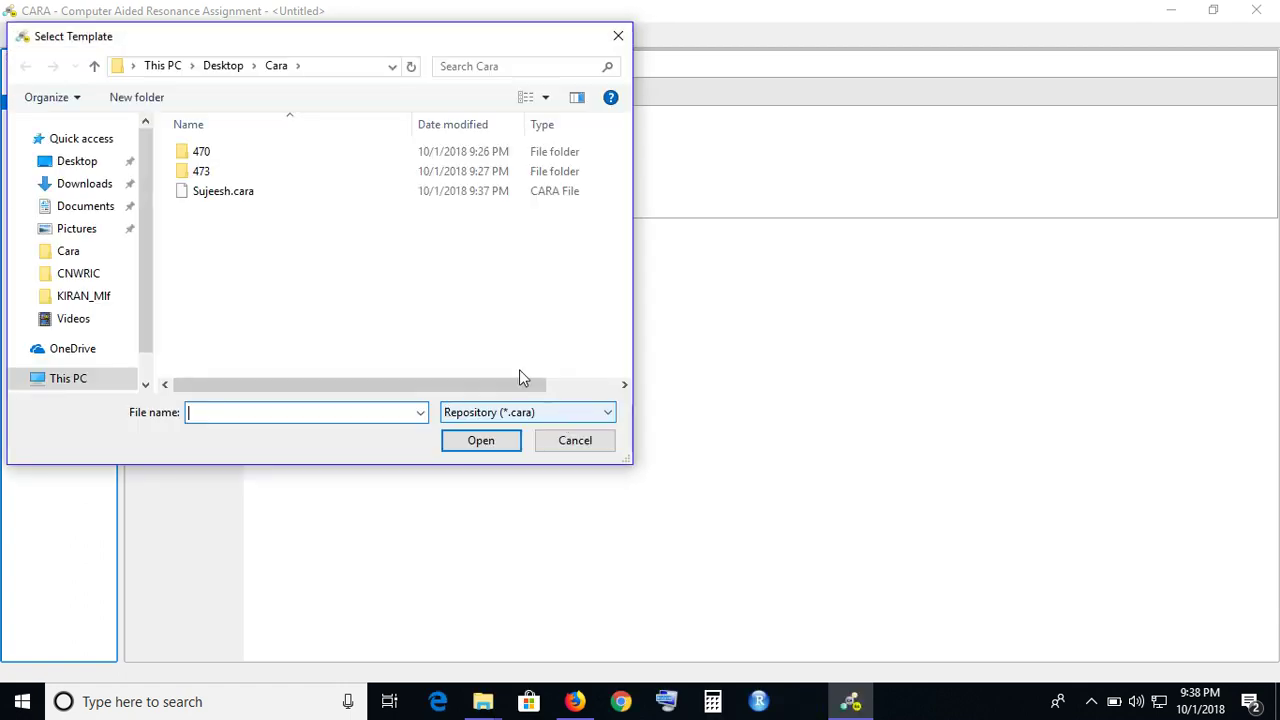
pyautogui.click(250, 193)
pyautogui.click(505, 445)
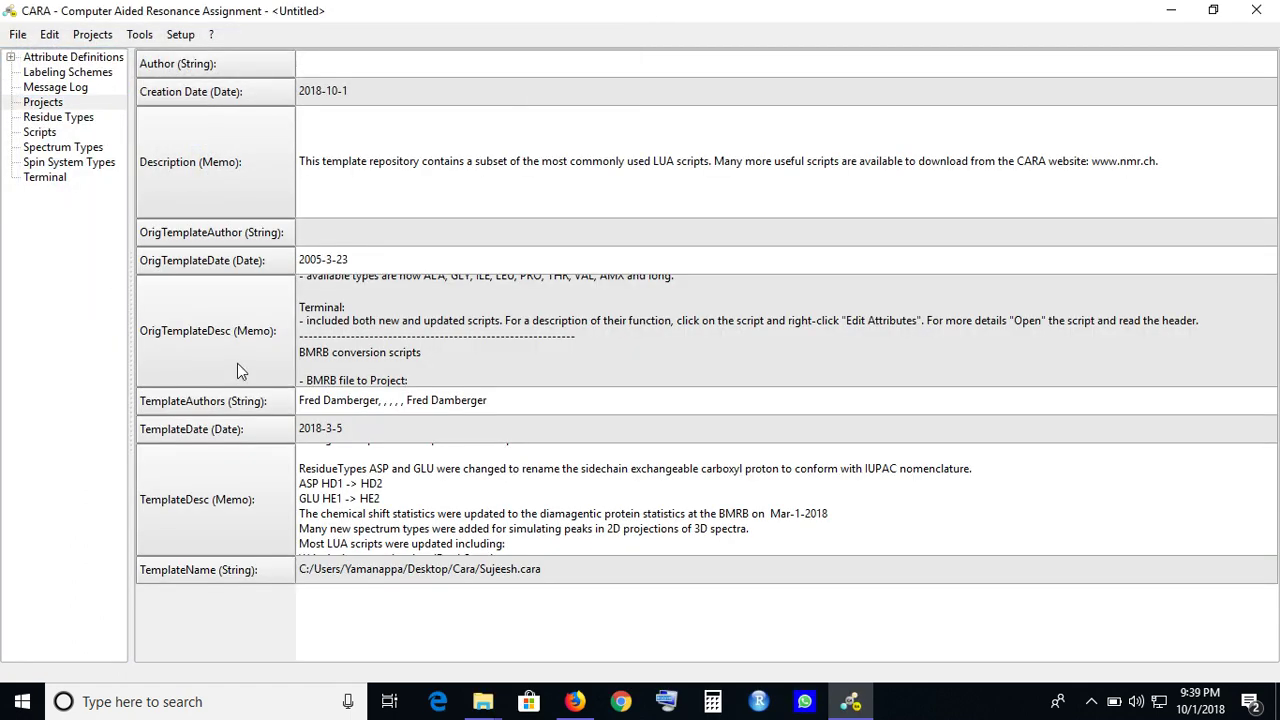
# - Examine the template's residue types, scripts, spectrum types and spin system types, and return to the Projects overview
pyautogui.click(56, 119)
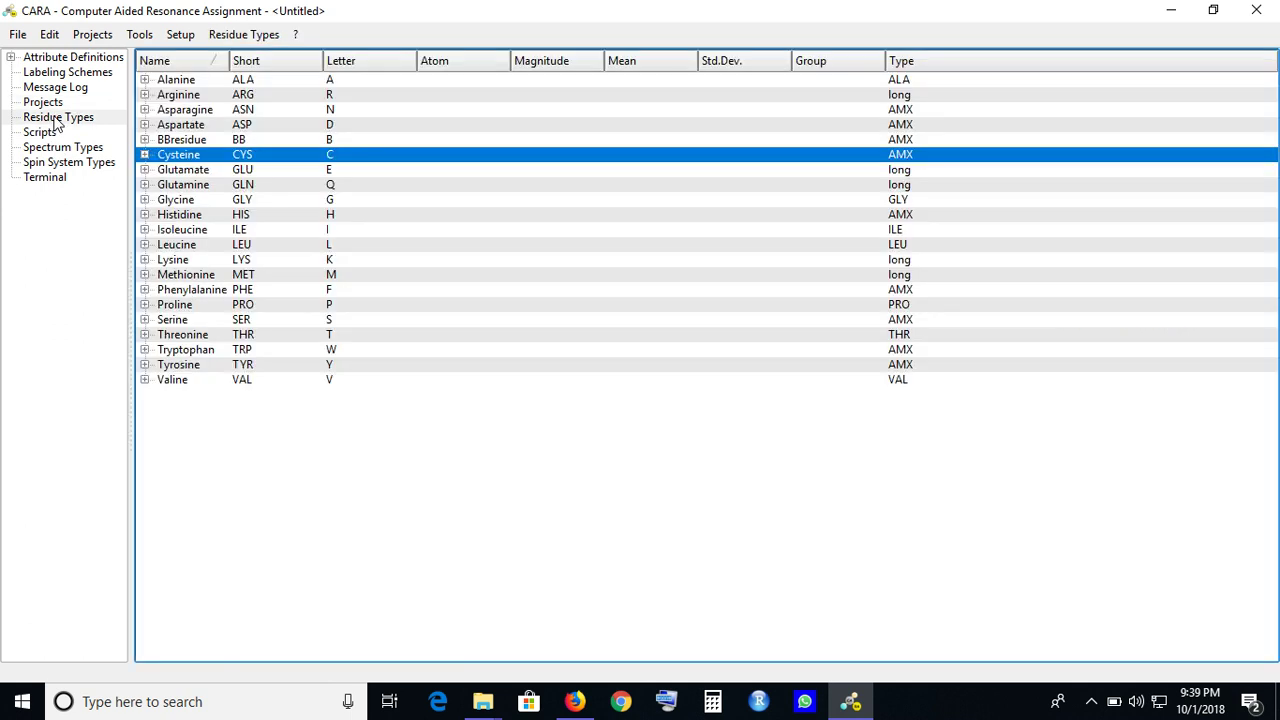
pyautogui.click(40, 134)
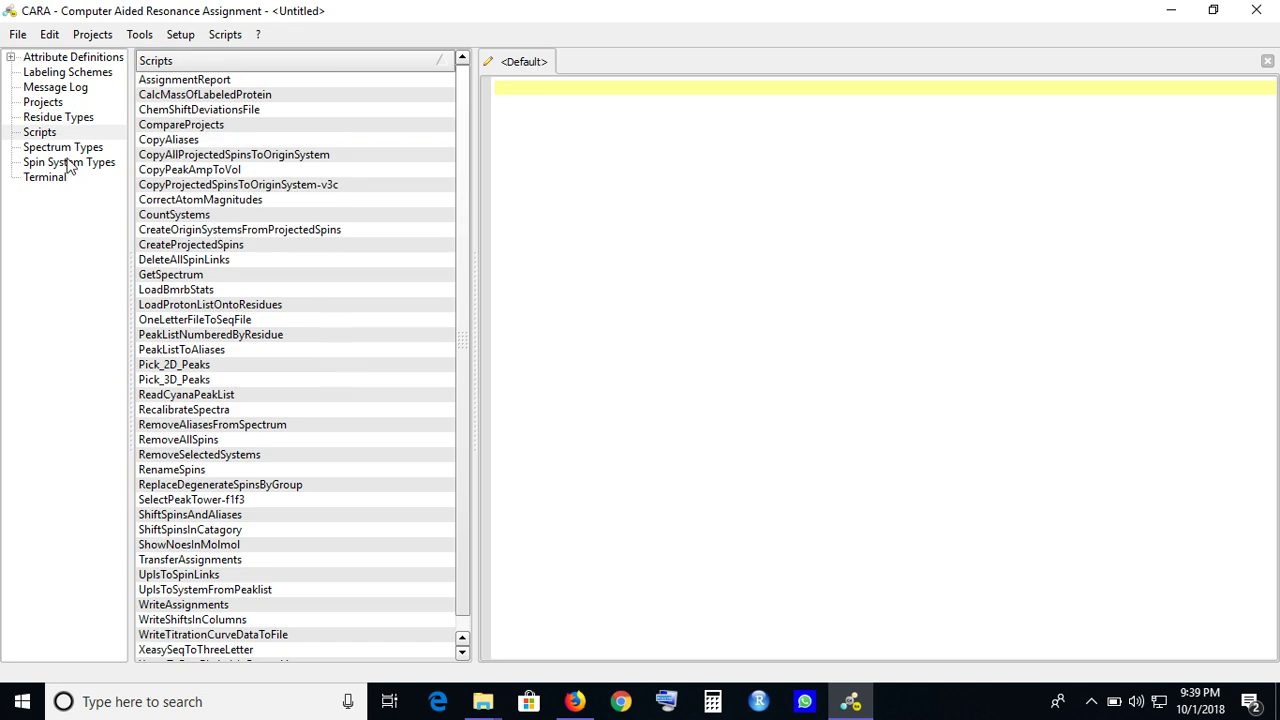
pyautogui.click(66, 148)
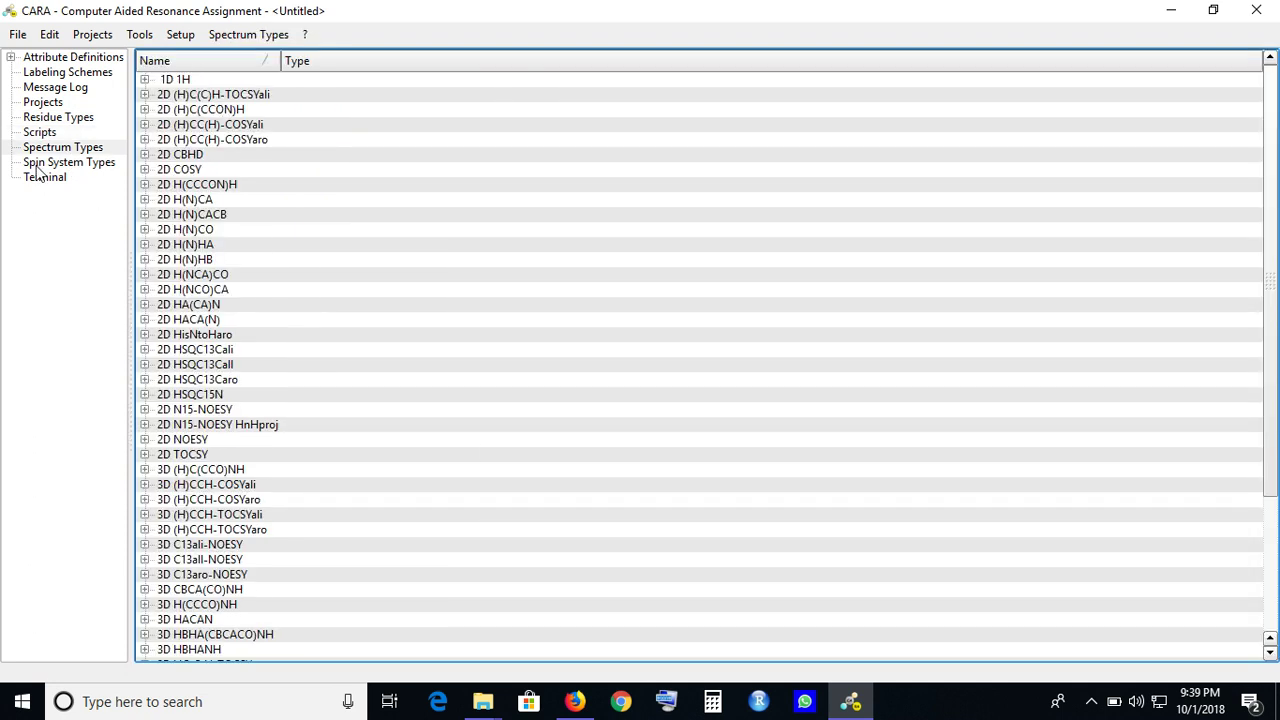
pyautogui.click(40, 165)
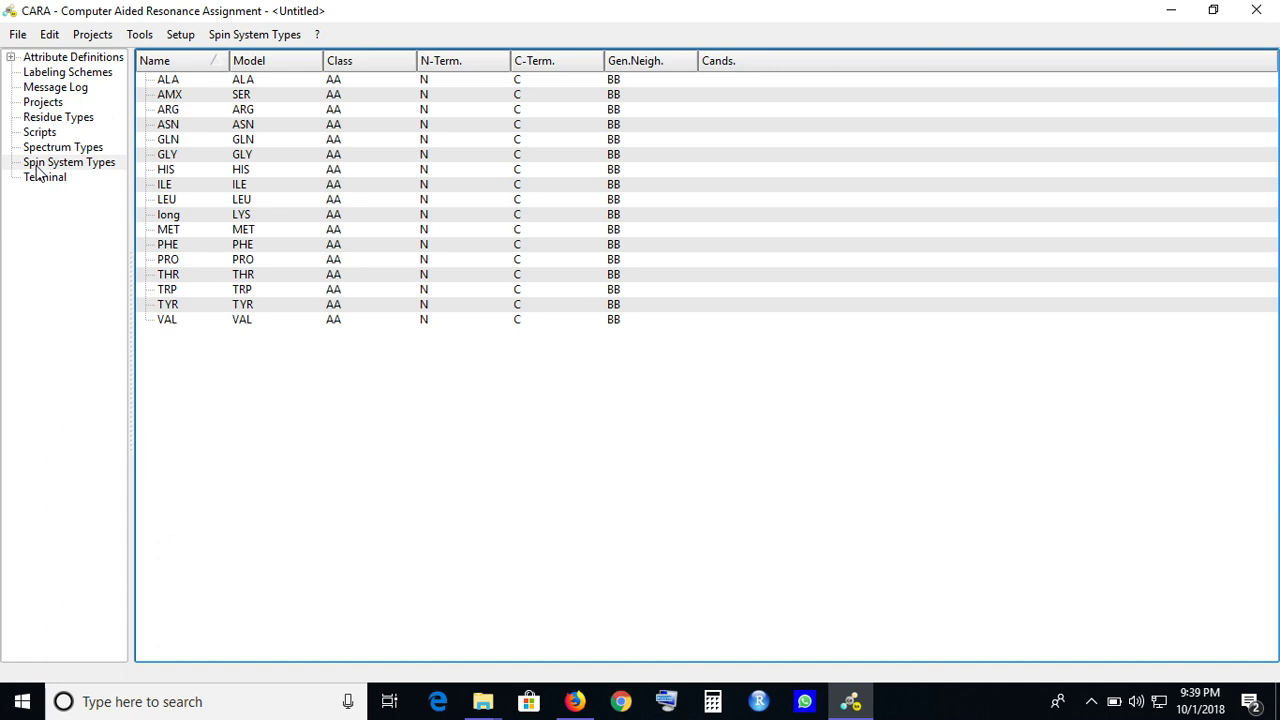
pyautogui.click(40, 106)
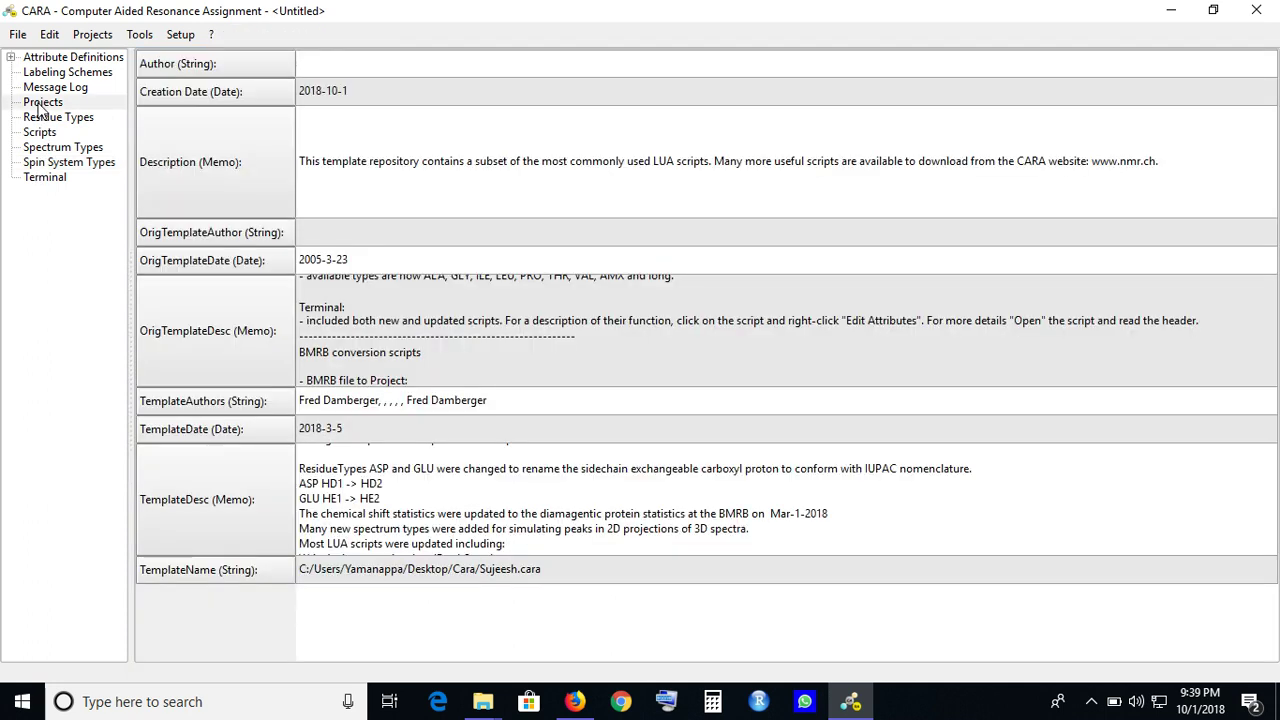
pyautogui.click(236, 286)
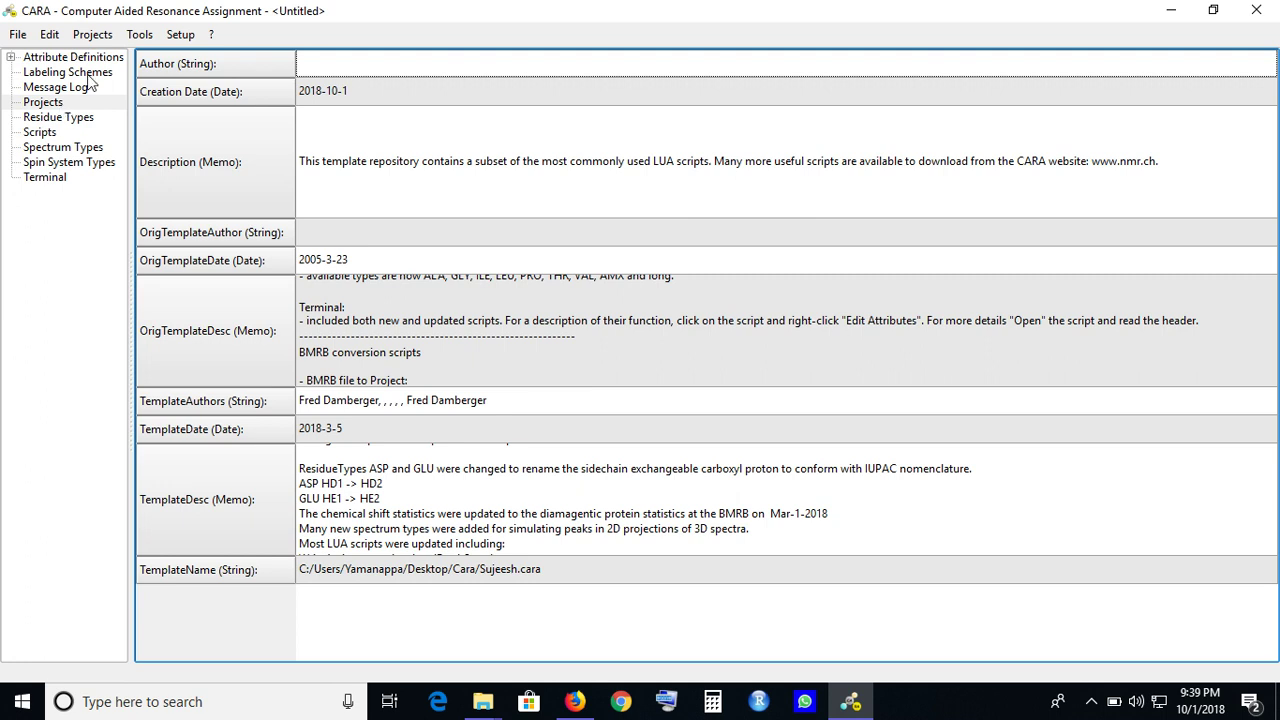
pyautogui.click(139, 40)
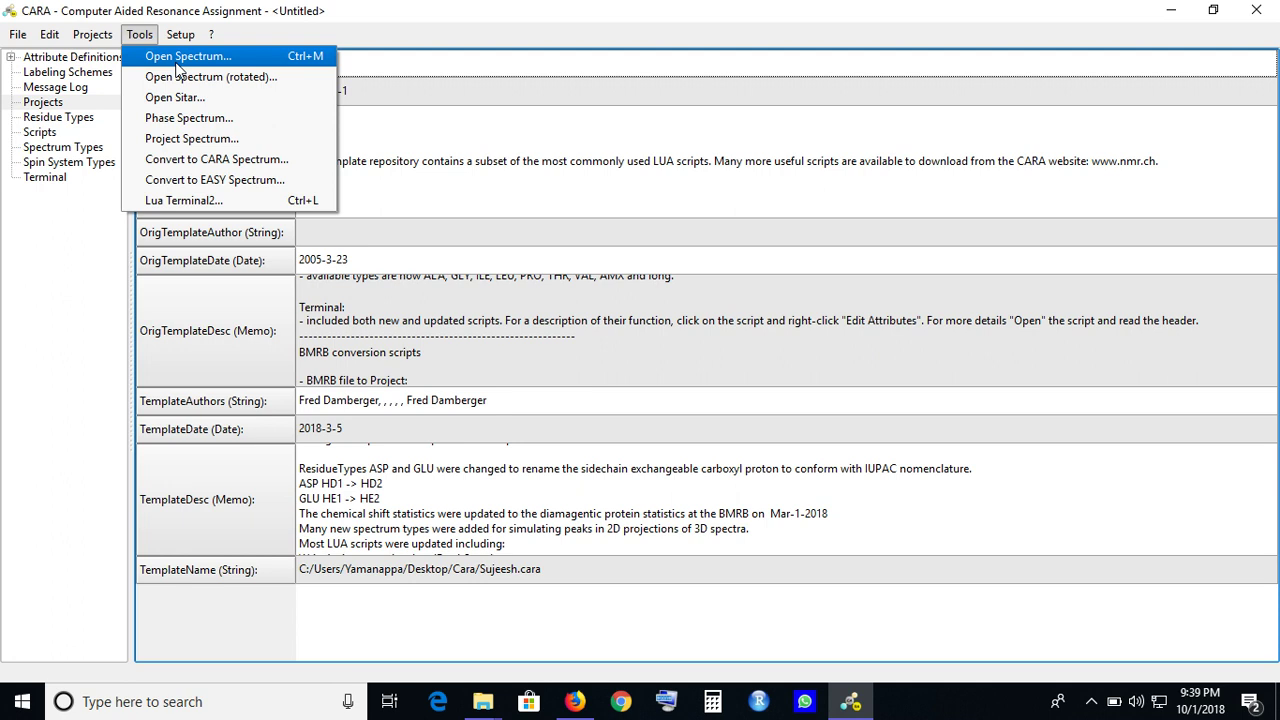
pyautogui.click(96, 244)
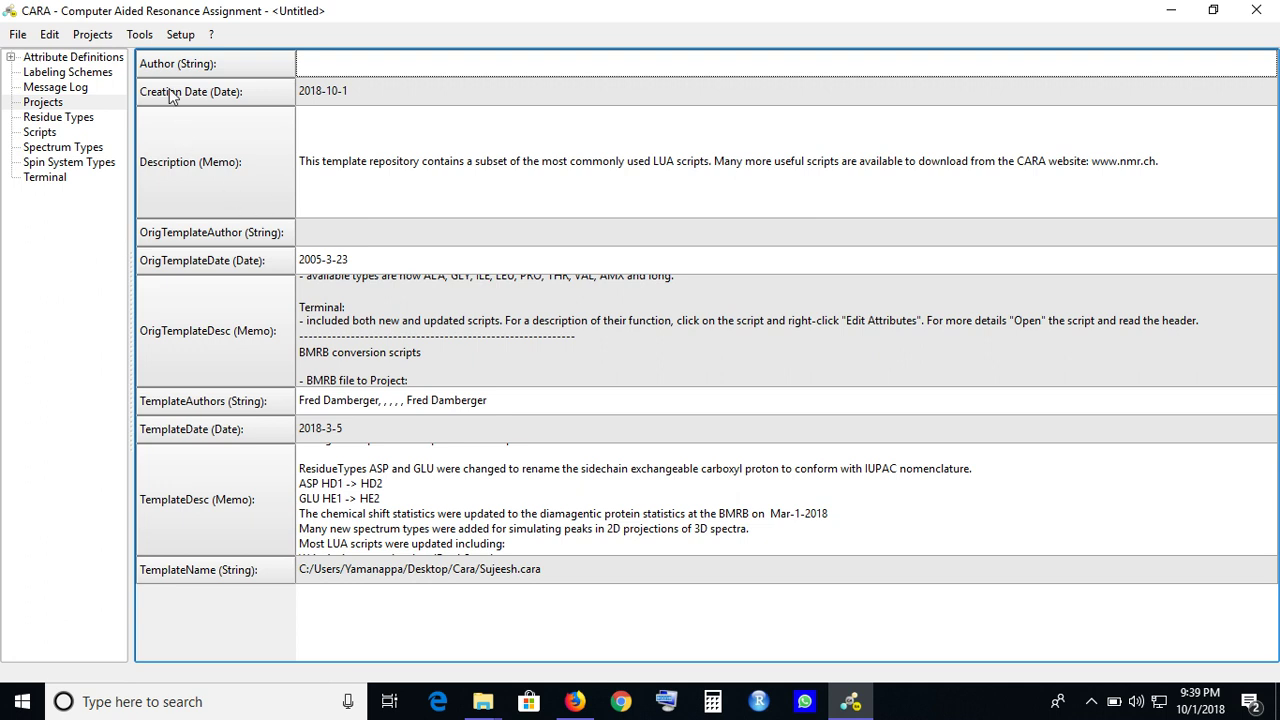
pyautogui.click(141, 36)
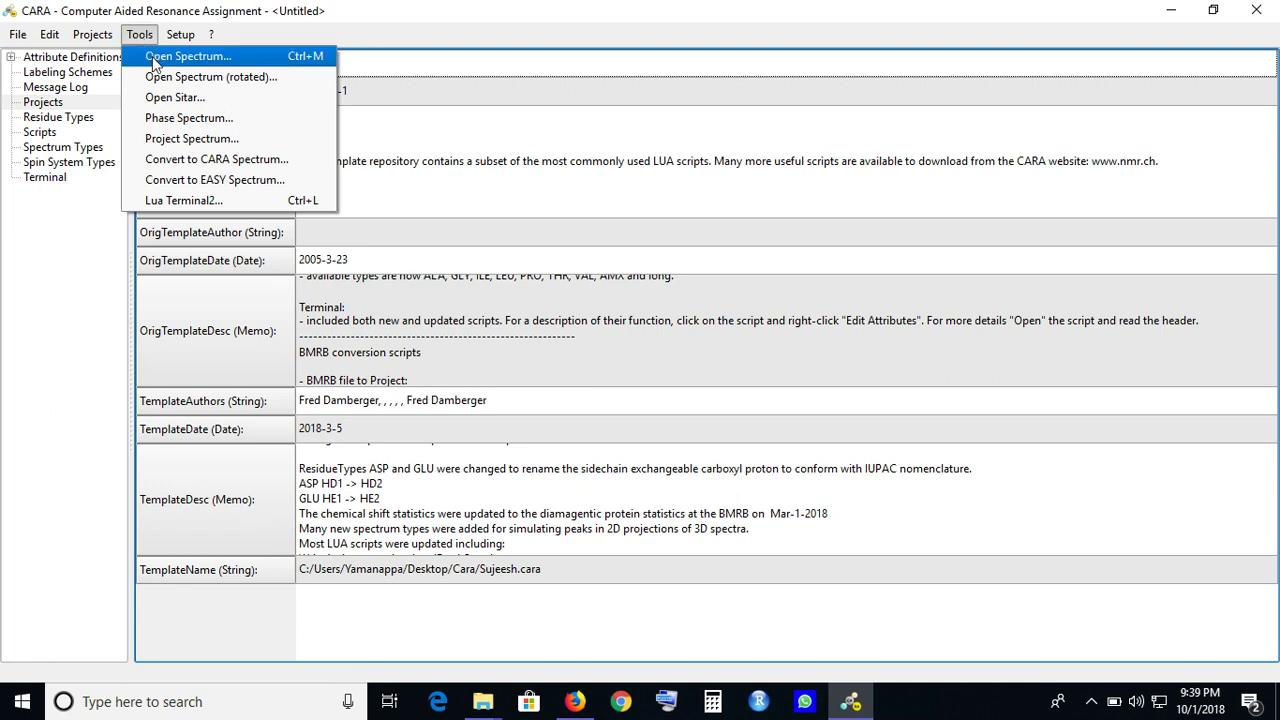
pyautogui.click(100, 311)
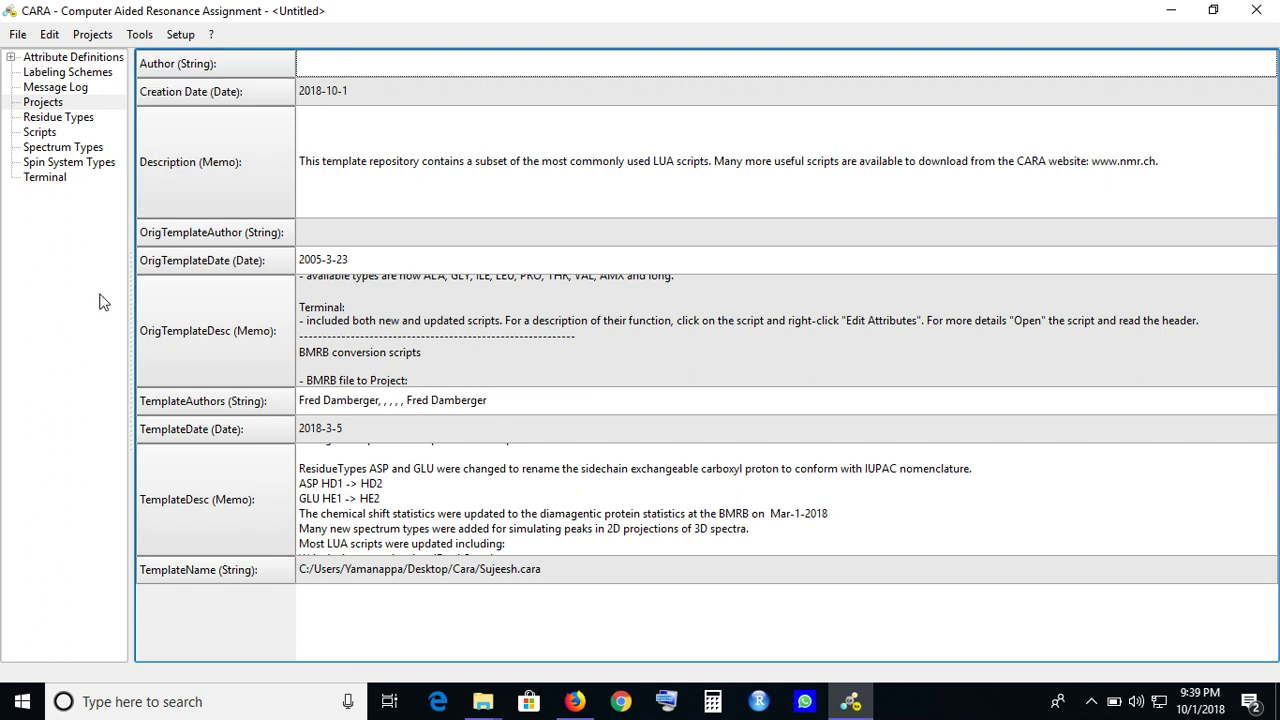
# - Create a new project named with the person's first name and import hRBP.seq, treating its numbers as residues
pyautogui.click(58, 108)
pyautogui.rightClick(56, 105)
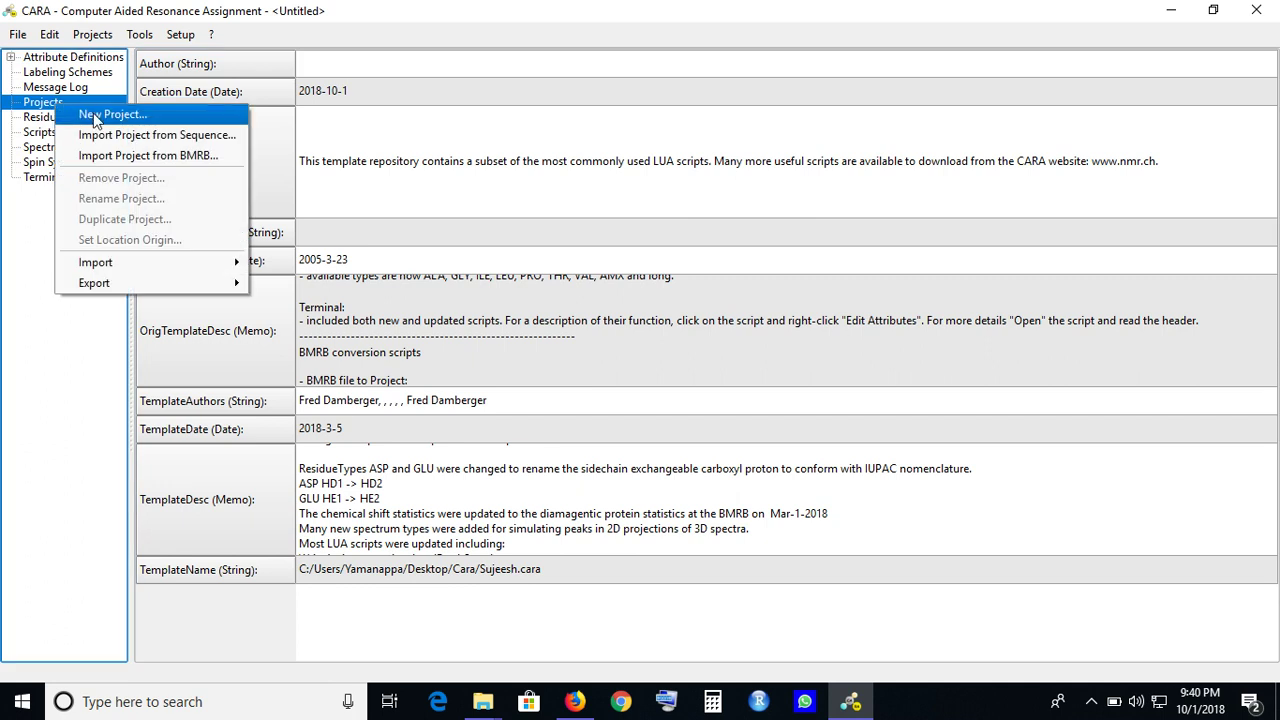
pyautogui.click(96, 119)
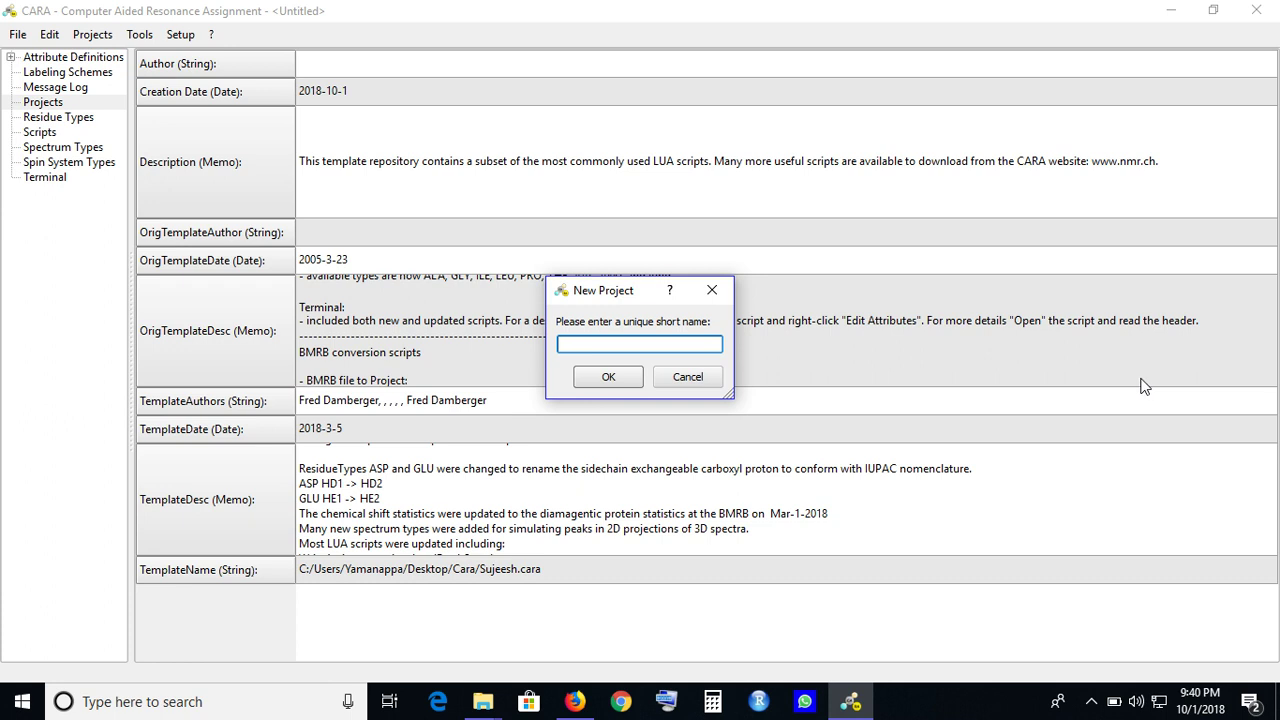
pyautogui.write('Sujeesh')
pyautogui.click(609, 377)
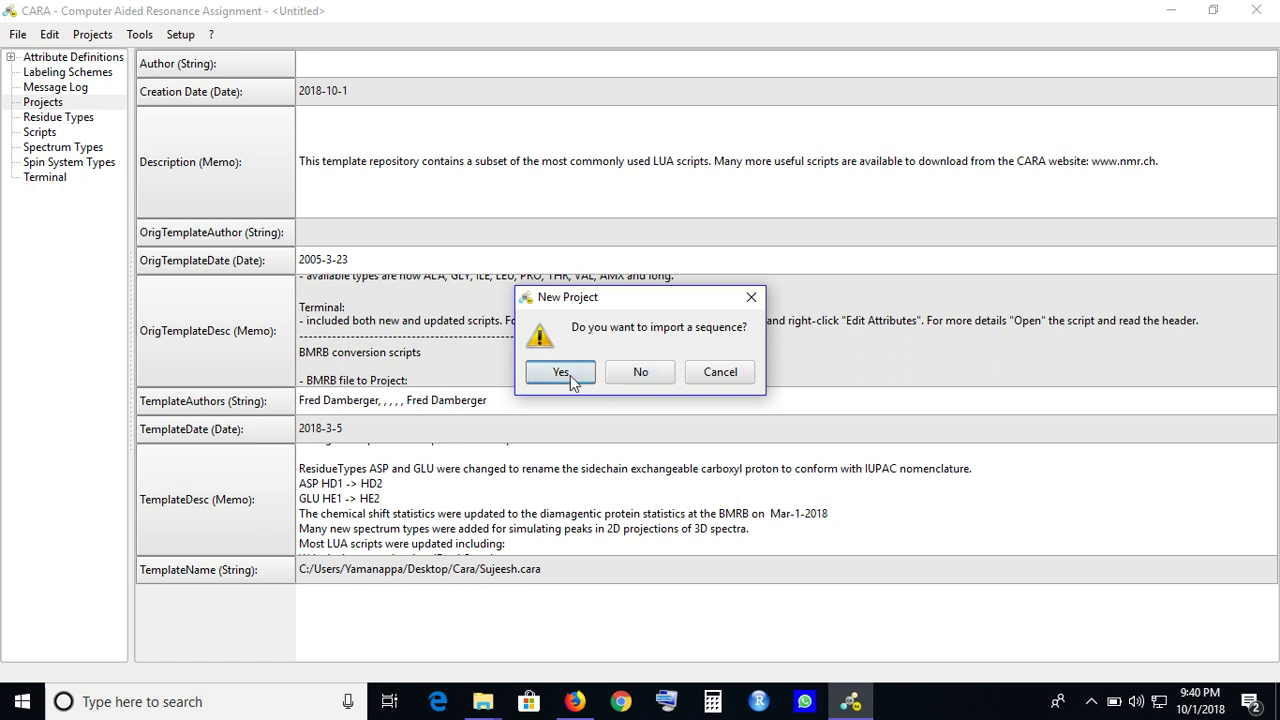
pyautogui.click(571, 376)
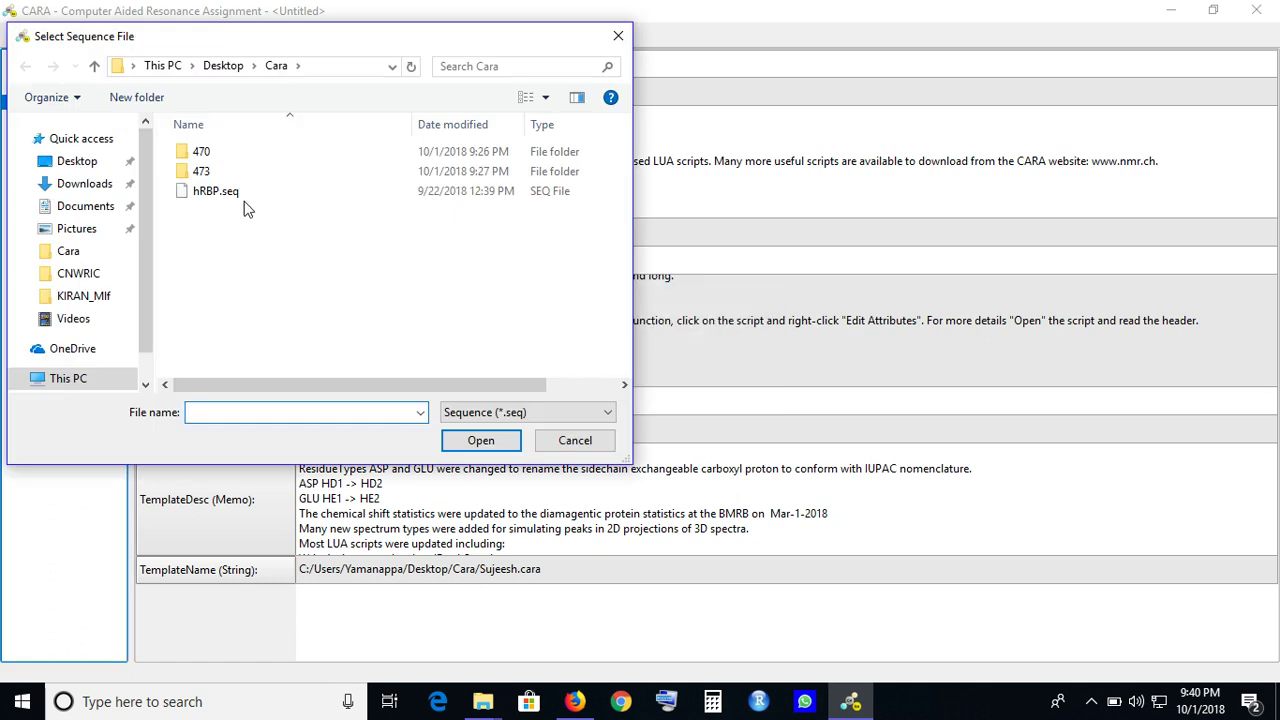
pyautogui.click(215, 192)
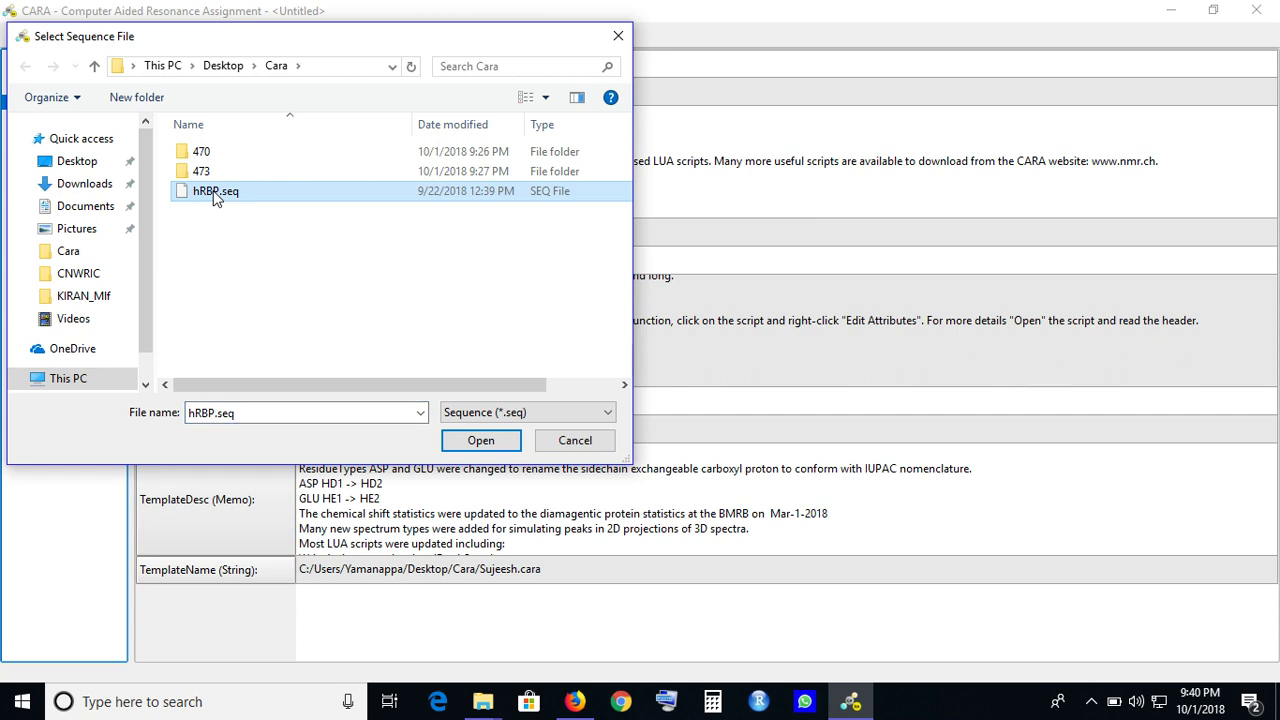
pyautogui.click(458, 443)
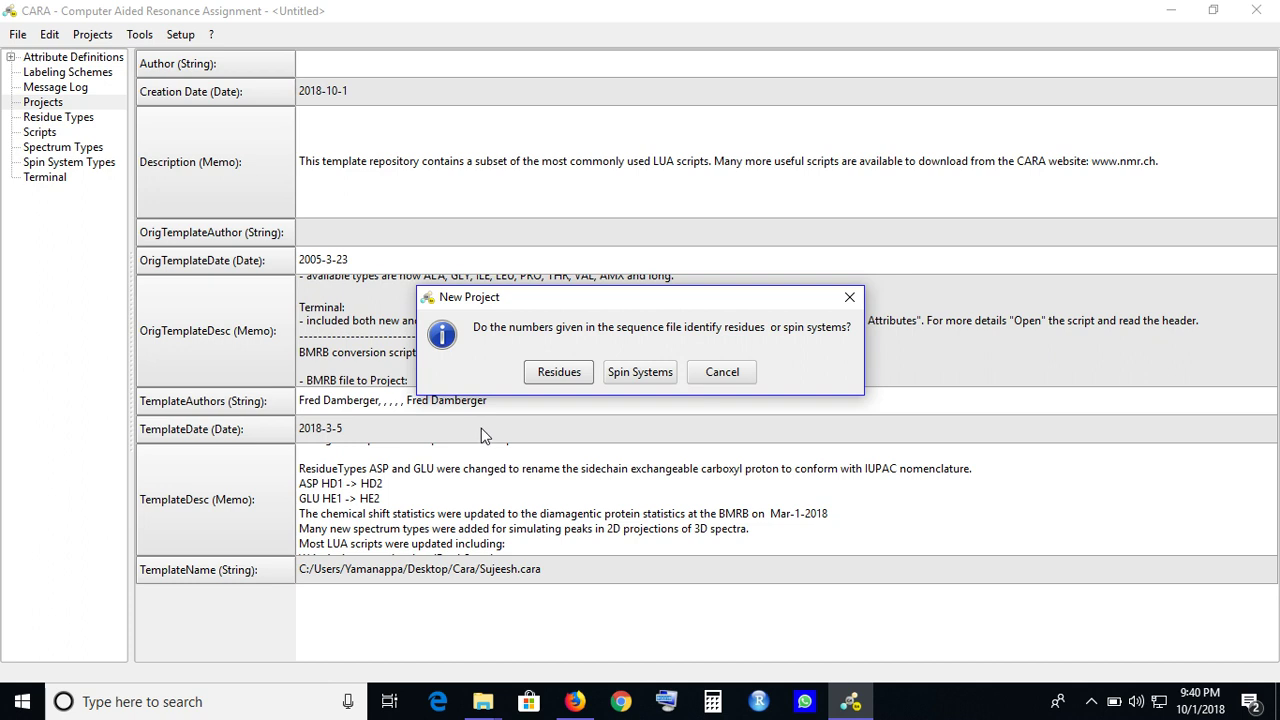
pyautogui.click(561, 373)
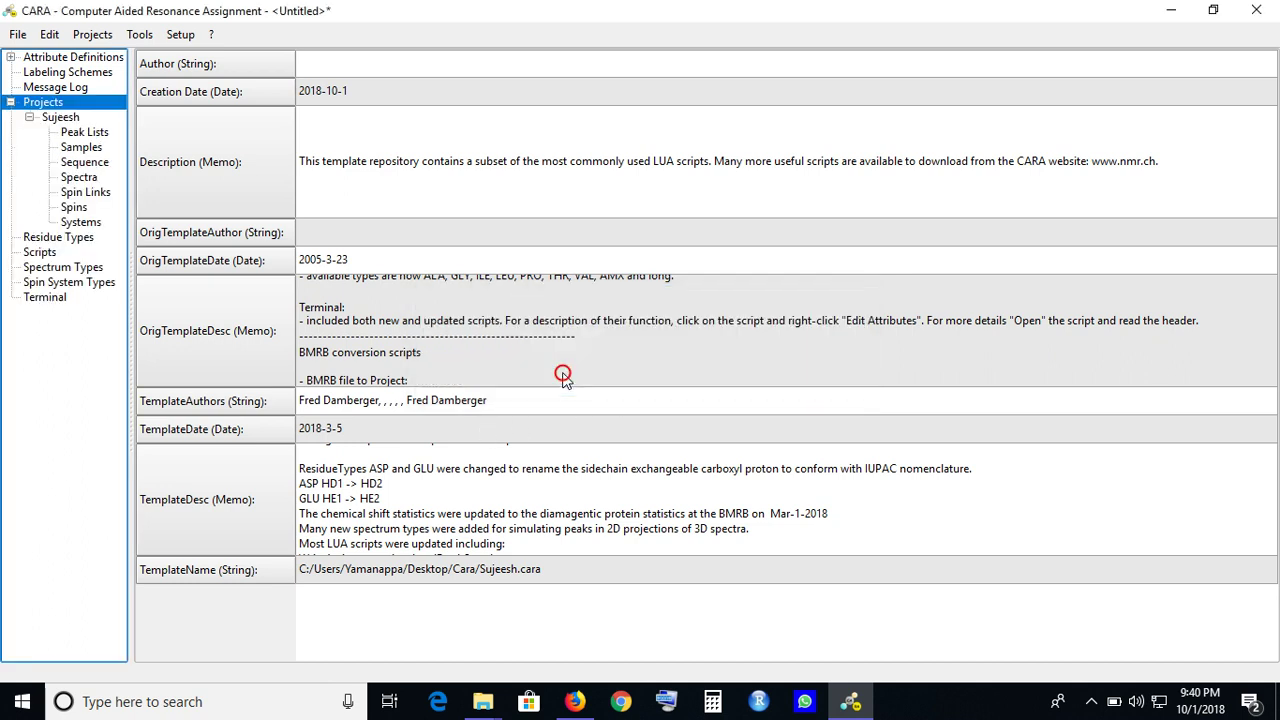
# - Display the project's sequence with a wider Type column, and open the project's Spectra list
pyautogui.click(85, 162)
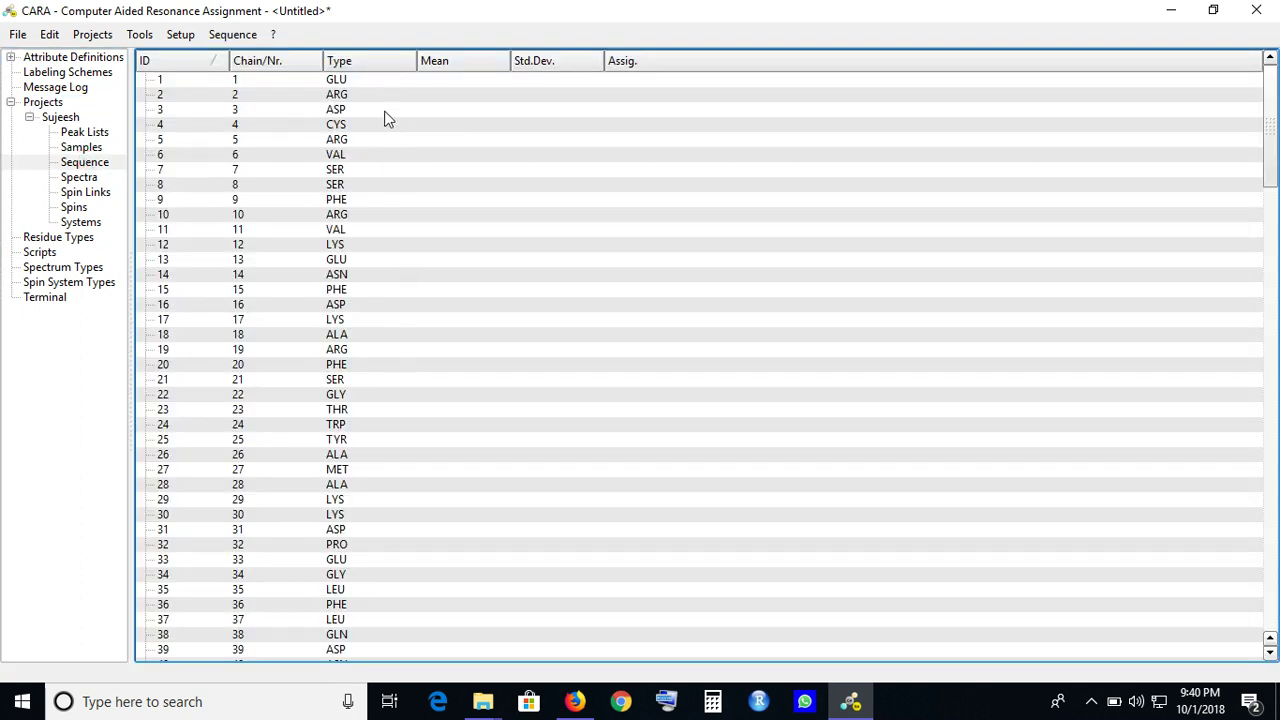
pyautogui.moveTo(417, 60); pyautogui.dragTo(457, 80)
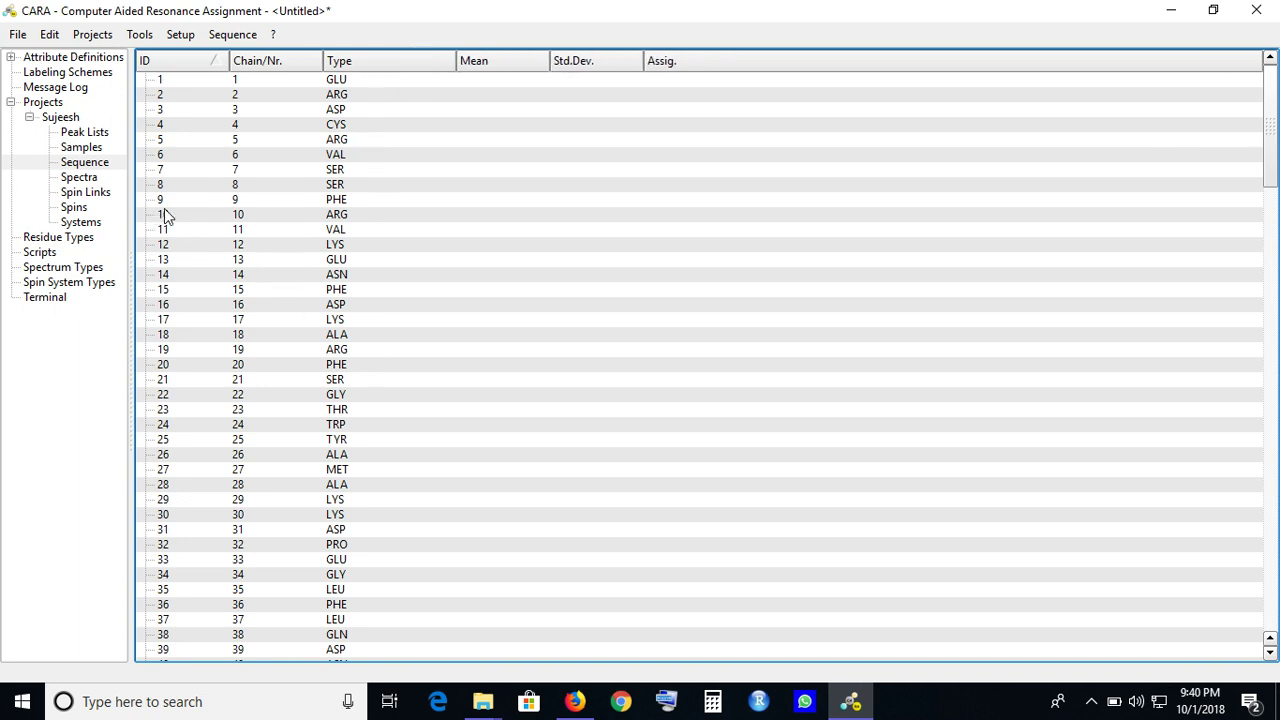
pyautogui.click(90, 177)
pyautogui.rightClick(298, 174)
pyautogui.click(262, 176)
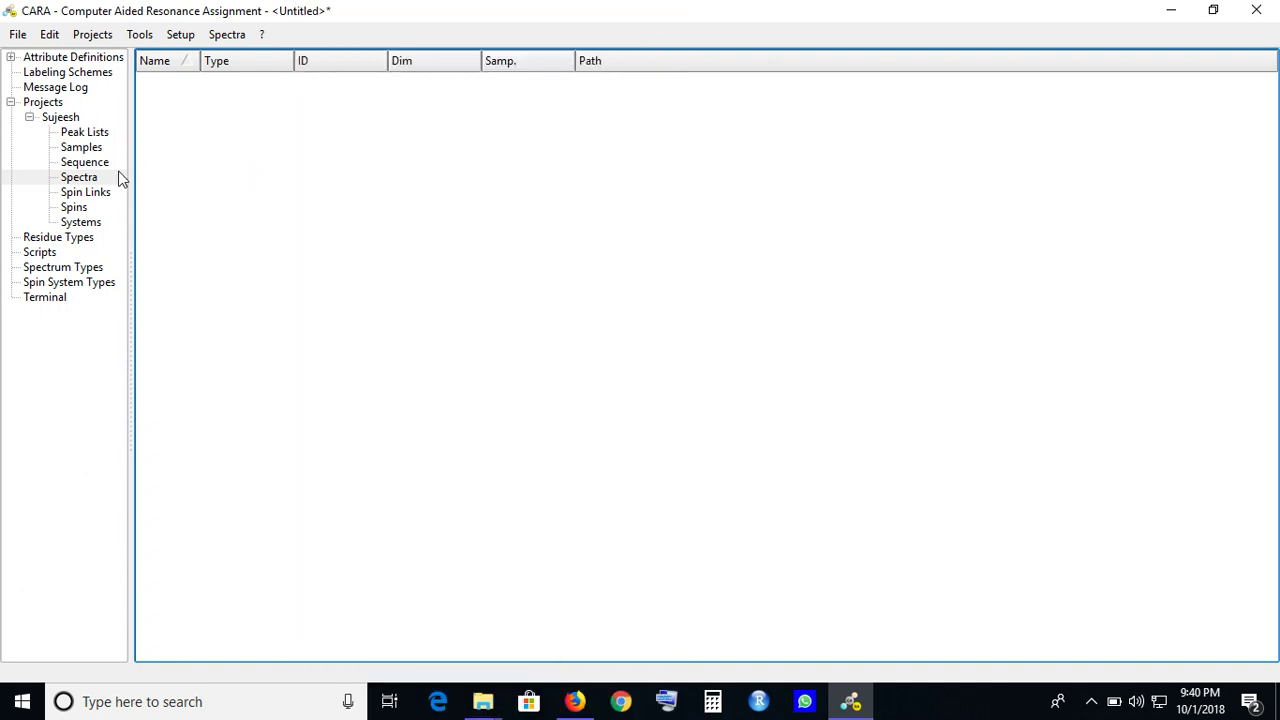
pyautogui.rightClick(251, 168)
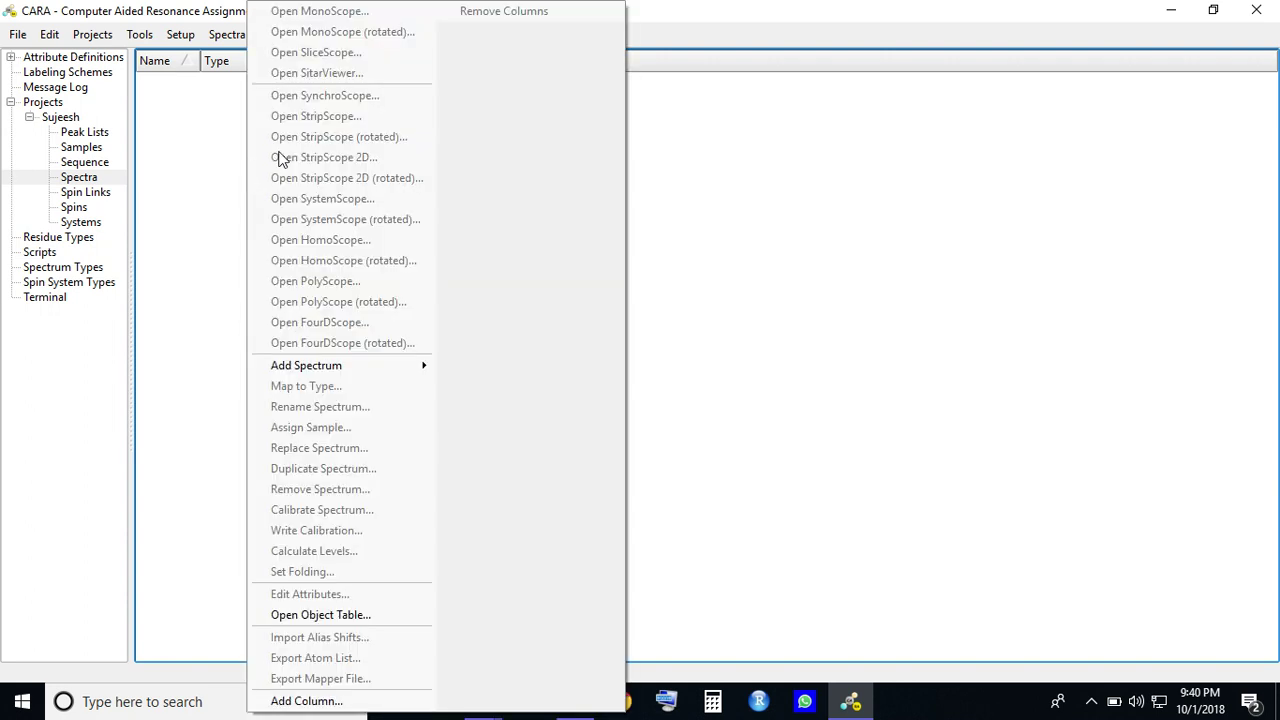
pyautogui.click(821, 138)
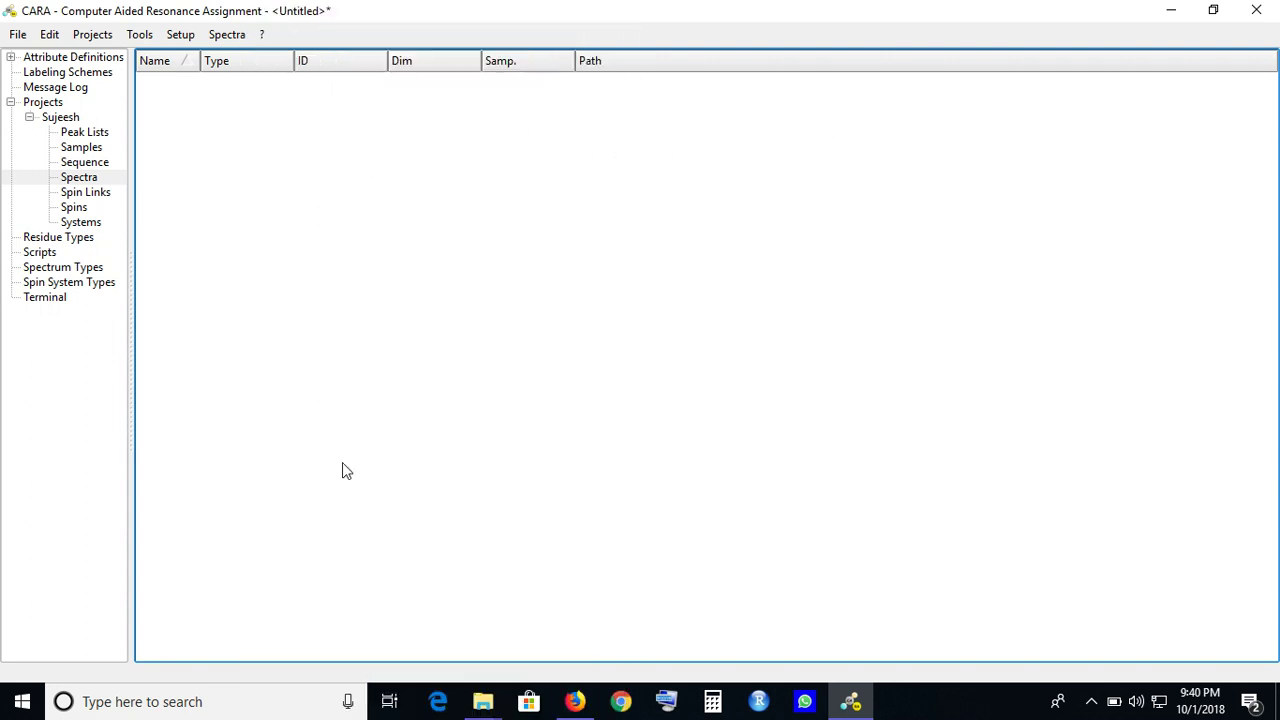
# - Start adding a 2D HSQC15N spectrum and browse to Cara/473/pdata/1 for its file
pyautogui.rightClick(616, 215)
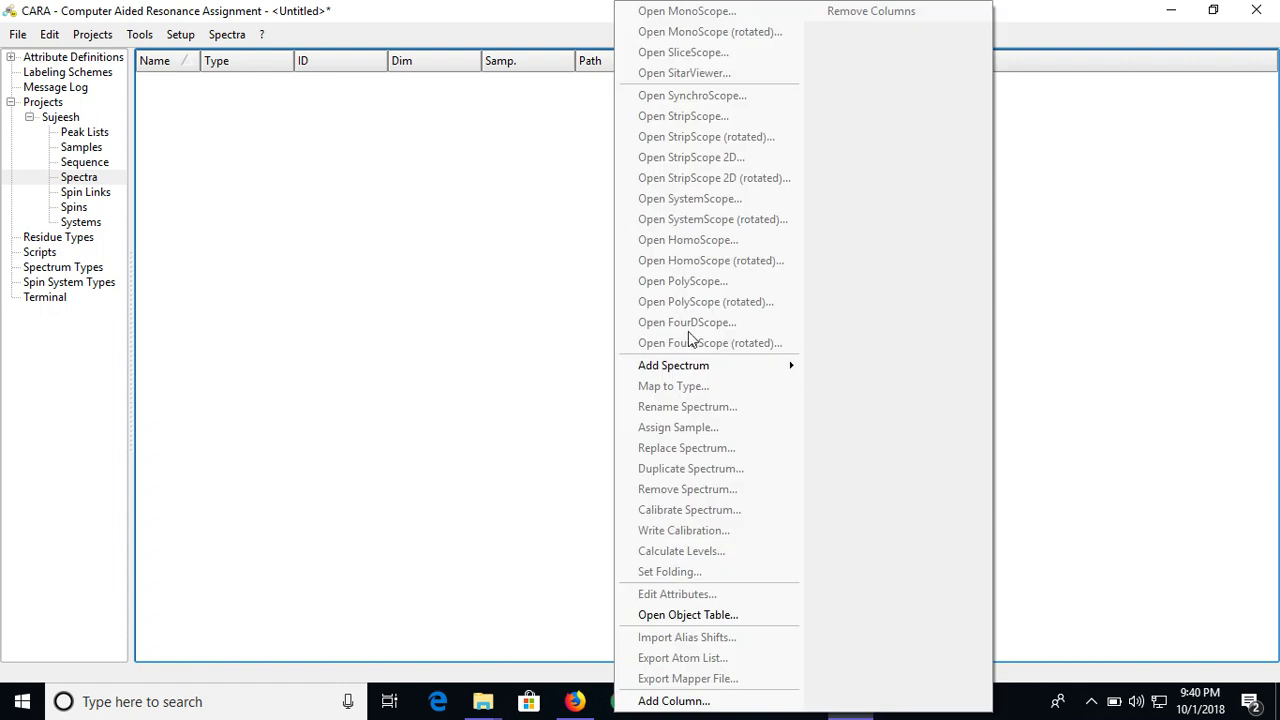
pyautogui.moveTo(690, 374)
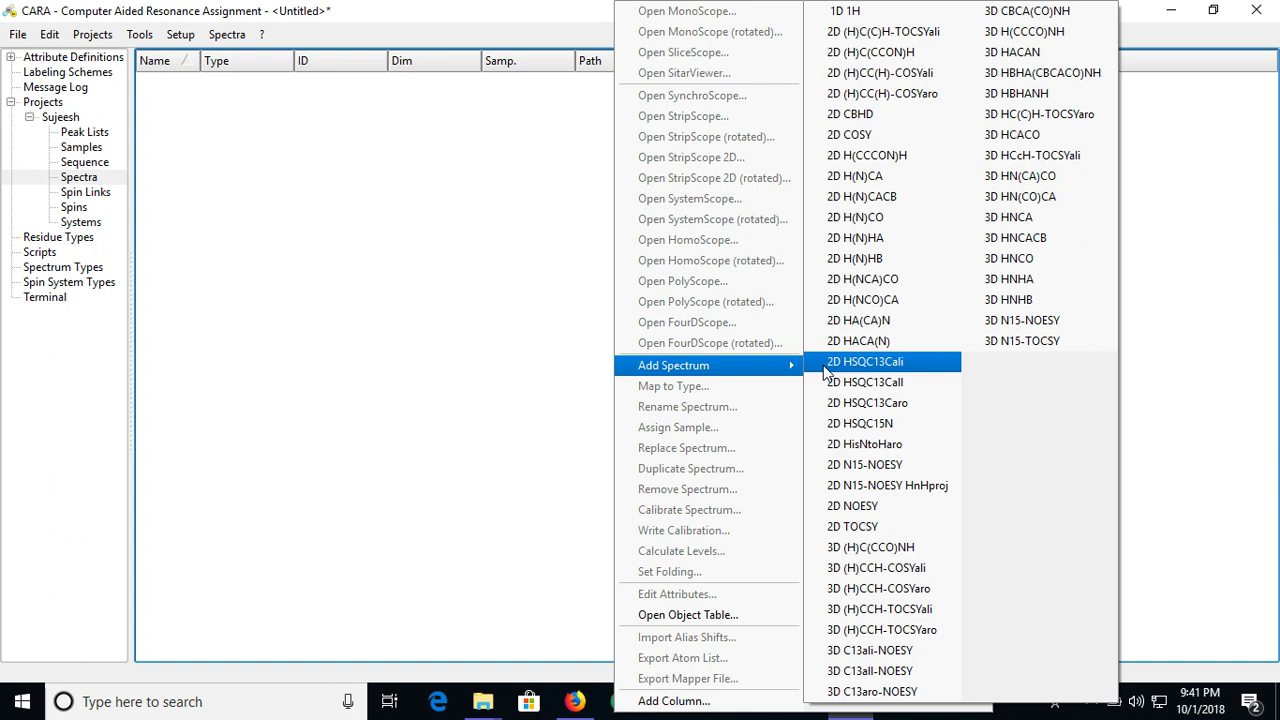
pyautogui.click(830, 428)
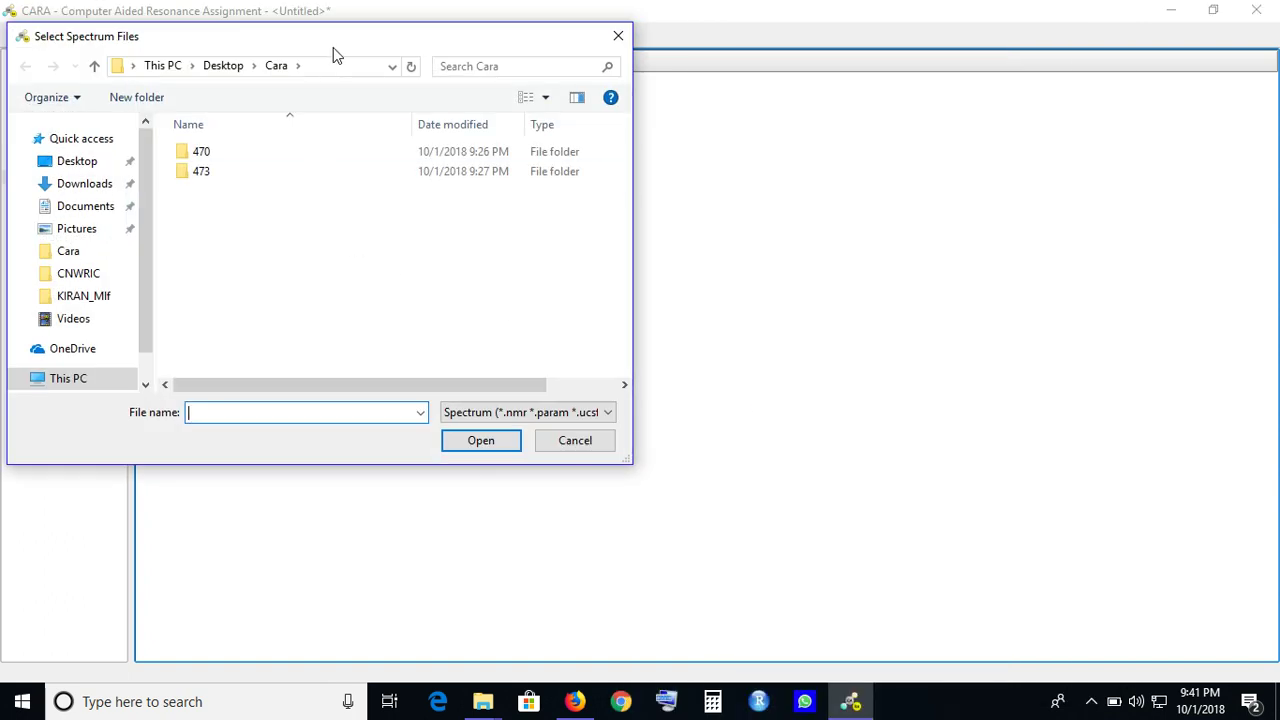
pyautogui.moveTo(335, 55); pyautogui.dragTo(674, 80)
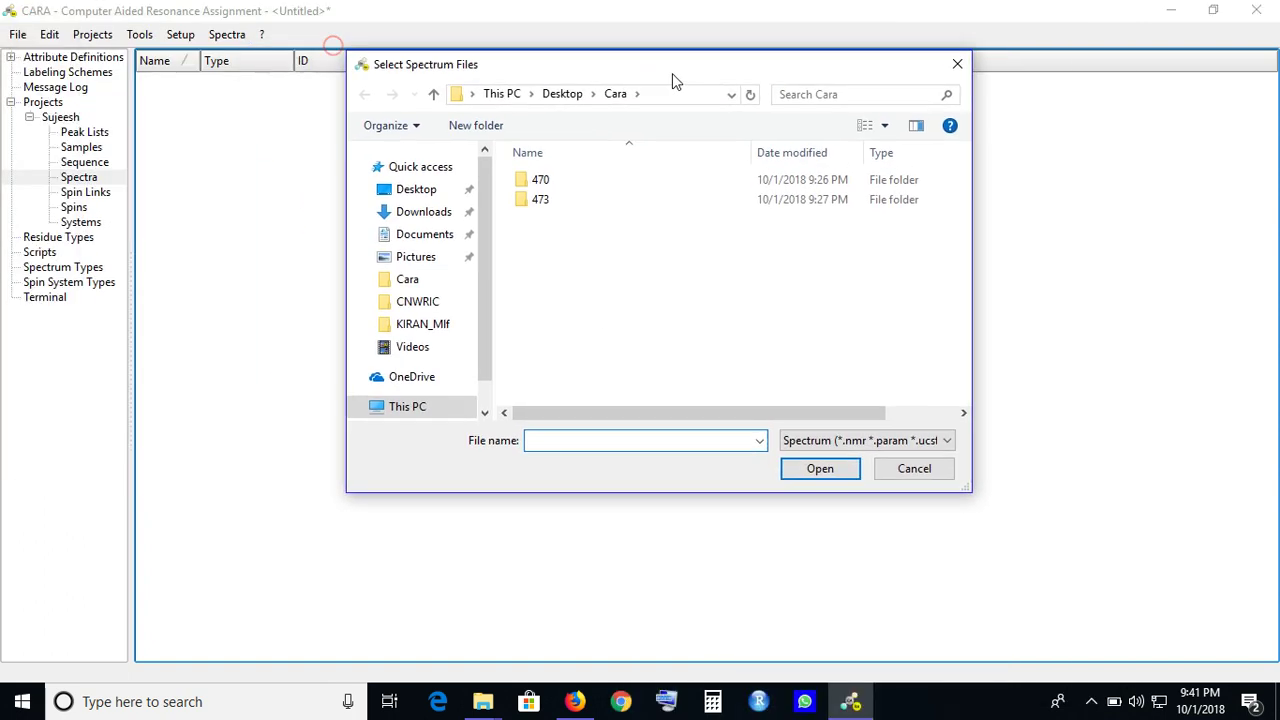
pyautogui.doubleClick(535, 202)
pyautogui.doubleClick(549, 186)
pyautogui.click(548, 188)
pyautogui.doubleClick(548, 188)
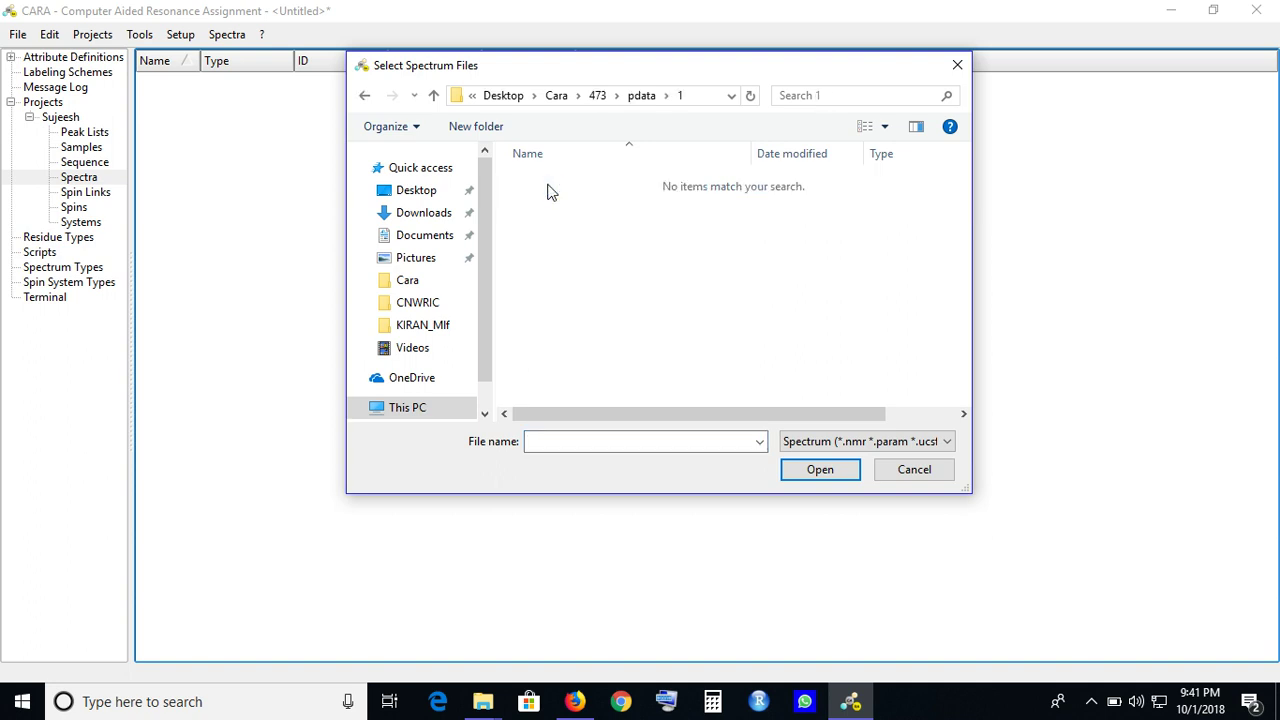
# - Set the file format to Bruker Spectrum and load the 2rr file as the spectrum
pyautogui.click(849, 442)
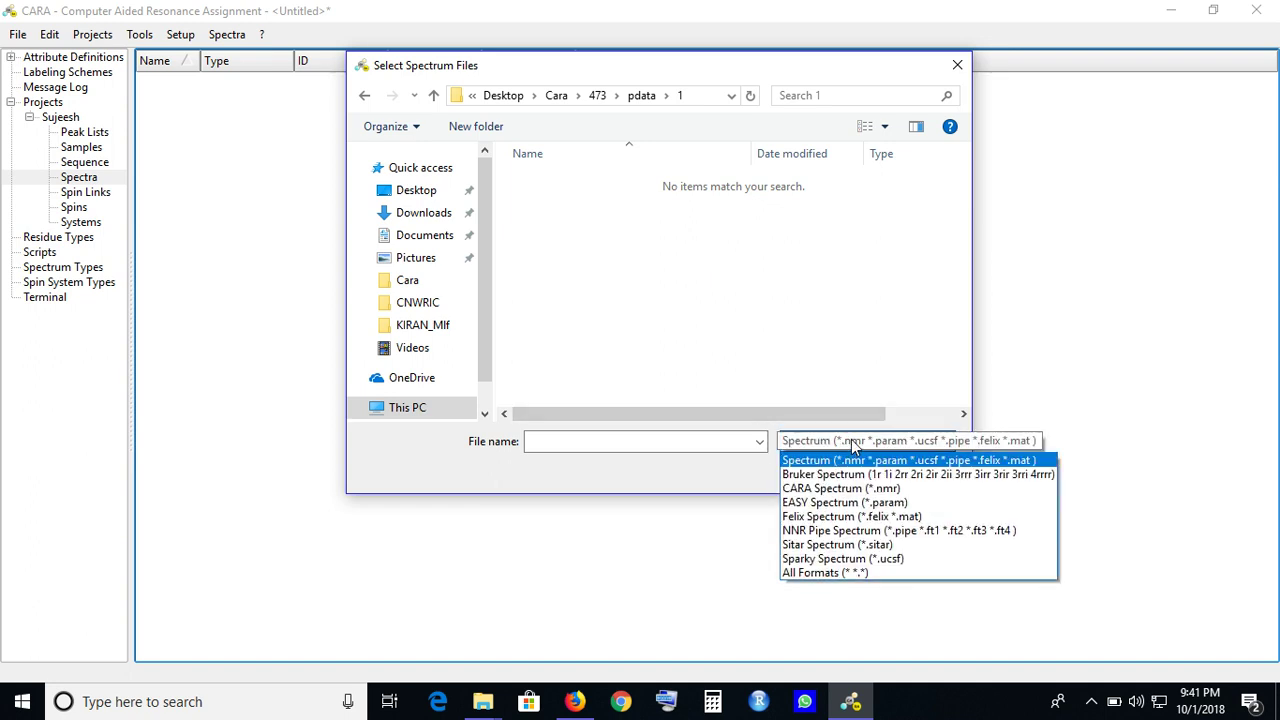
pyautogui.click(864, 404)
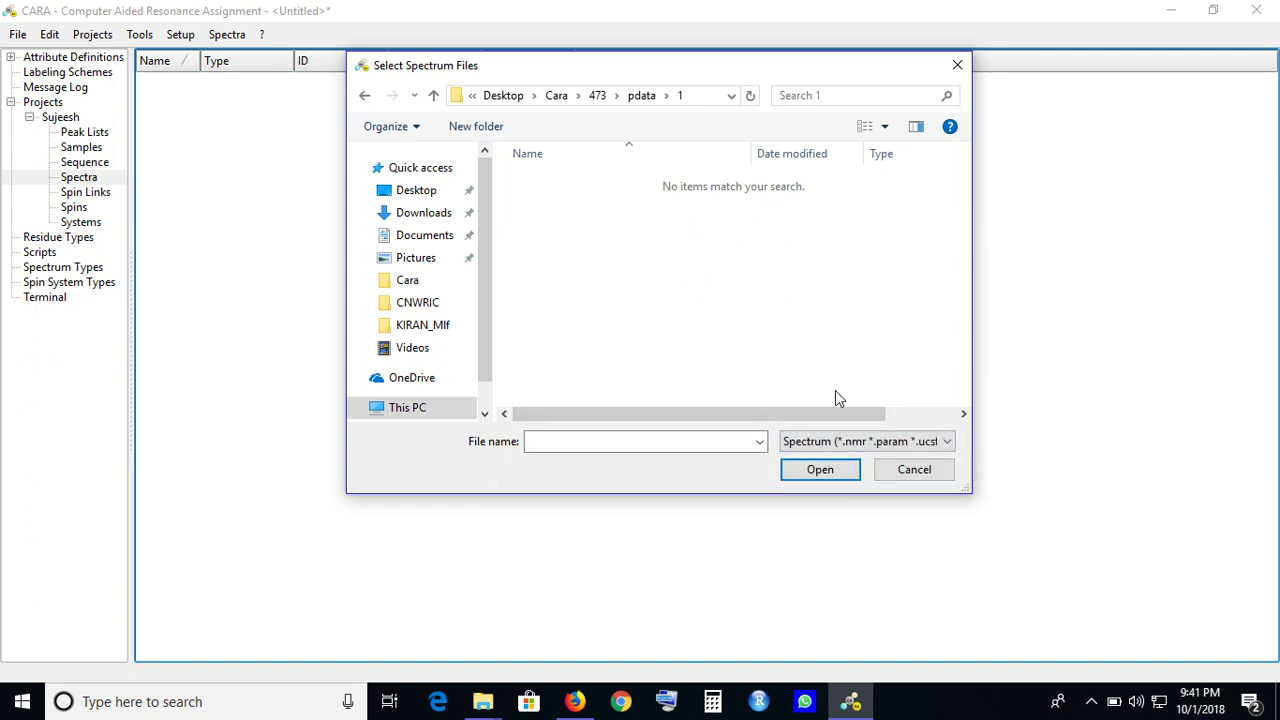
pyautogui.click(890, 446)
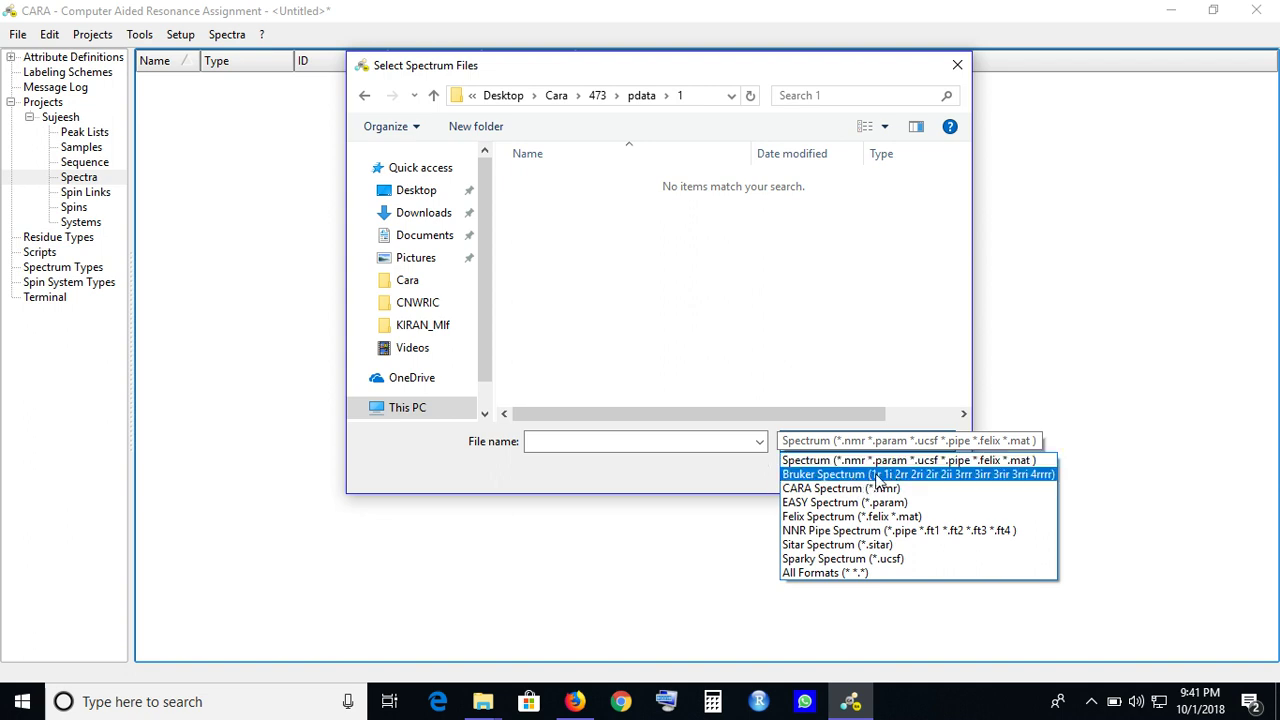
pyautogui.click(878, 476)
pyautogui.click(539, 181)
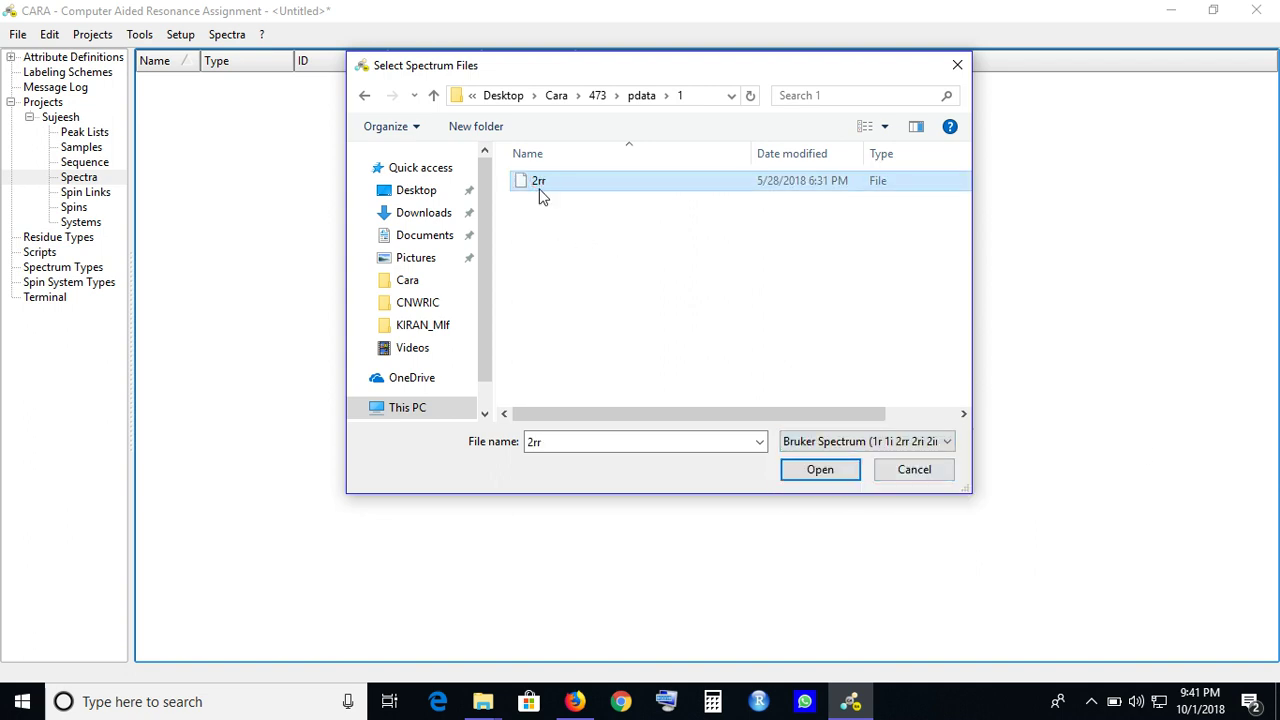
pyautogui.click(820, 468)
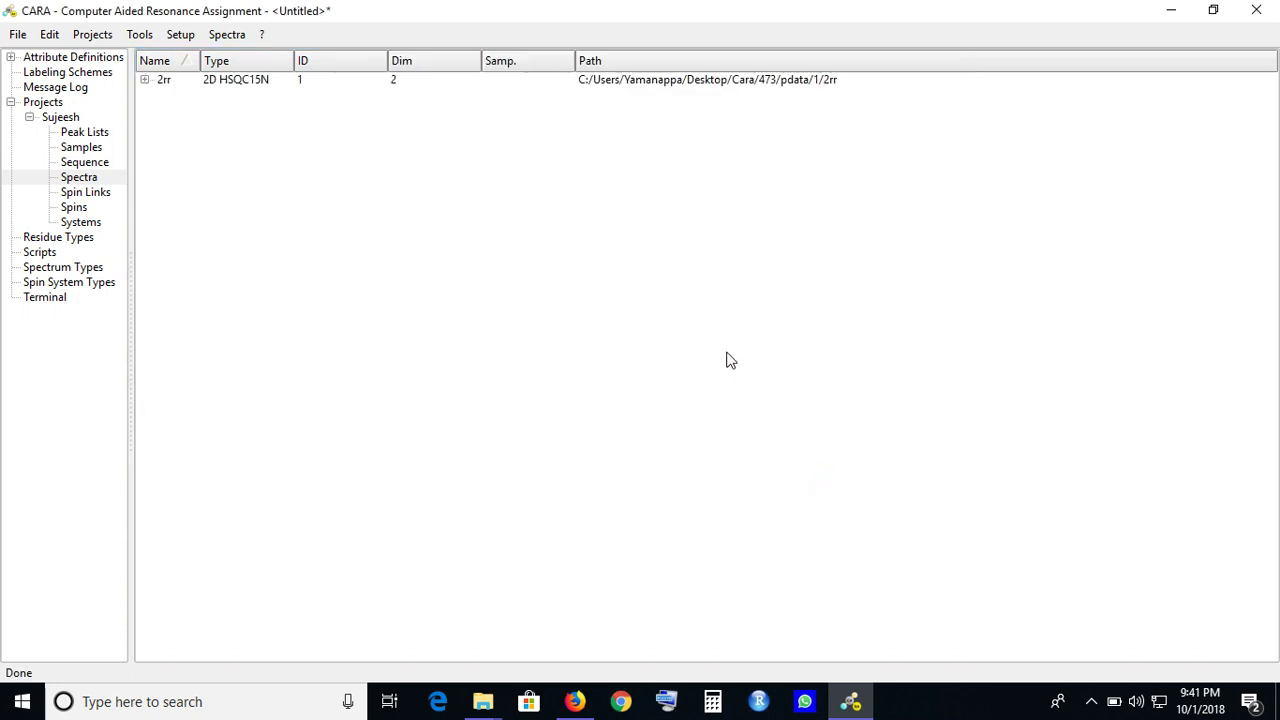
# - Rename the 2rr spectrum to HSQC.2rr and widen the Name column to fit the full name
pyautogui.click(251, 84)
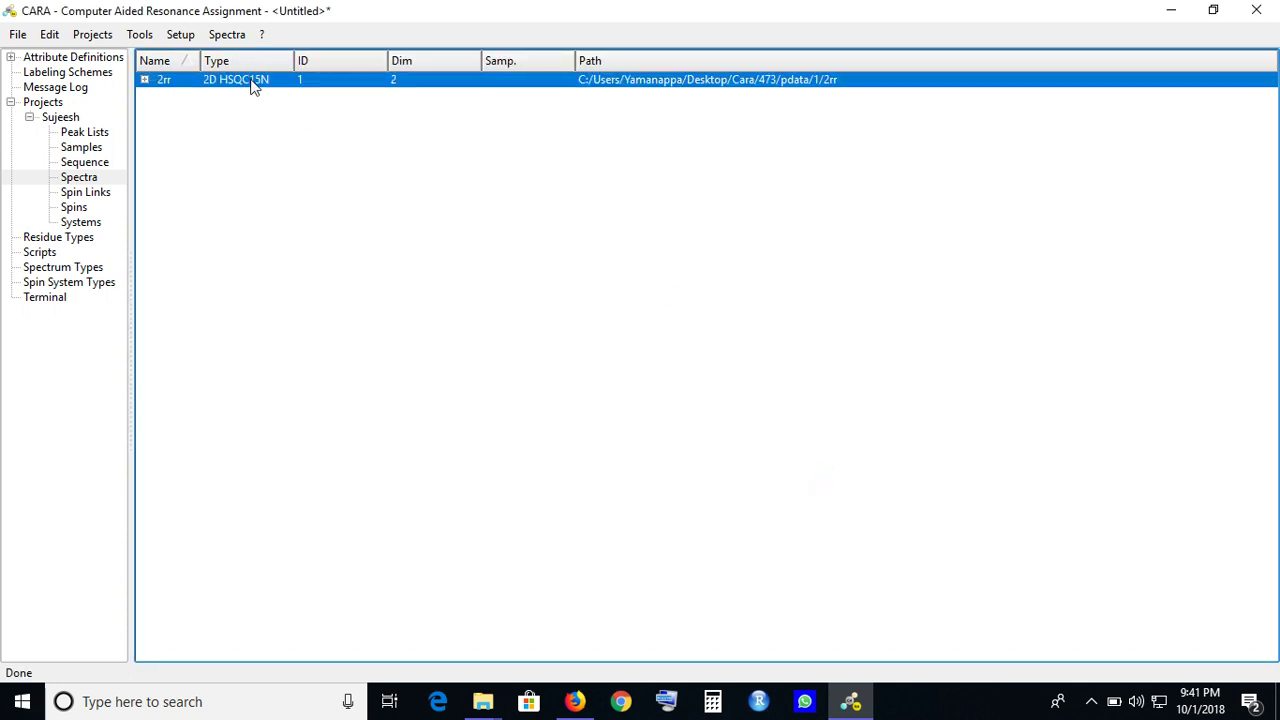
pyautogui.rightClick(251, 84)
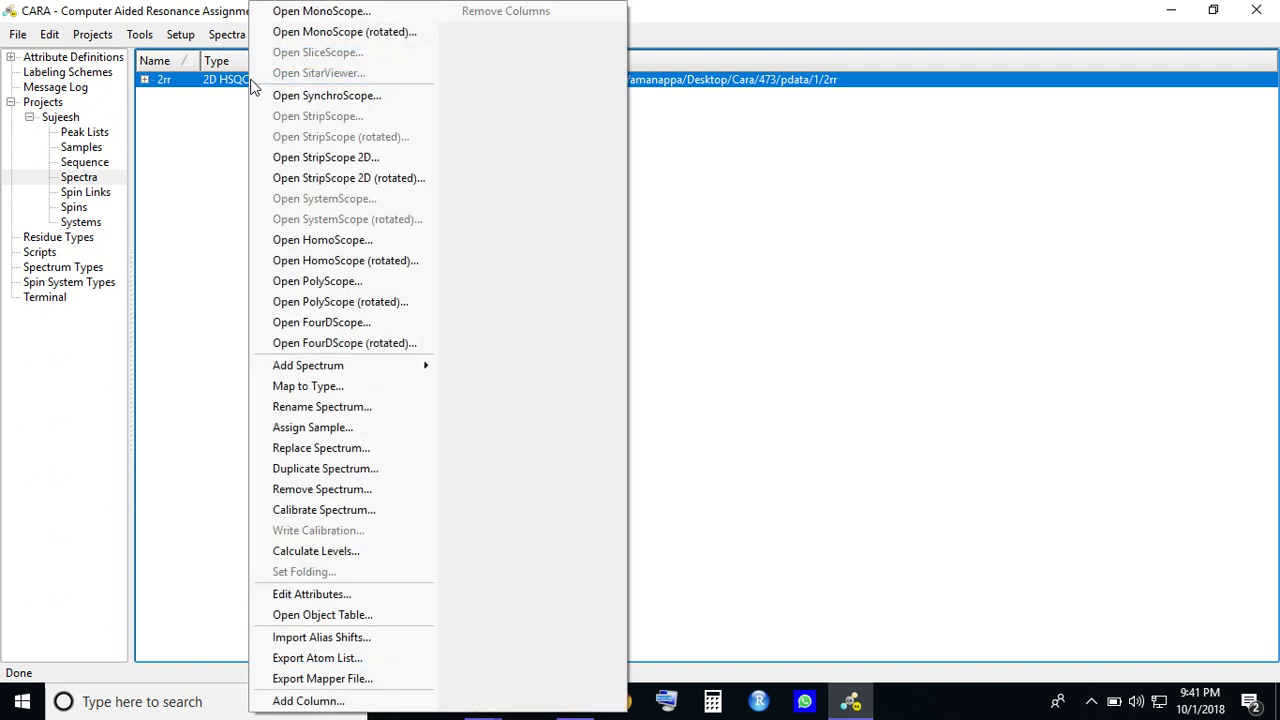
pyautogui.click(362, 410)
pyautogui.press('Home')
pyautogui.write('HSQ')
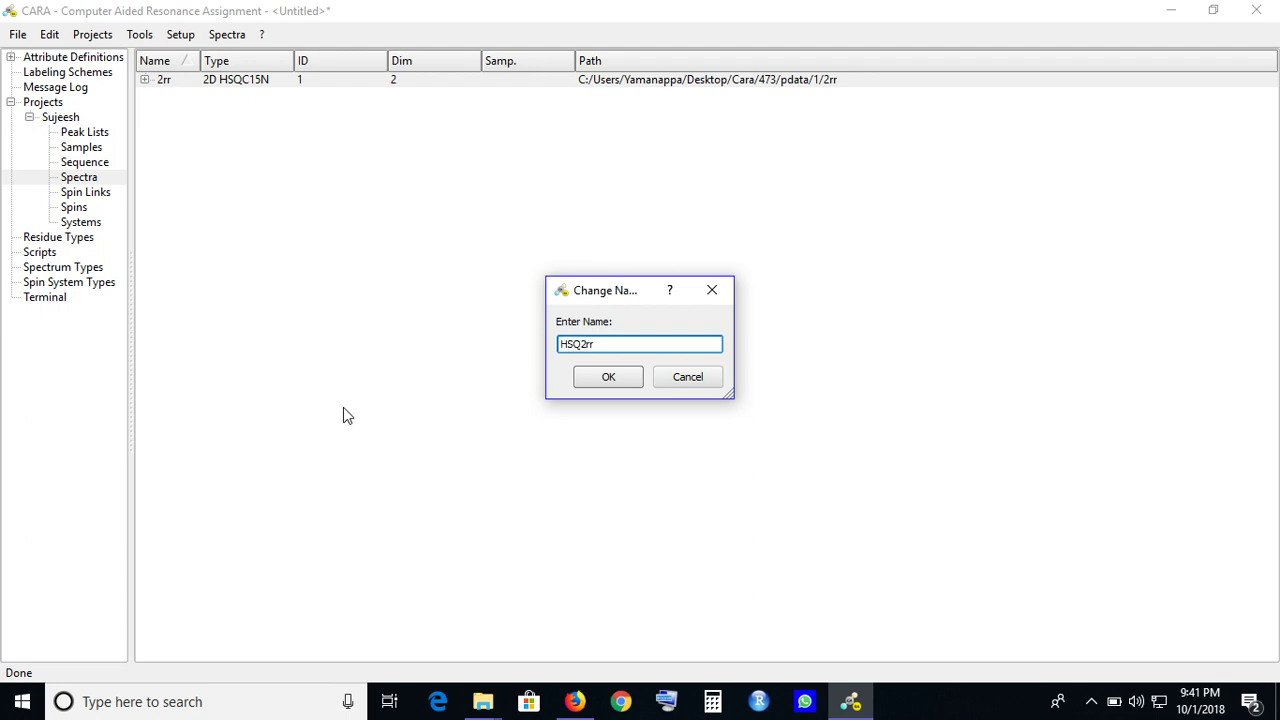
pyautogui.write('VC=')
pyautogui.press('BackSpace')
pyautogui.press('BackSpace')
pyautogui.write('=')
pyautogui.press('BackSpace')
pyautogui.press('BackSpace')
pyautogui.write('C.')
pyautogui.click(607, 378)
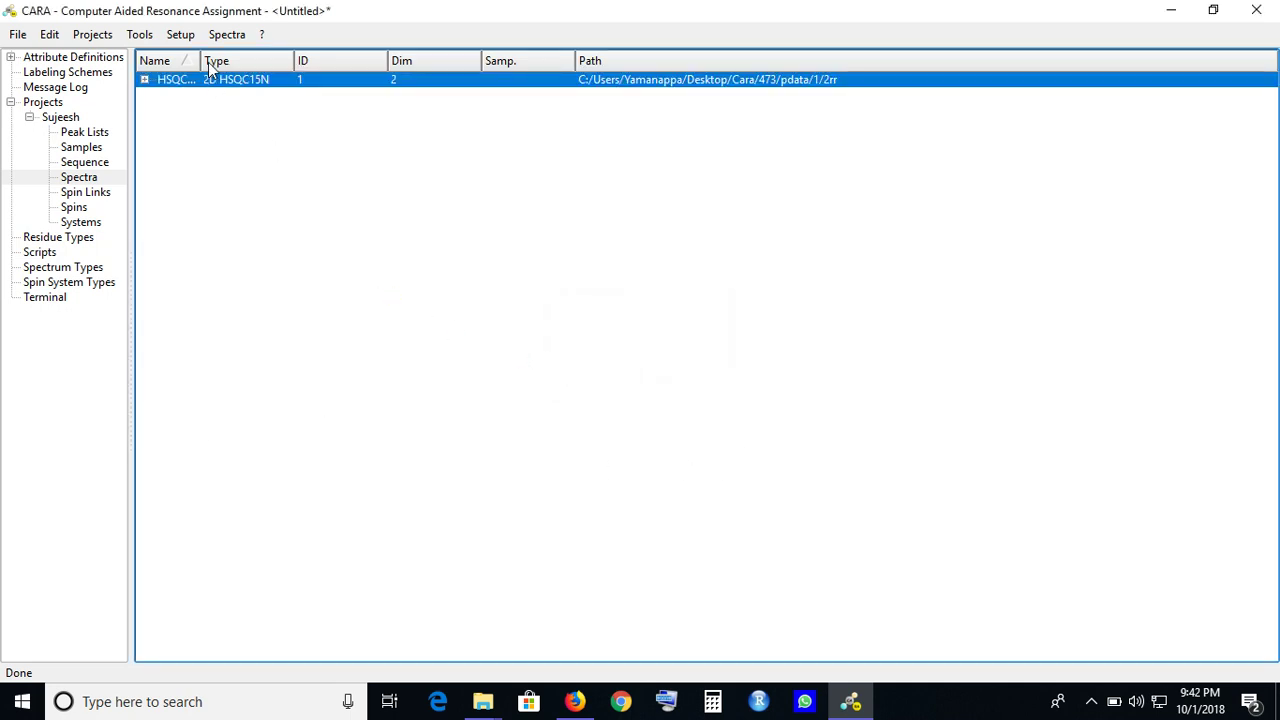
pyautogui.moveTo(202, 58); pyautogui.dragTo(306, 60)
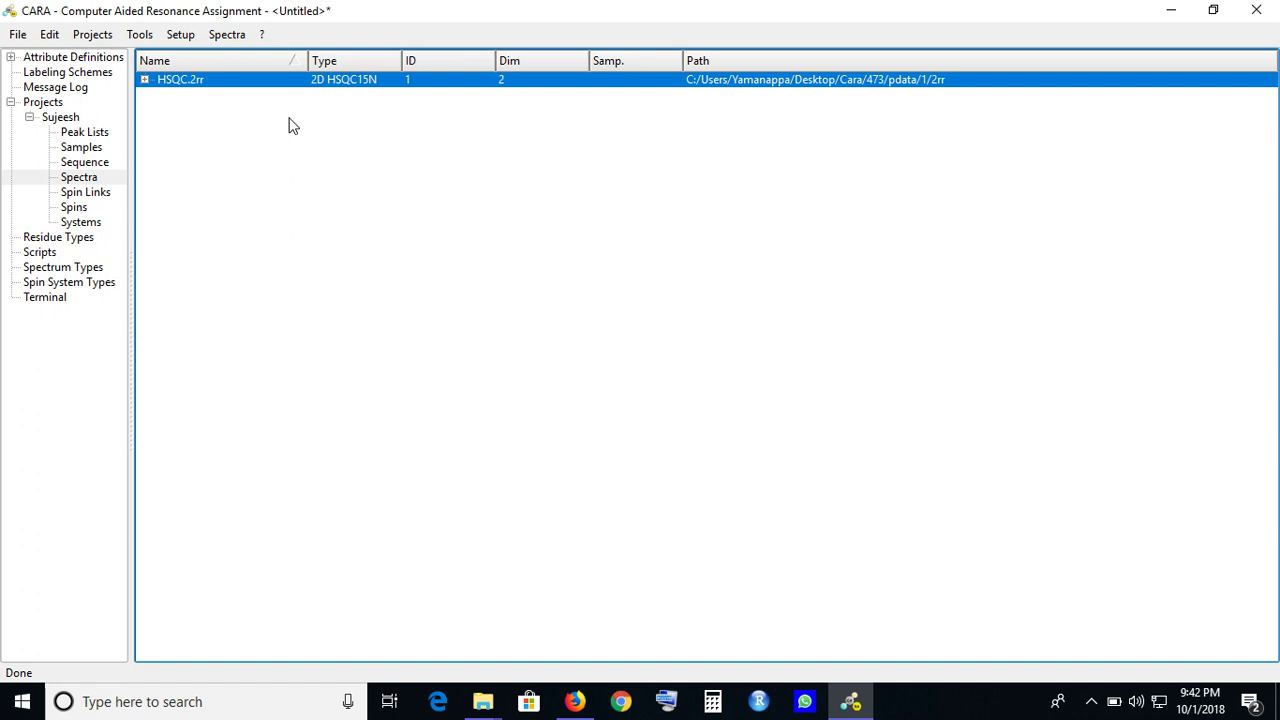
# - Examine the spectrum types offered for adding another spectrum to the project
pyautogui.rightClick(290, 125)
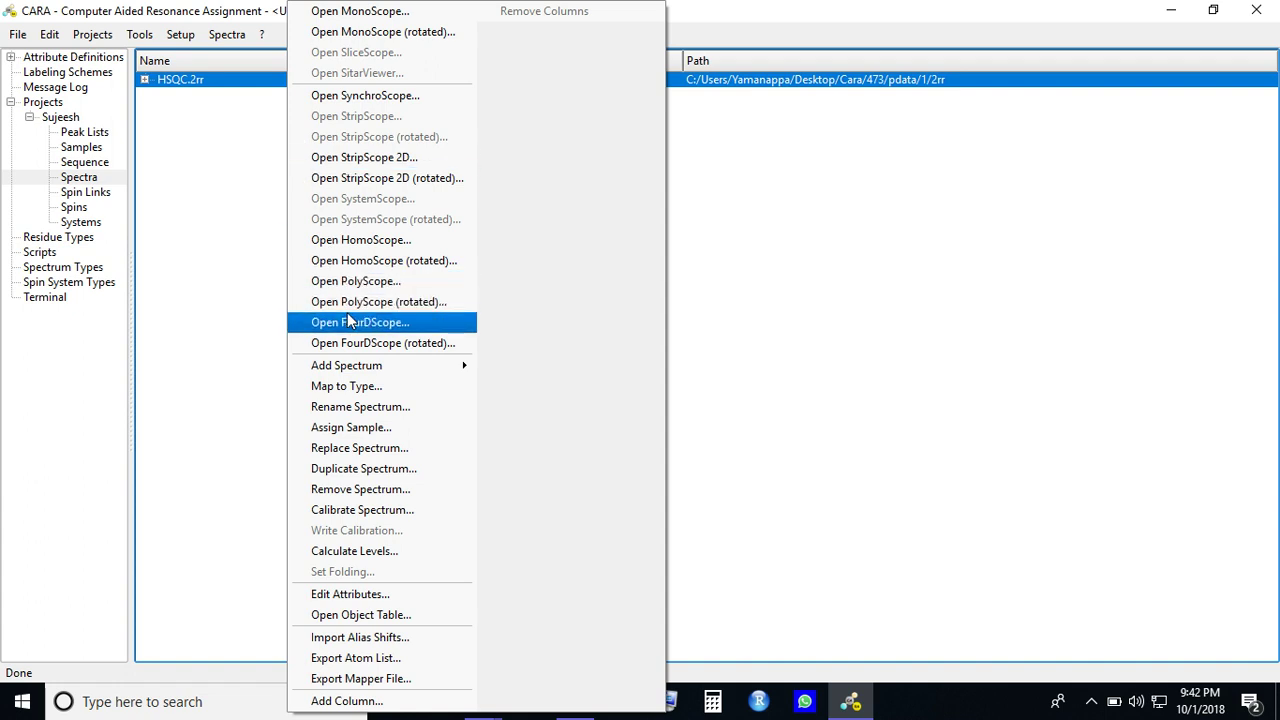
pyautogui.click(240, 296)
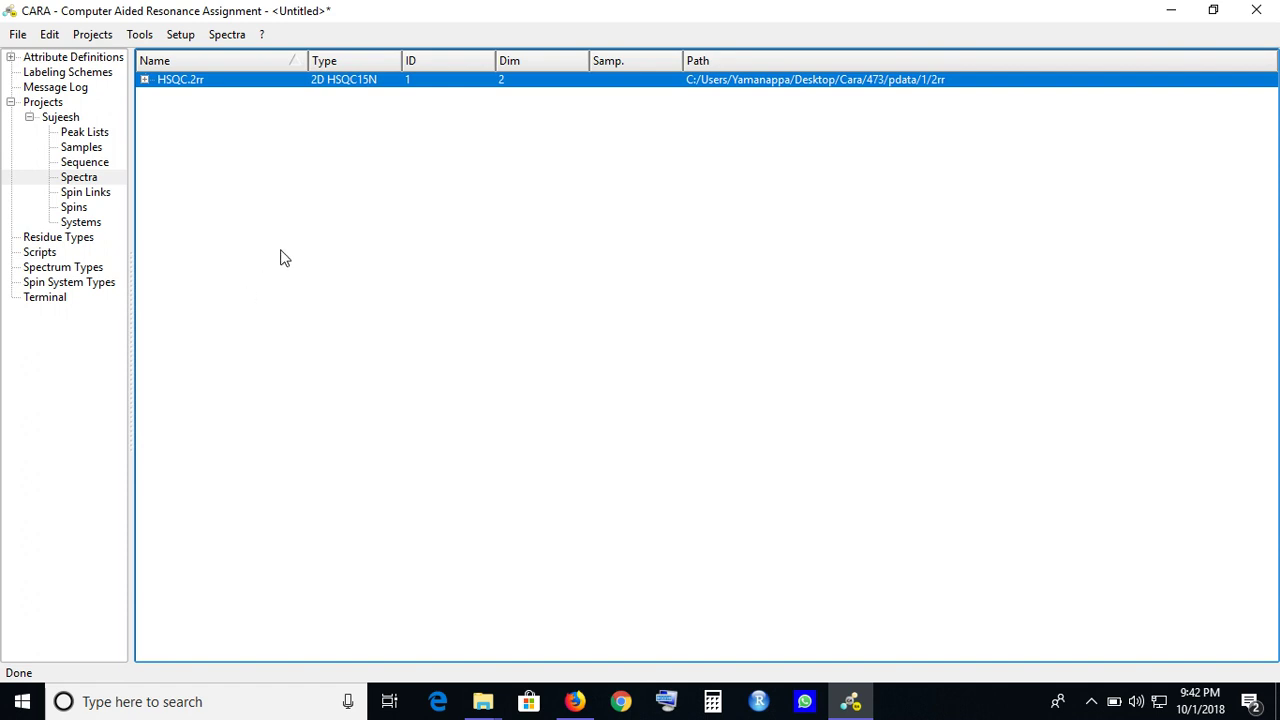
pyautogui.rightClick(341, 175)
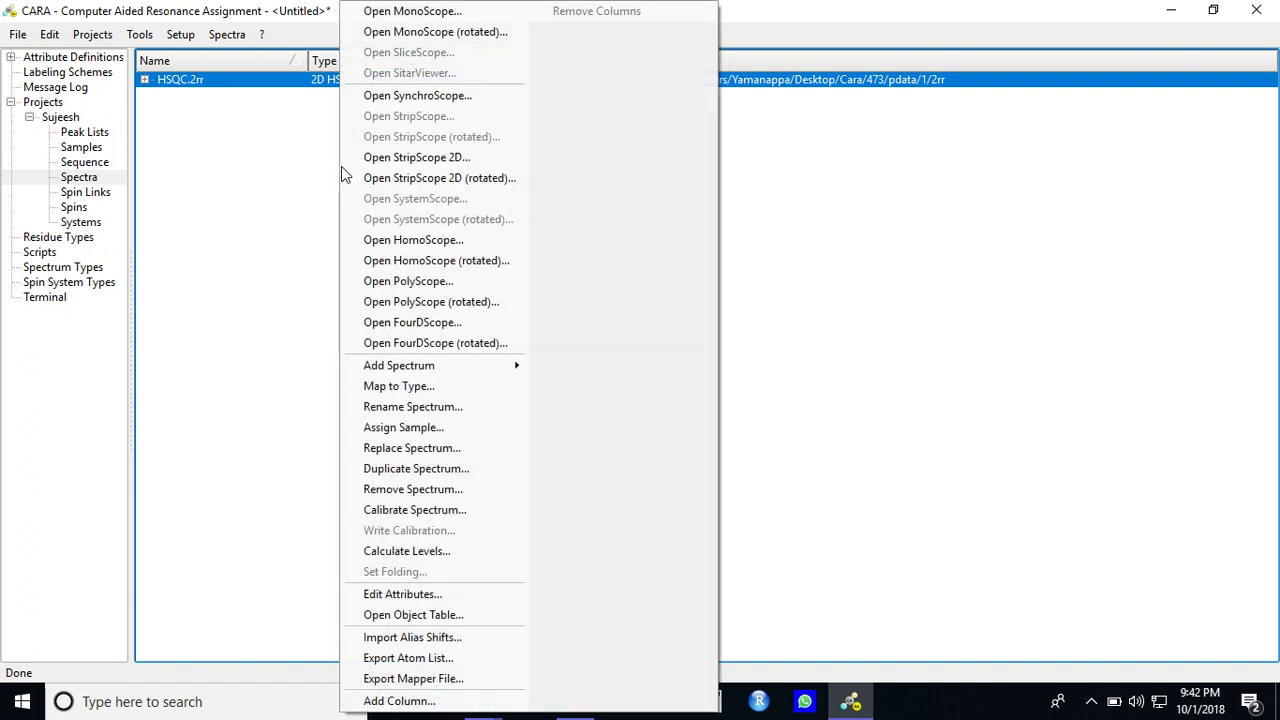
pyautogui.moveTo(416, 365)
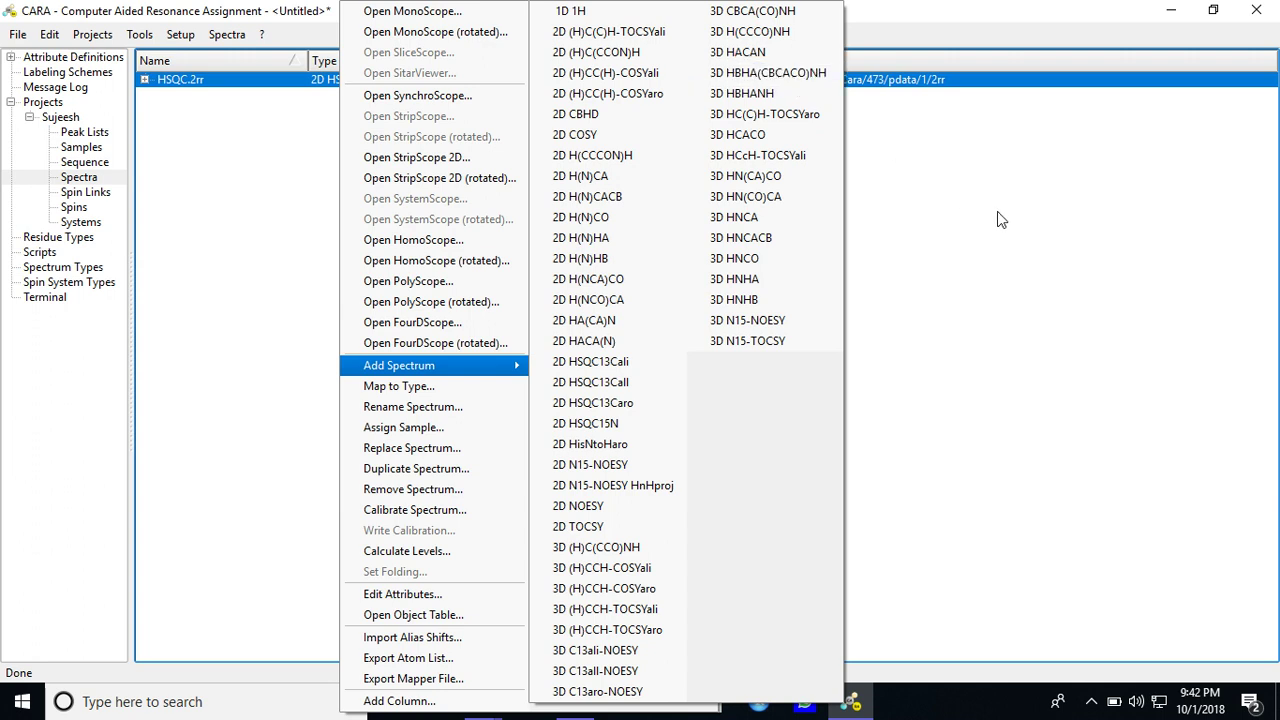
pyautogui.click(1026, 225)
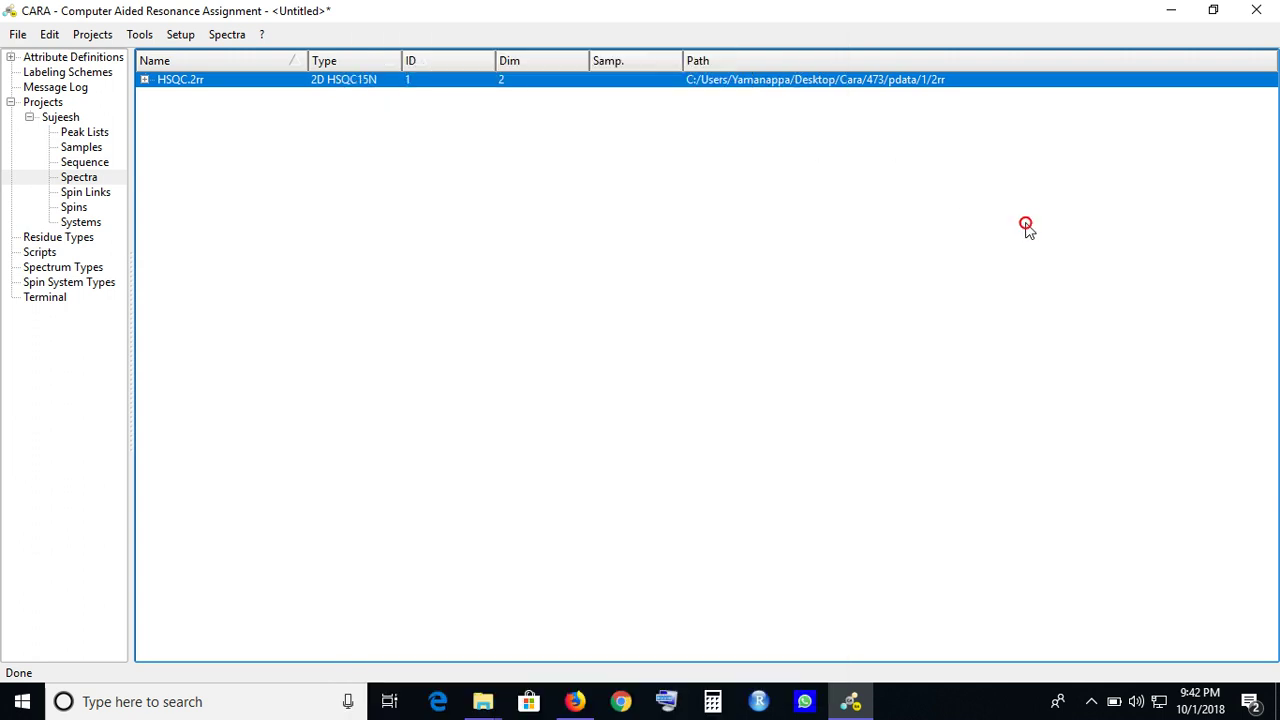
pyautogui.rightClick(304, 162)
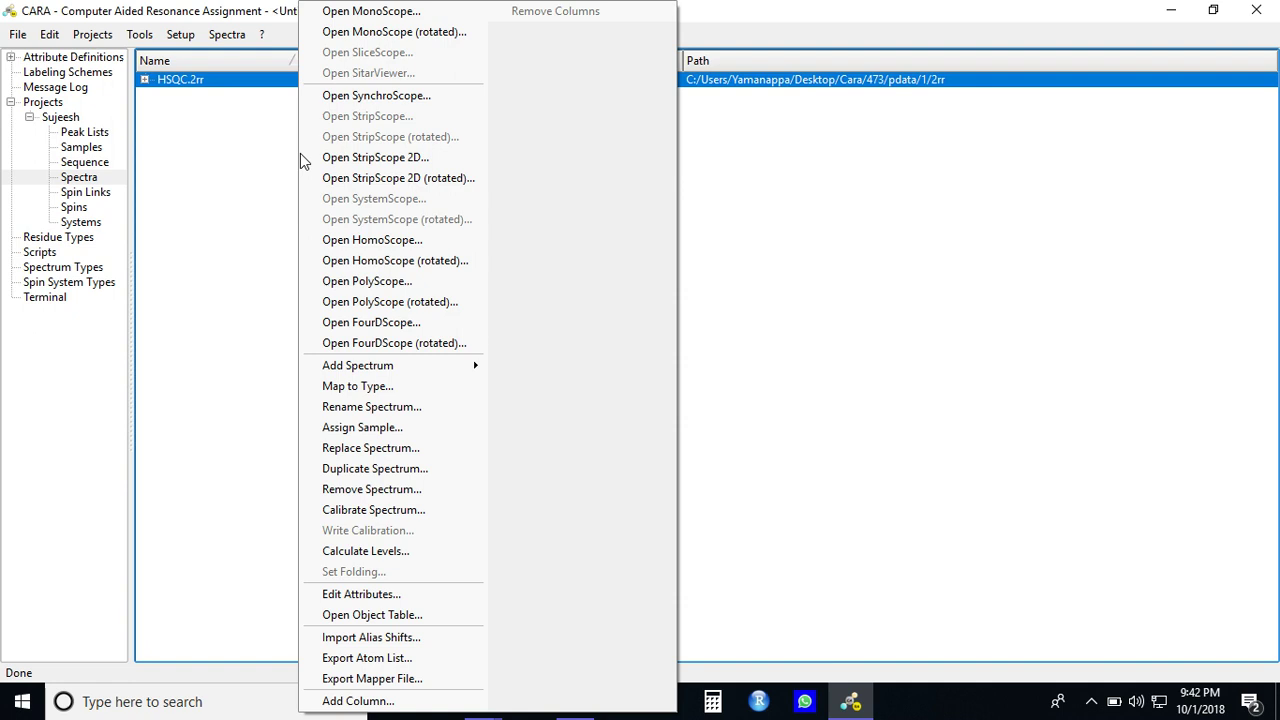
pyautogui.moveTo(375, 368)
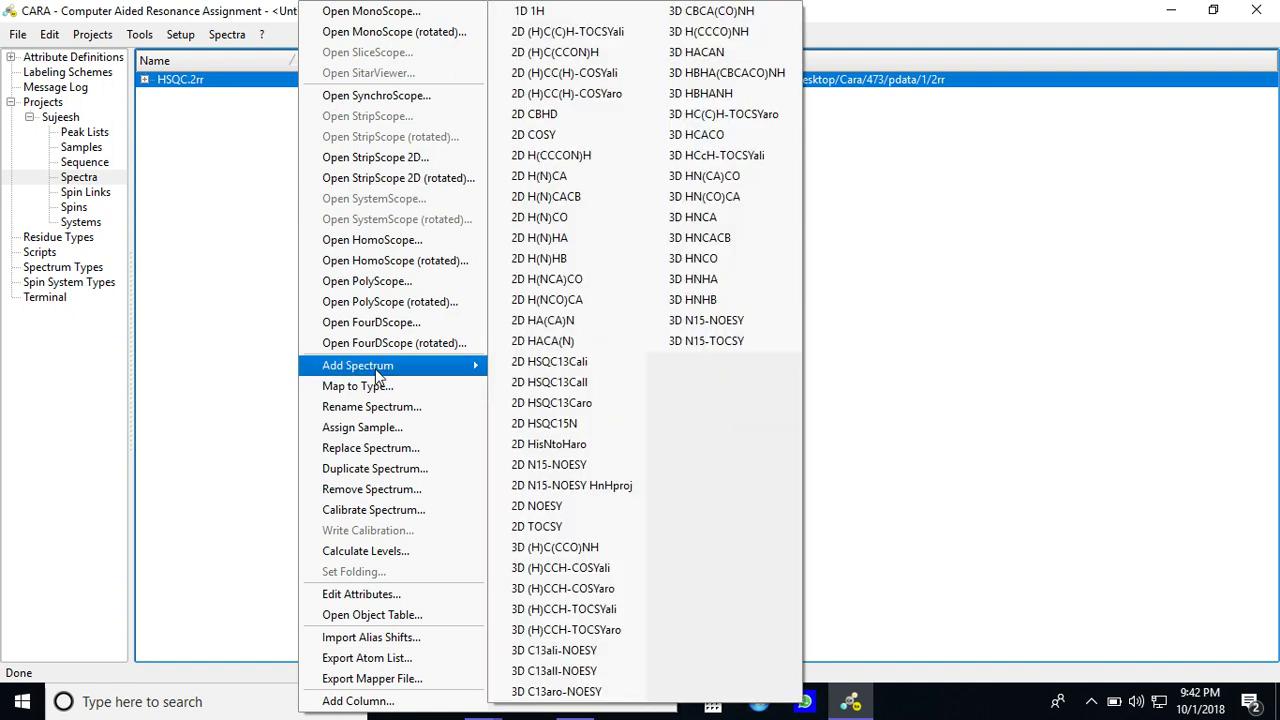
pyautogui.click(257, 376)
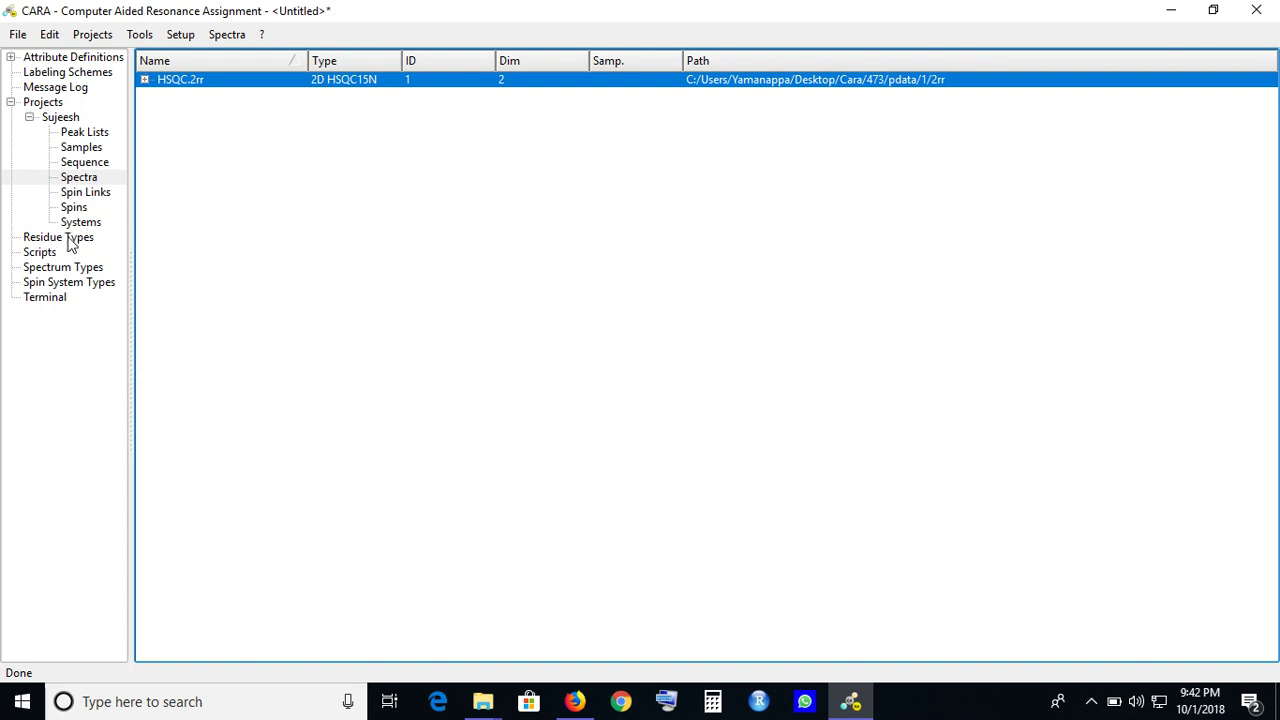
# - Display the repository's spectrum types and select 2D H(N)CO
pyautogui.click(63, 269)
pyautogui.click(662, 231)
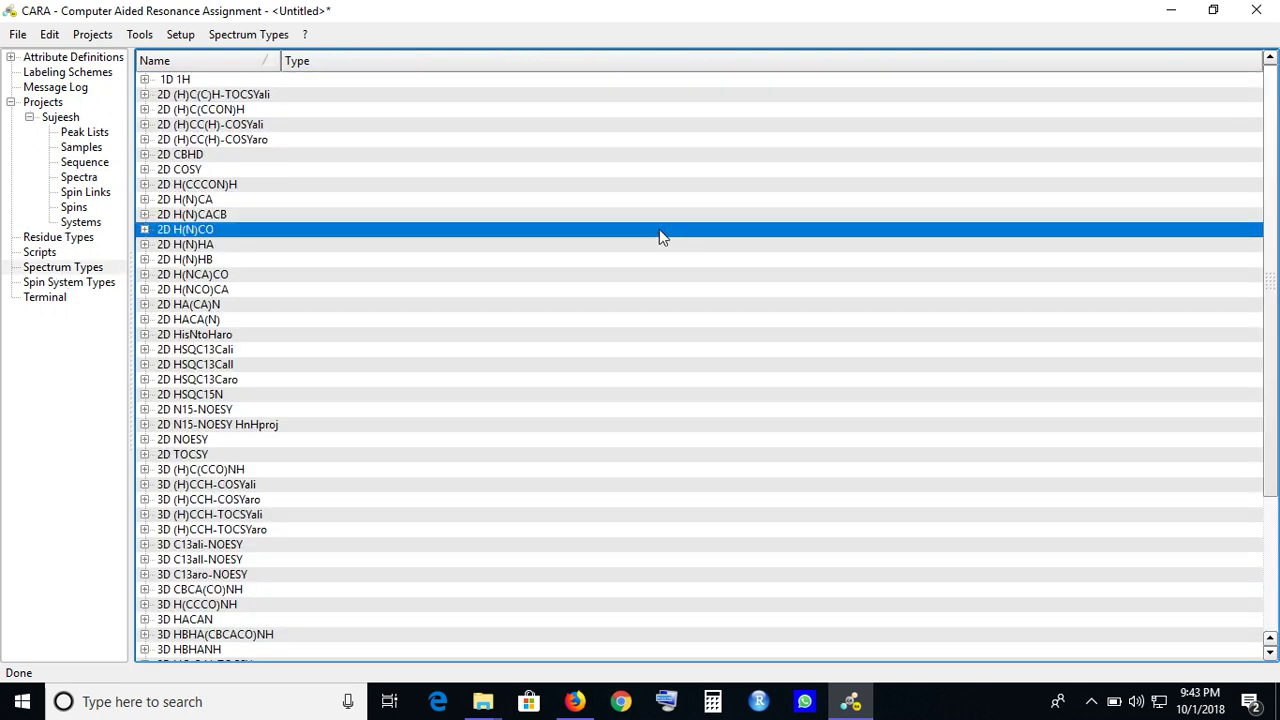
pyautogui.rightClick(660, 229)
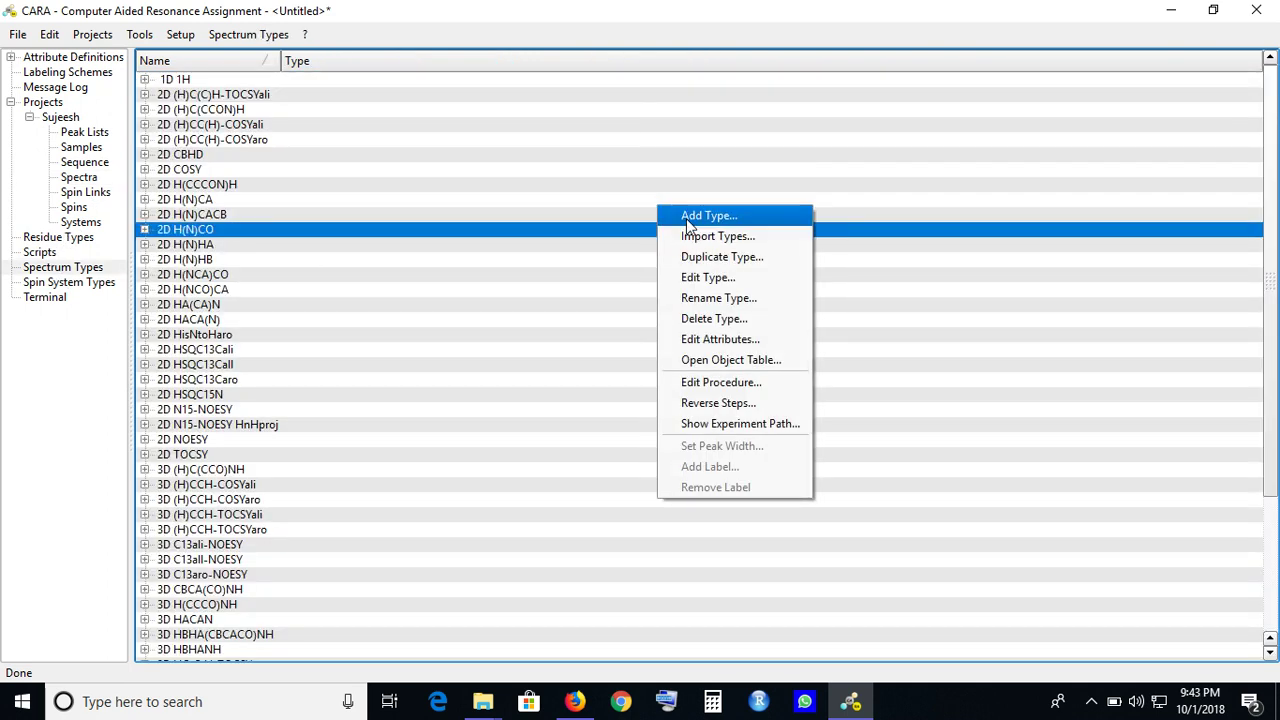
pyautogui.click(687, 220)
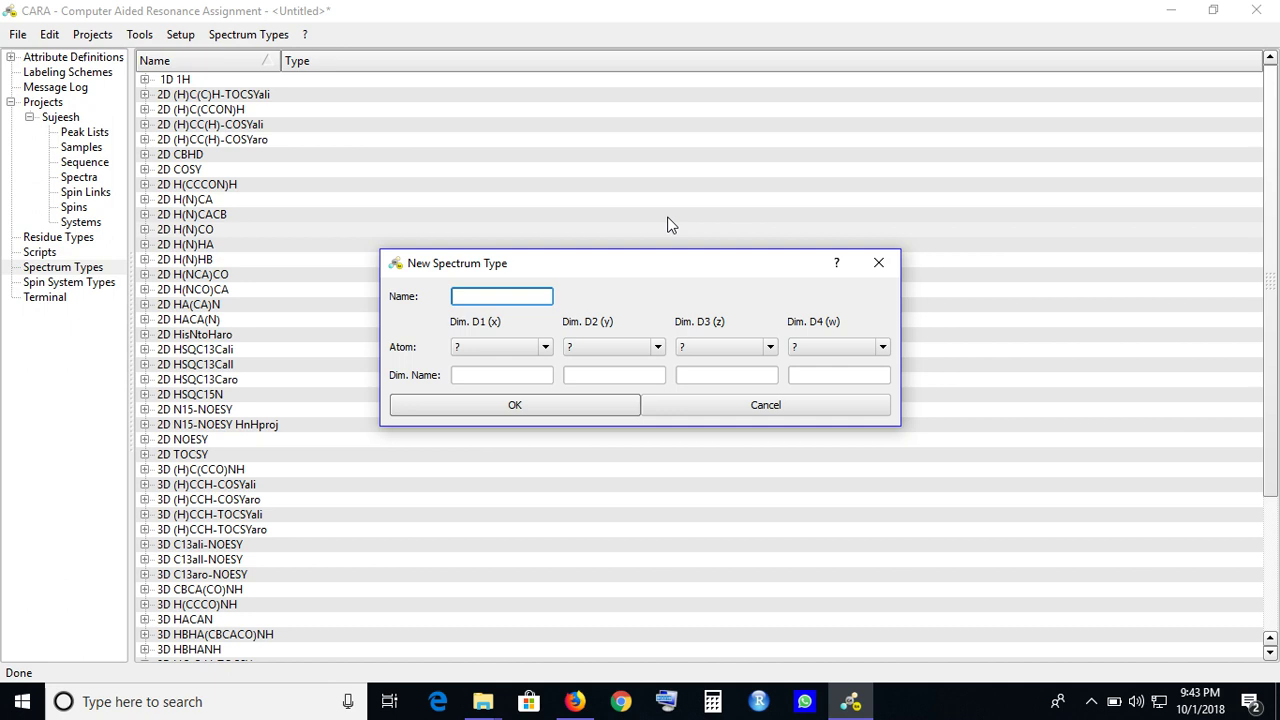
pyautogui.moveTo(741, 264); pyautogui.dragTo(807, 264)
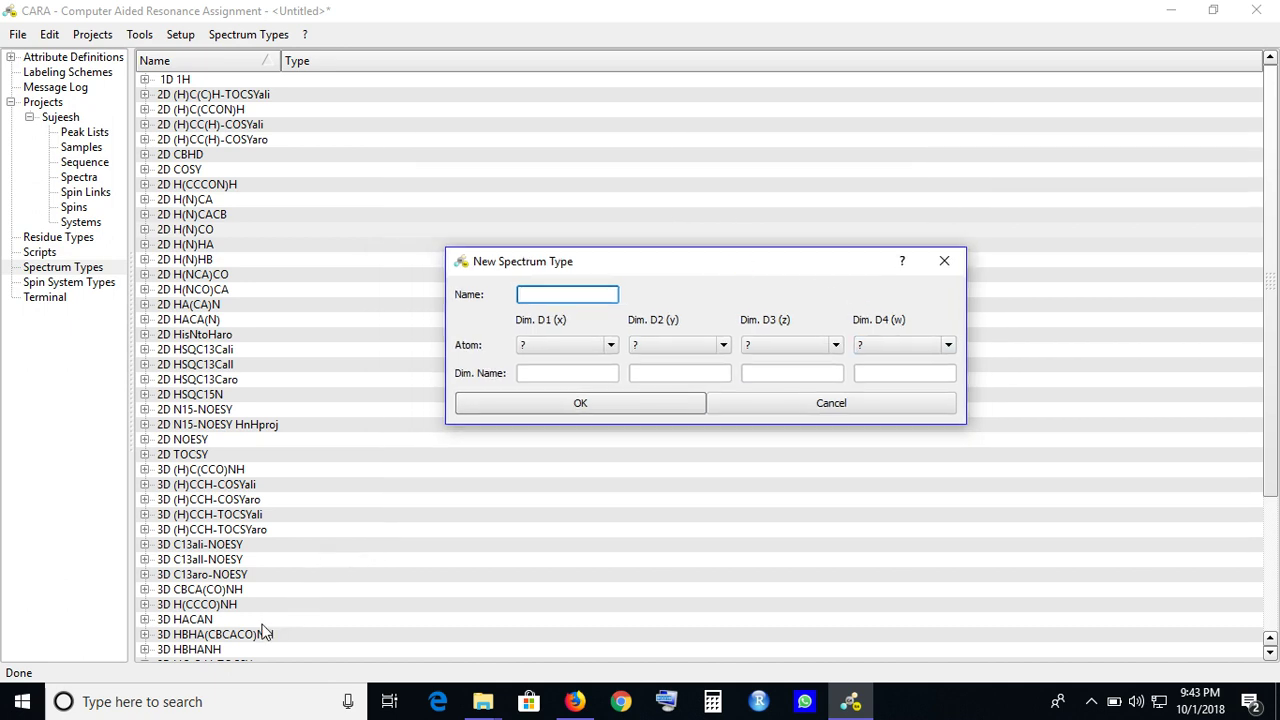
pyautogui.click(855, 404)
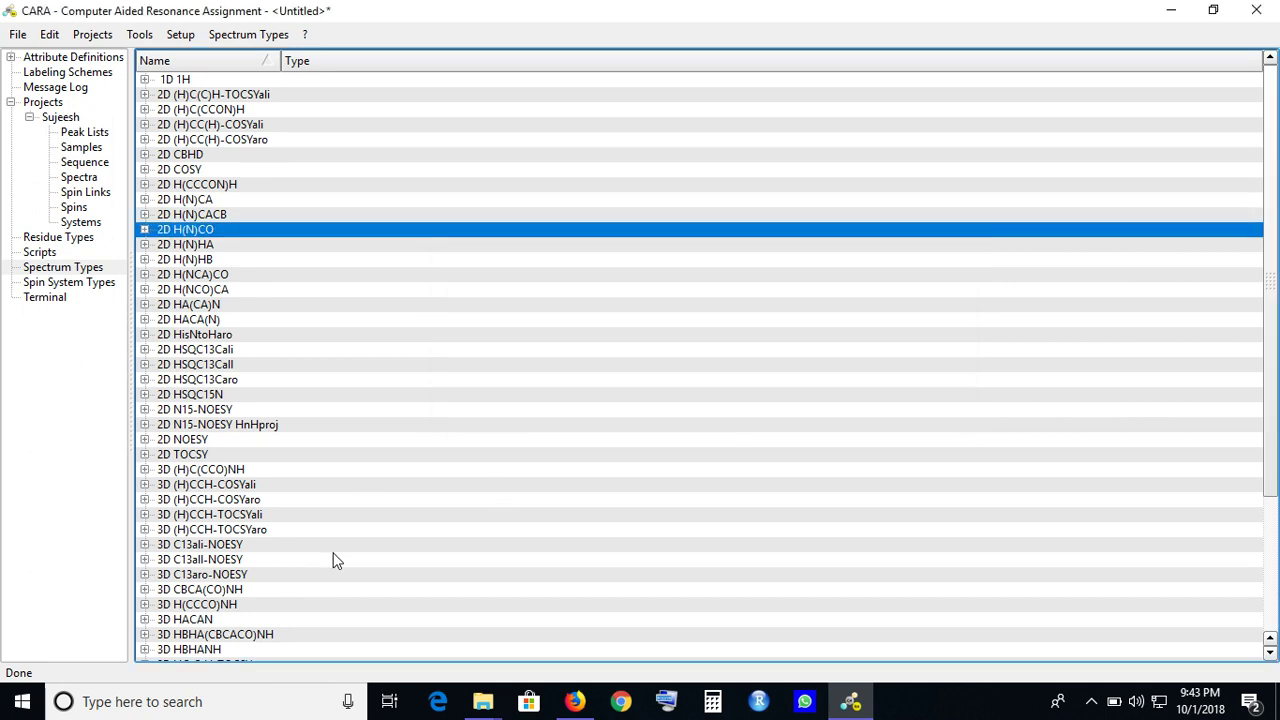
# - Expand 3D HBHA(CBCACO)NH as a reference and start a new spectrum type named 3D HBHACONH
pyautogui.scroll(-4, 345, 540)
pyautogui.click(144, 454)
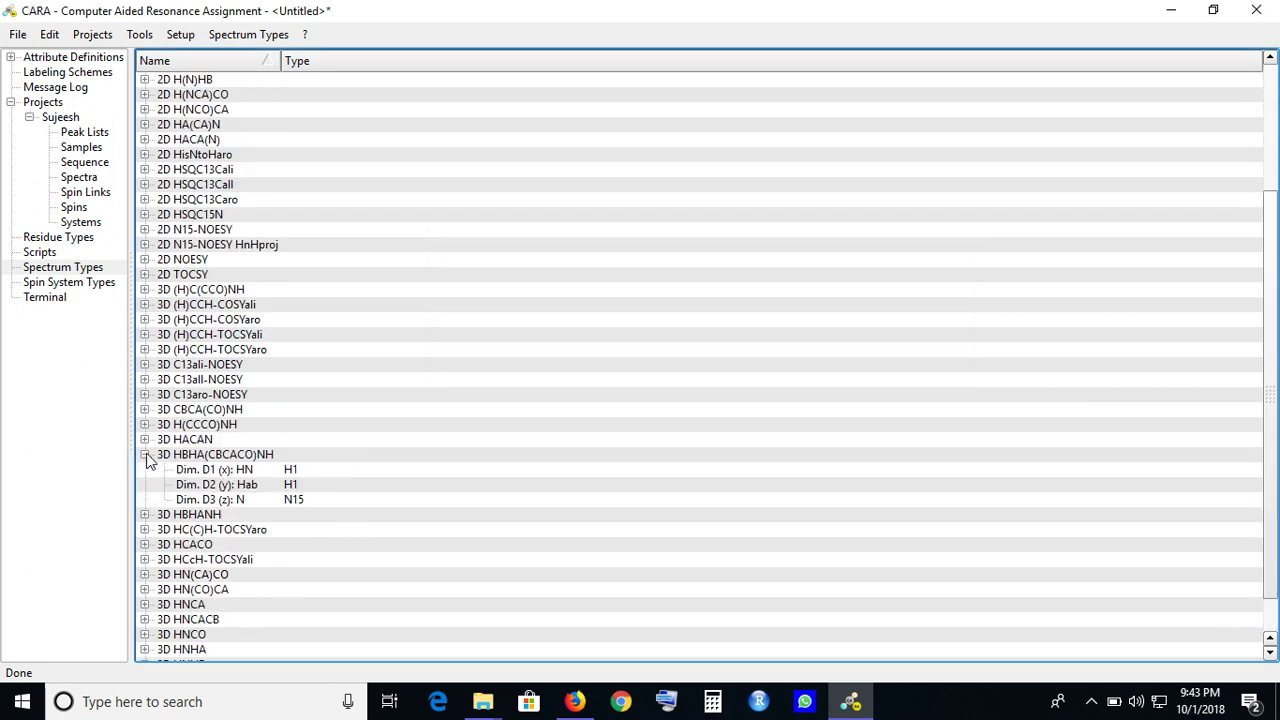
pyautogui.rightClick(525, 350)
pyautogui.click(560, 340)
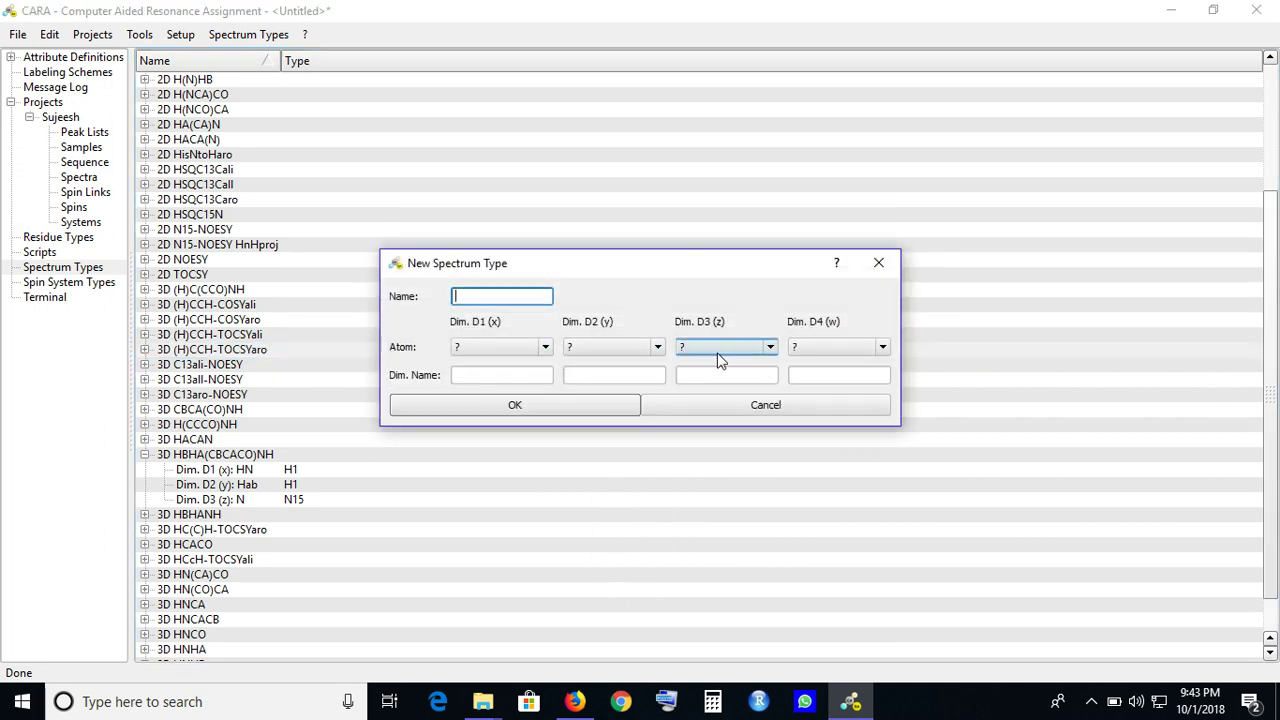
pyautogui.write('3D HNHA')
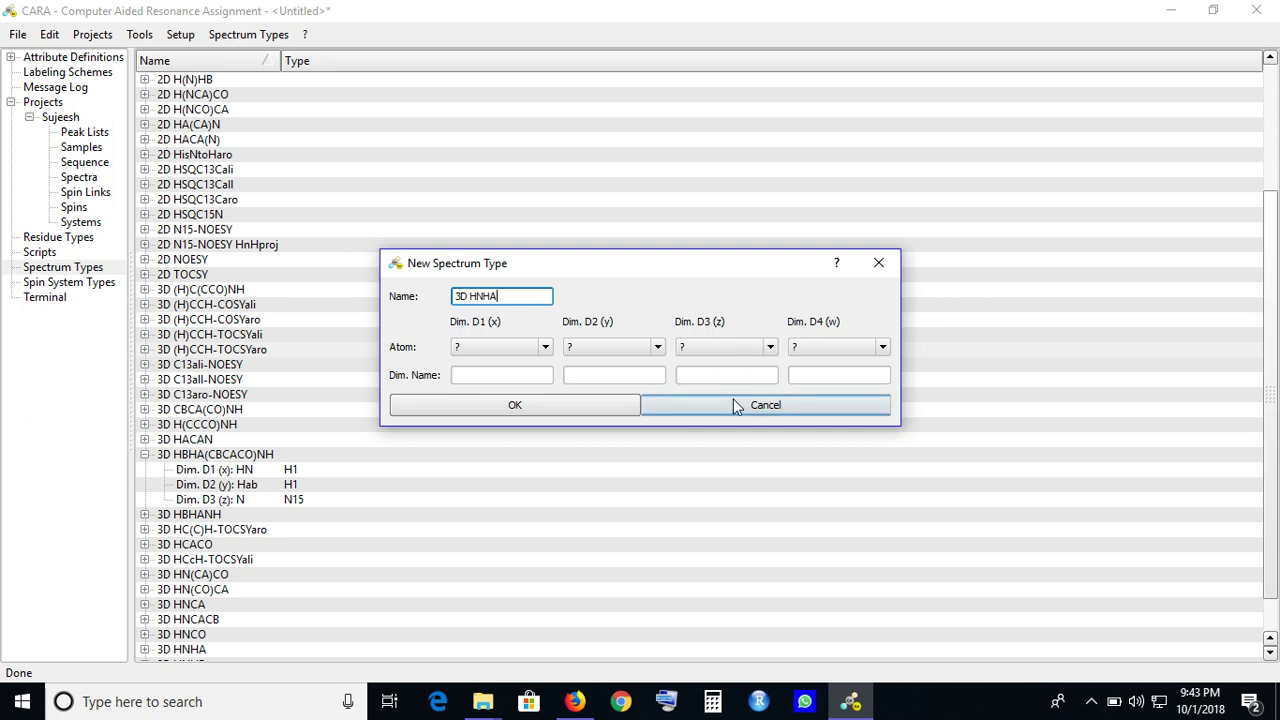
pyautogui.press('BackSpace')
pyautogui.press('BackSpace')
pyautogui.press('BackSpace')
pyautogui.write('BHACONH')
# - Set dimension D1 to atom H1 named HN and dimension D2 to atom H1 named Hab
pyautogui.click(546, 348)
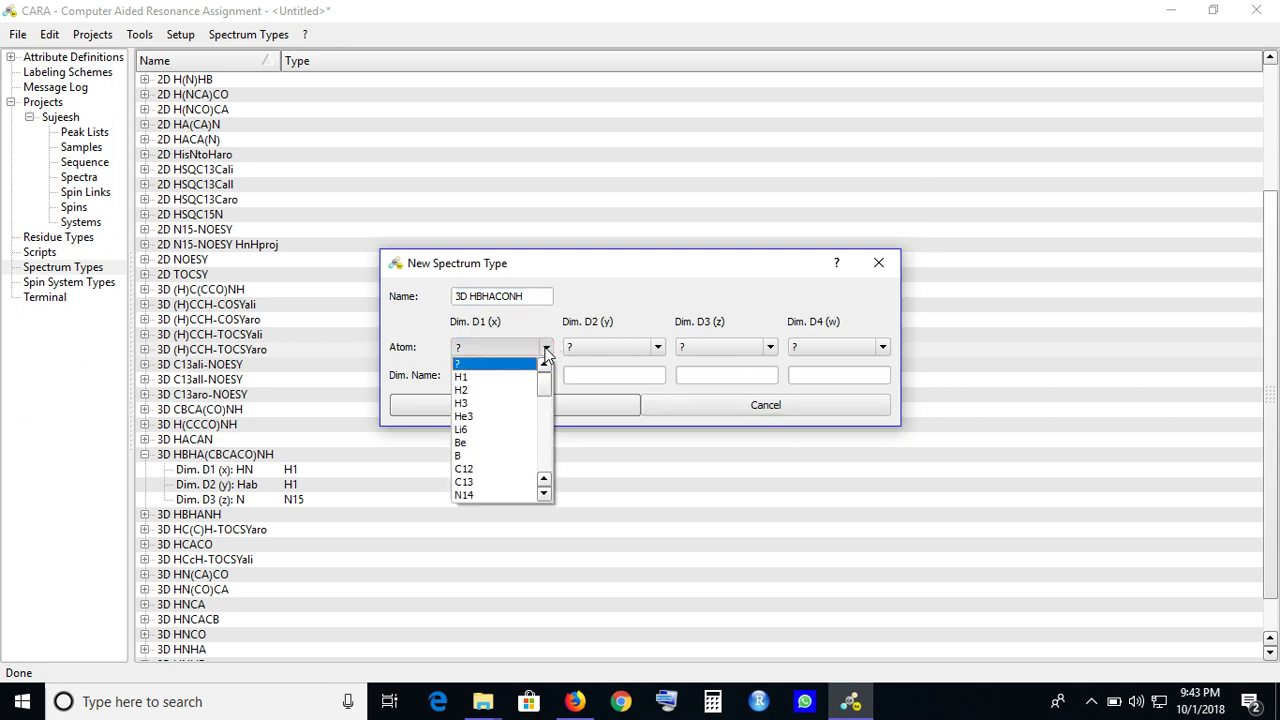
pyautogui.click(524, 378)
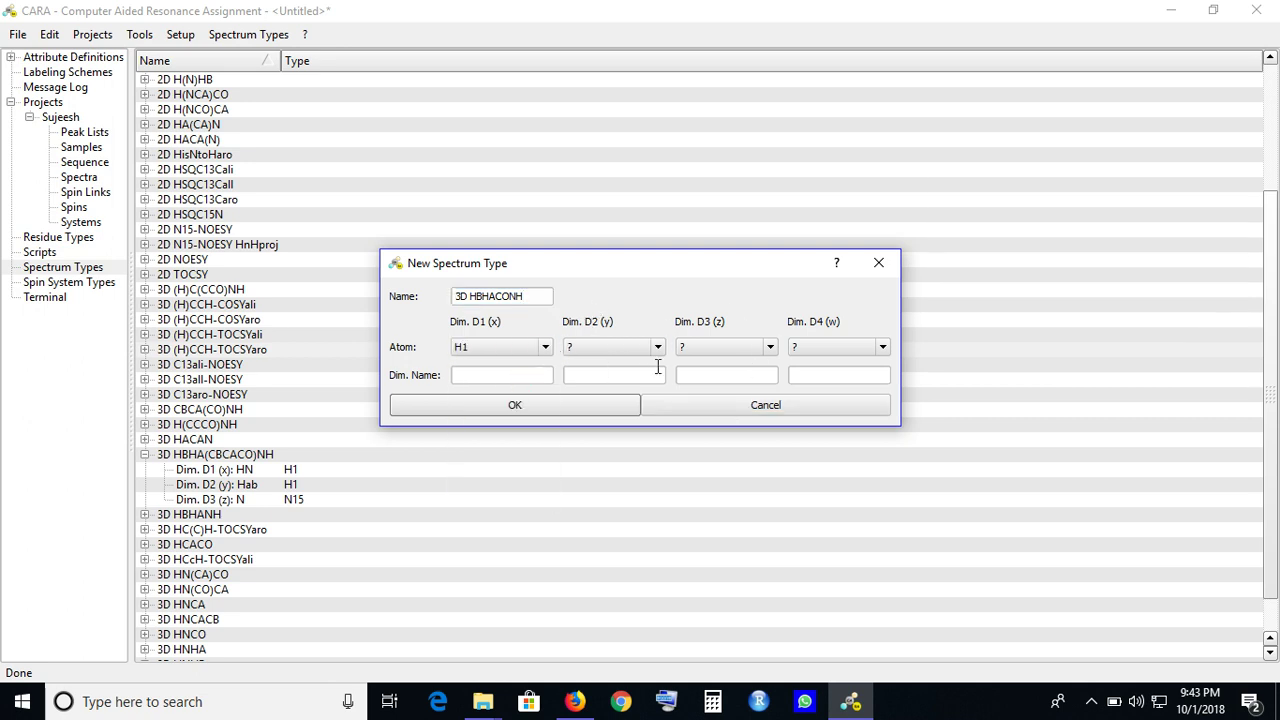
pyautogui.click(518, 375)
pyautogui.write('HN')
pyautogui.click(656, 350)
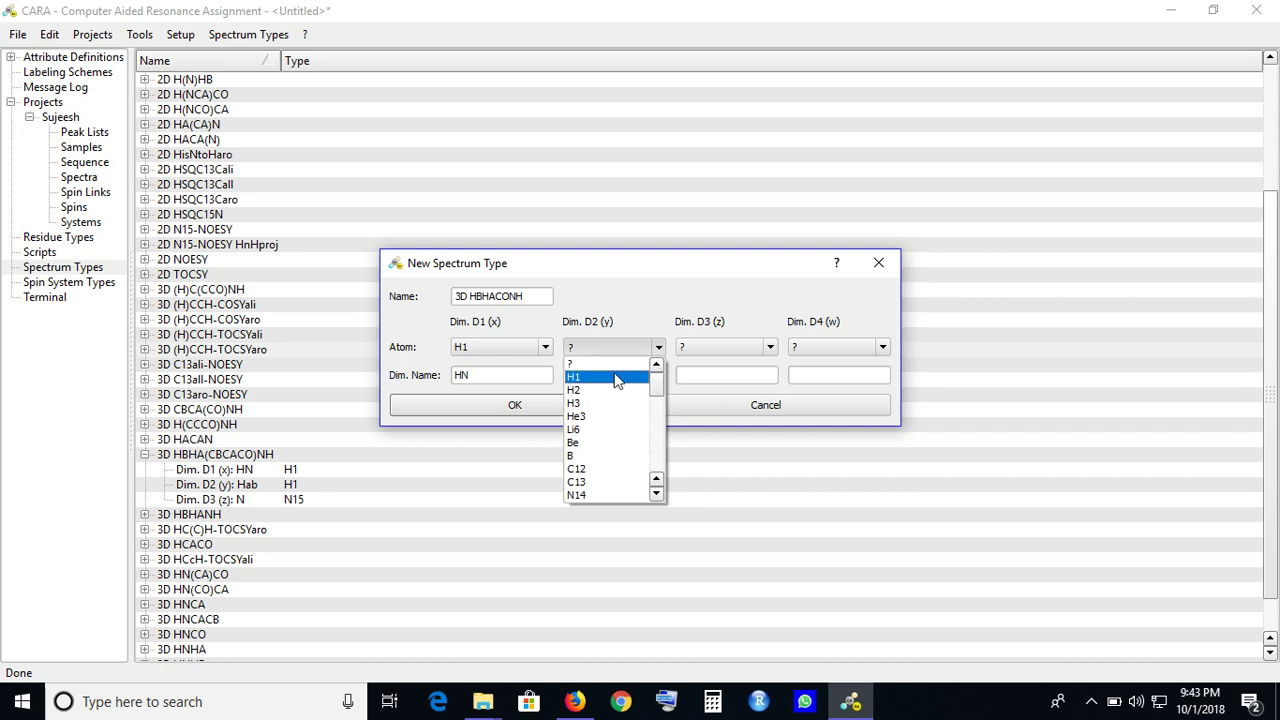
pyautogui.click(612, 377)
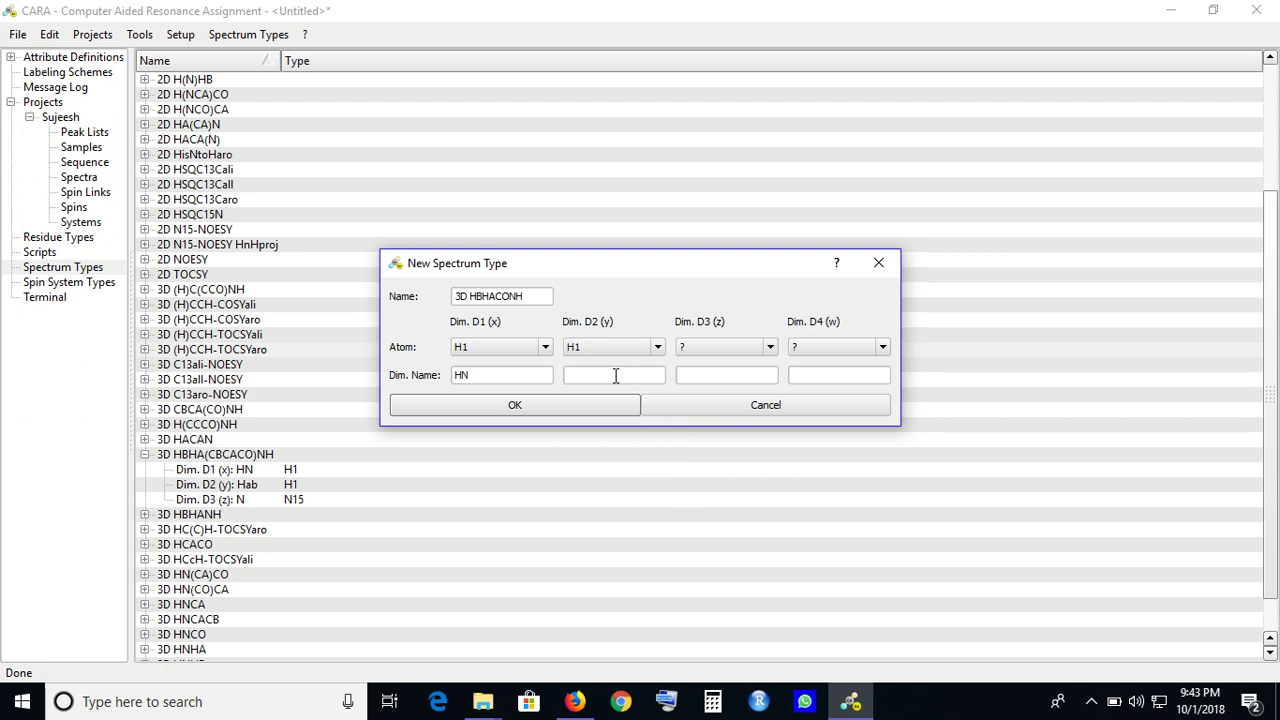
pyautogui.click(614, 374)
pyautogui.write('Hab')
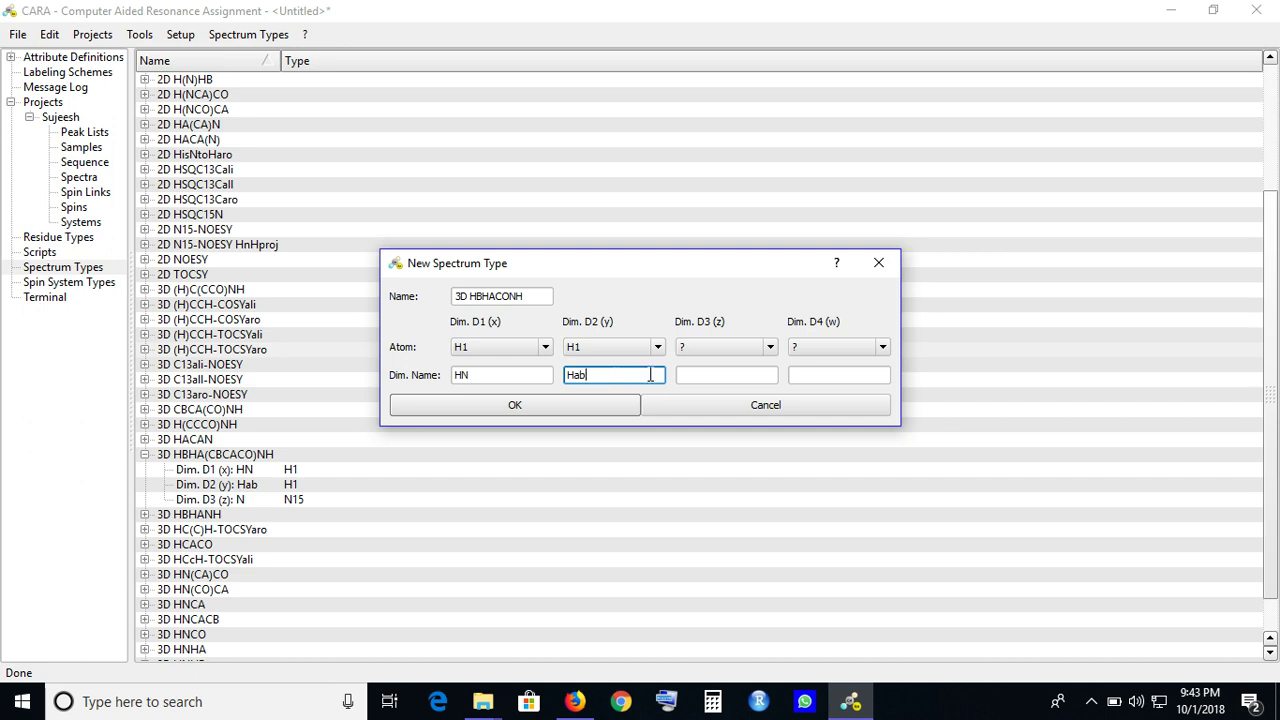
# - Set dimension D3 to atom N15 named N and create the spectrum type
pyautogui.click(772, 347)
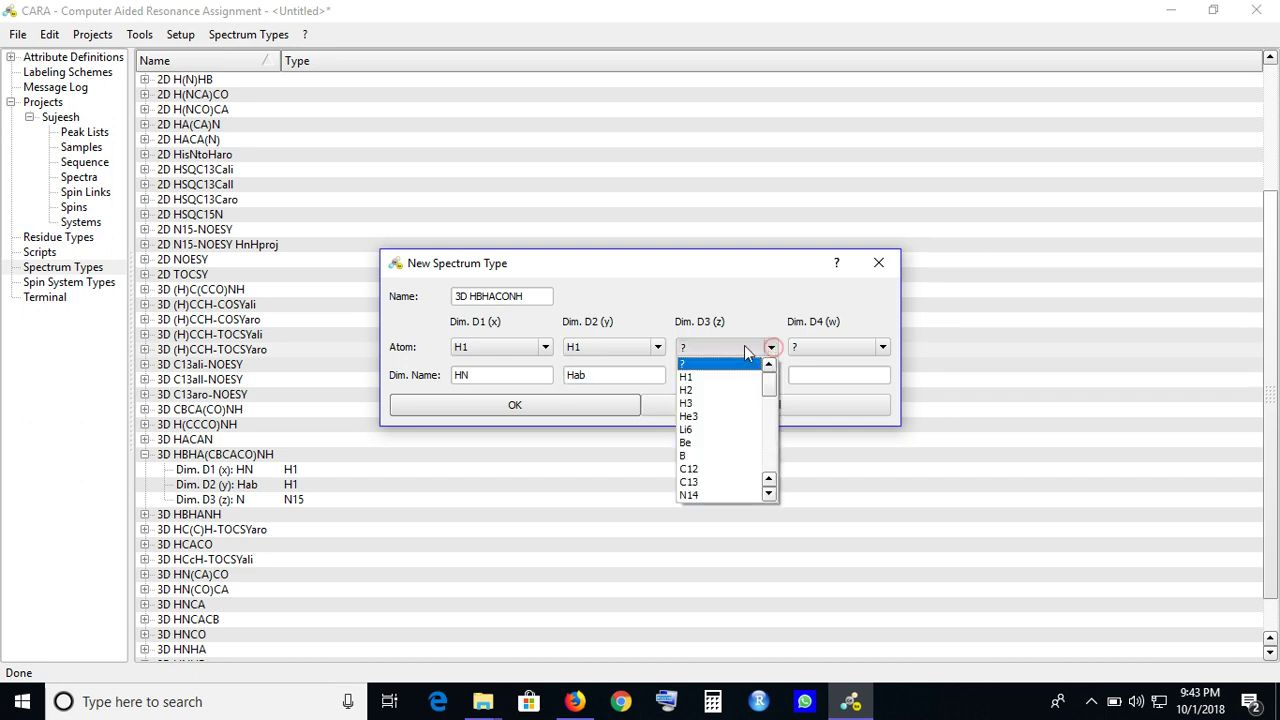
pyautogui.scroll(-1, 700, 455)
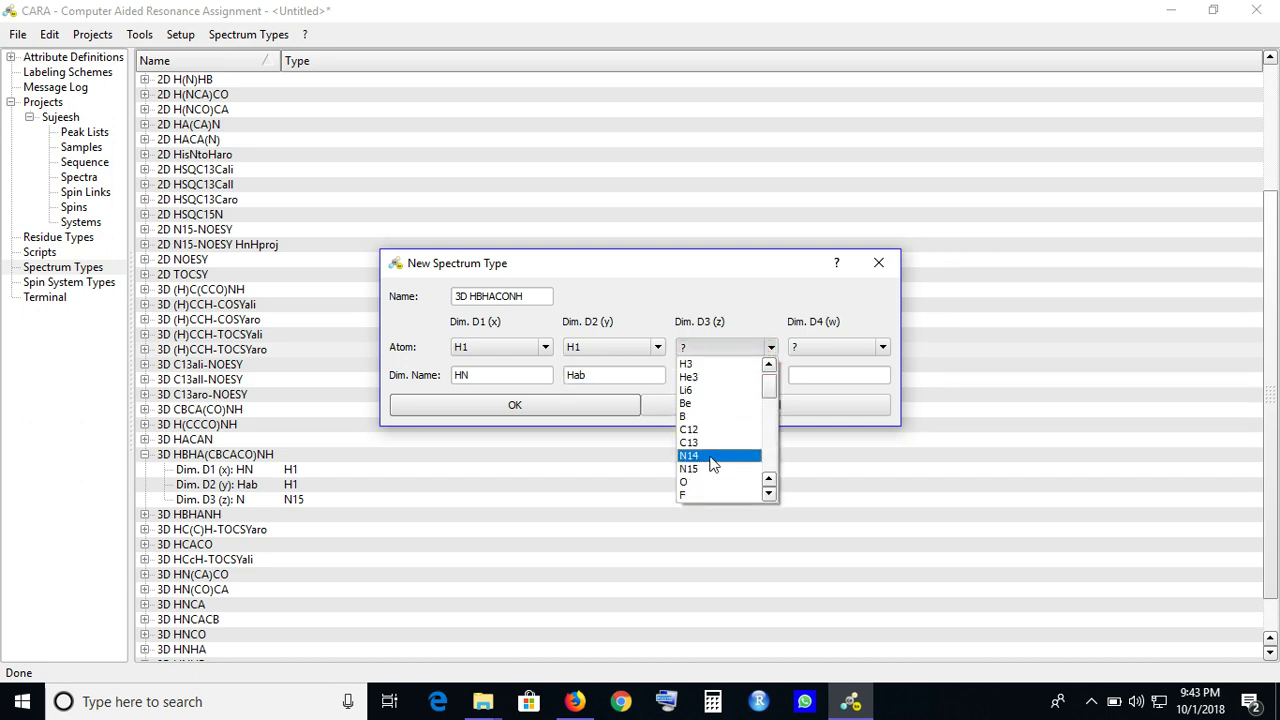
pyautogui.click(707, 470)
pyautogui.click(717, 376)
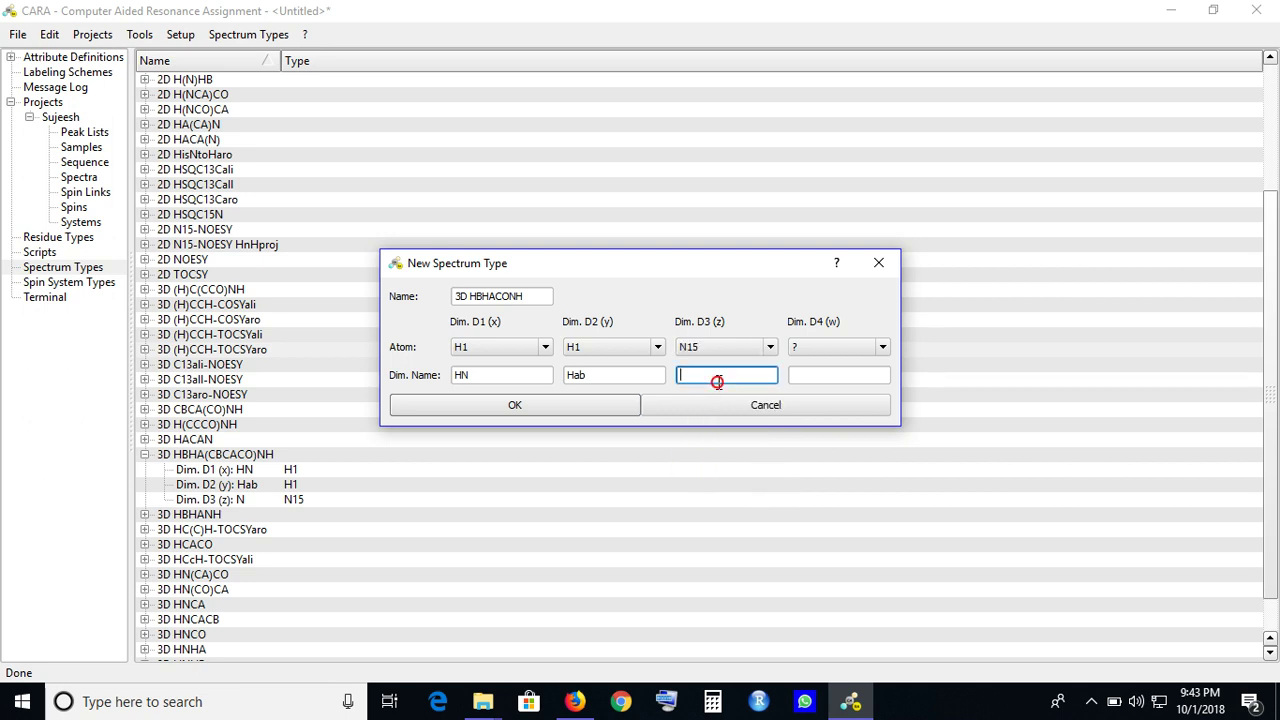
pyautogui.write('N')
pyautogui.click(505, 410)
# - Expand the new 3D HBHACONH spectrum type and select its D1 dimension HN
pyautogui.scroll(-1, 334, 480)
pyautogui.click(145, 469)
pyautogui.scroll(-1, 257, 486)
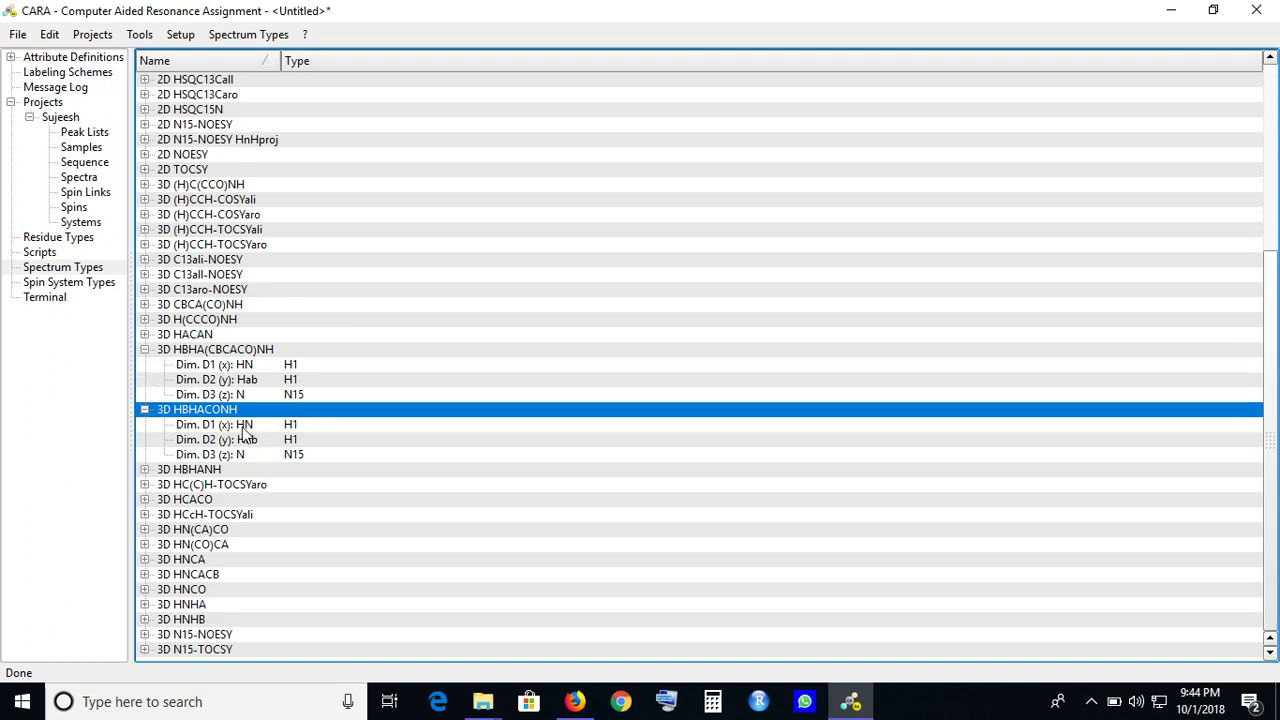
pyautogui.click(245, 426)
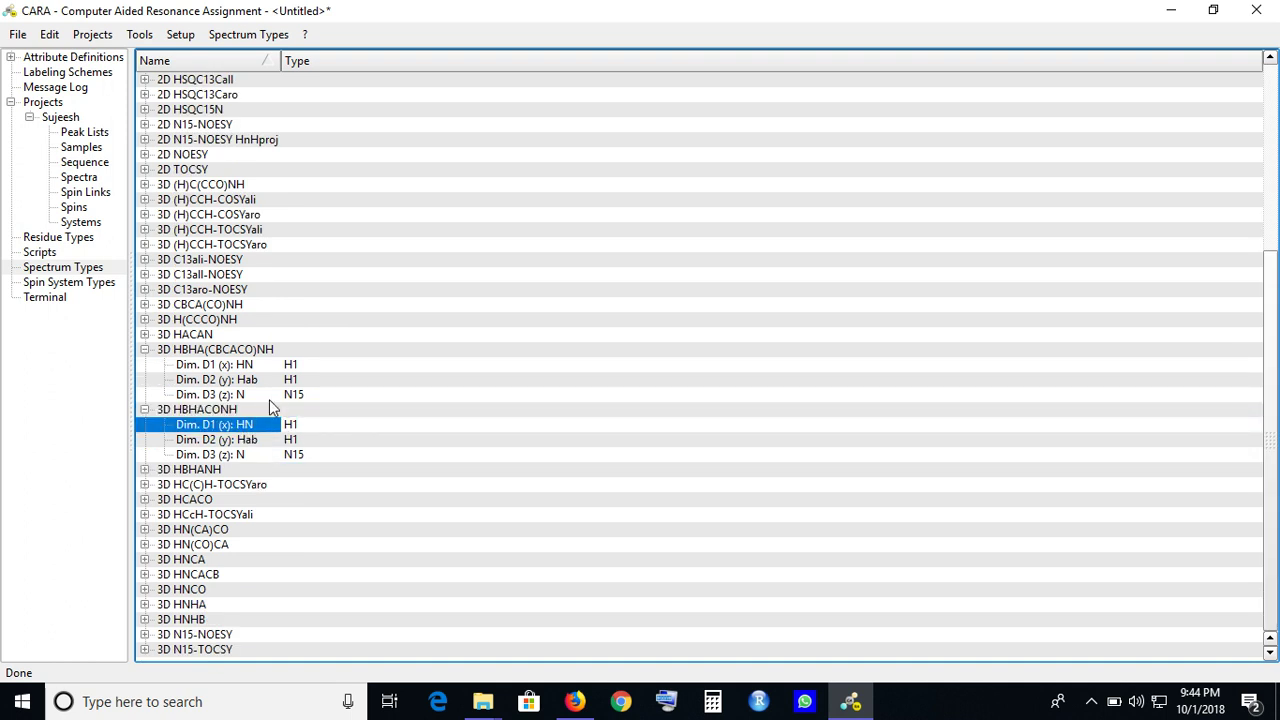
# - Expand 3D CBCA(CO)NH and its three dimensions to examine the atom labels assigned to each
pyautogui.click(145, 304)
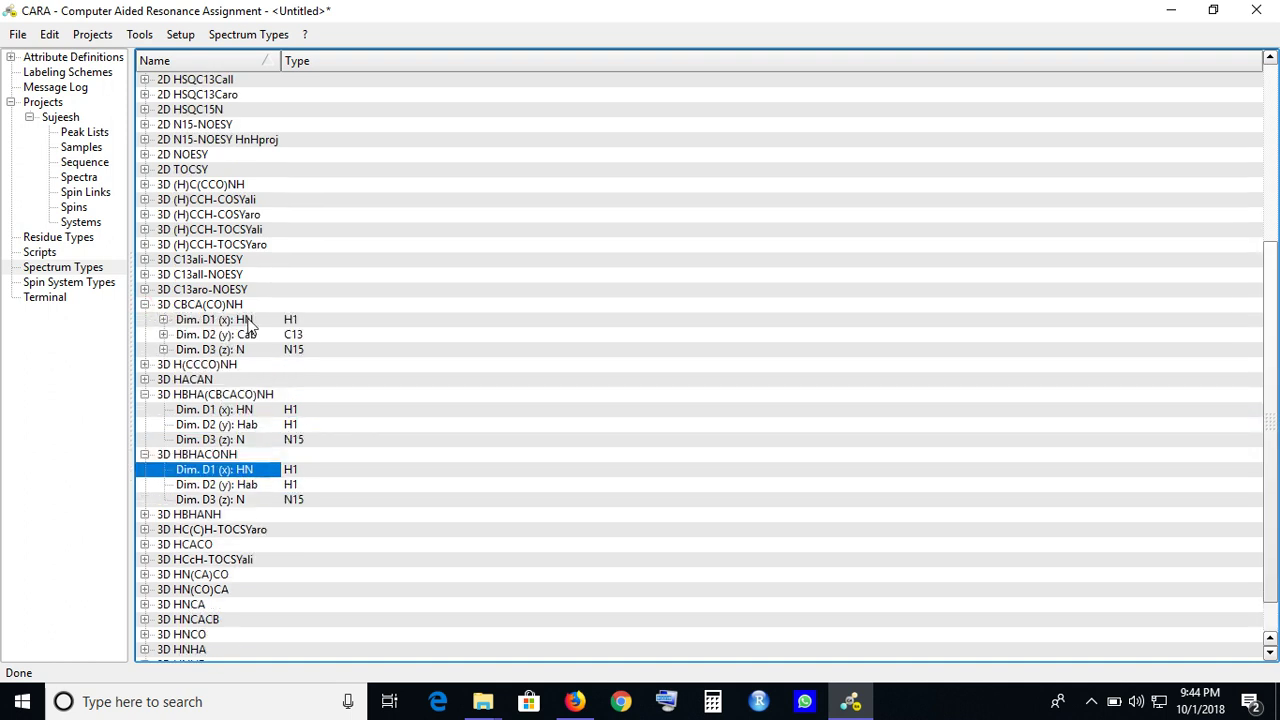
pyautogui.click(163, 319)
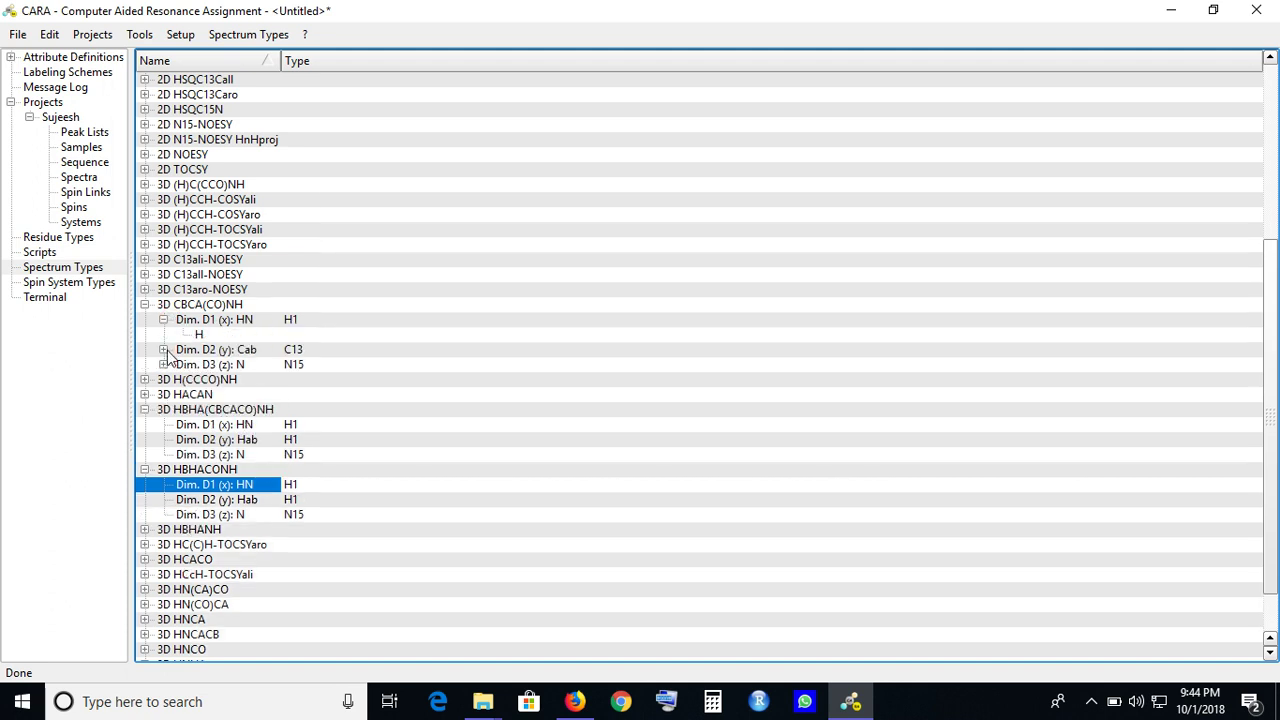
pyautogui.click(163, 349)
pyautogui.click(166, 394)
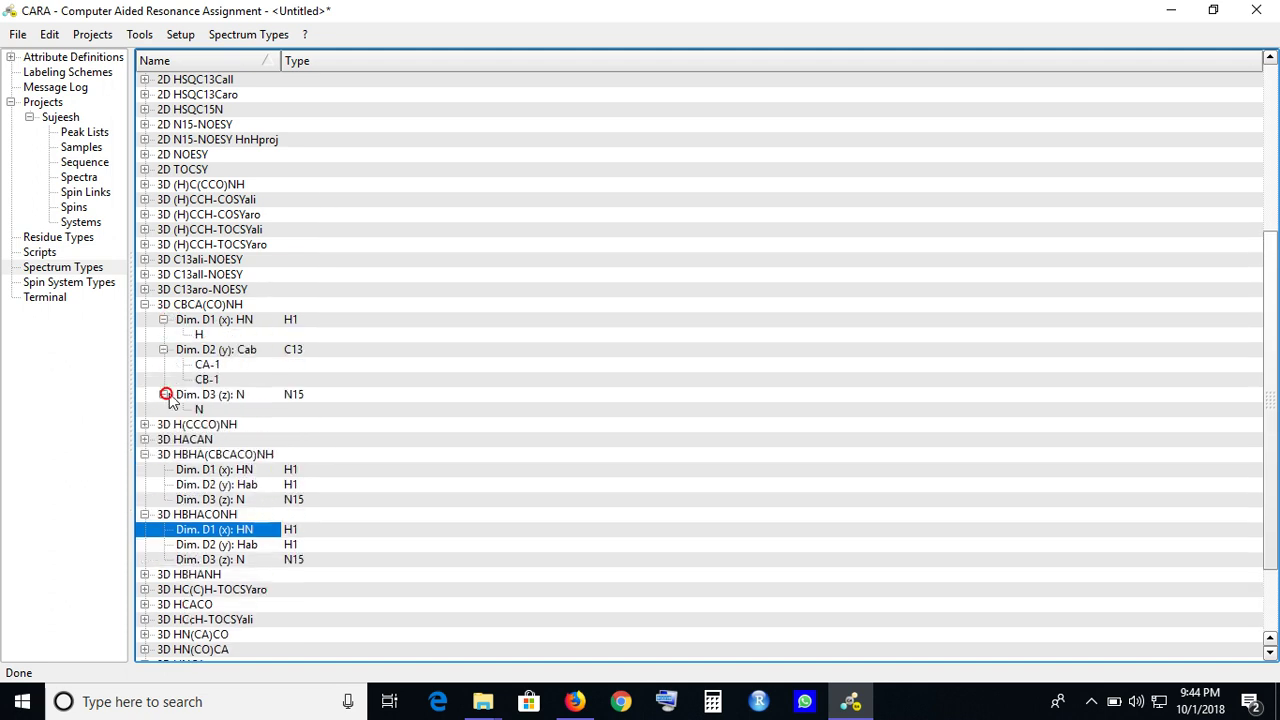
pyautogui.scroll(-3, 310, 406)
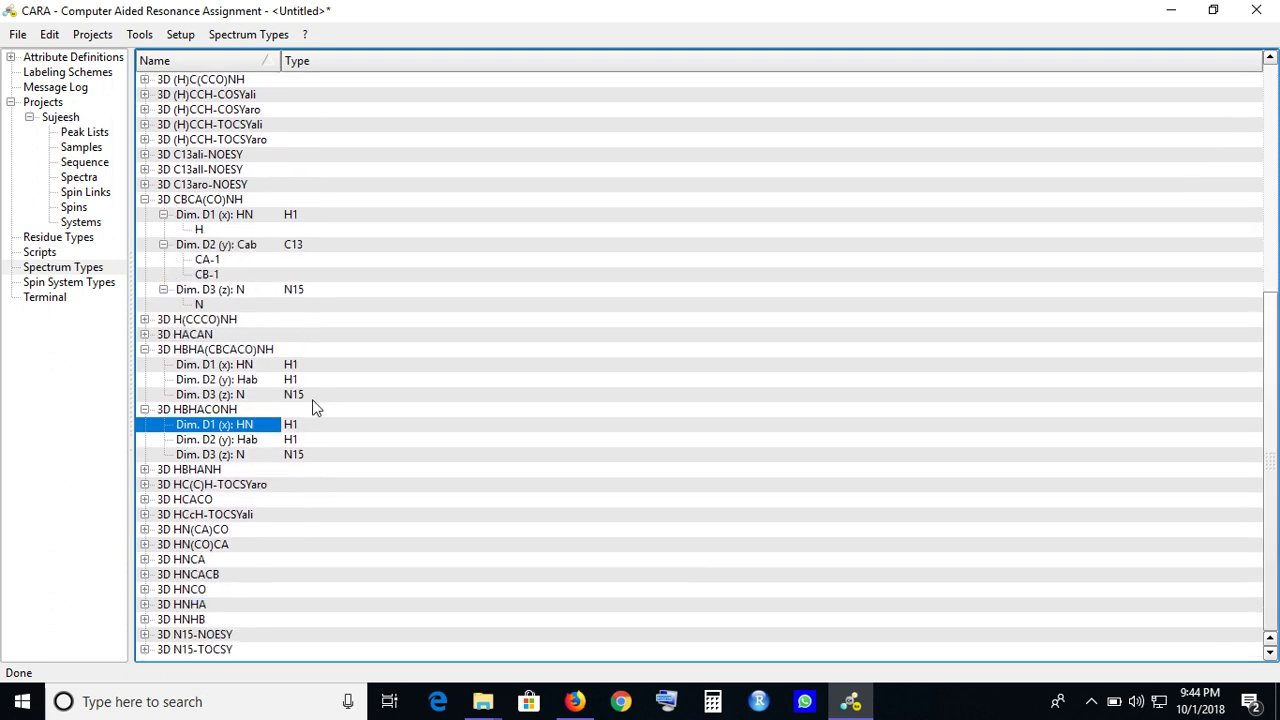
# - Add the atom label H to dimension D1 (HN) of the 3D HBHACONH spectrum type
pyautogui.rightClick(265, 430)
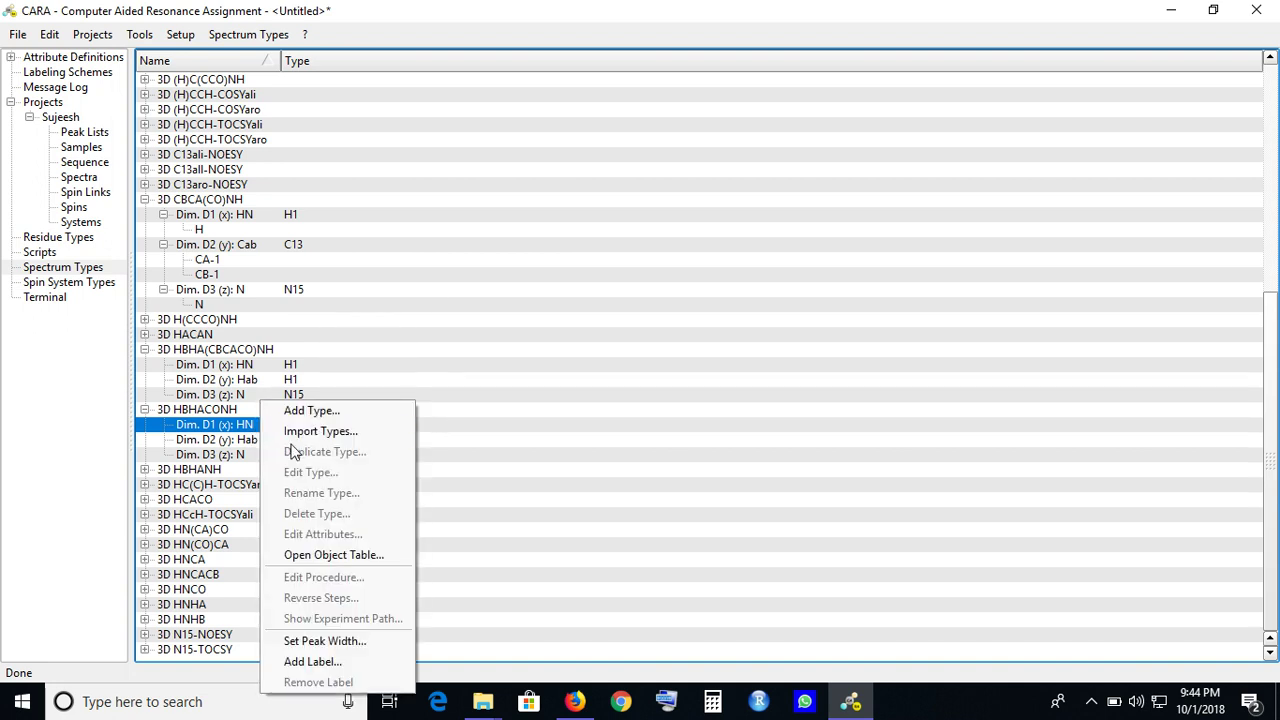
pyautogui.click(310, 661)
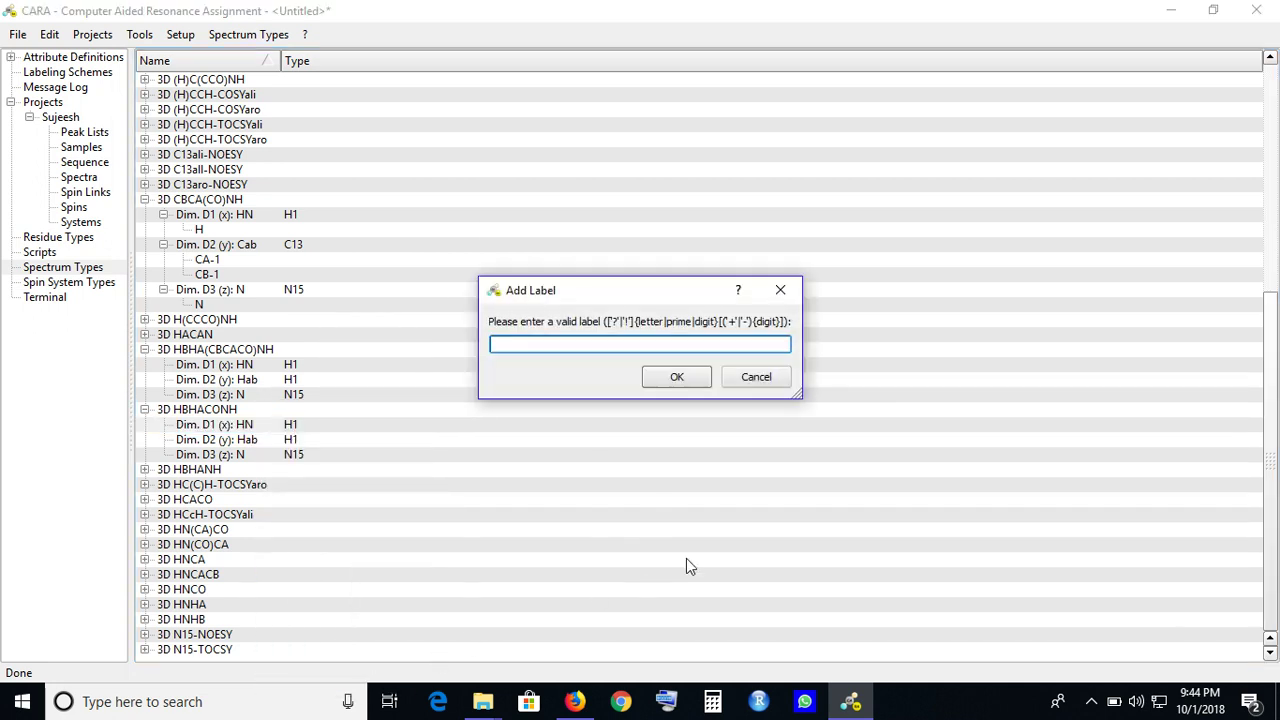
pyautogui.write('H')
pyautogui.click(677, 377)
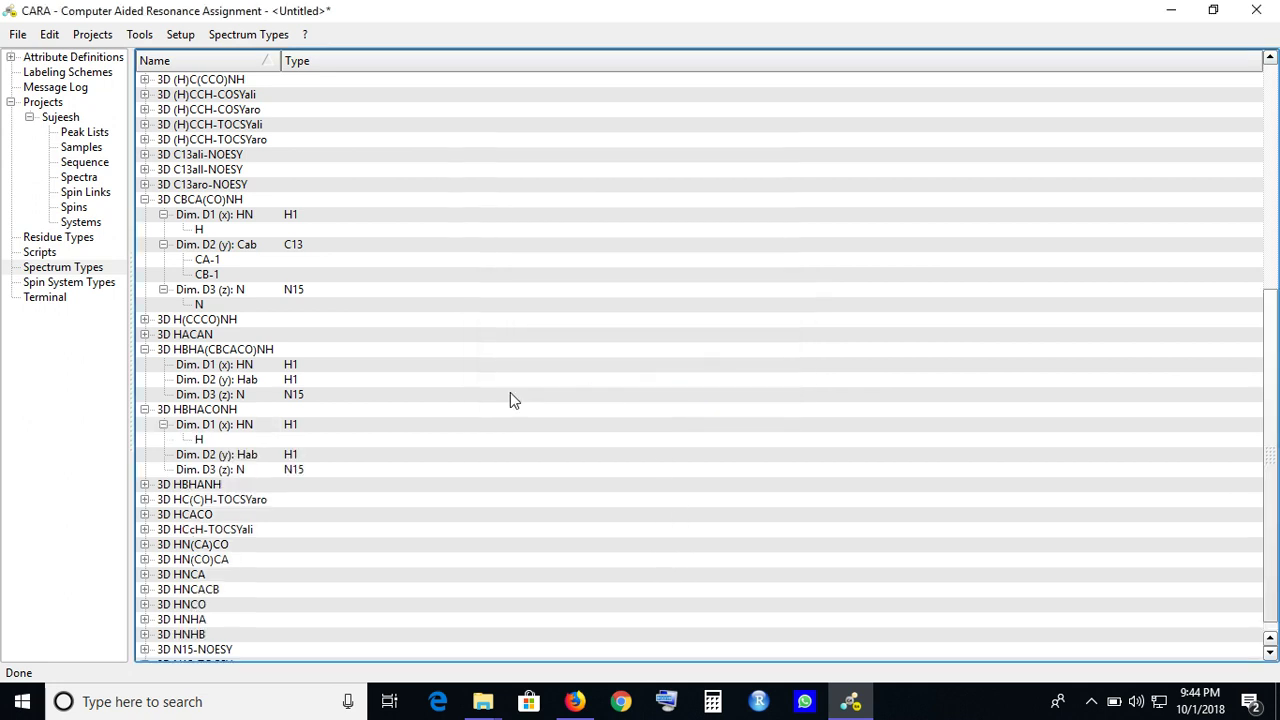
# - Add the atom label HA-1 to dimension D2 (Hab) of 3D HBHACONH
pyautogui.click(243, 454)
pyautogui.rightClick(243, 455)
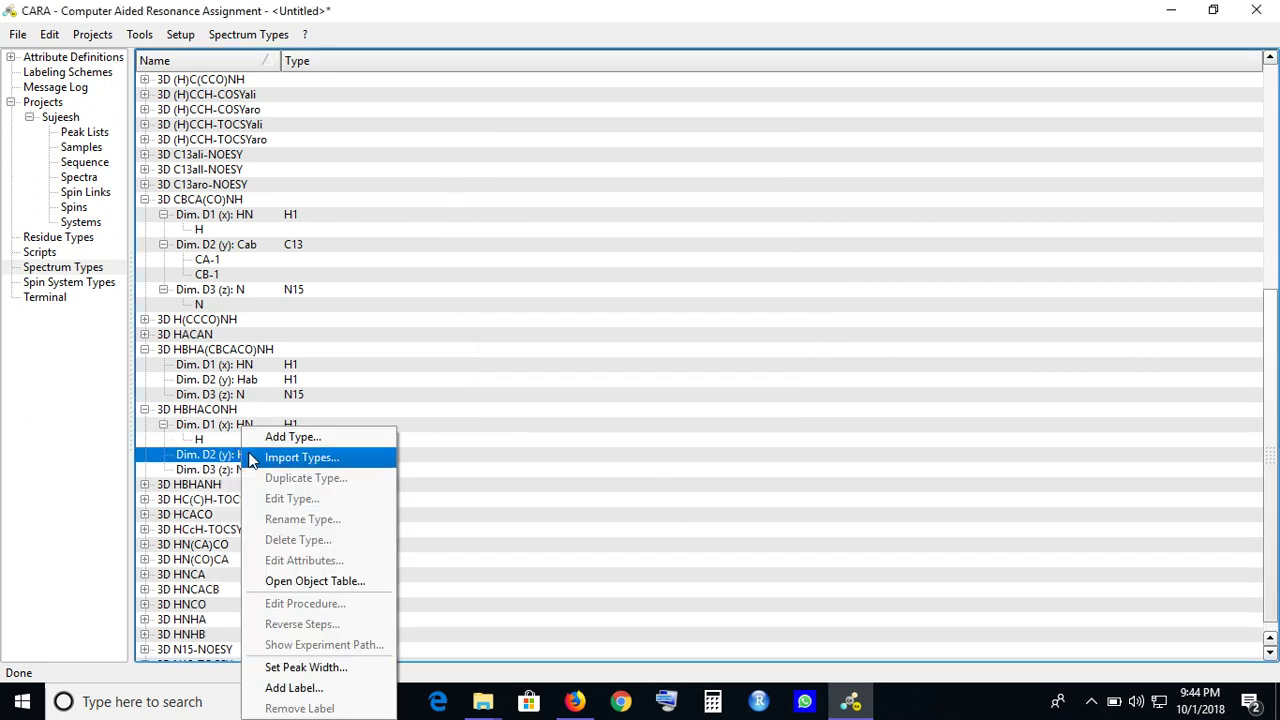
pyautogui.click(294, 688)
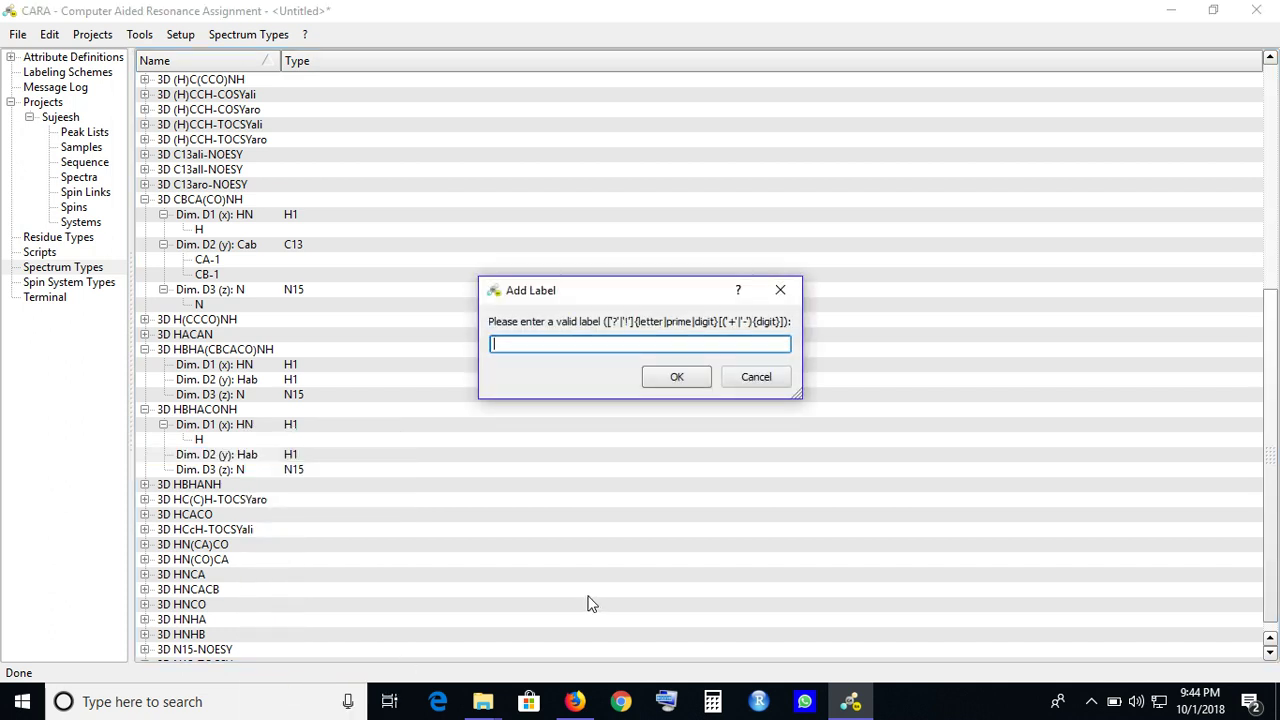
pyautogui.write('HA-1')
pyautogui.click(680, 378)
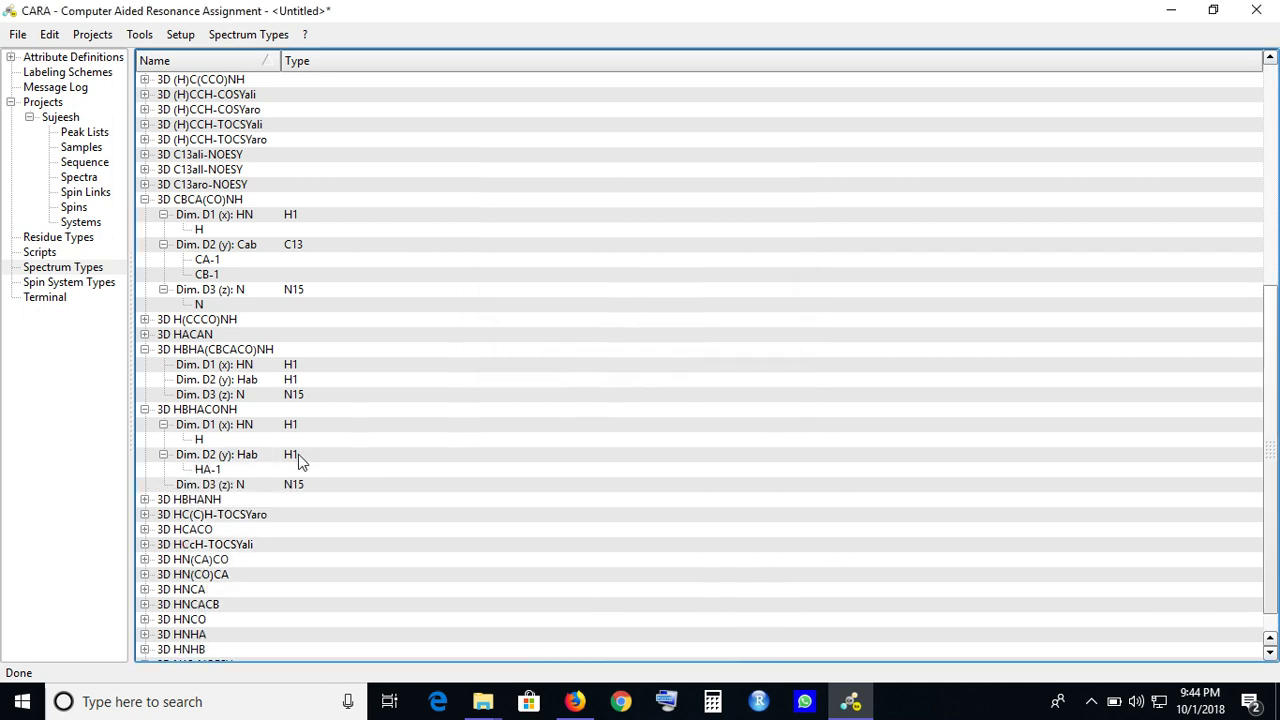
# - Add a second atom label, HB-1, to dimension D2 (Hab) of 3D HBHACONH
pyautogui.rightClick(252, 460)
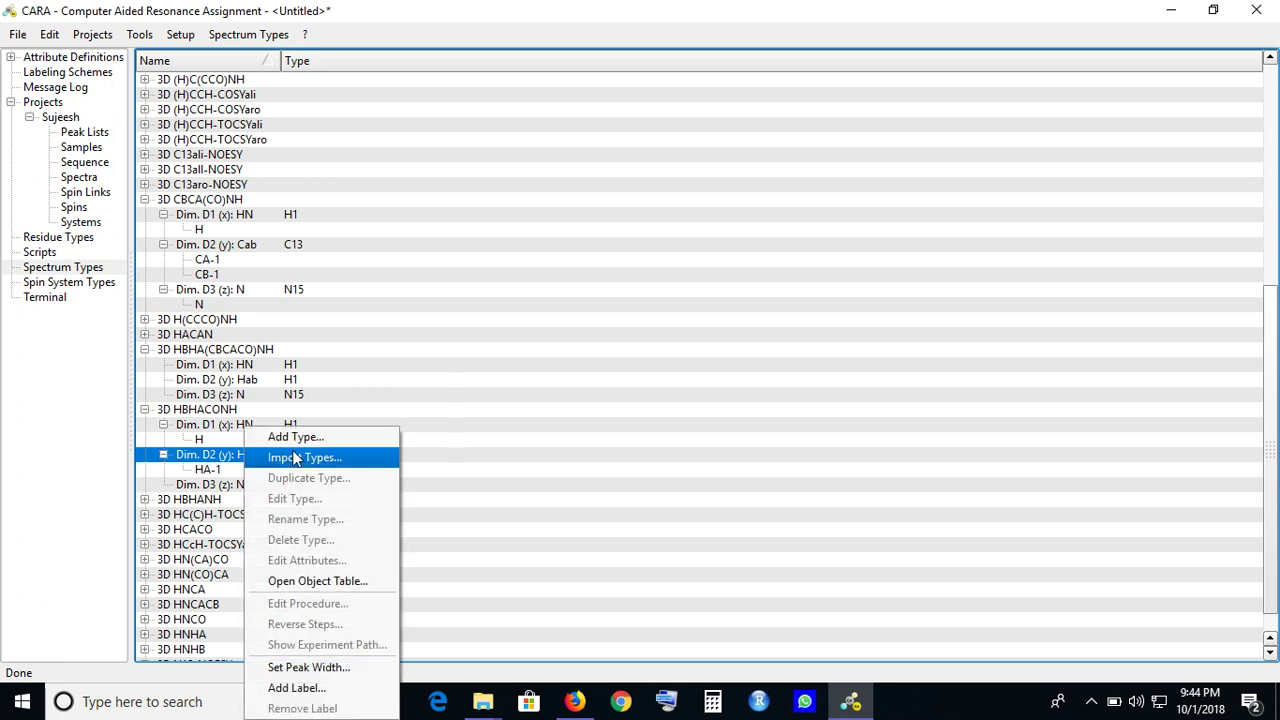
pyautogui.click(305, 688)
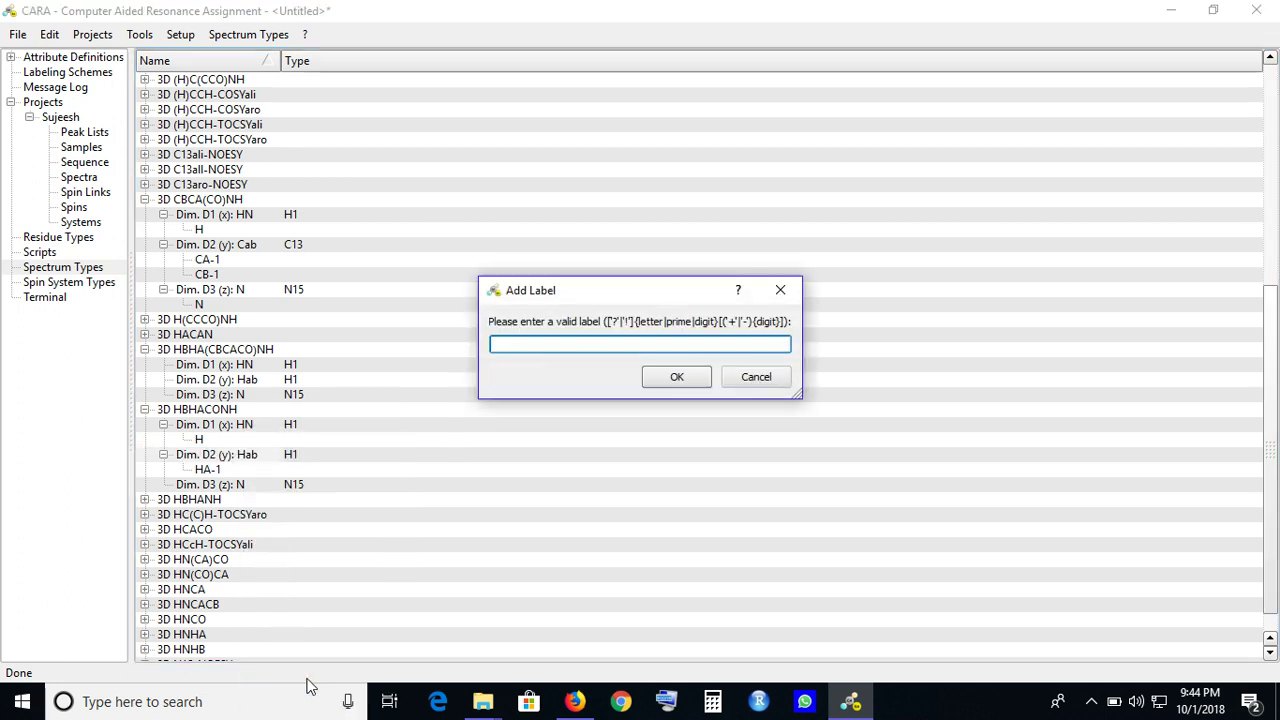
pyautogui.write('HB[')
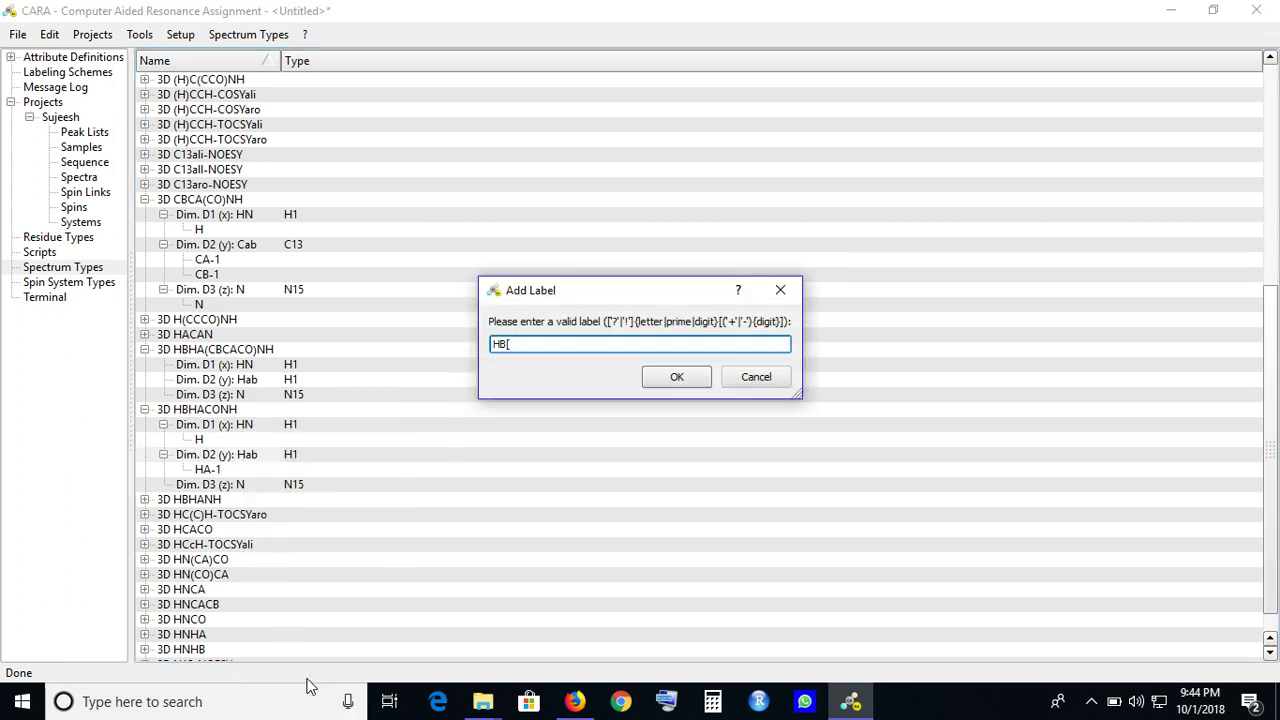
pyautogui.press('BackSpace')
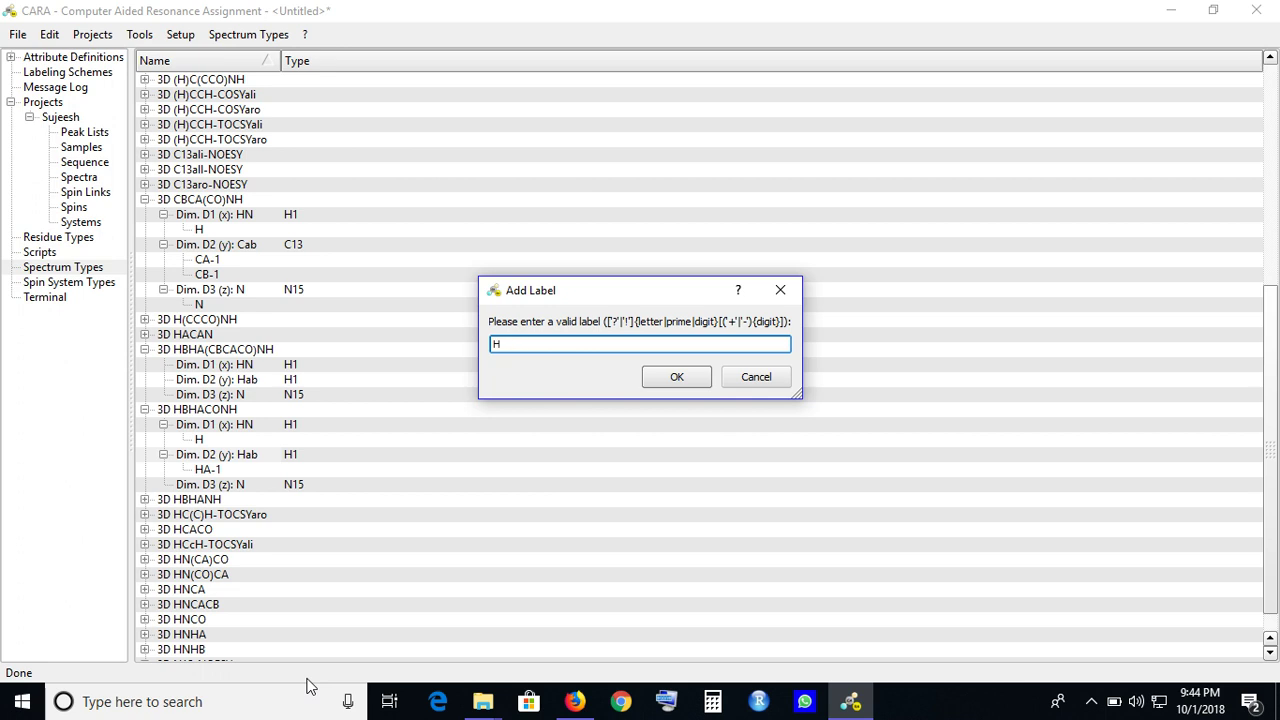
pyautogui.write('-1')
pyautogui.click(665, 384)
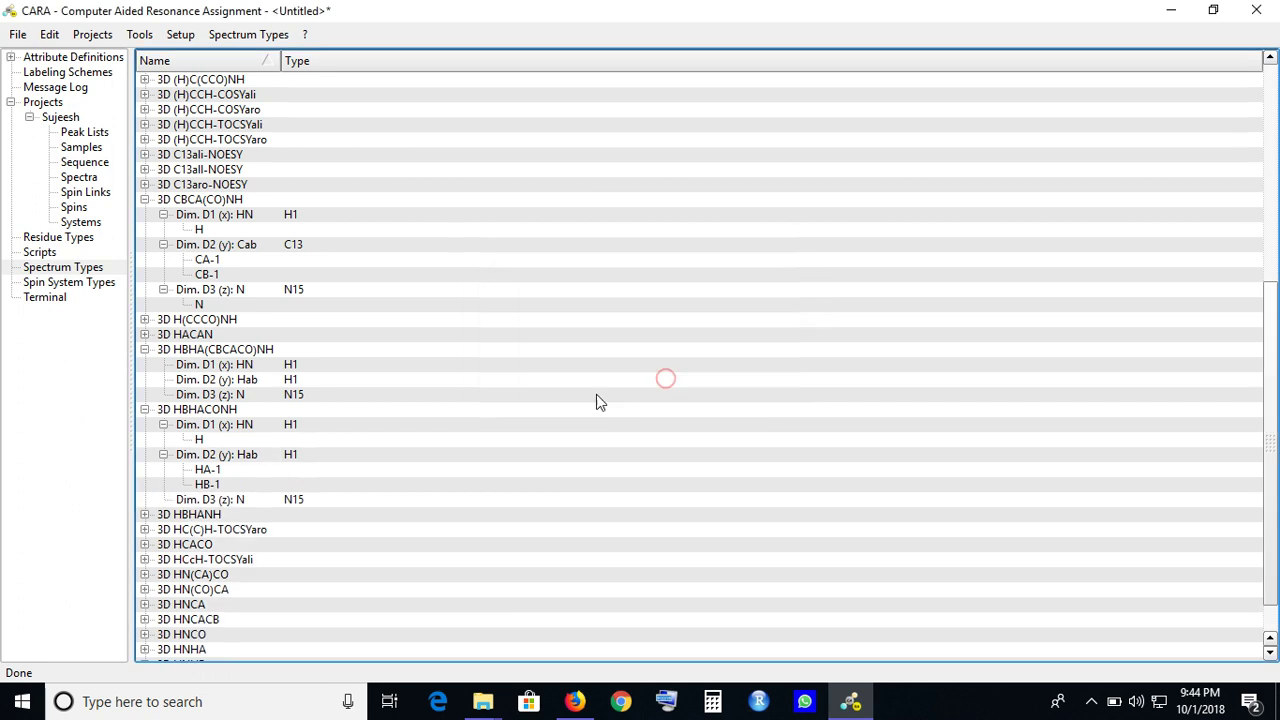
# - Add the atom label N to dimension D3 of 3D HBHACONH and collapse the 3D CBCA(CO)NH and 3D HBHA(CBCACO)NH types
pyautogui.click(251, 503)
pyautogui.rightClick(251, 503)
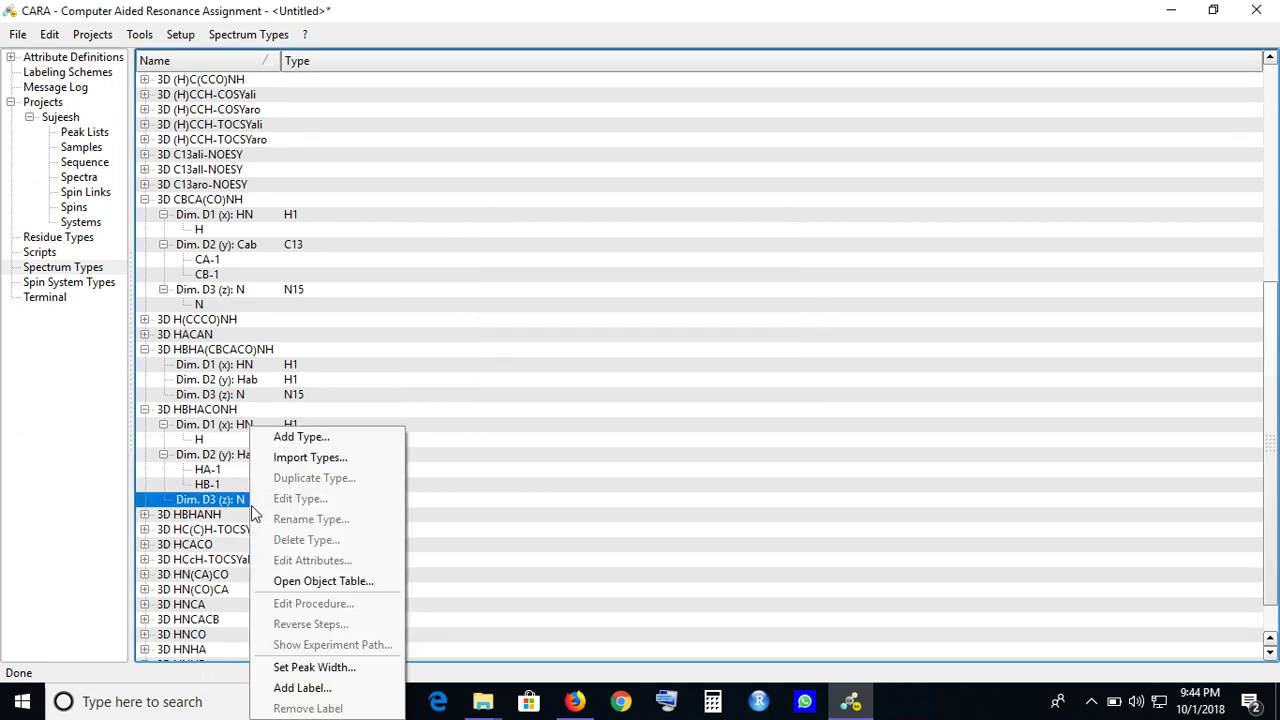
pyautogui.click(300, 688)
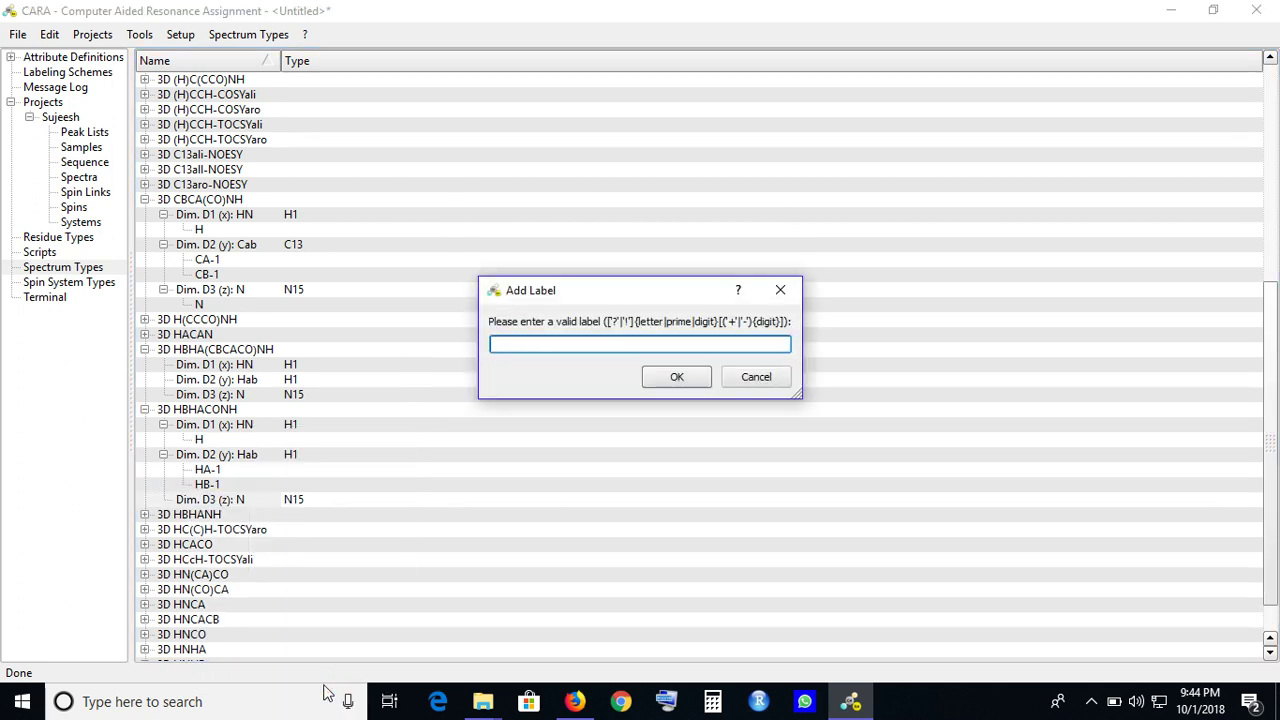
pyautogui.write('N')
pyautogui.click(676, 380)
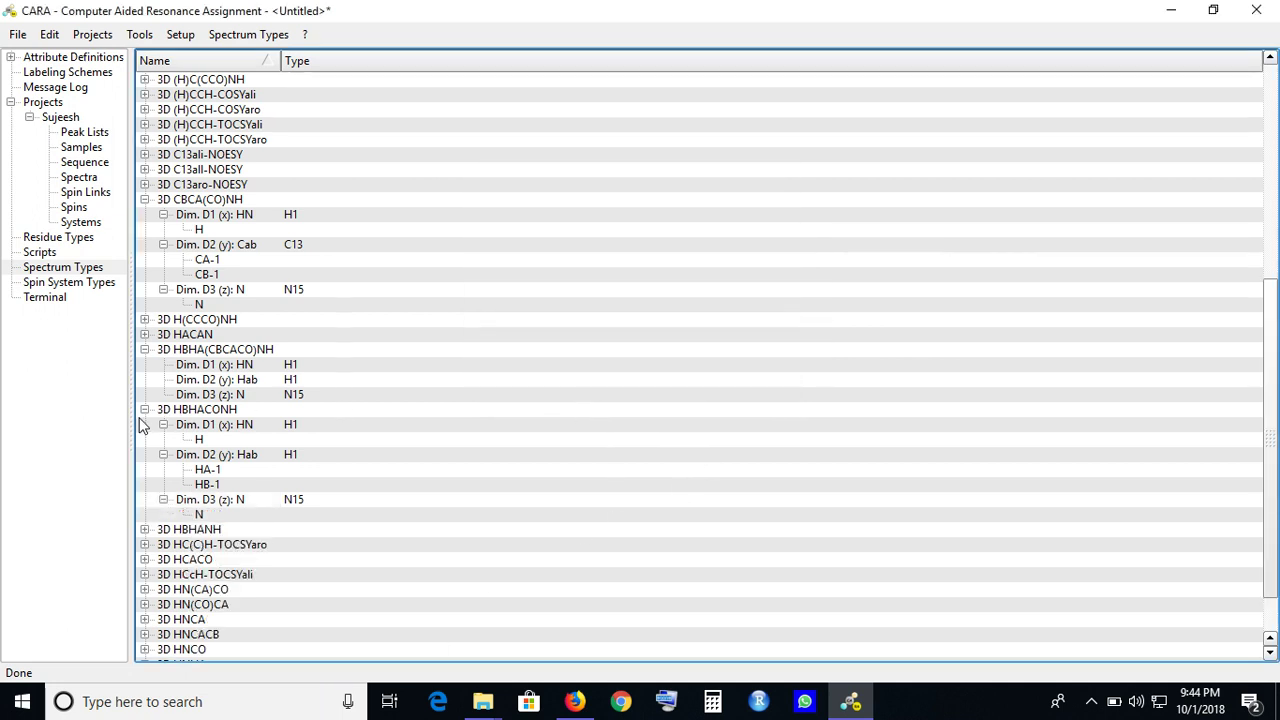
pyautogui.click(145, 199)
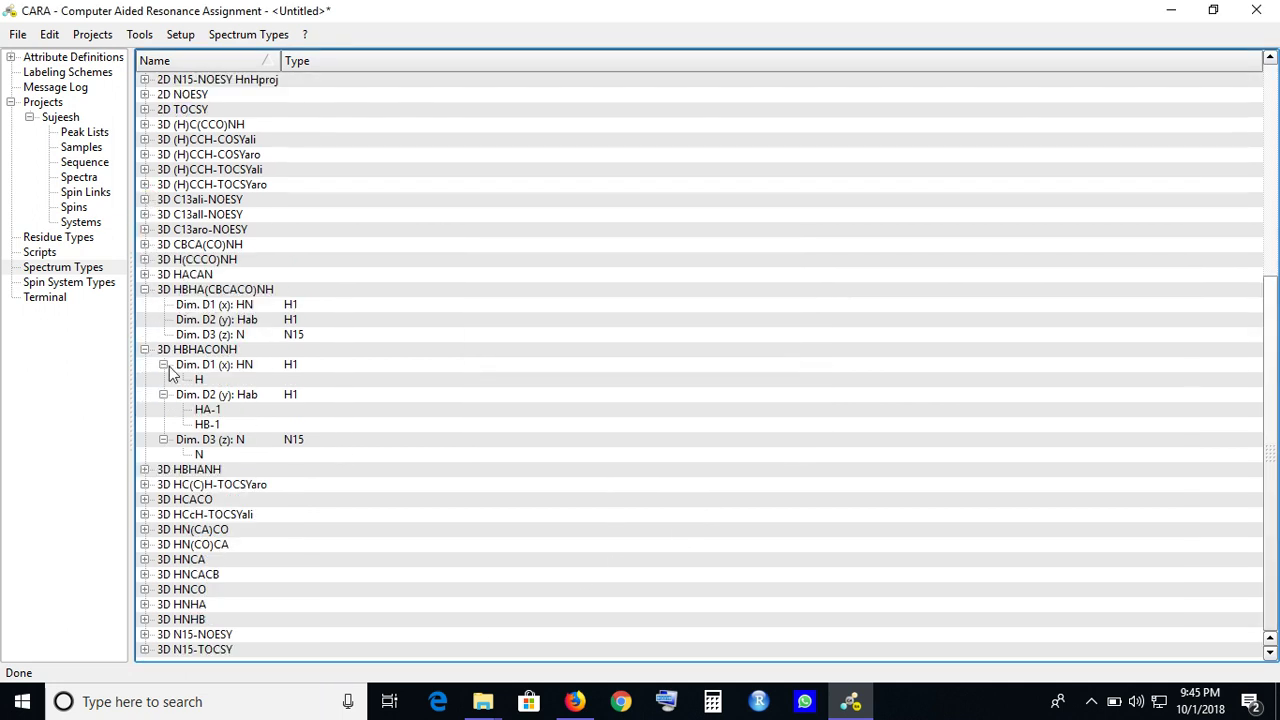
pyautogui.click(145, 289)
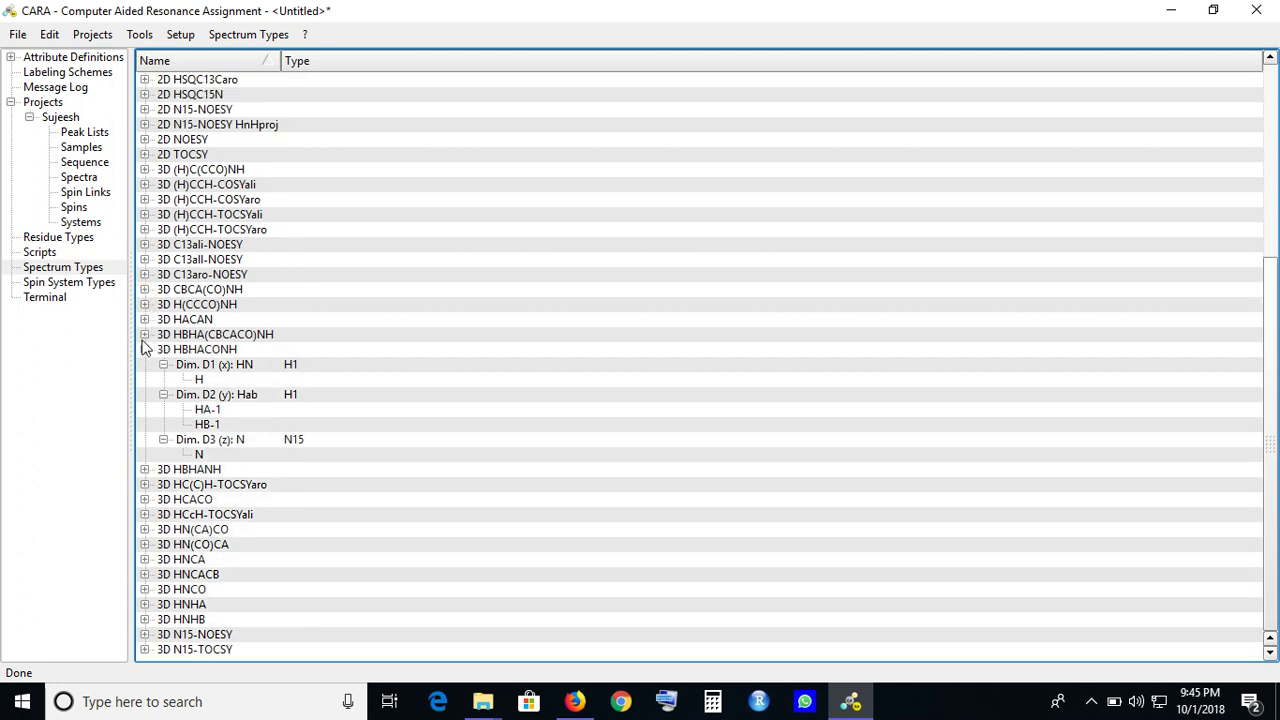
# - Save the repository in the Desktop's Cara folder as a .cara file named after the project with the suffix _New
pyautogui.click(17, 34)
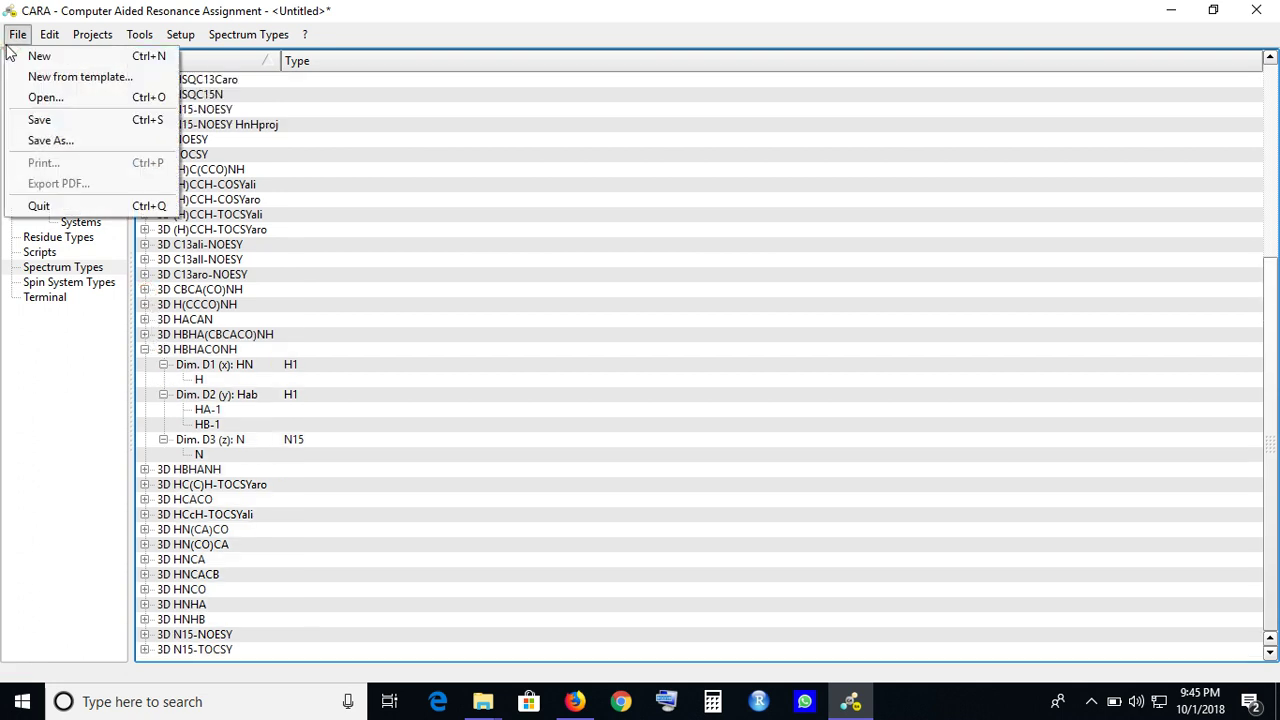
pyautogui.click(44, 120)
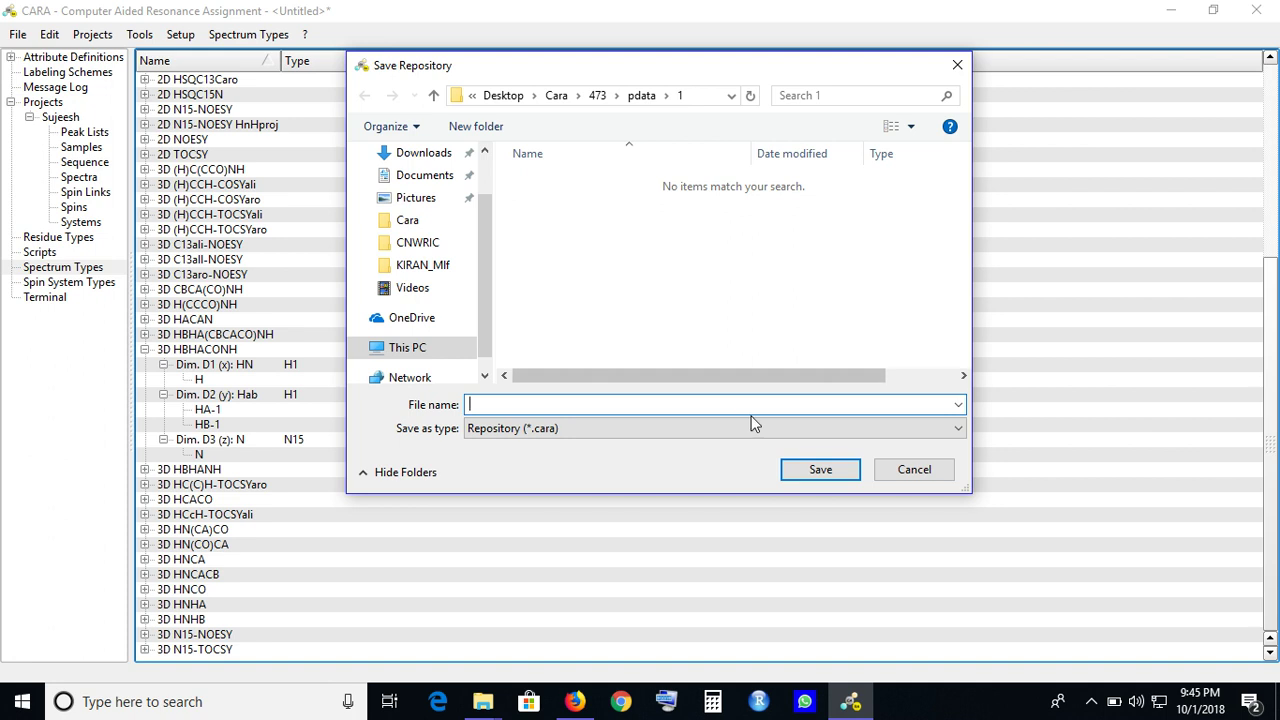
pyautogui.click(556, 96)
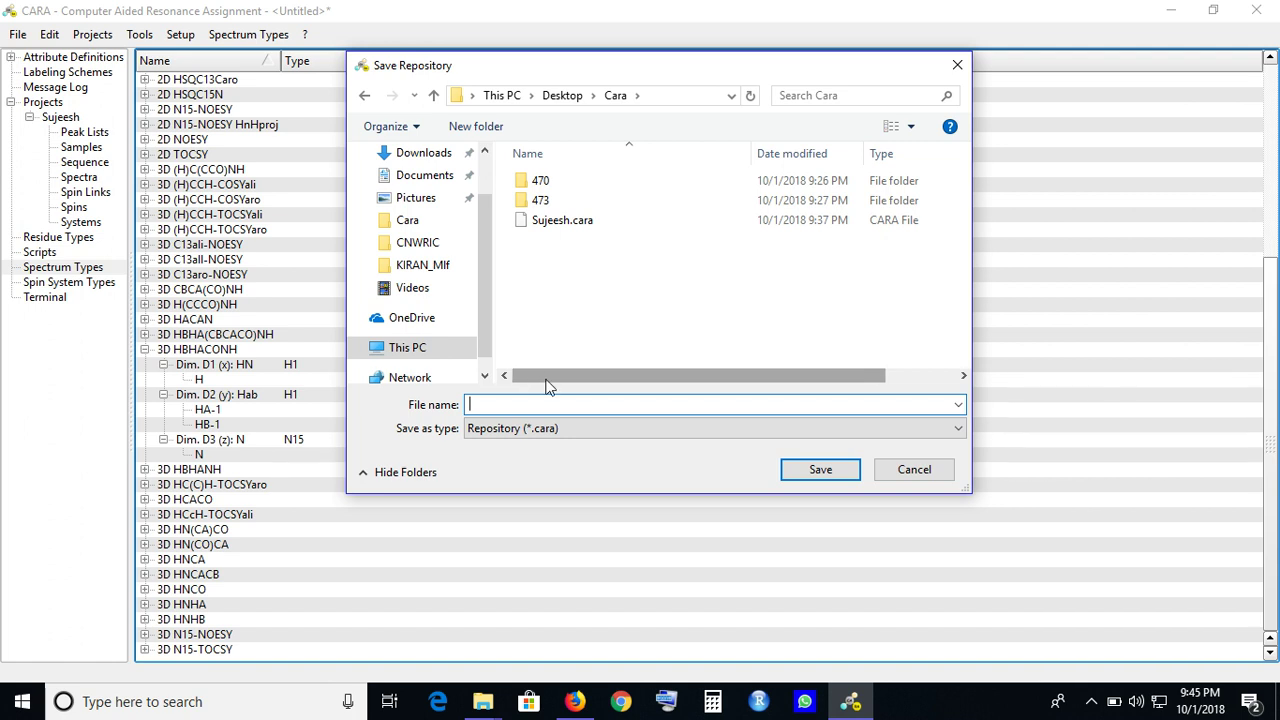
pyautogui.write('Sujeesh_New.cara')
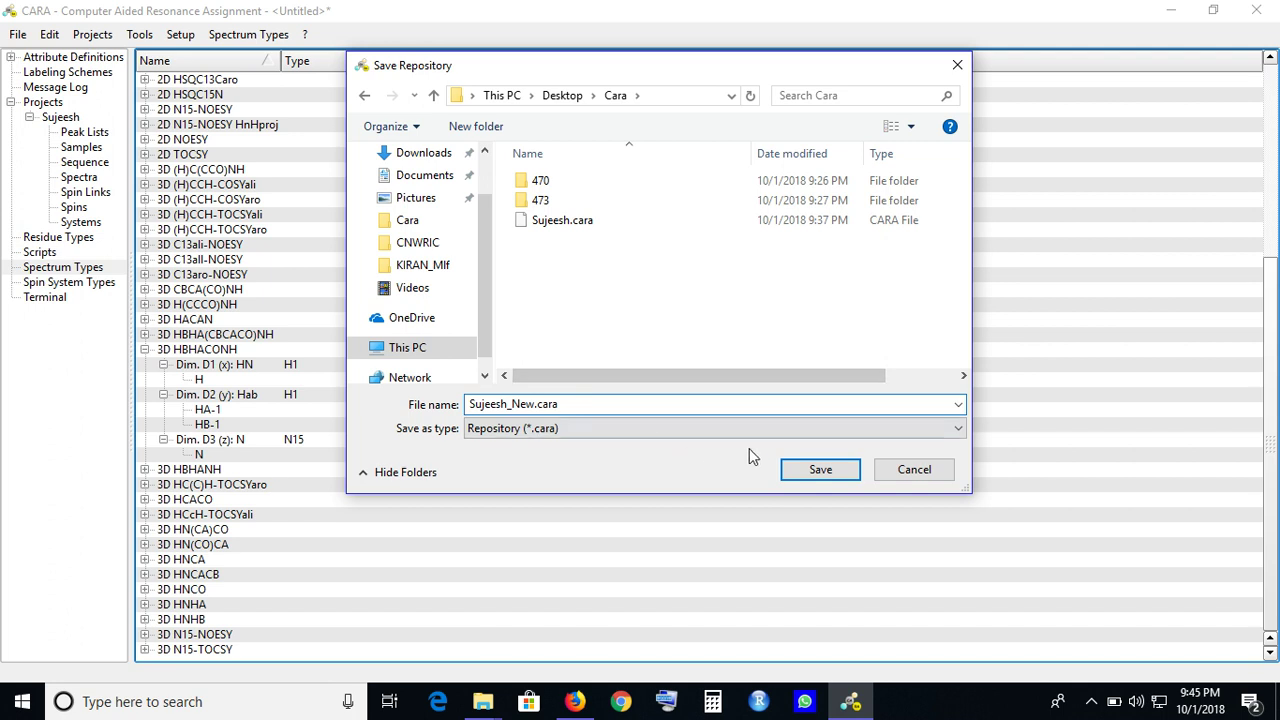
pyautogui.click(800, 471)
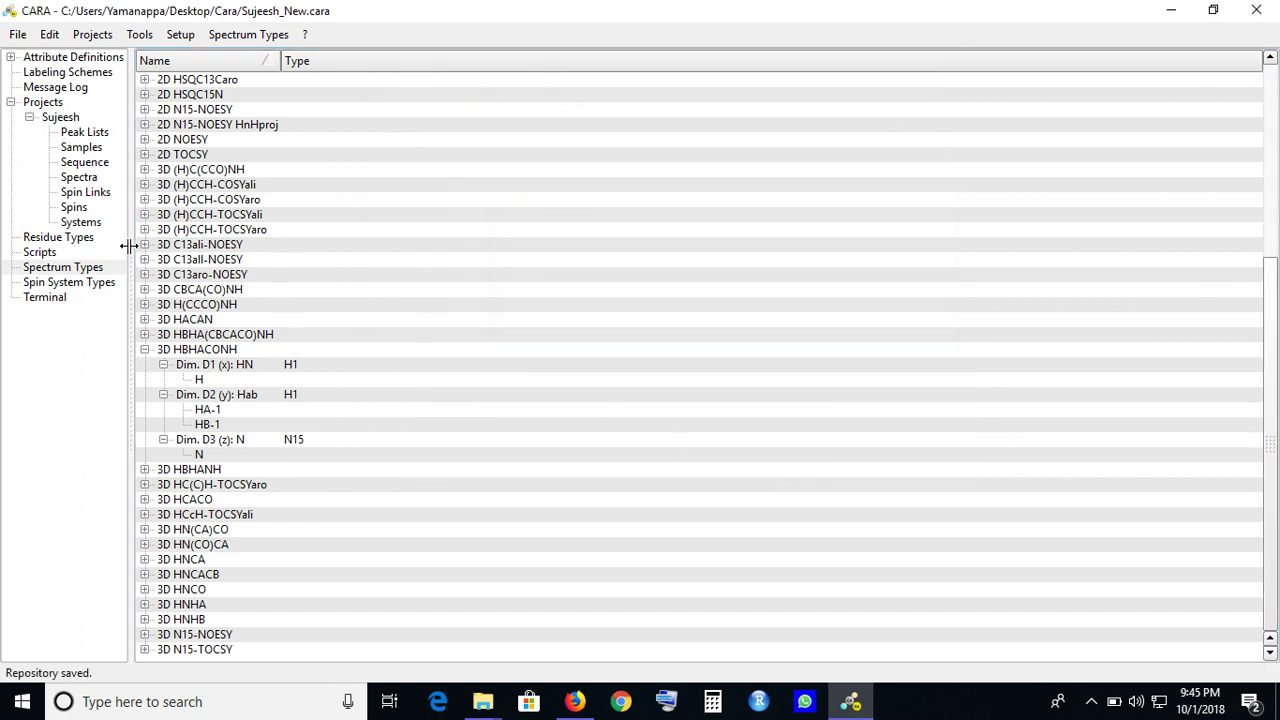
# - Check the spectrum types offered for adding a spectrum to the project for 3D HBHACONH
pyautogui.click(70, 178)
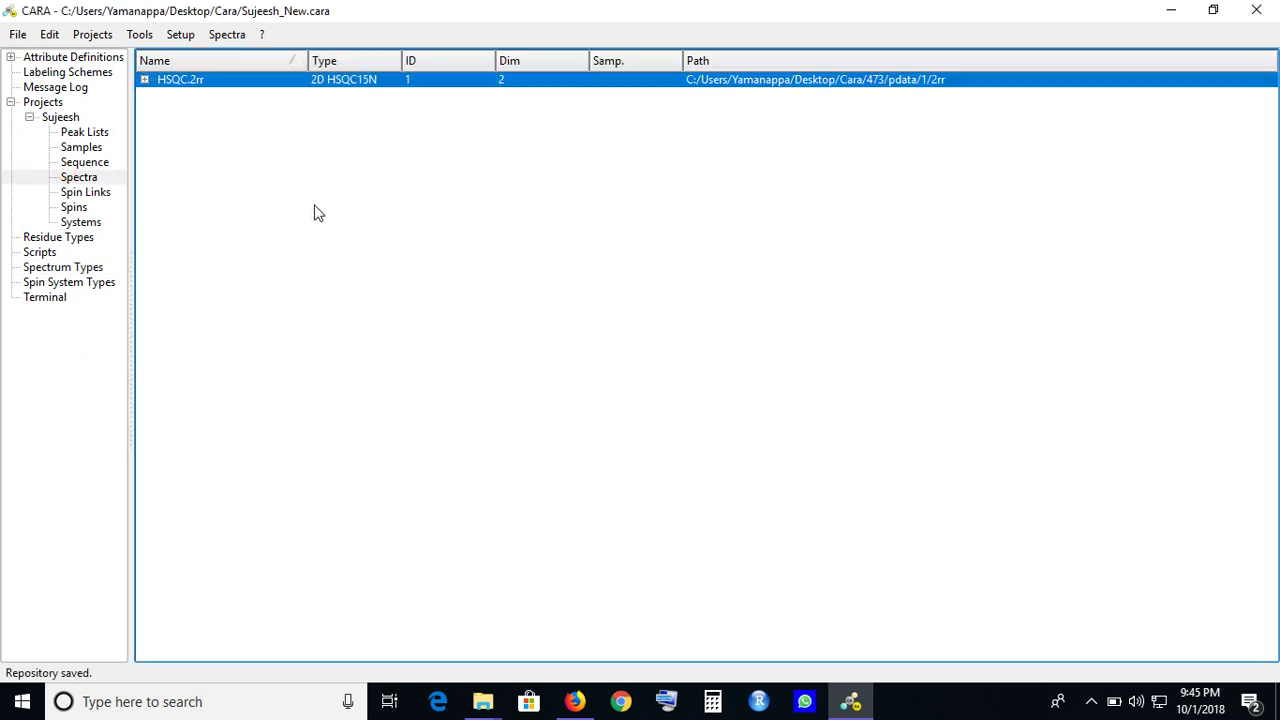
pyautogui.rightClick(314, 207)
pyautogui.moveTo(409, 365)
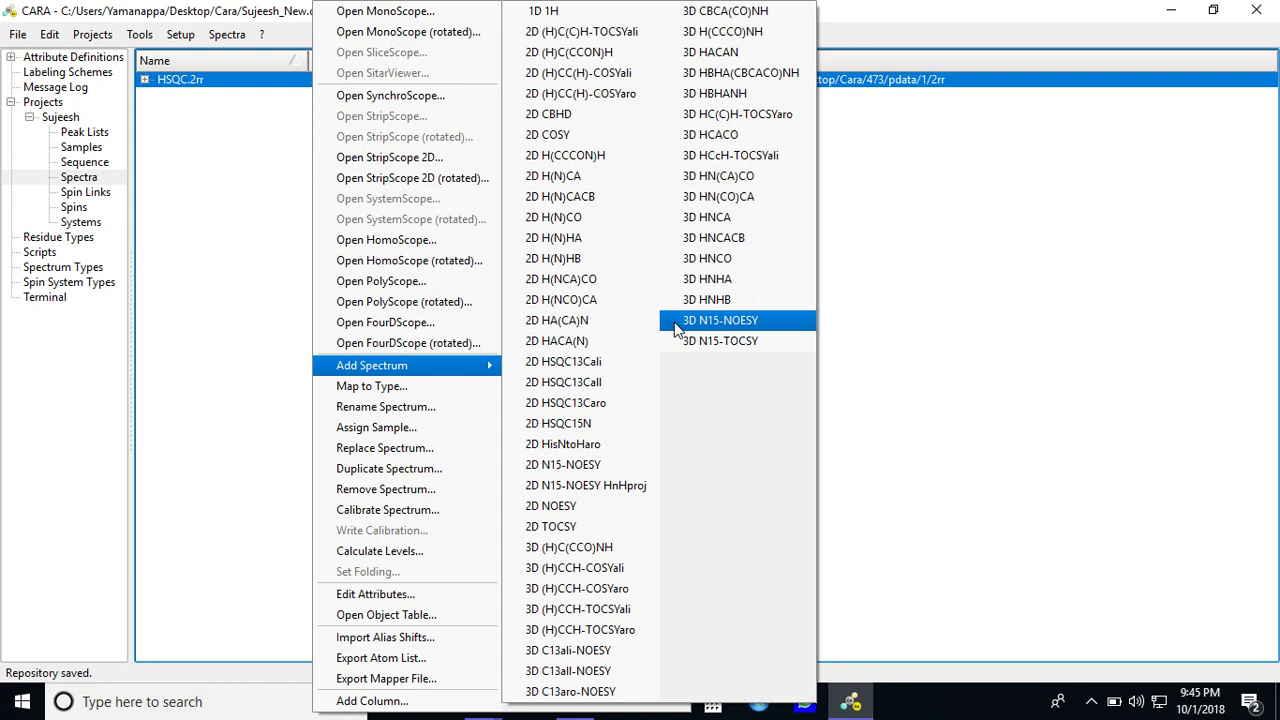
pyautogui.click(943, 314)
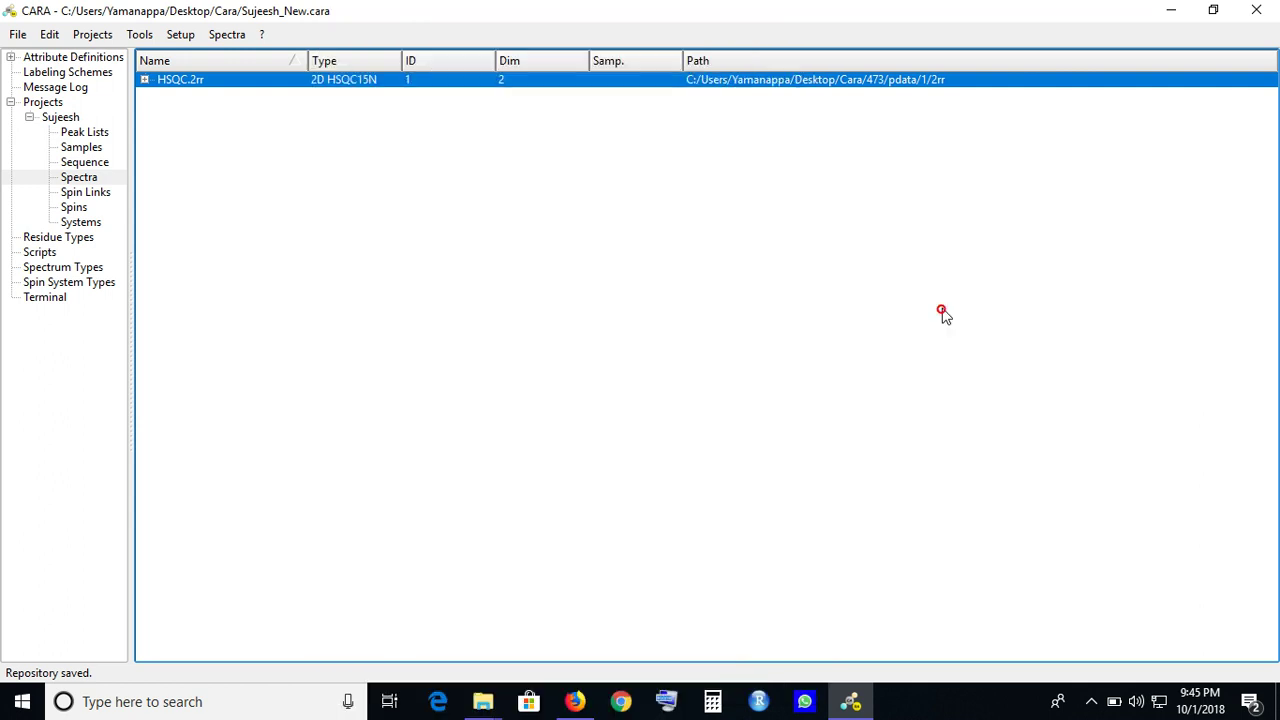
# - Save the repository again and close CARA
pyautogui.click(17, 33)
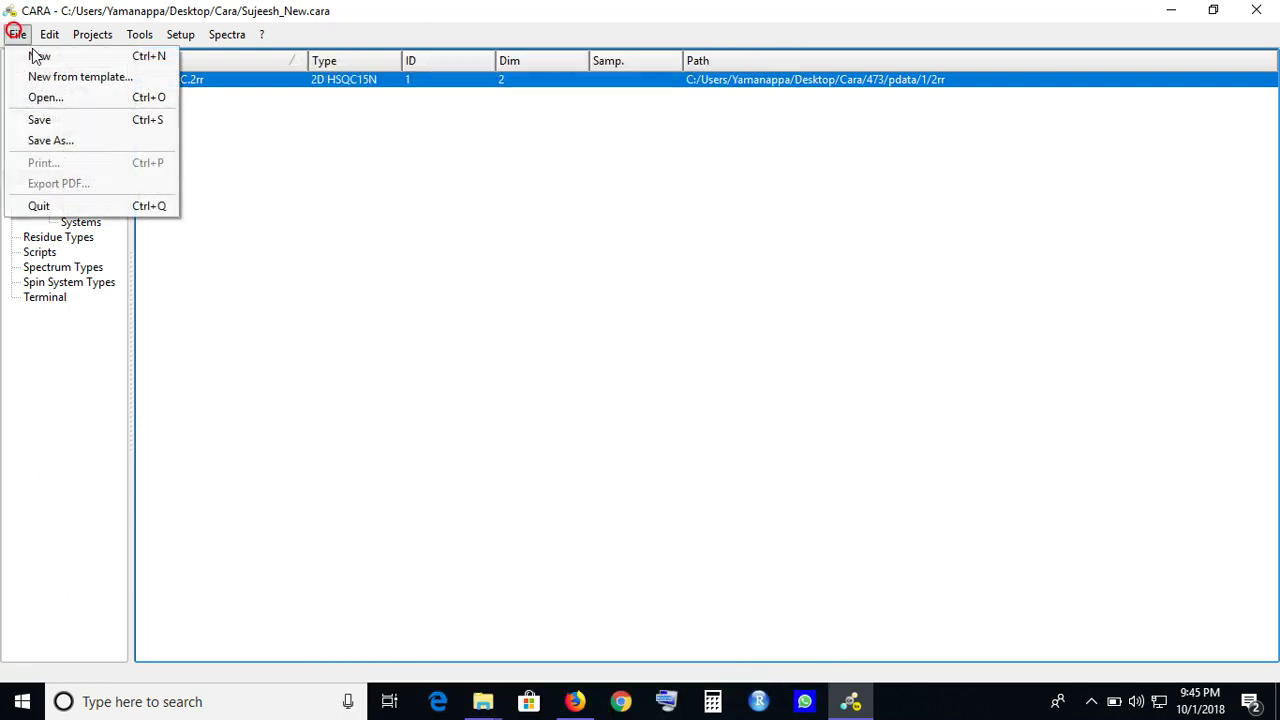
pyautogui.click(39, 119)
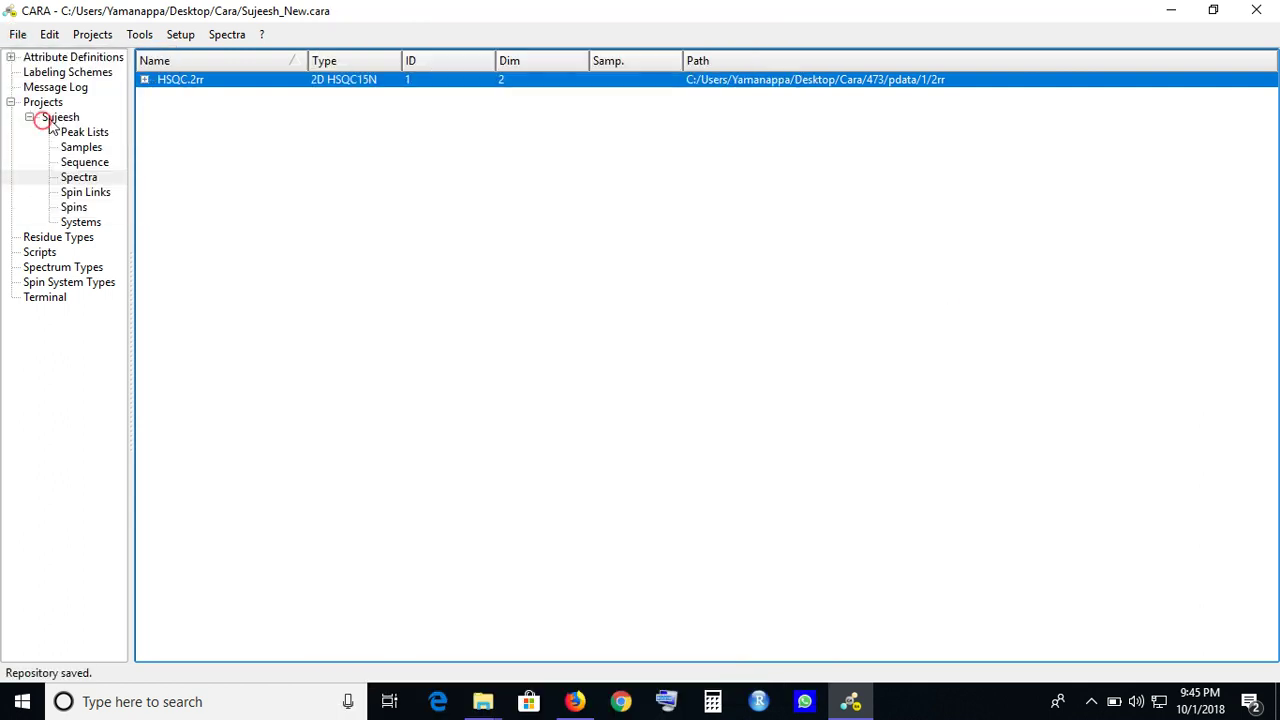
pyautogui.click(1255, 13)
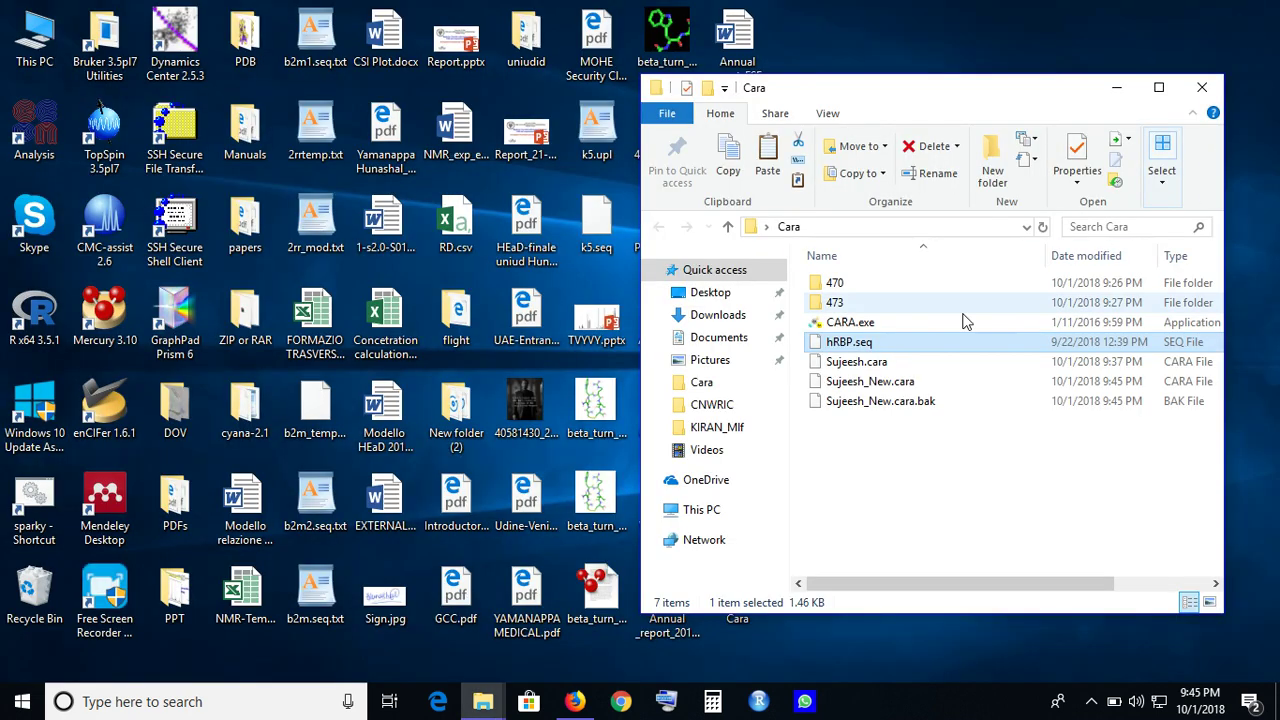
# - Restart CARA from the Cara folder and open the saved repository file with the _New suffix
pyautogui.click(862, 325)
pyautogui.doubleClick(864, 327)
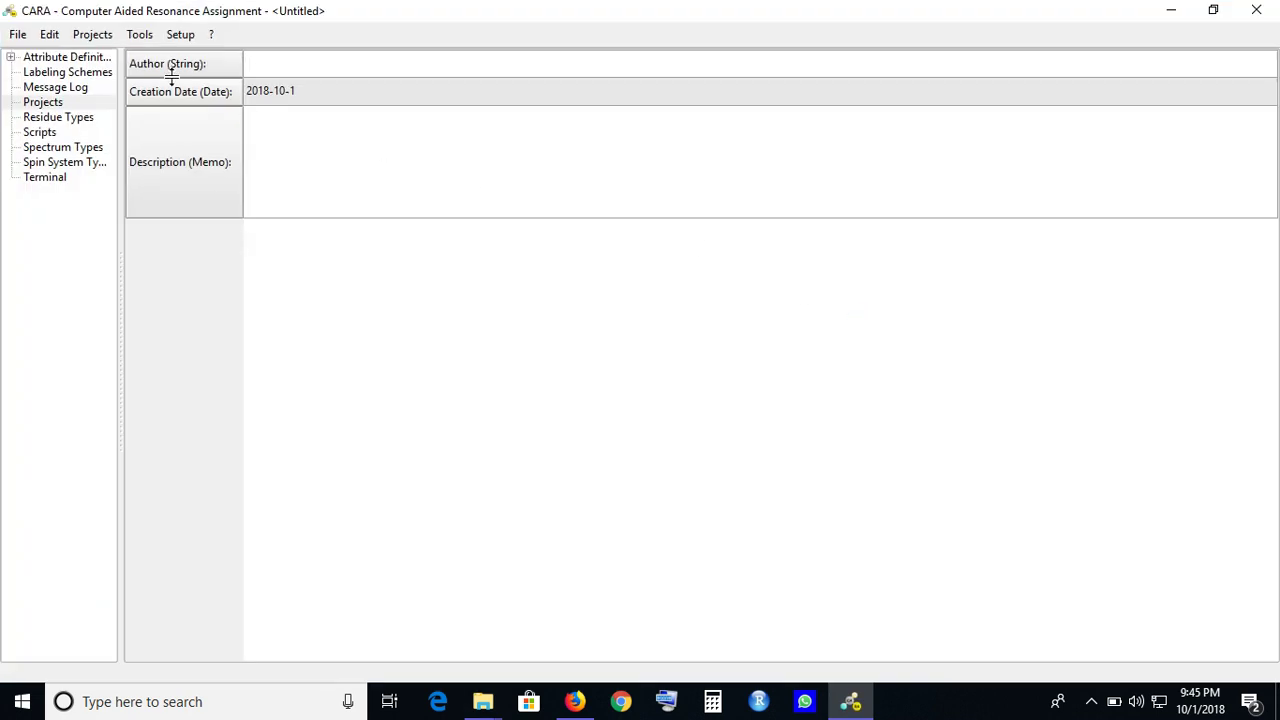
pyautogui.click(18, 34)
pyautogui.click(40, 97)
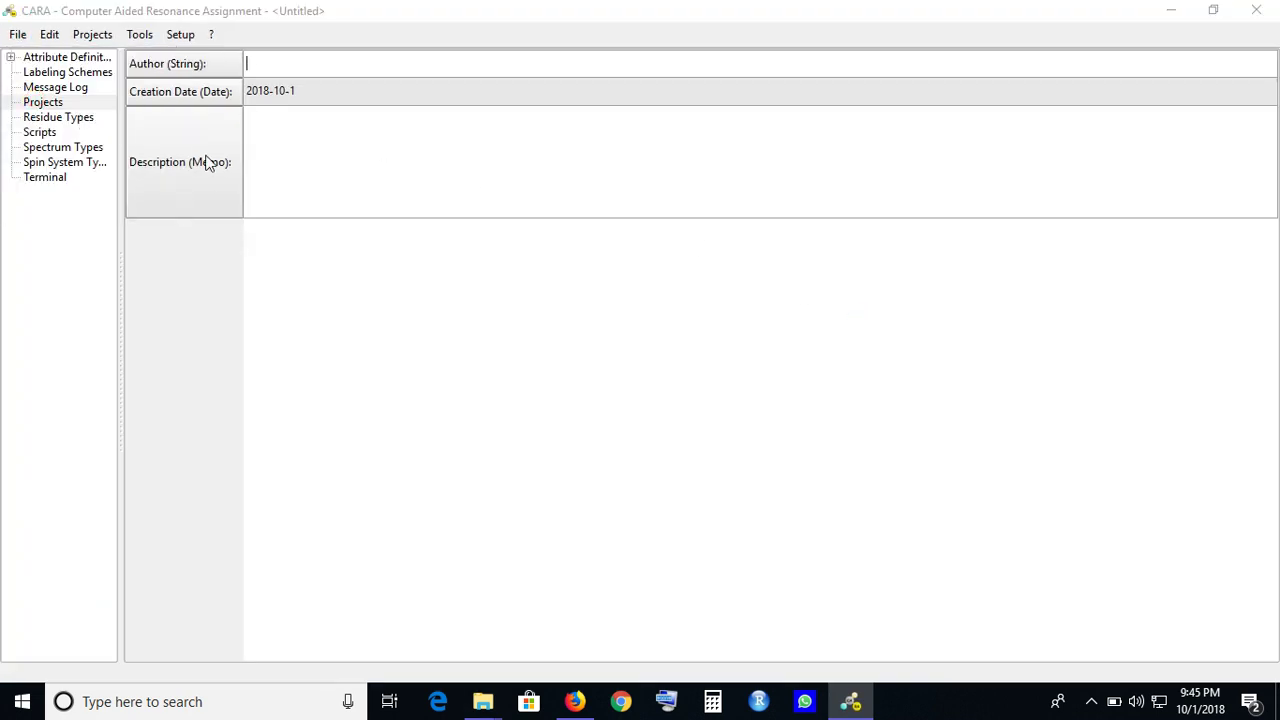
pyautogui.click(586, 239)
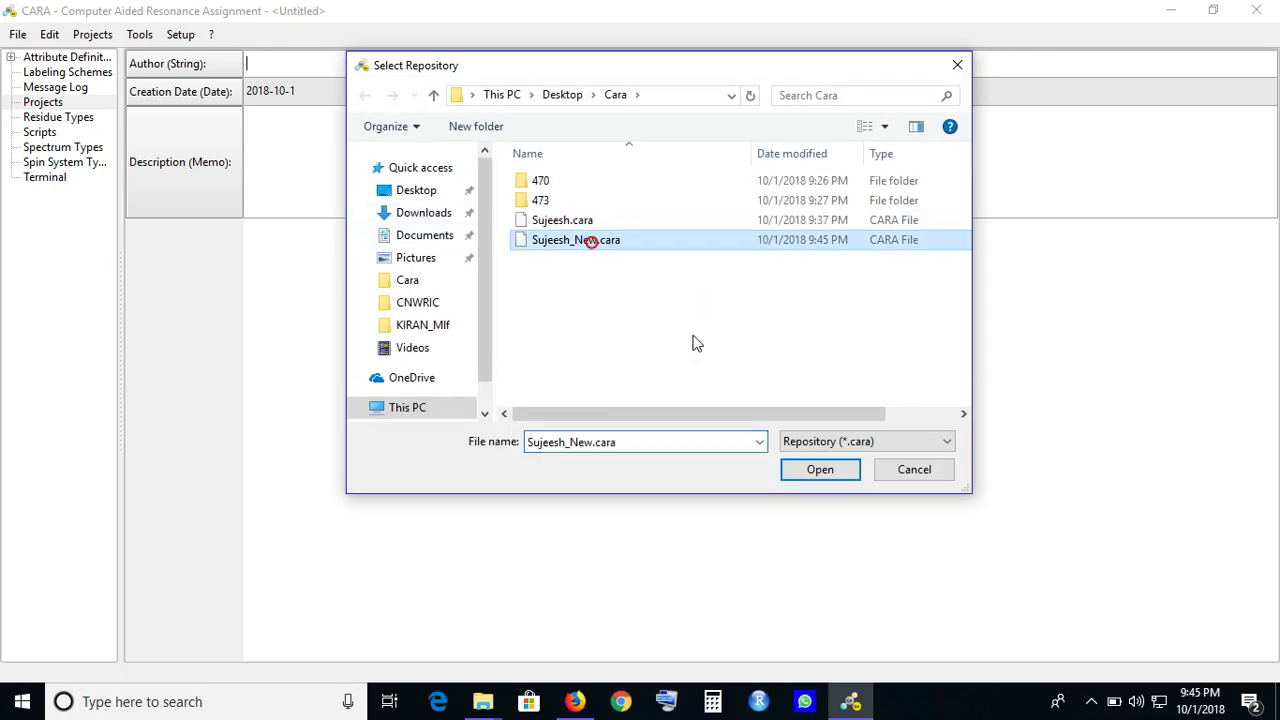
pyautogui.click(820, 472)
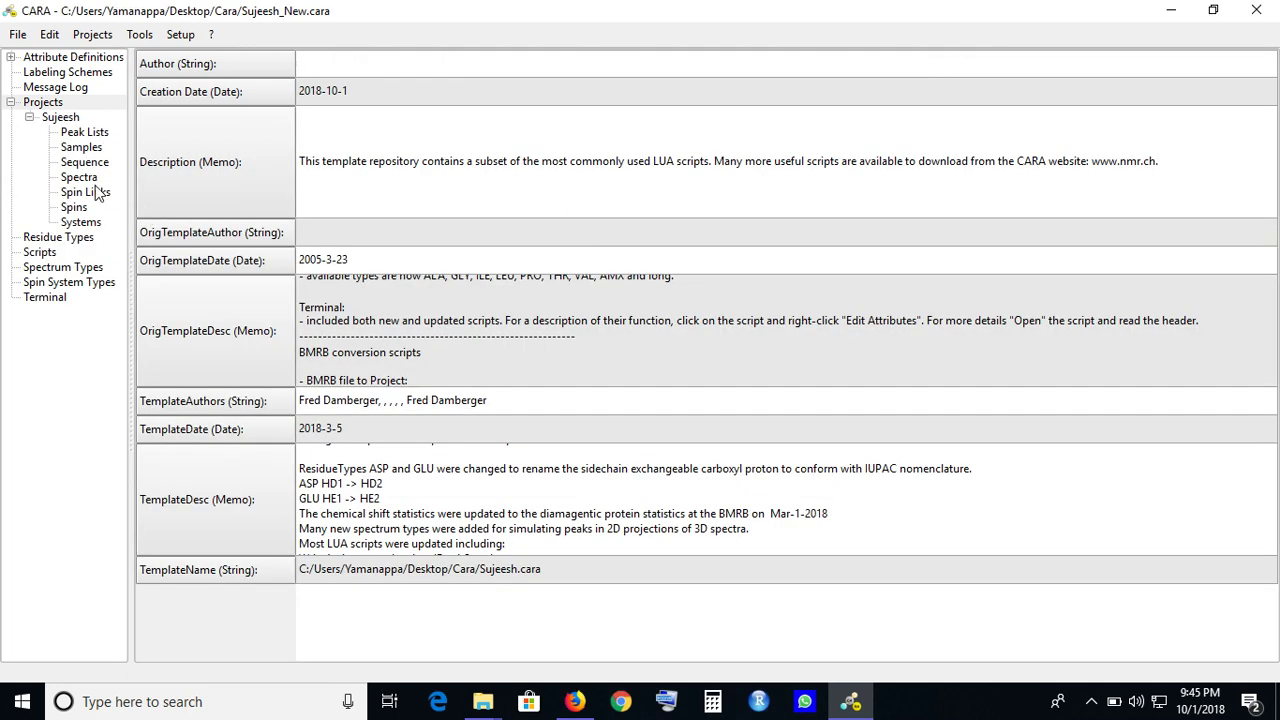
# - Add a 3D HBHACONH spectrum to the project from the Bruker file 470/pdata/1/3rrr, accepting the proposed dimension mapping
pyautogui.click(80, 177)
pyautogui.rightClick(291, 225)
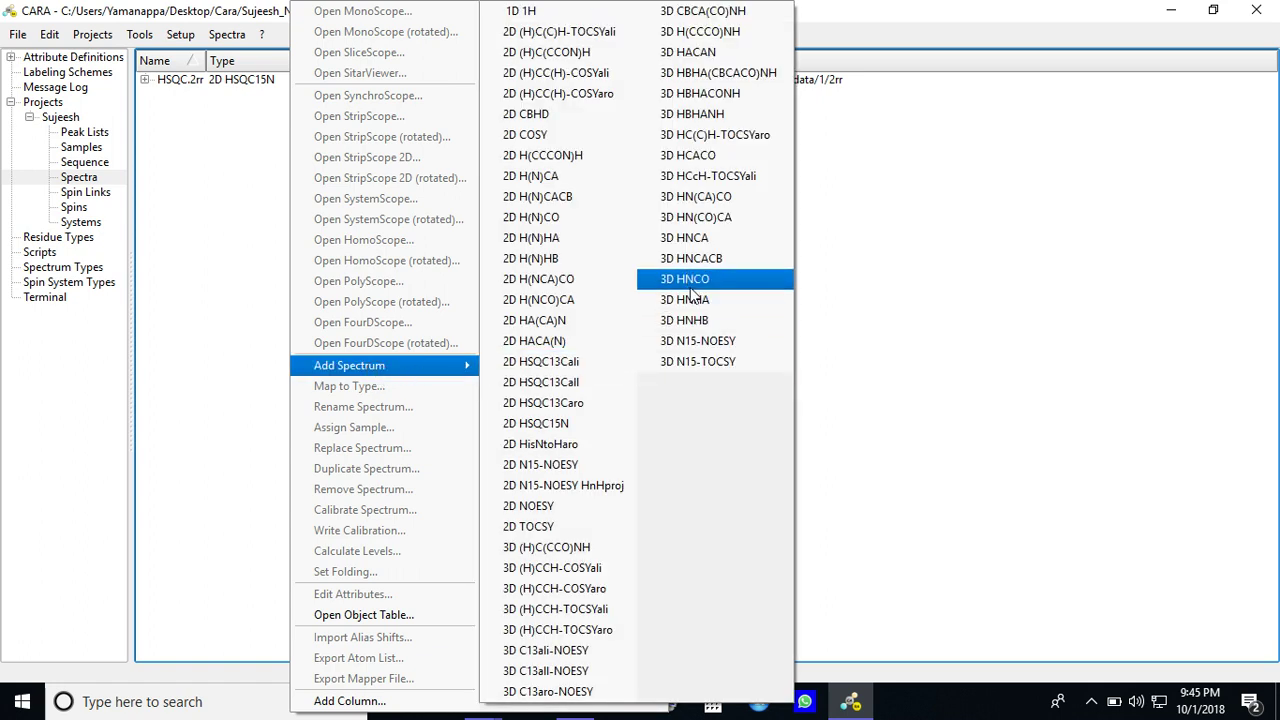
pyautogui.click(720, 102)
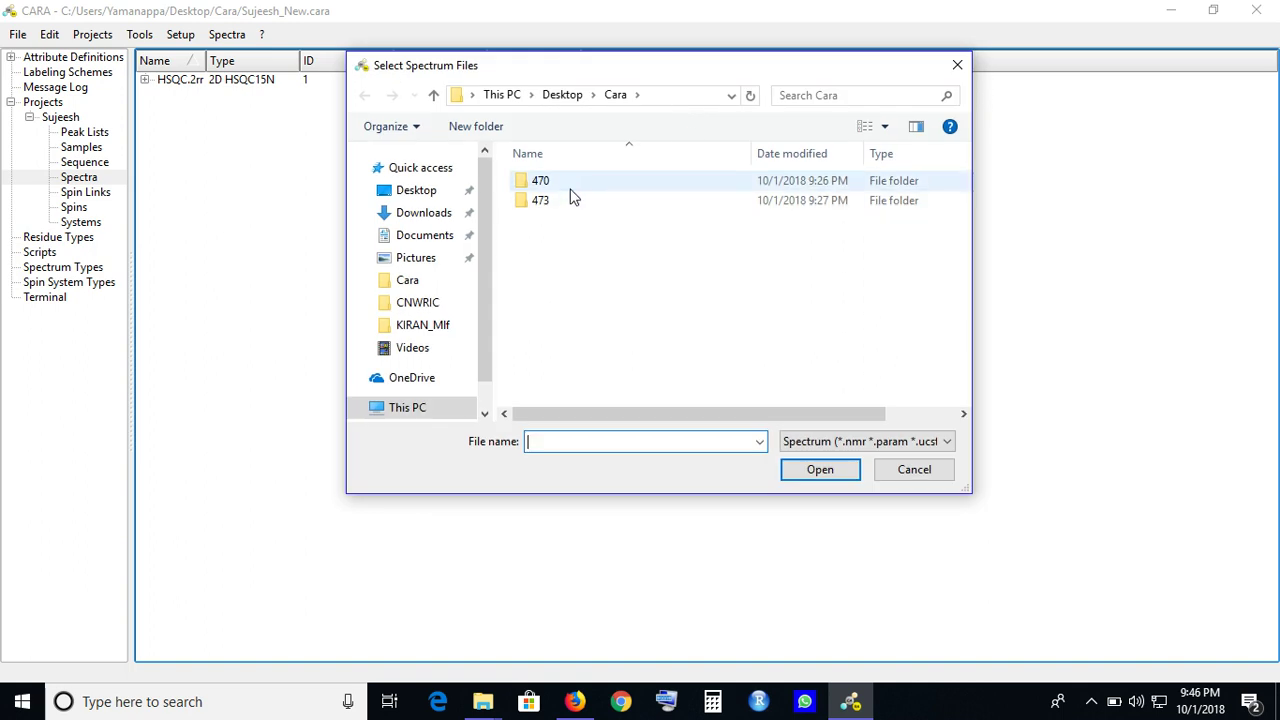
pyautogui.doubleClick(573, 182)
pyautogui.doubleClick(573, 181)
pyautogui.doubleClick(573, 182)
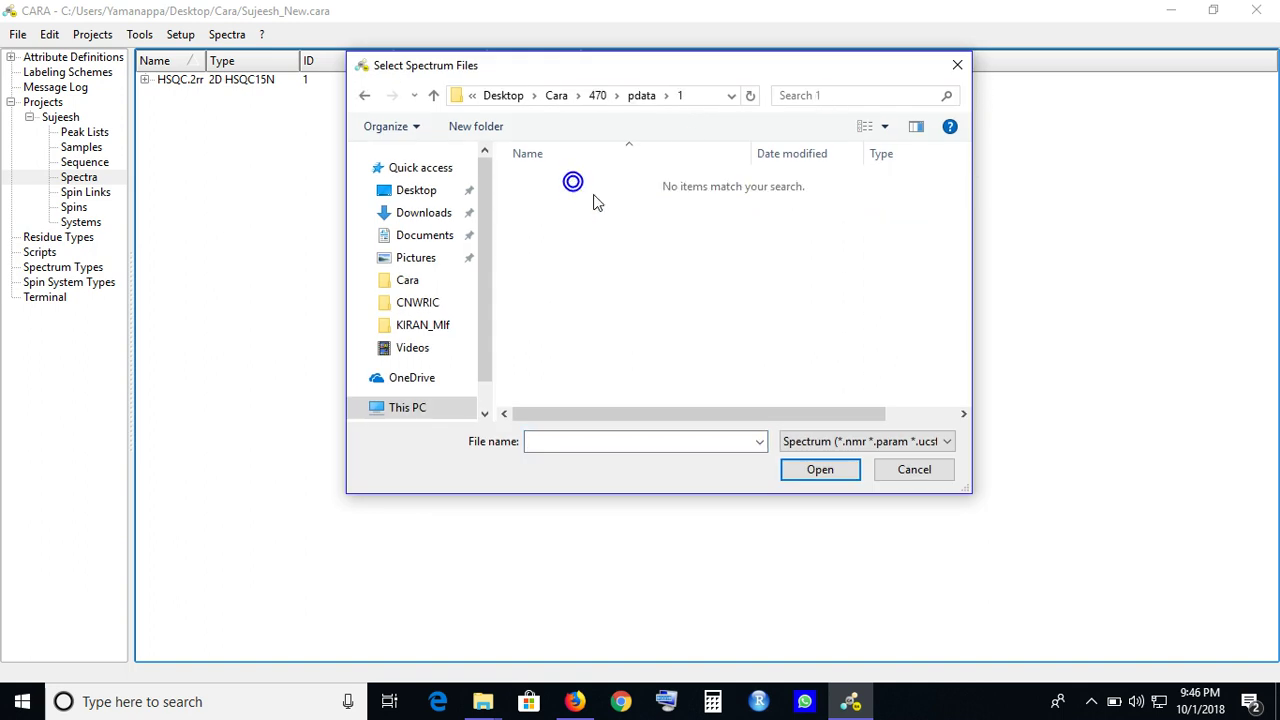
pyautogui.click(852, 442)
pyautogui.click(880, 476)
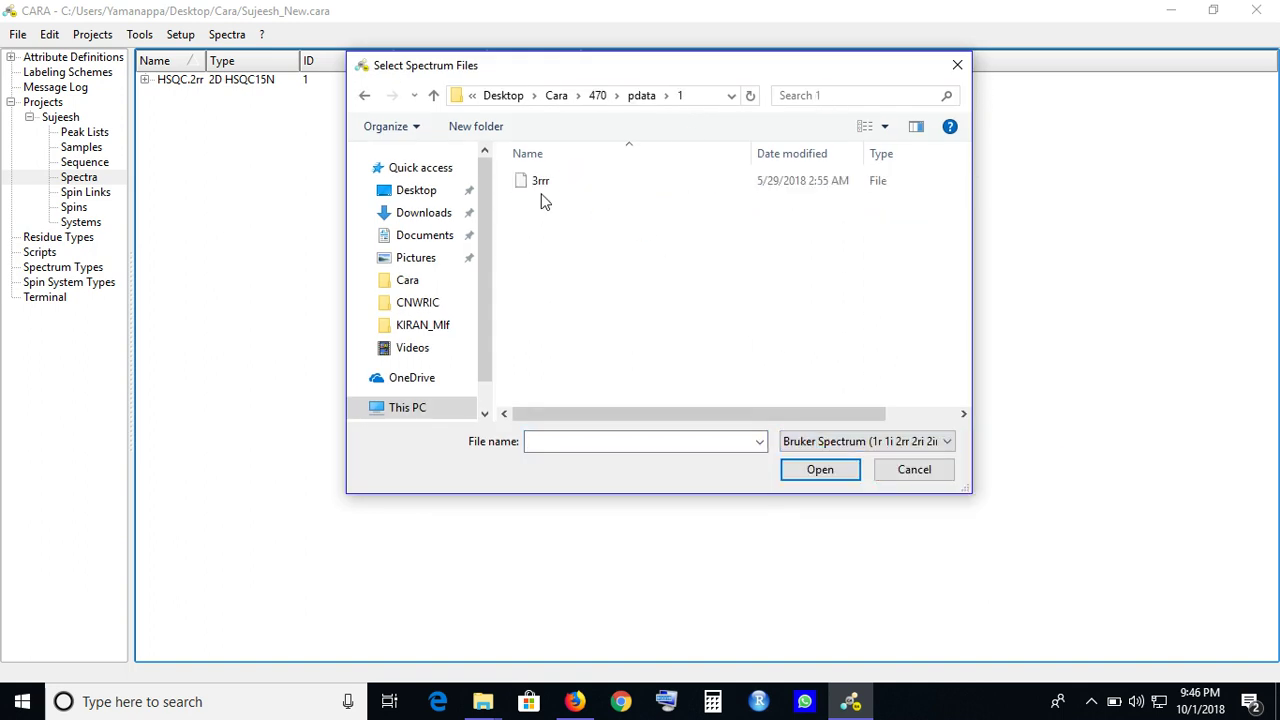
pyautogui.click(541, 181)
pyautogui.click(820, 467)
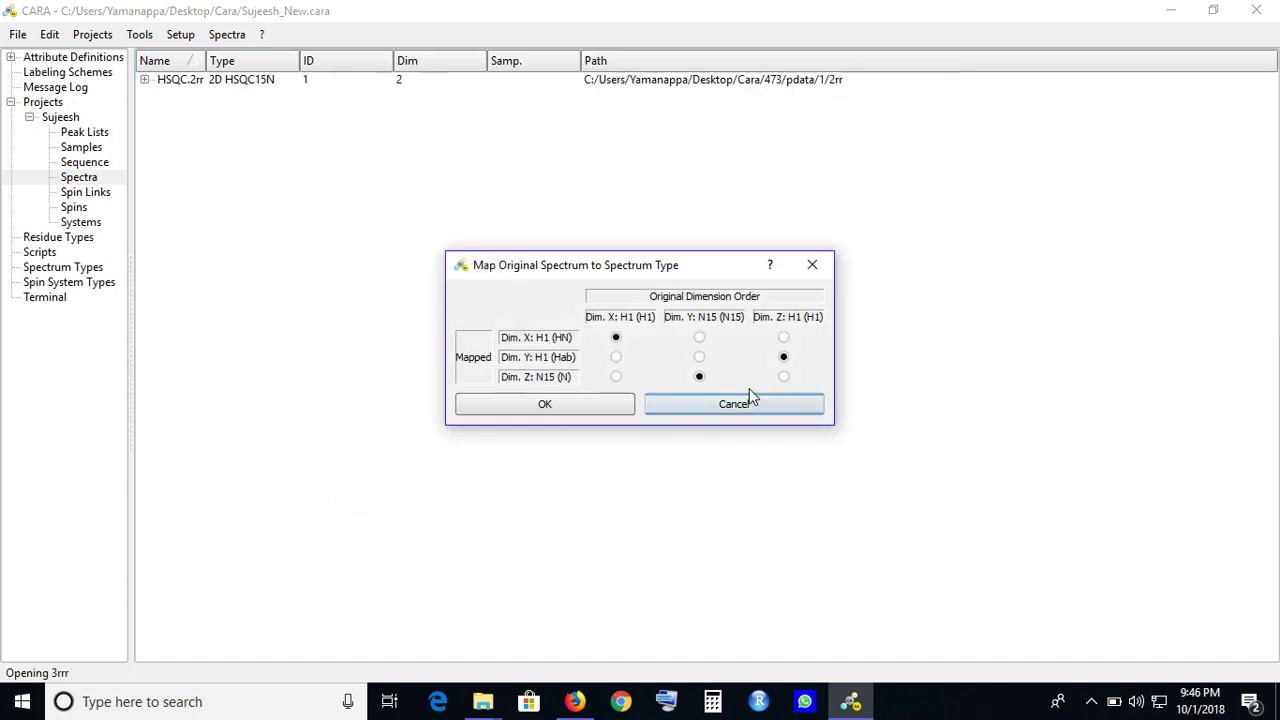
pyautogui.click(591, 403)
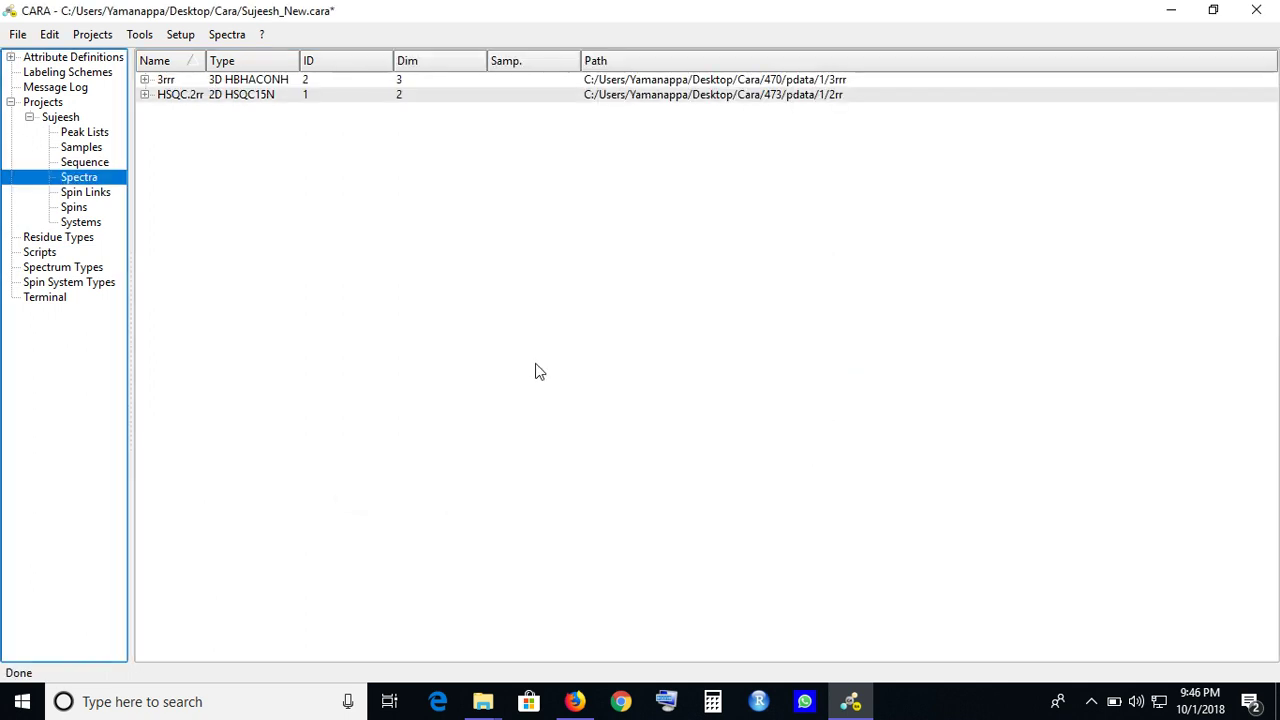
# - Rename the 3rrr spectrum to HBHACONH.3rrr and widen the Name column to fit the full name
pyautogui.click(262, 82)
pyautogui.rightClick(262, 82)
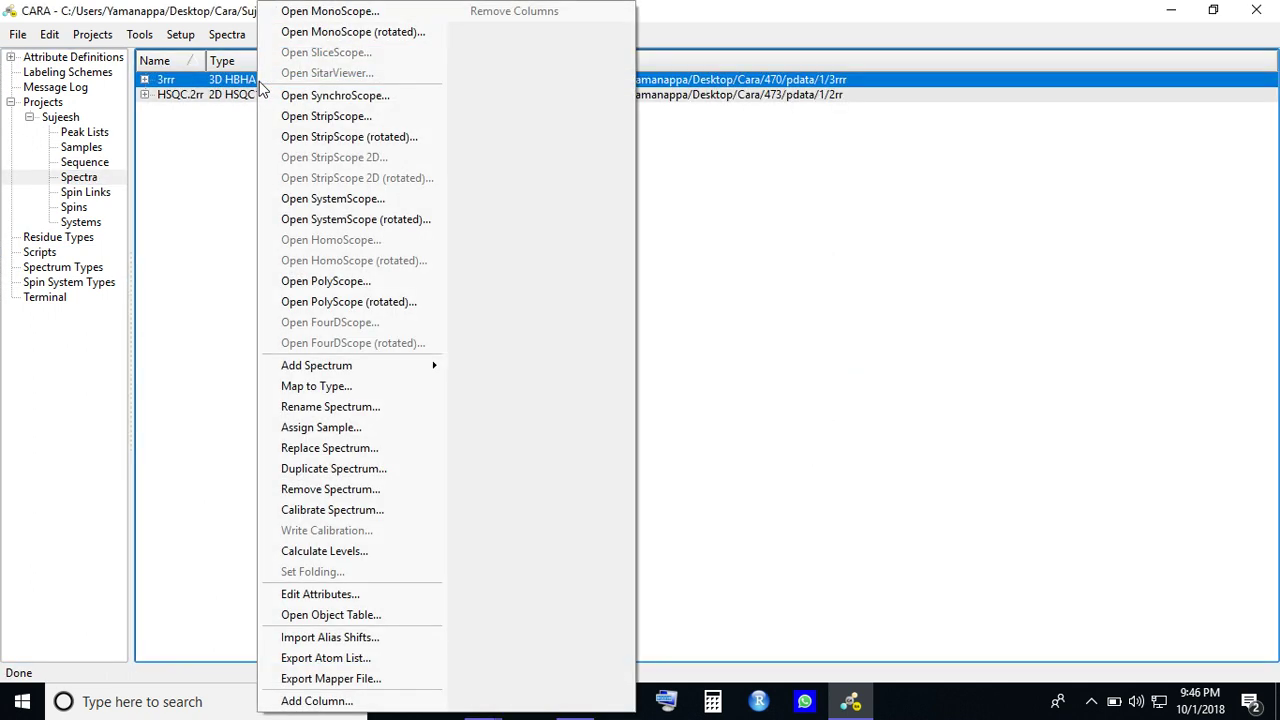
pyautogui.click(290, 406)
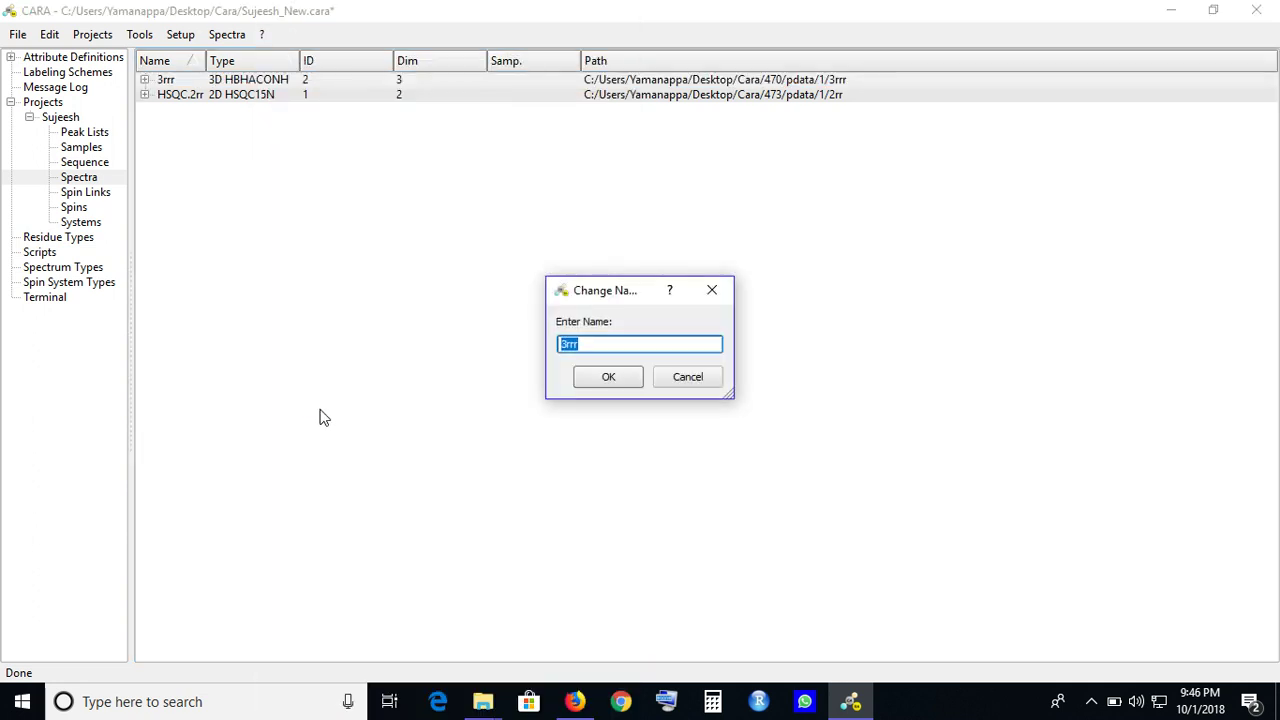
pyautogui.press('End')
pyautogui.press('Home')
pyautogui.write('HBHACONH')
pyautogui.click(586, 377)
pyautogui.moveTo(206, 60); pyautogui.dragTo(280, 60)
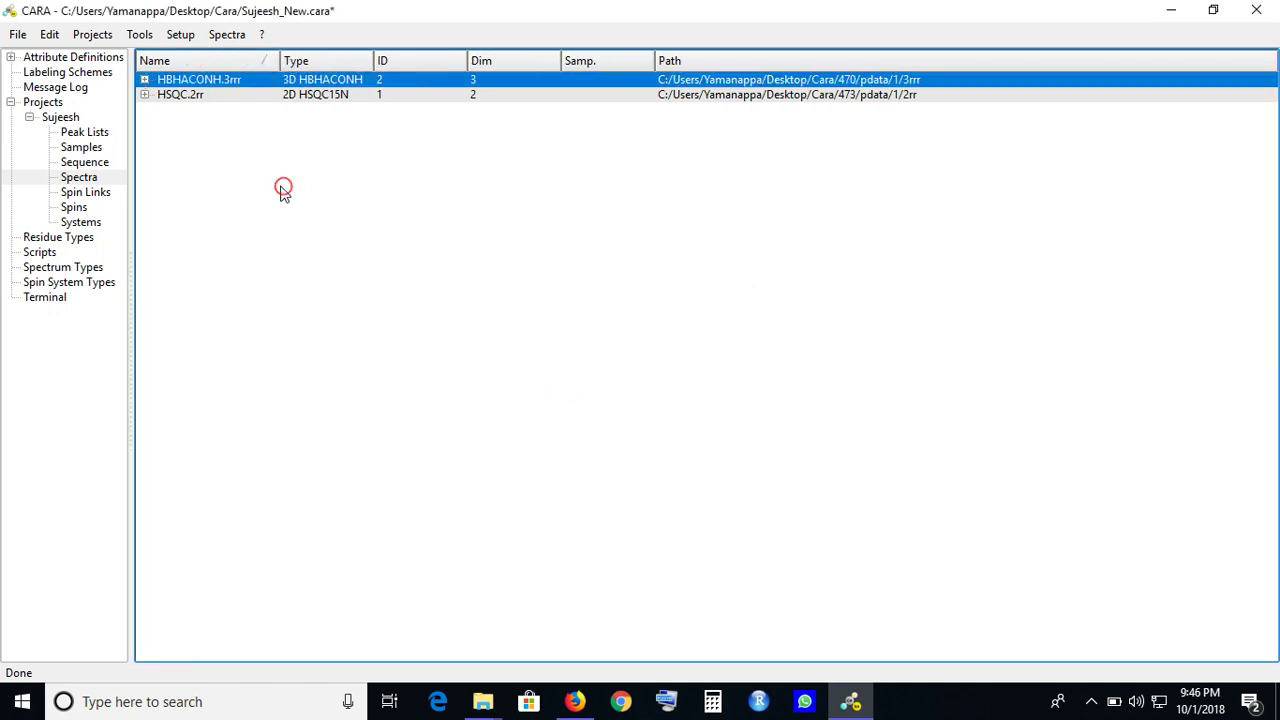
# - Open the HSQC.2rr spectrum in SynchroScope
pyautogui.click(333, 96)
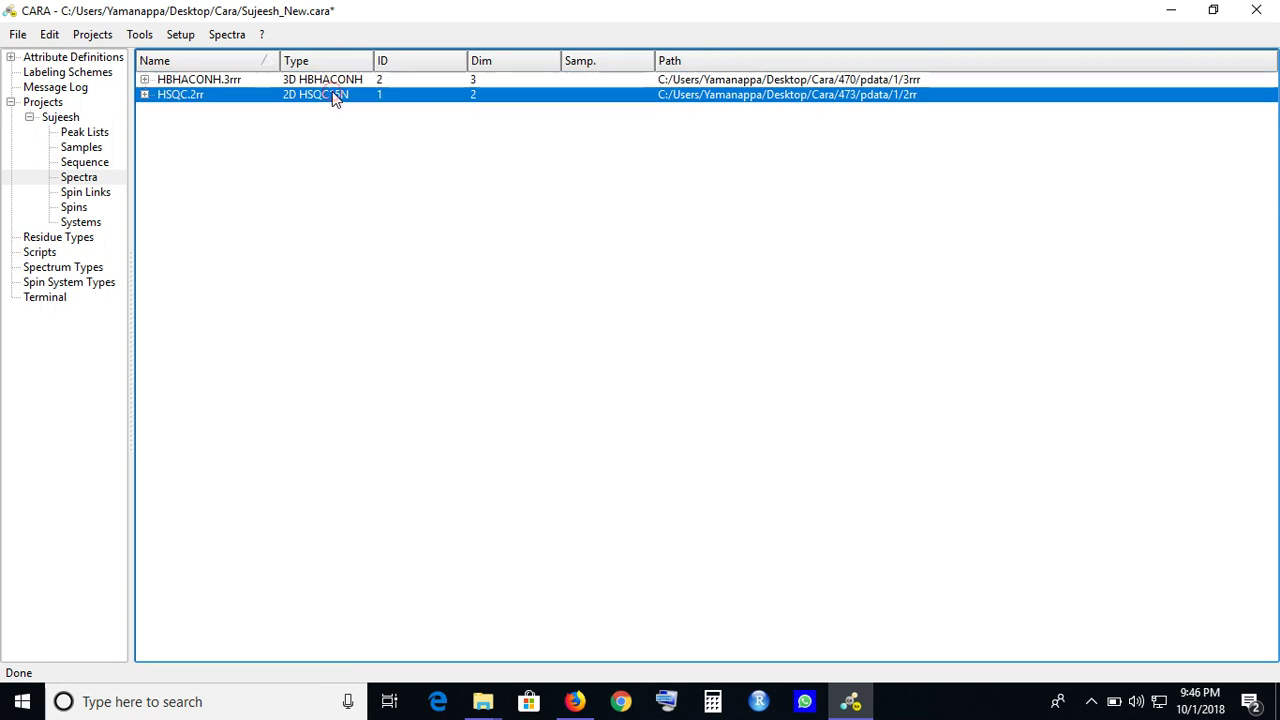
pyautogui.rightClick(330, 97)
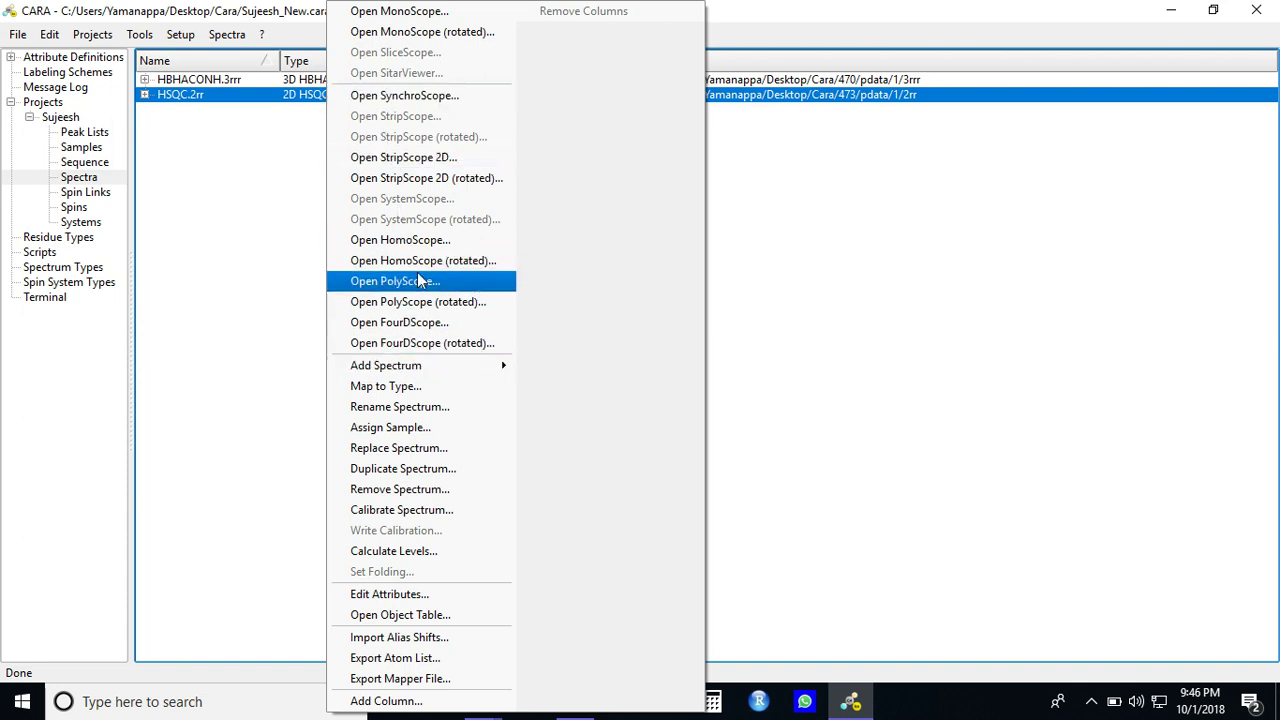
pyautogui.click(418, 96)
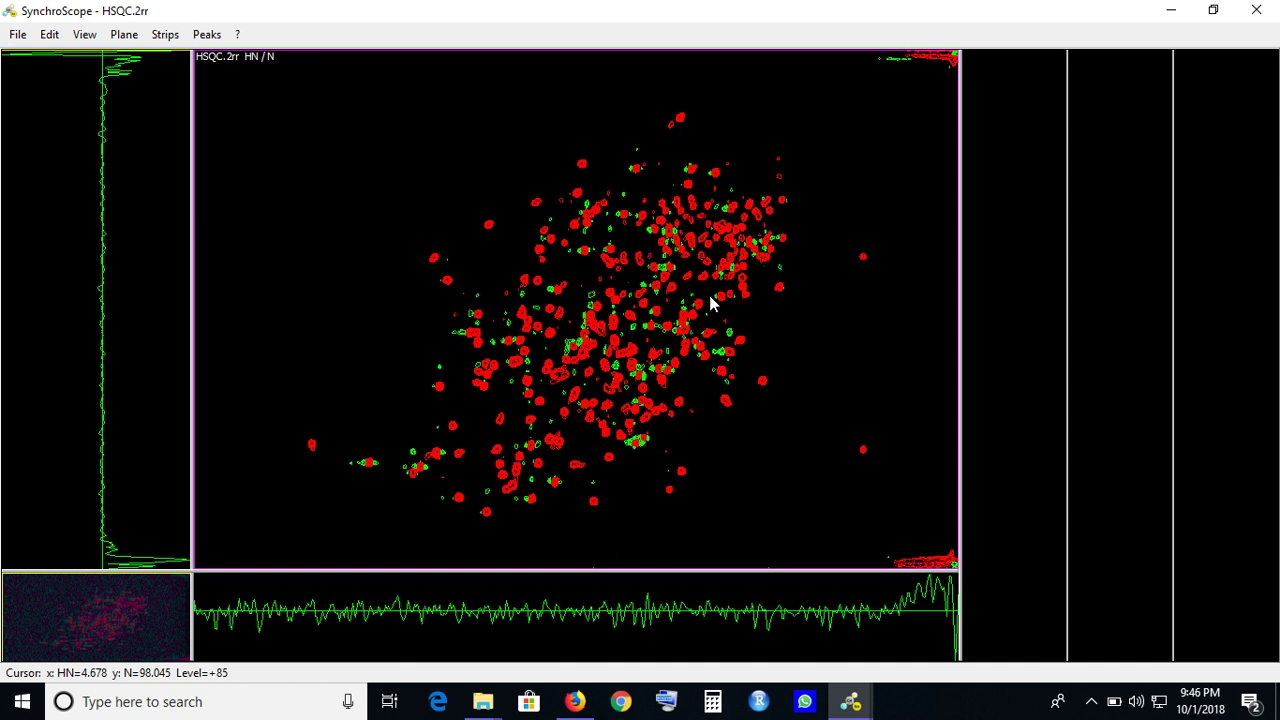
# - Inspect the HSQC peaks up close and at lower magnification, ending with the whole plane fitted to the window
pyautogui.moveTo(561, 143); pyautogui.dragTo(623, 227)
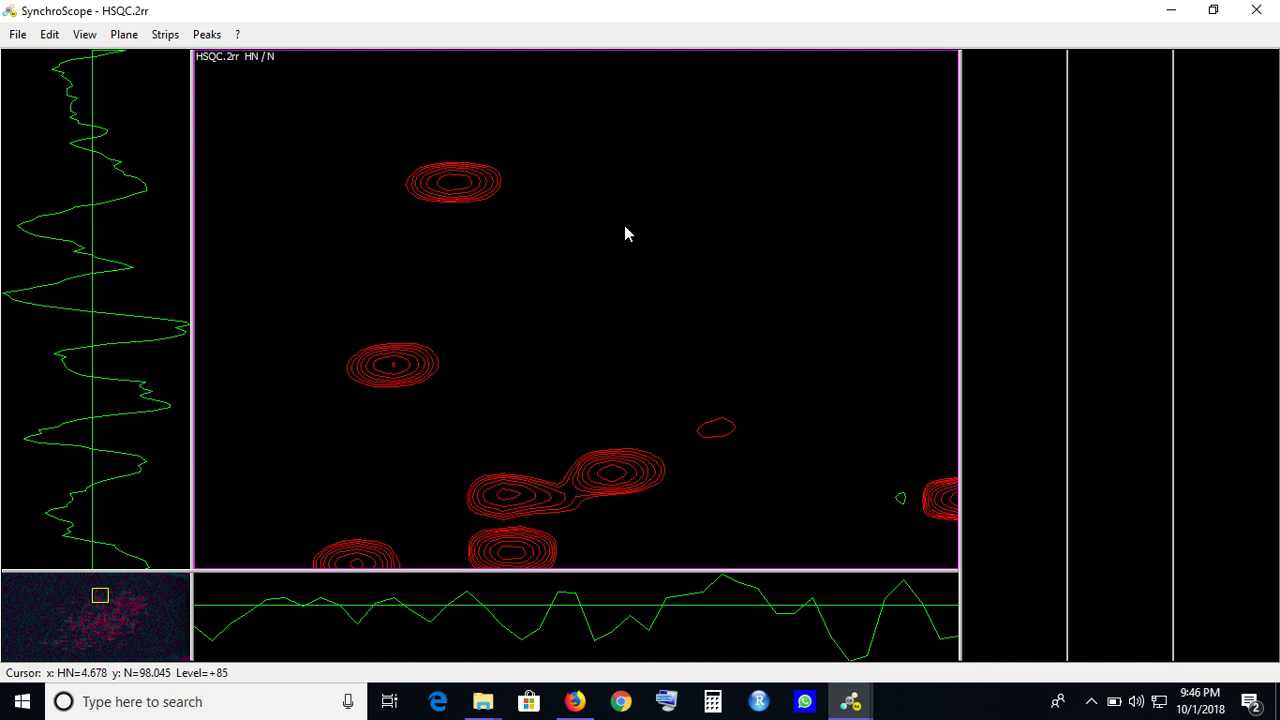
pyautogui.scroll(-5, 624, 233)
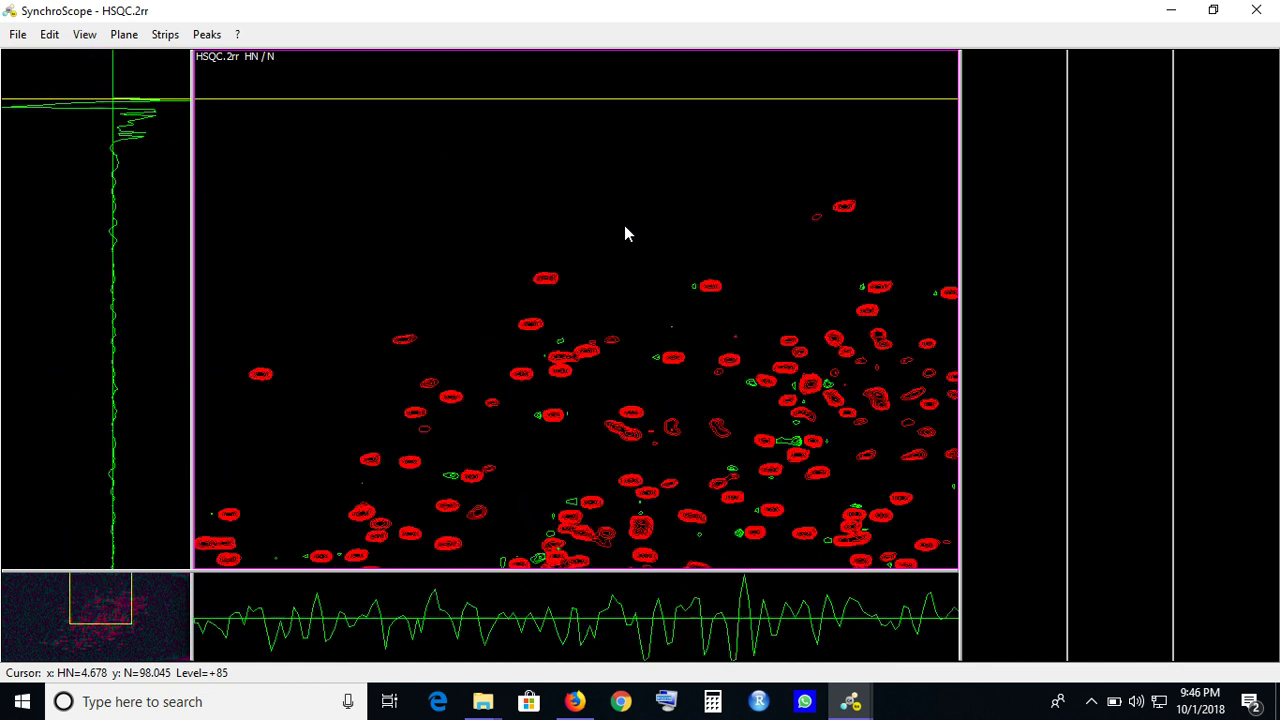
pyautogui.scroll(-2, 624, 233)
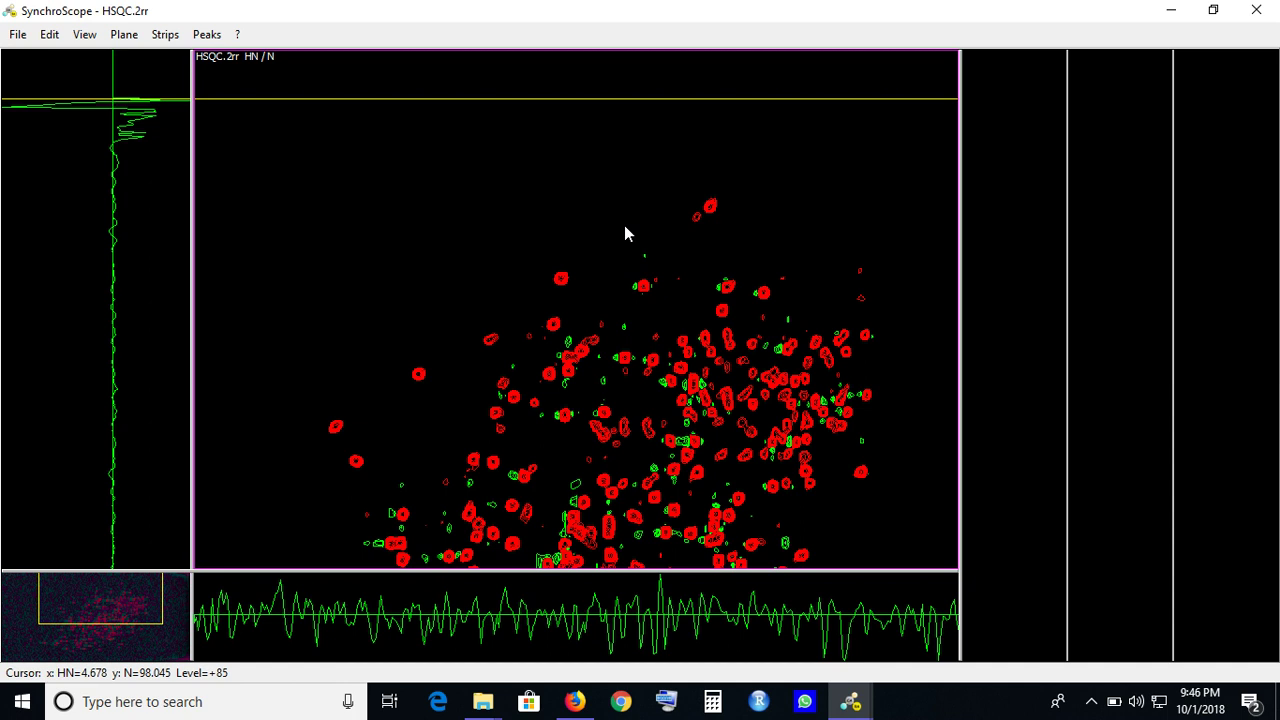
pyautogui.scroll(-1, 624, 233)
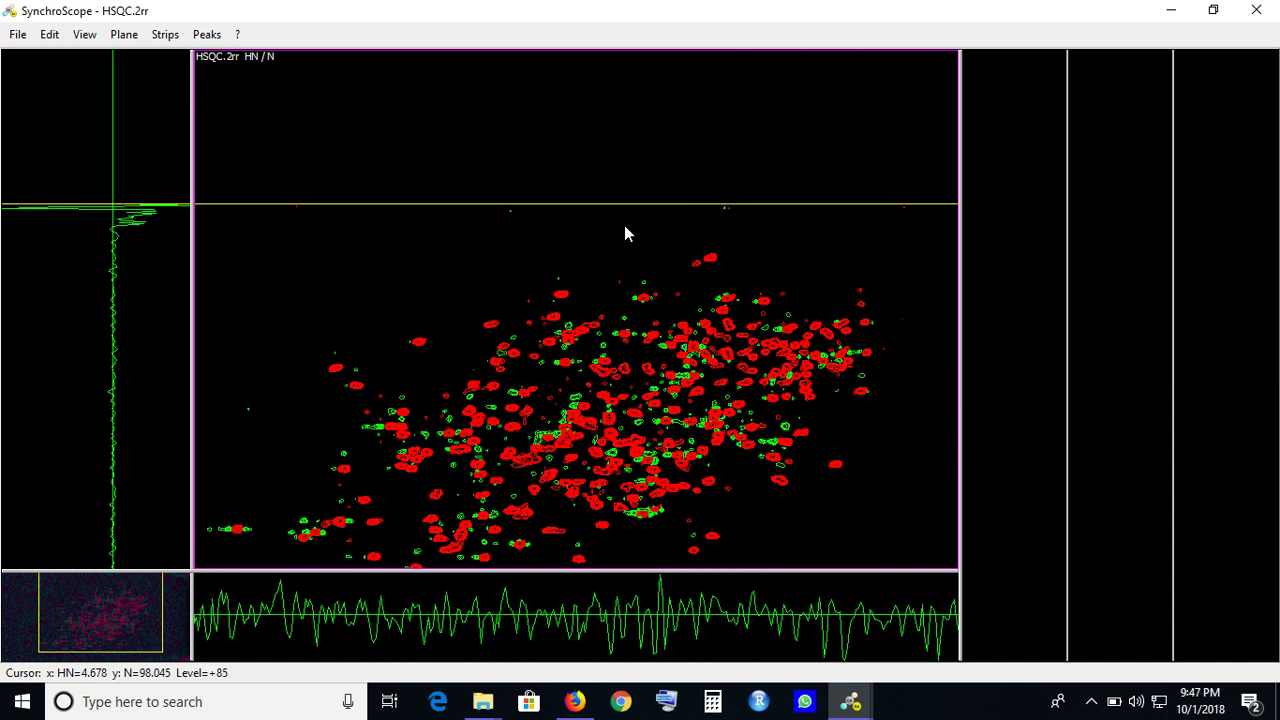
pyautogui.scroll(-1, 625, 227)
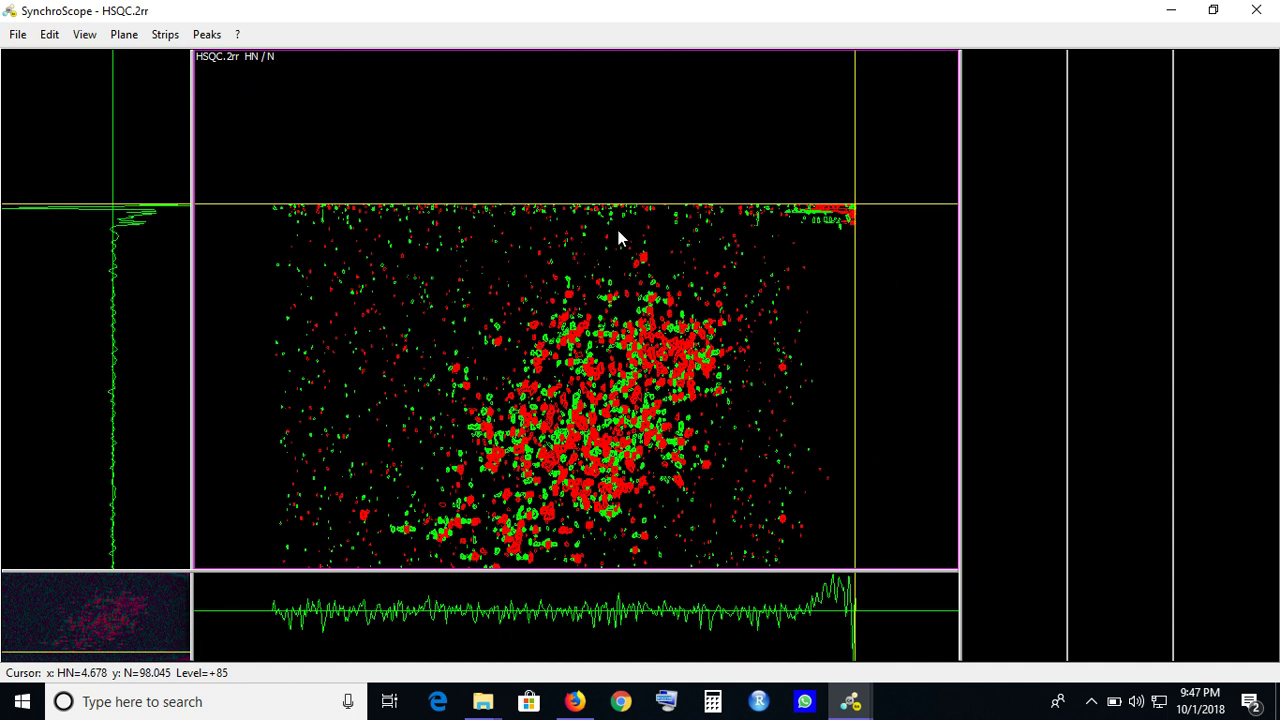
pyautogui.rightClick(618, 231)
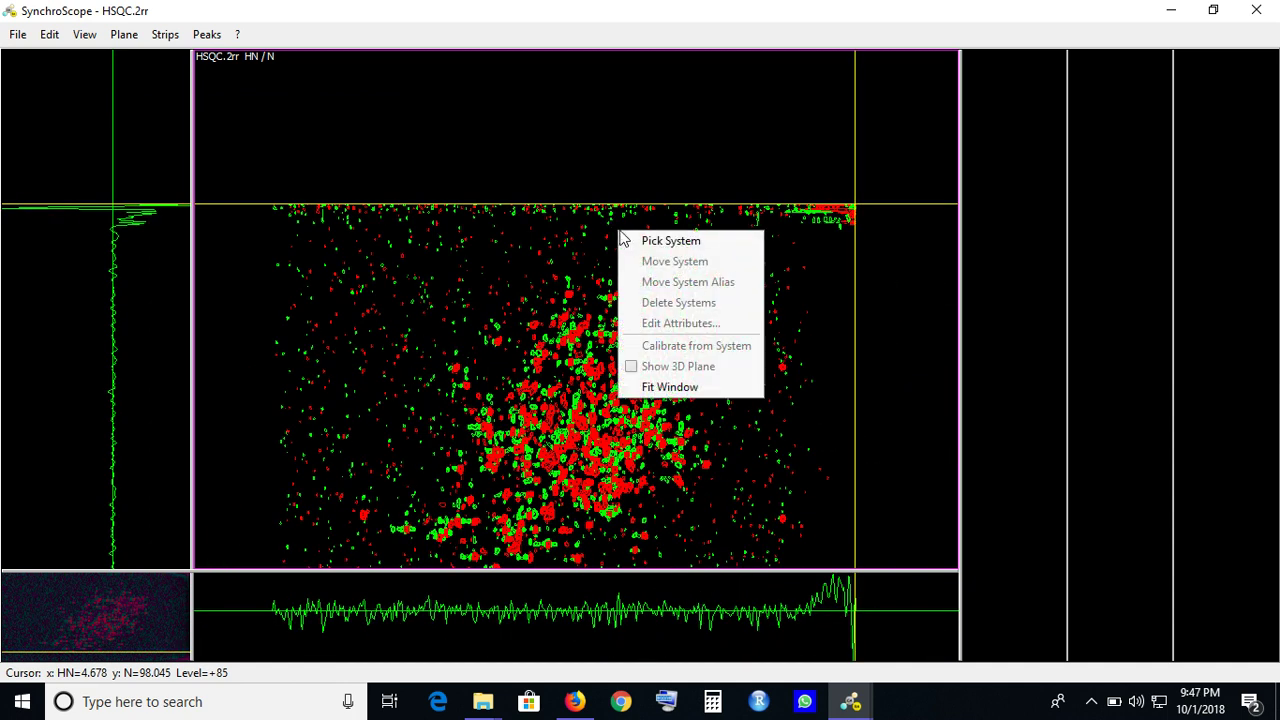
pyautogui.click(670, 387)
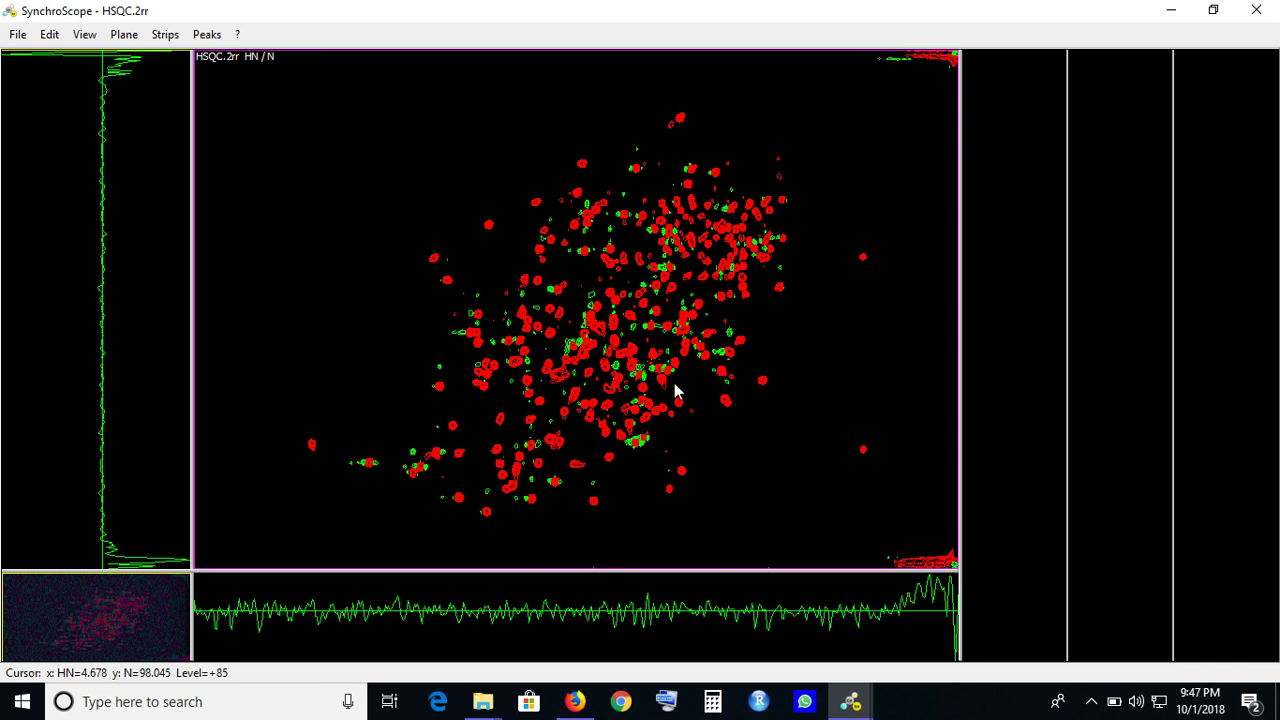
# - Set the HSQC plane's contour factor to 1.14 and threshold to 100, with the option Both
pyautogui.press('c')
pyautogui.press('p')
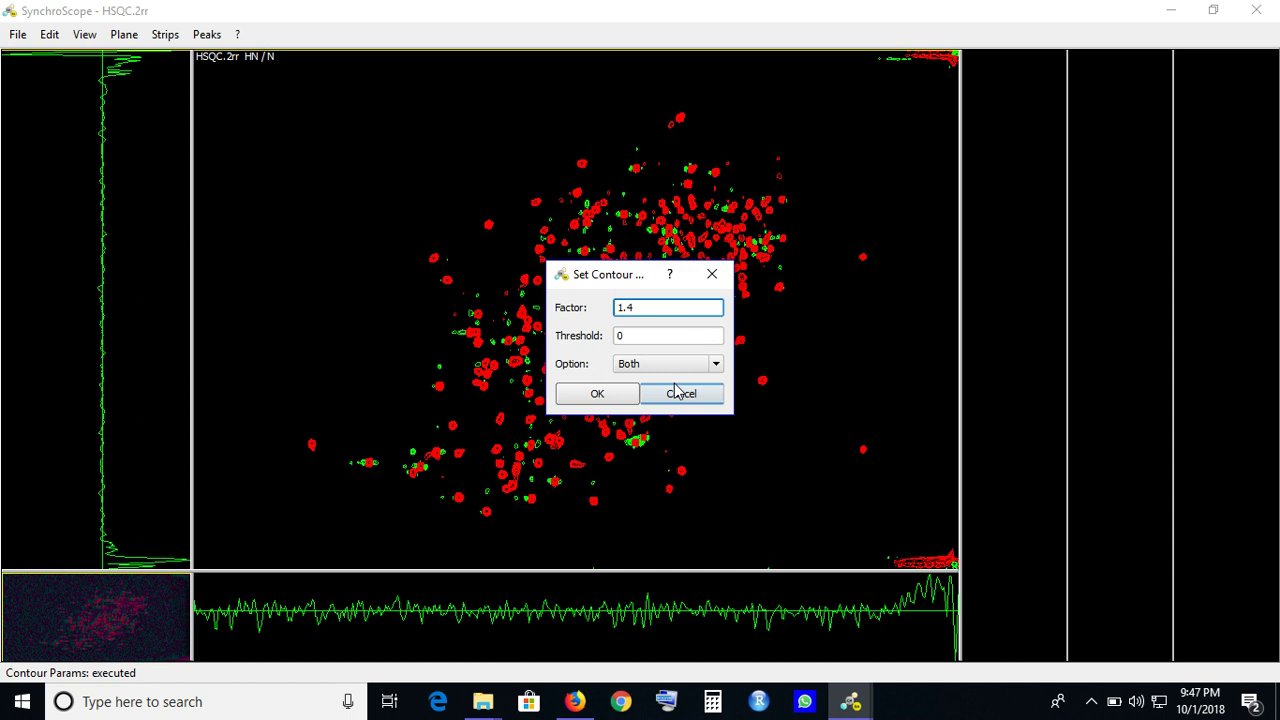
pyautogui.write('1')
pyautogui.press('Tab')
pyautogui.write('100')
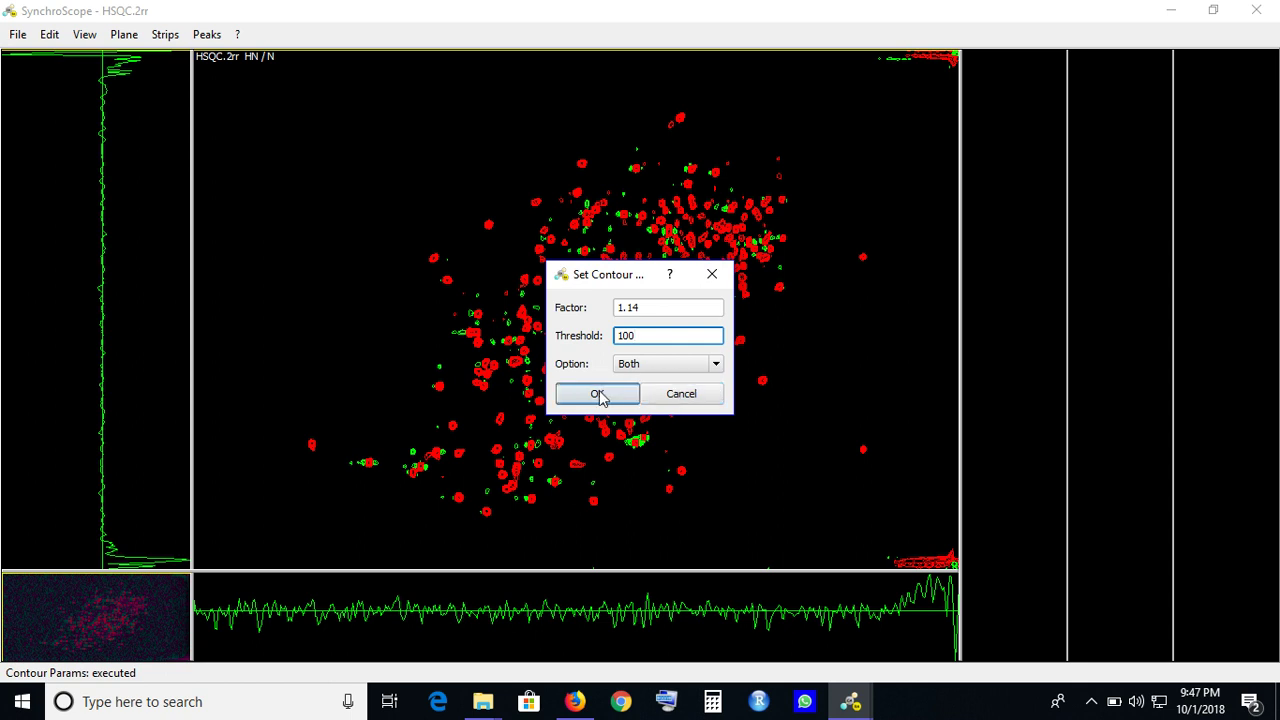
pyautogui.click(597, 394)
# - Raise the HSQC plane's contour threshold to 200
pyautogui.press('c')
pyautogui.press('p')
pyautogui.press('Tab')
pyautogui.write('200')
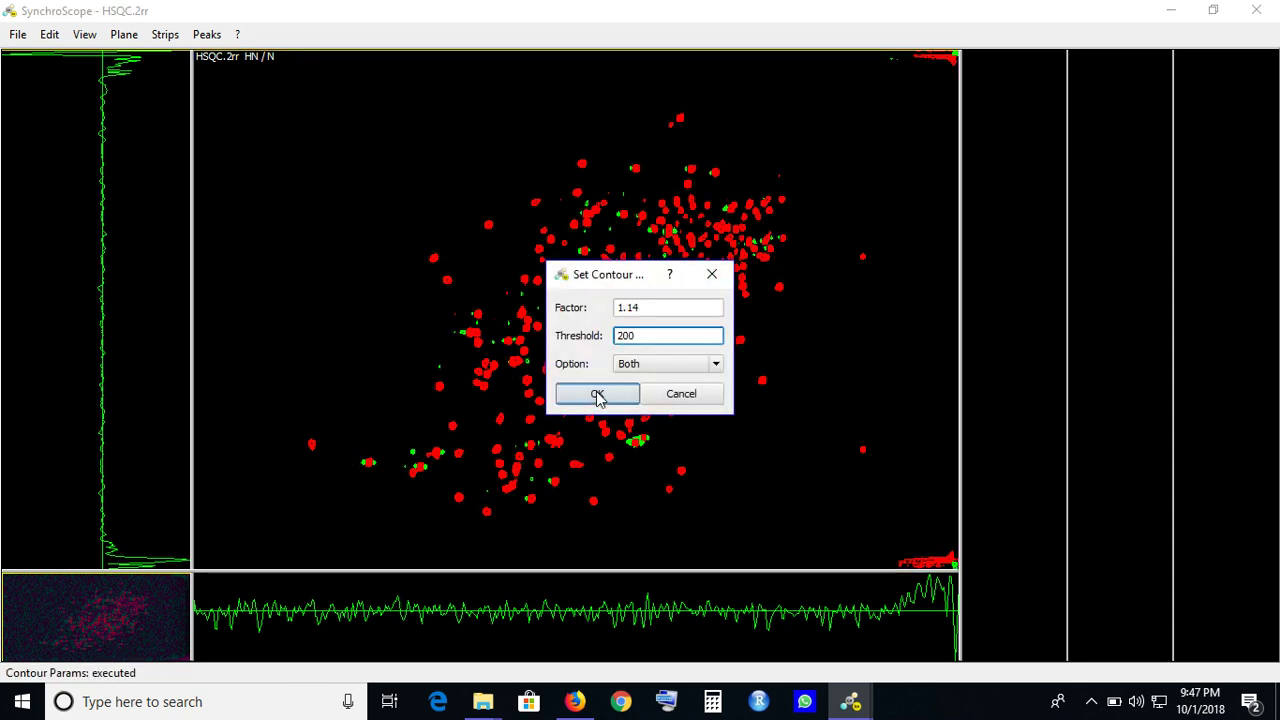
pyautogui.click(597, 394)
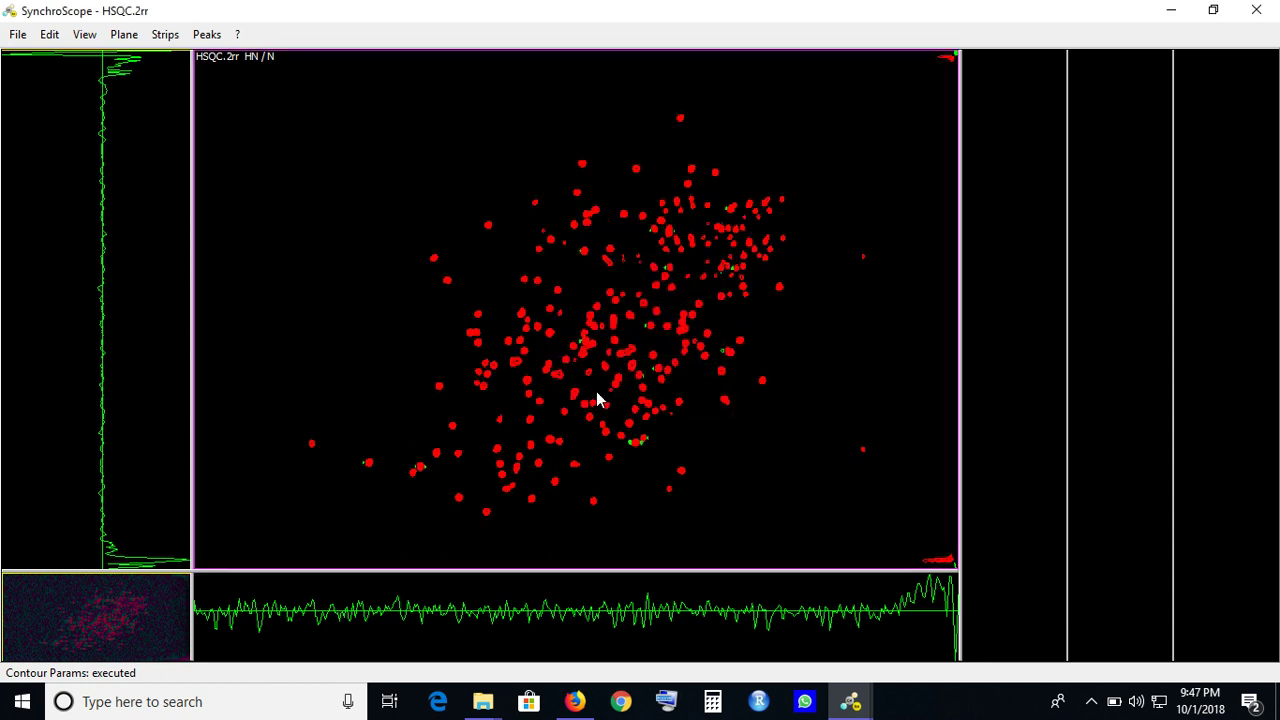
# - Adjust the HSQC plane's contour threshold once more to suppress the remaining weak and negative contours
pyautogui.press('c')
pyautogui.press('p')
pyautogui.press('Tab')
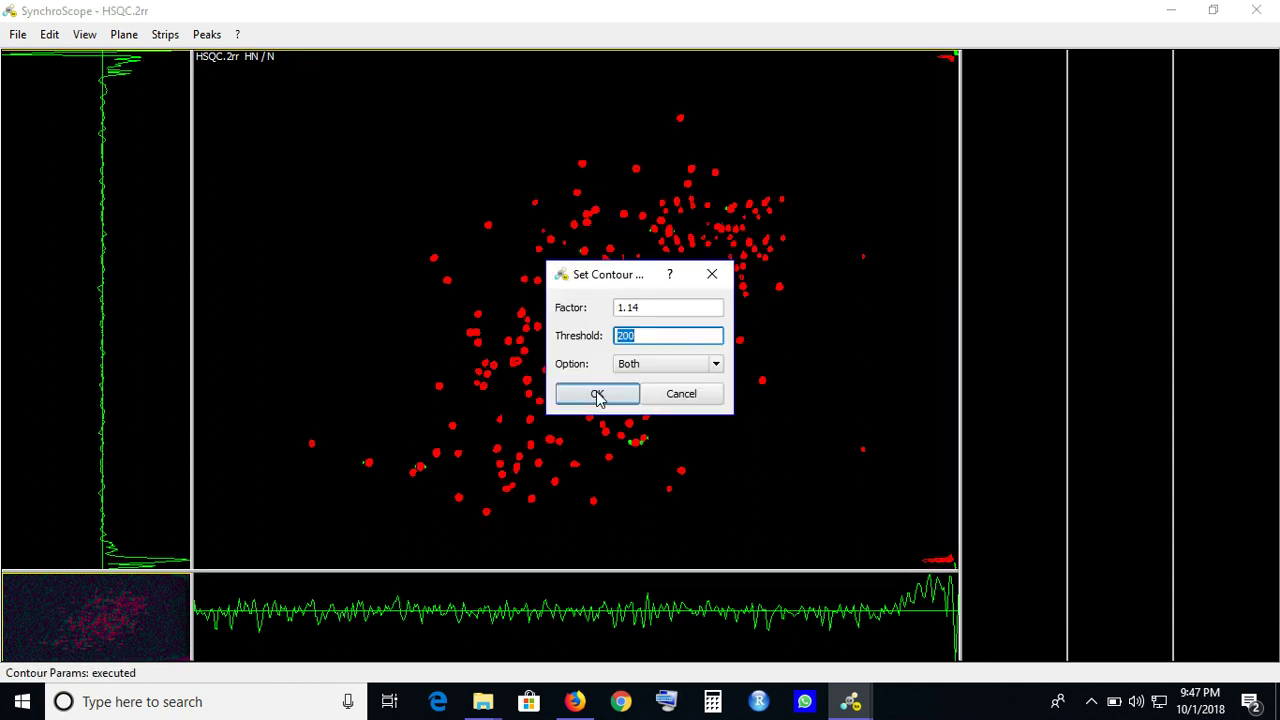
pyautogui.write('100')
pyautogui.click(597, 394)
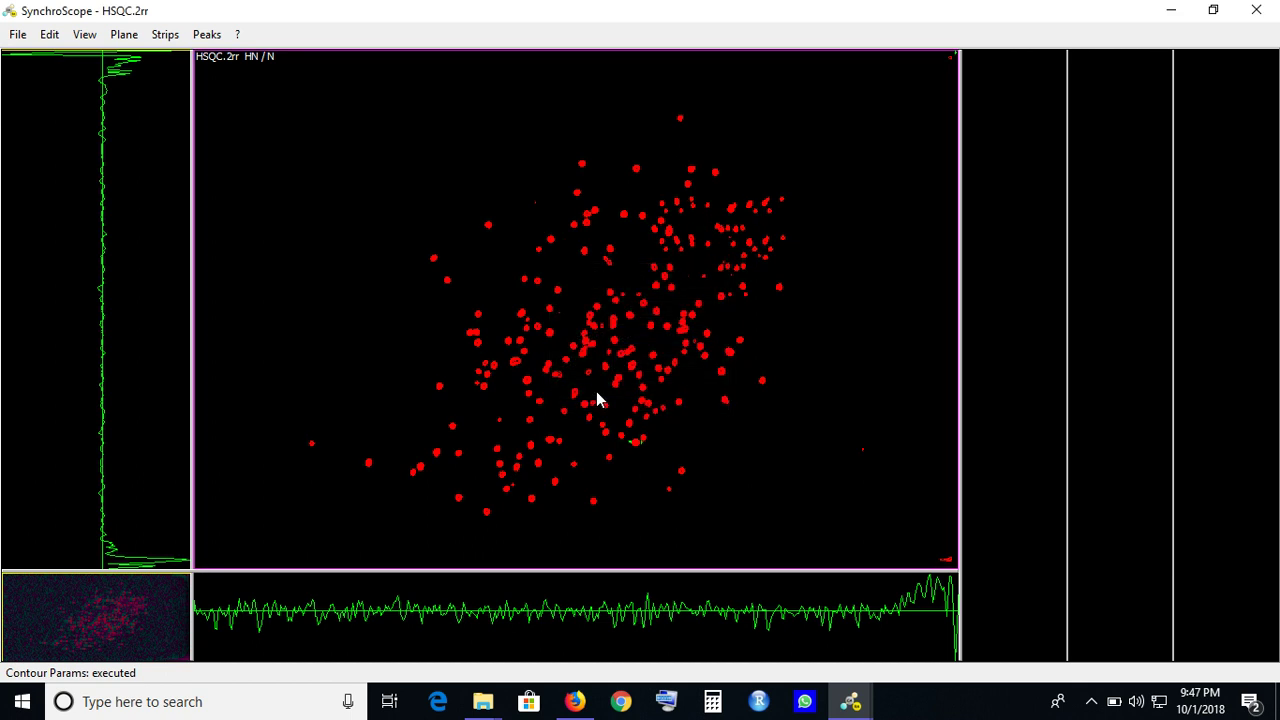
pyautogui.write('op')
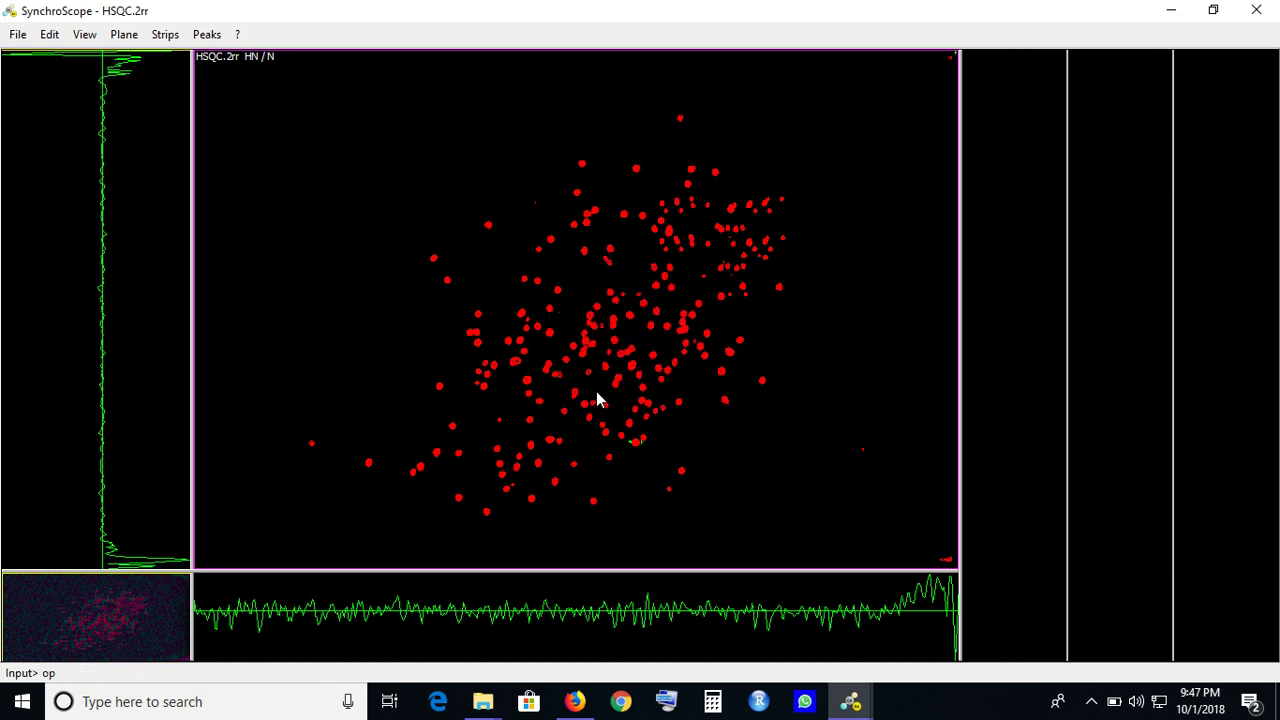
pyautogui.press('BackSpace')
pyautogui.write('ot')
pyautogui.press('Return')
pyautogui.click(84, 34)
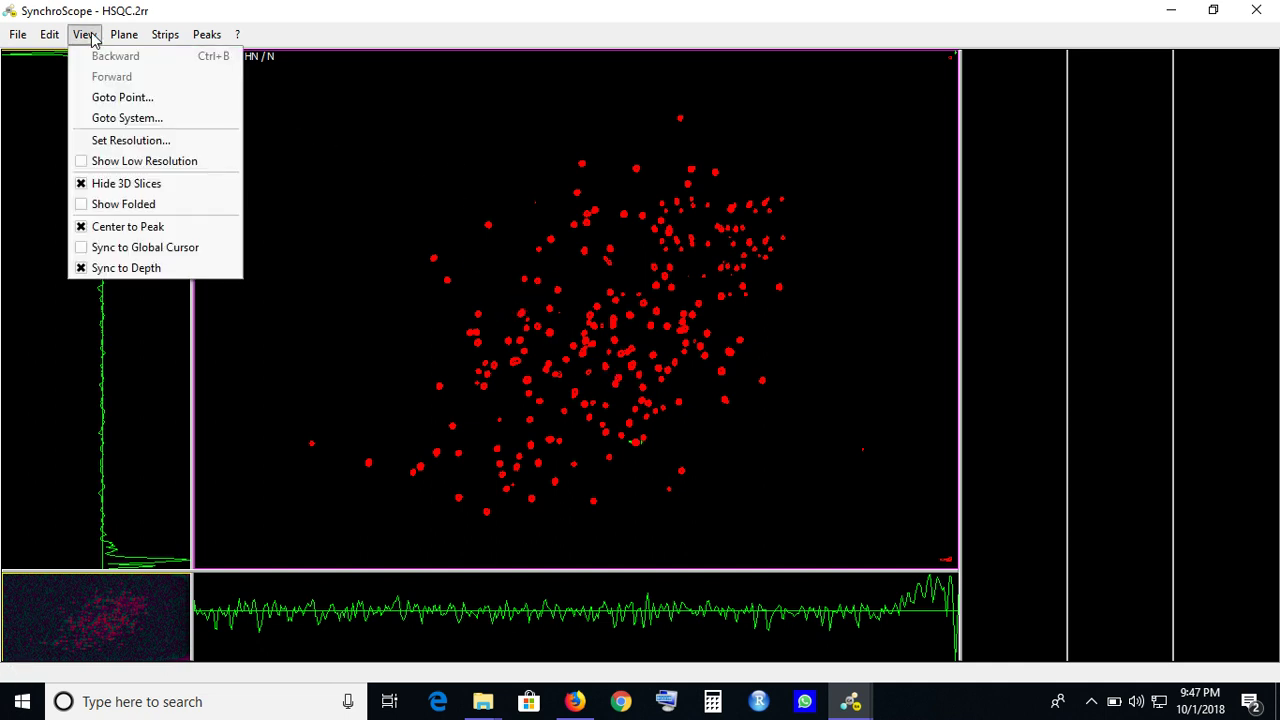
pyautogui.moveTo(124, 34)
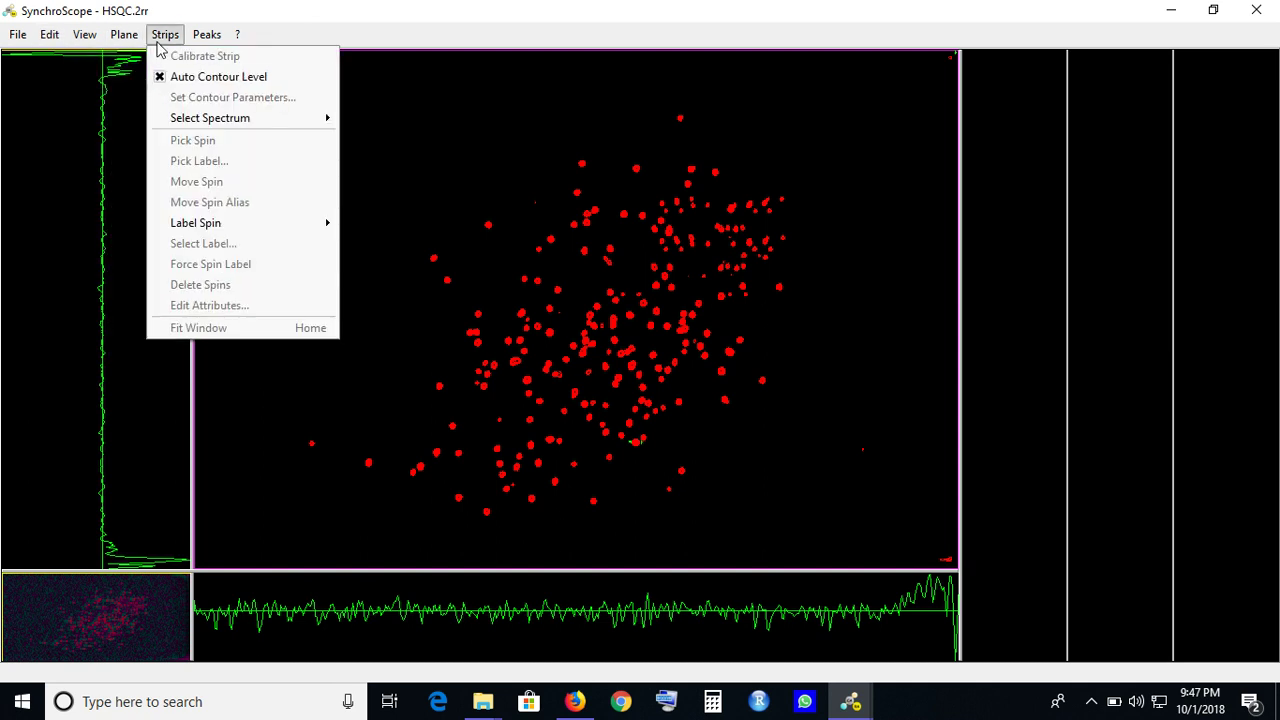
pyautogui.moveTo(214, 40)
pyautogui.click(417, 142)
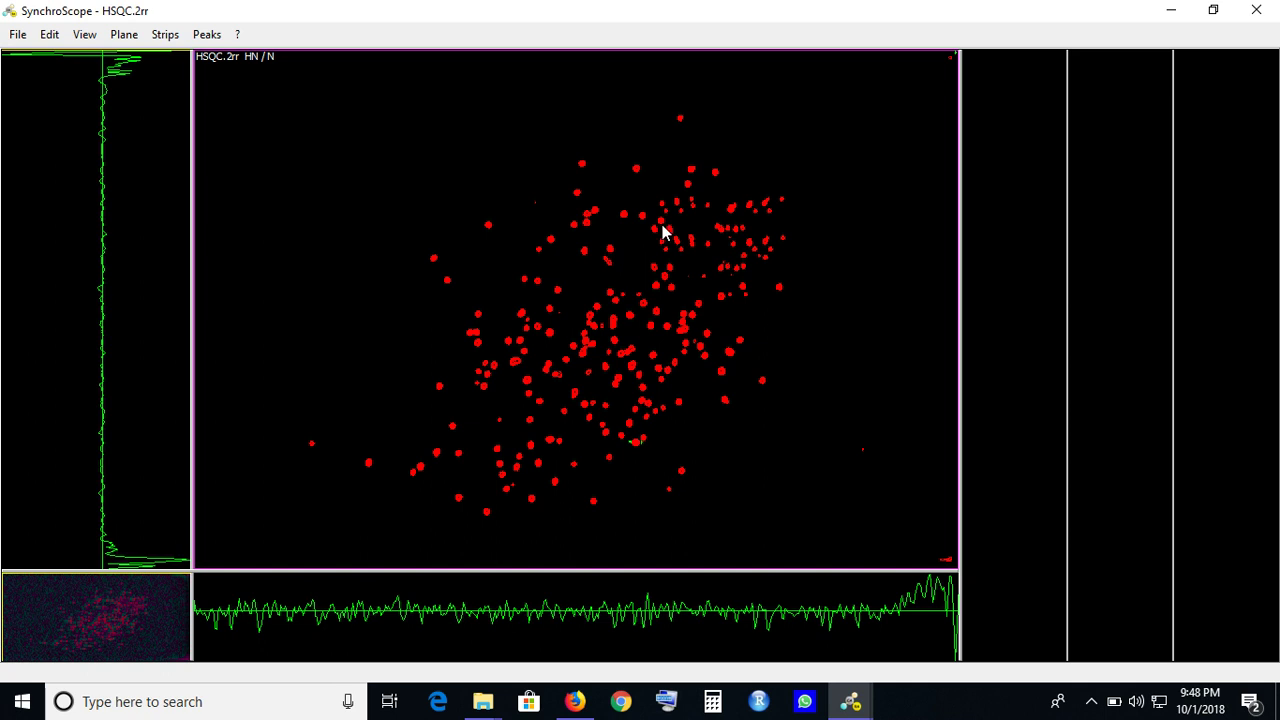
pyautogui.click(76, 36)
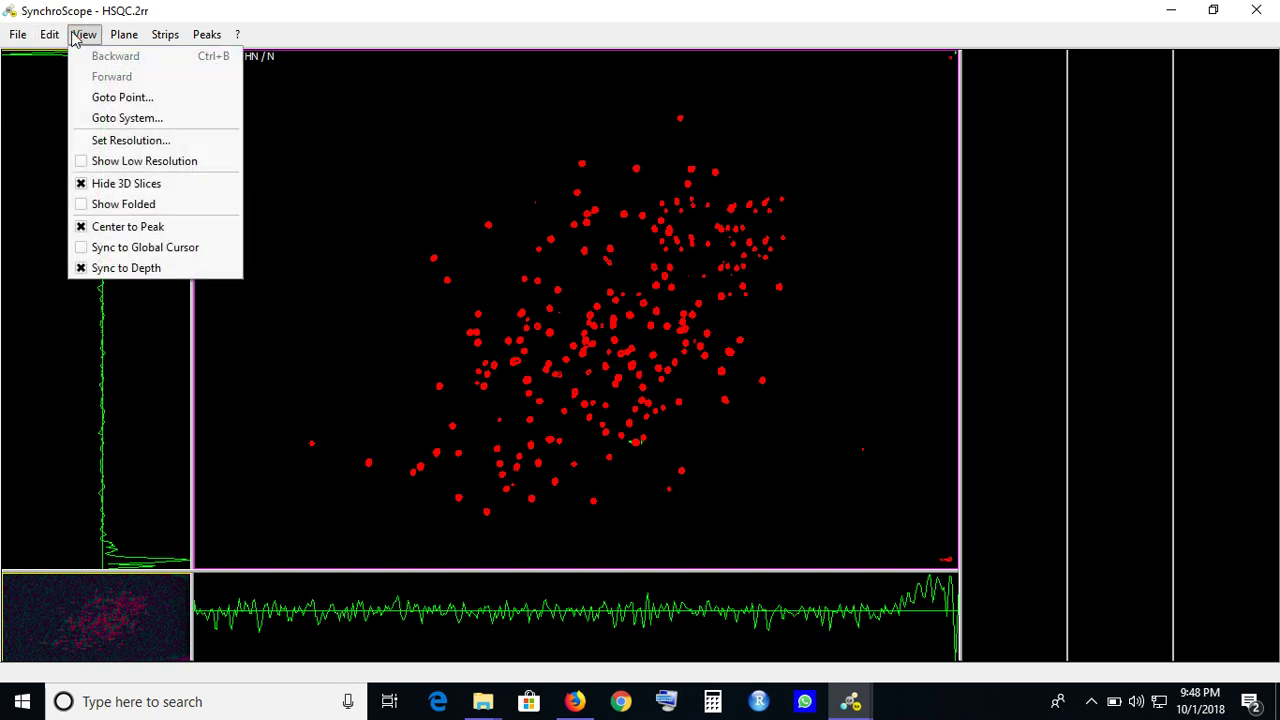
pyautogui.moveTo(124, 38)
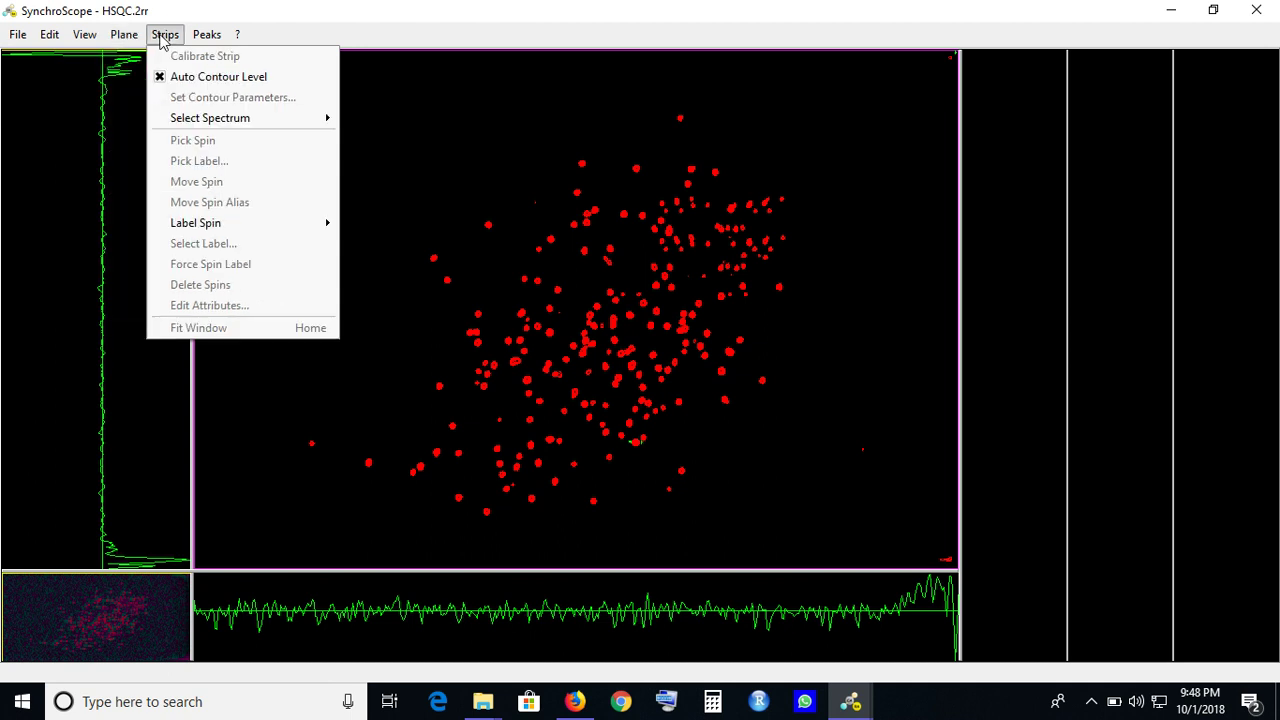
pyautogui.moveTo(222, 42)
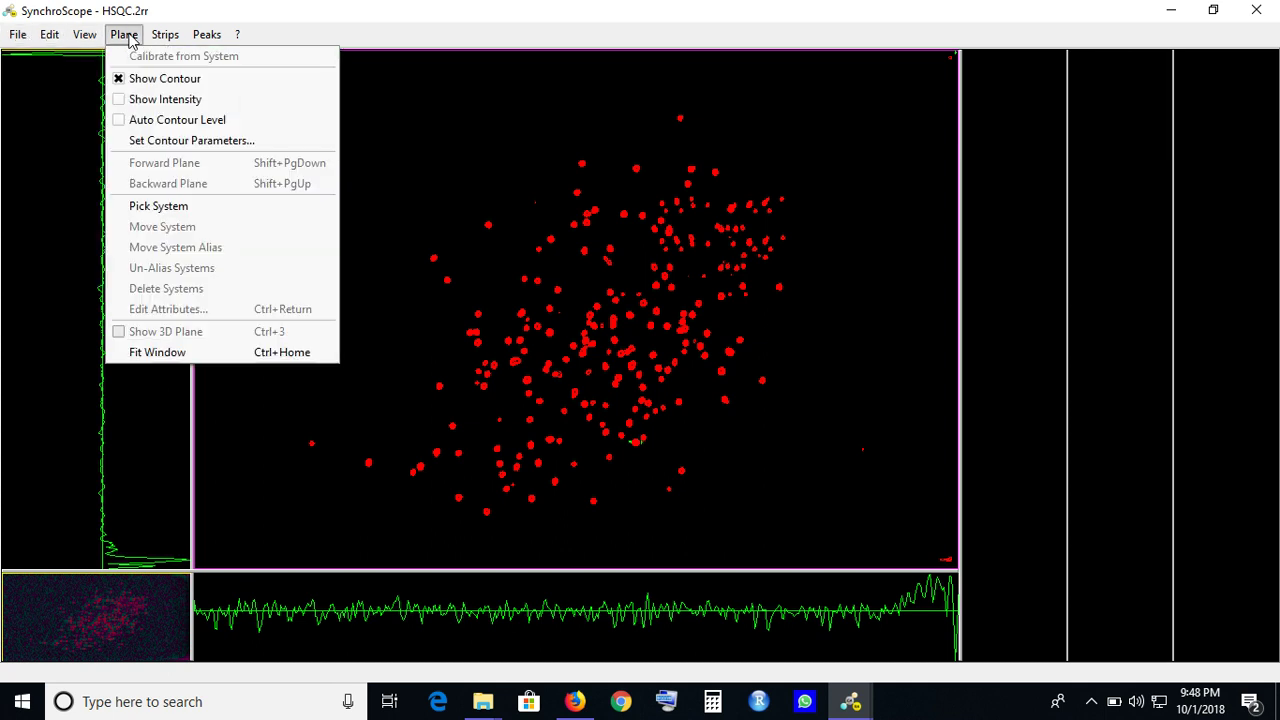
pyautogui.click(428, 296)
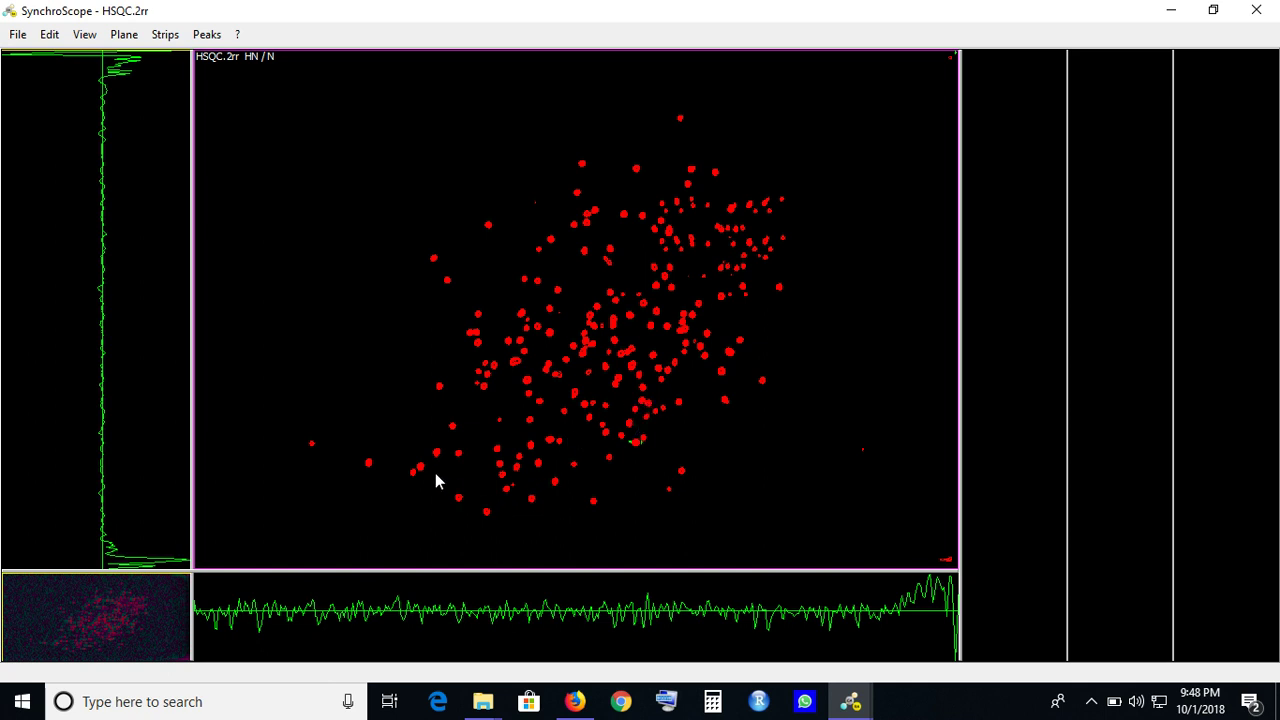
# - Place the cursor on the isolated HSQC peak at about HN 10.460, N 129.806 in the high-nitrogen-shift region
pyautogui.moveTo(358, 429); pyautogui.dragTo(476, 510)
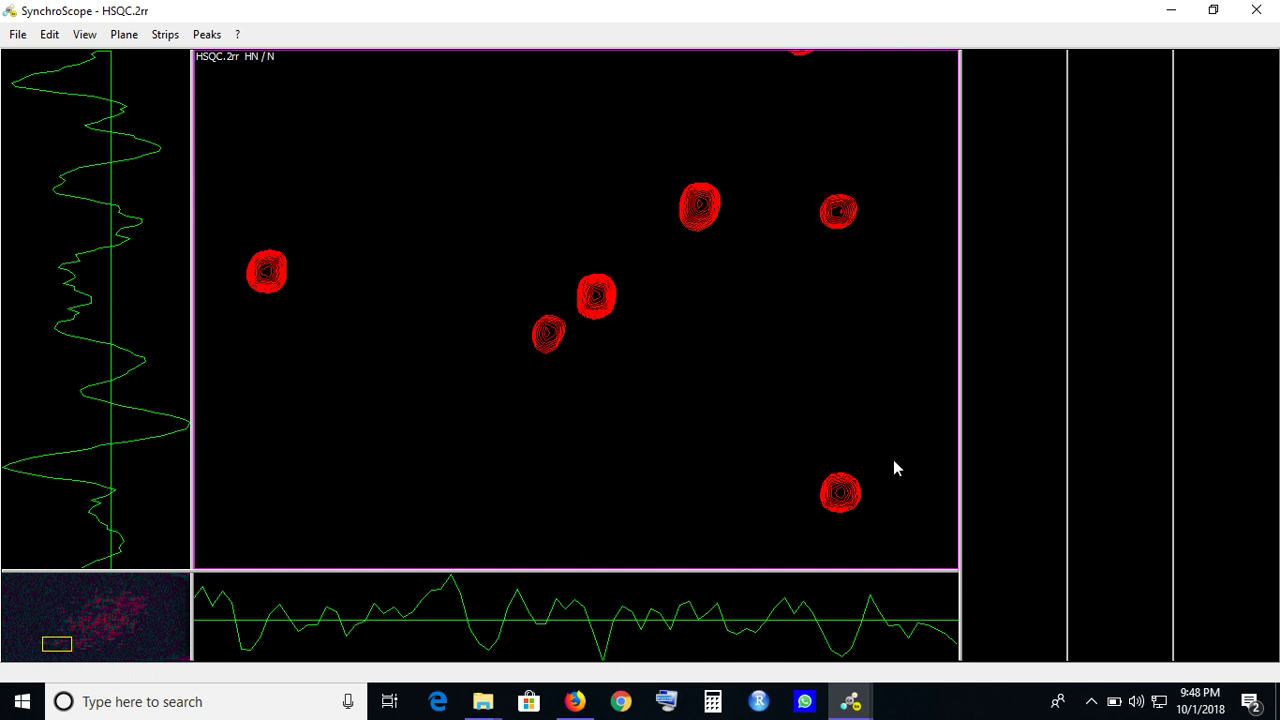
pyautogui.click(268, 273)
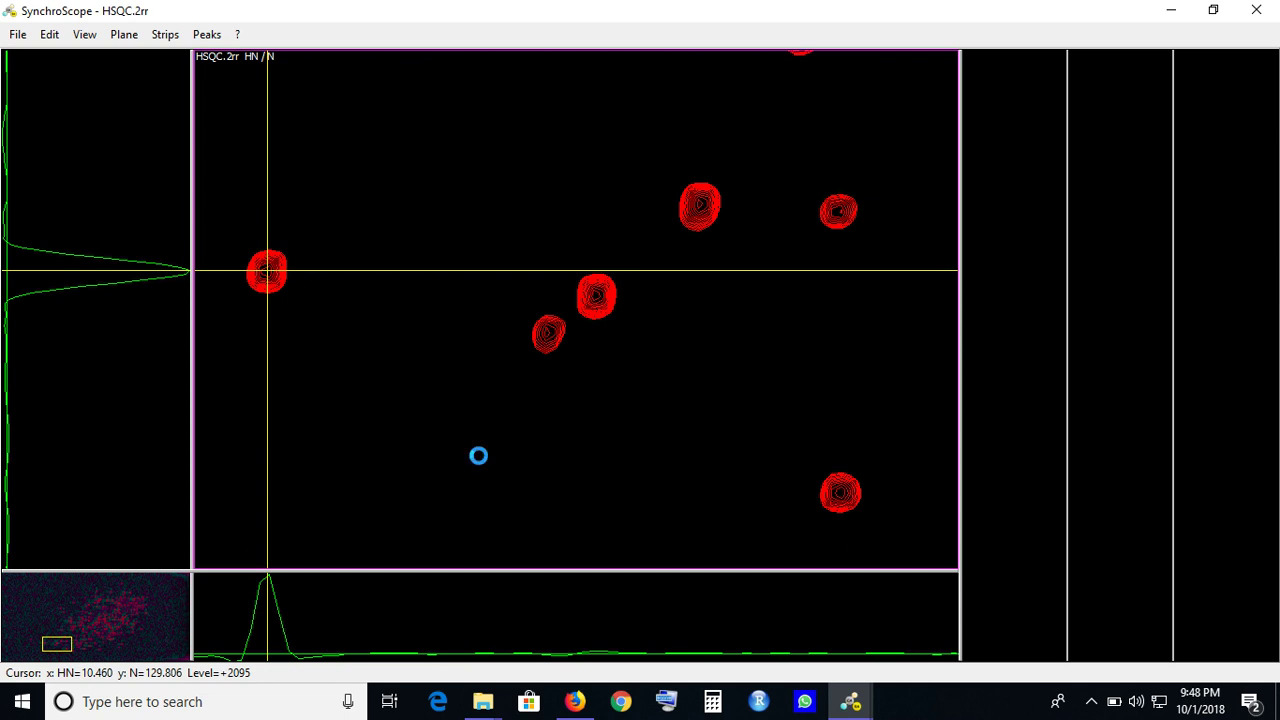
# - Pick a system on the isolated HSQC peak at about HN 10.457 / N 129.806
pyautogui.click(1093, 703)
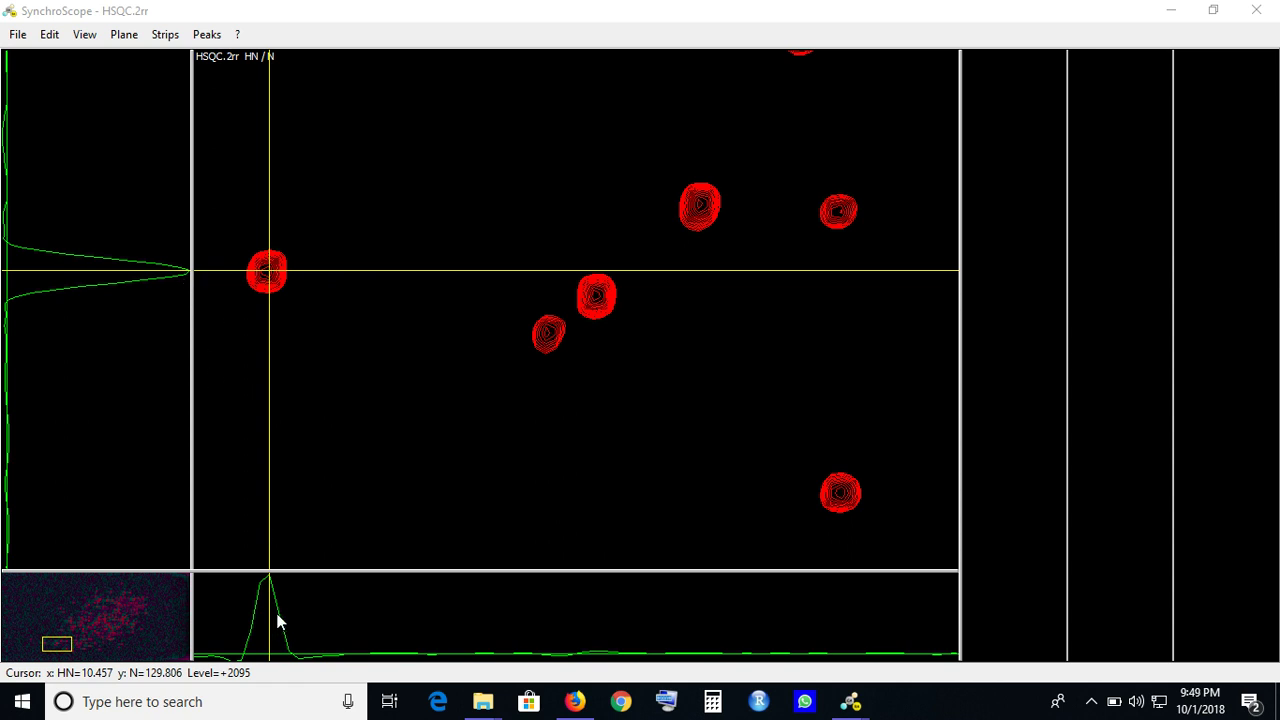
pyautogui.rightClick(270, 278)
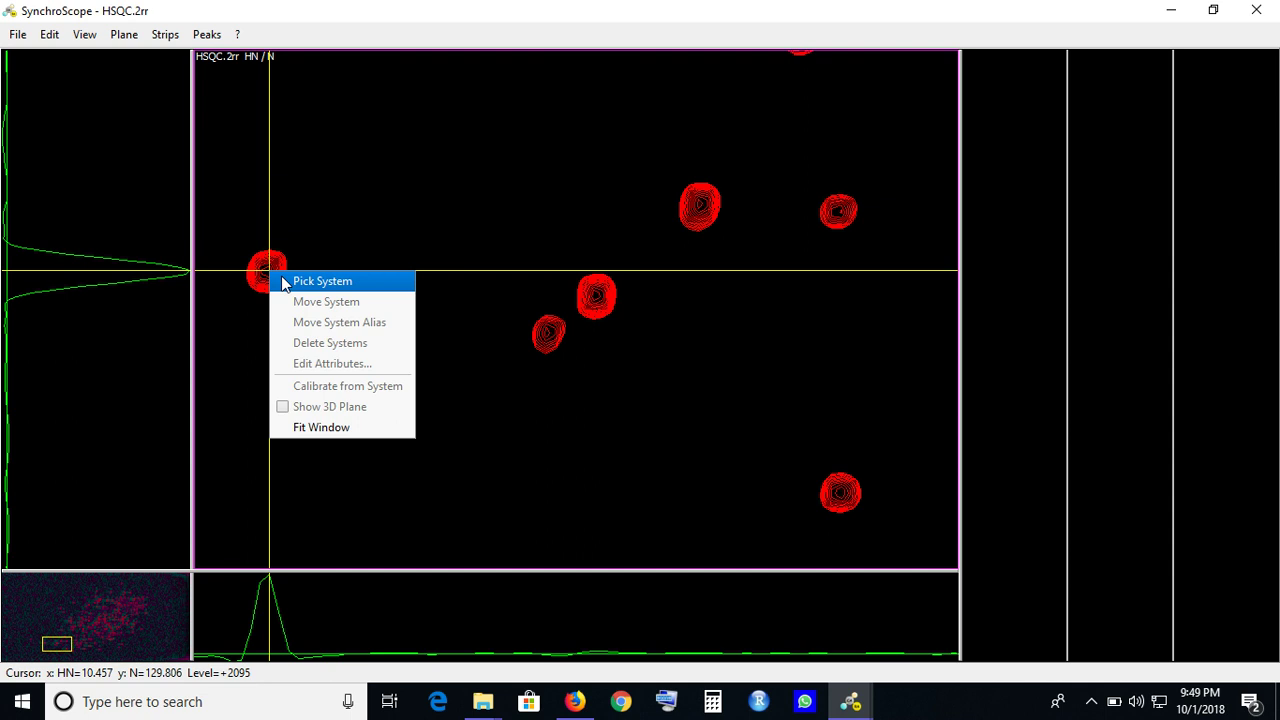
pyautogui.click(282, 281)
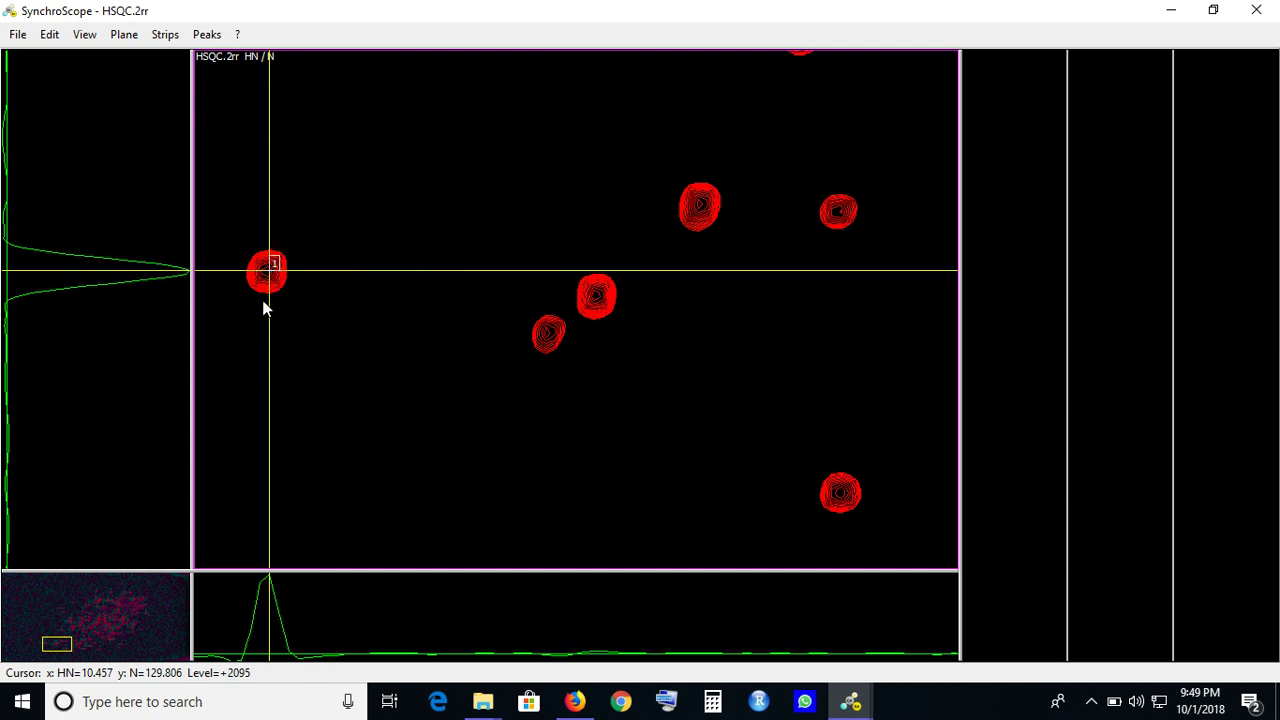
# - Centre the cursor on the small HSQC peak near HN 10.030 / N 130.566 and pick it as a system
pyautogui.click(548, 334)
pyautogui.press('Left')
pyautogui.press('Left')
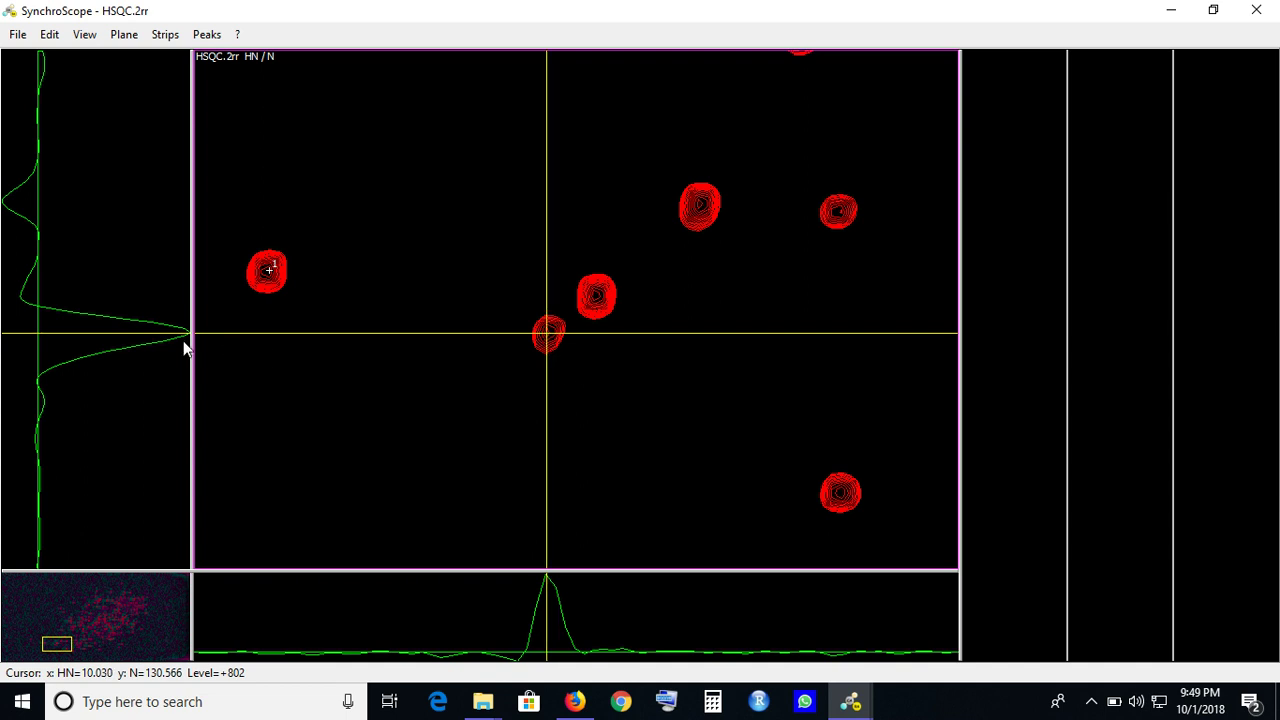
pyautogui.rightClick(547, 338)
pyautogui.click(566, 343)
# - Centre the cursor on the HSQC peak near HN 9.957 / N 130.113 and pick it as a system
pyautogui.click(598, 298)
pyautogui.press('Left')
pyautogui.press('Left')
pyautogui.press('Left')
pyautogui.press('Left')
pyautogui.press('Down')
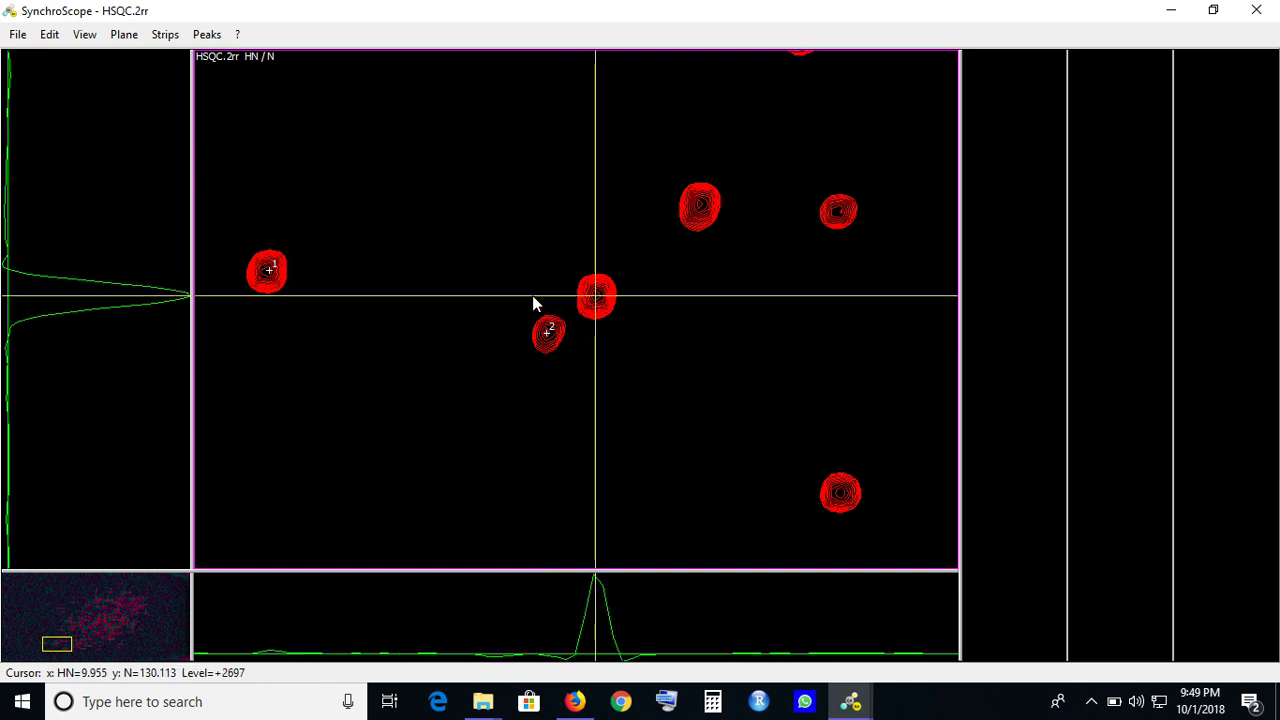
pyautogui.rightClick(596, 296)
pyautogui.click(676, 299)
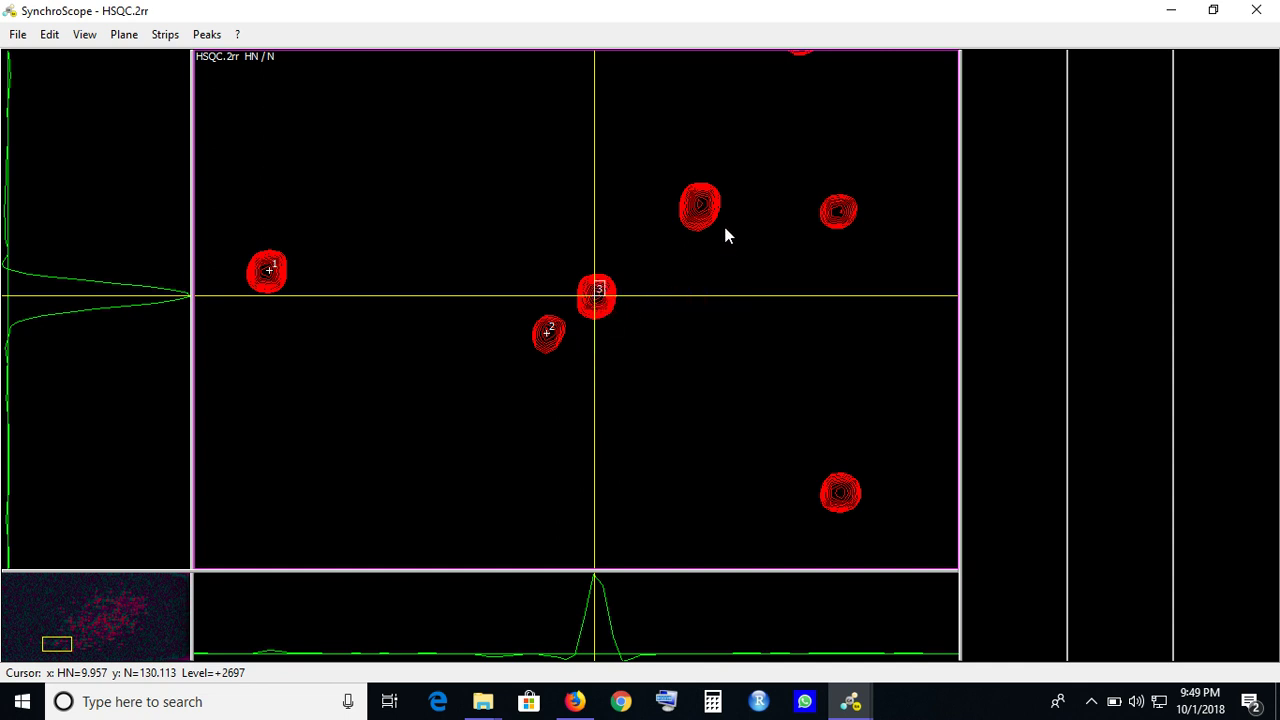
# - Centre the cursor on the HSQC peak near HN 9.795 / N 129.001 and pick it as a system
pyautogui.click(700, 206)
pyautogui.press('Down')
pyautogui.press('Left')
pyautogui.press('Down')
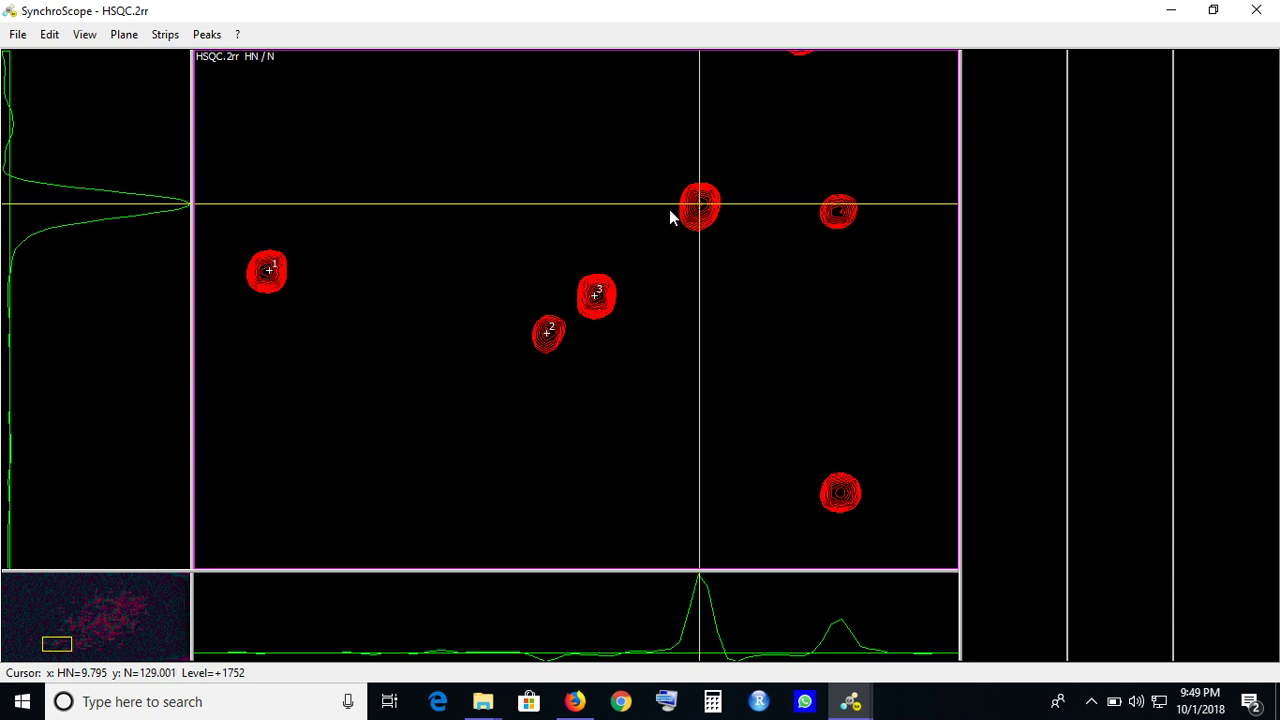
pyautogui.rightClick(701, 208)
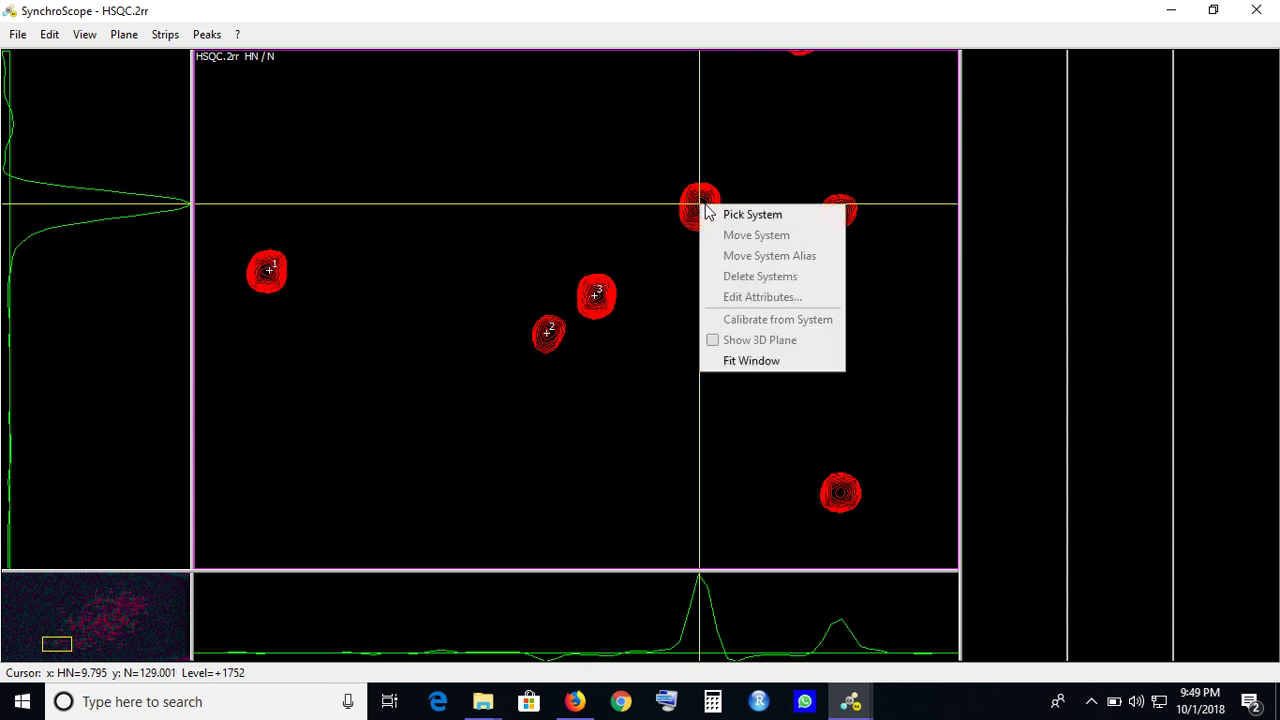
pyautogui.click(742, 215)
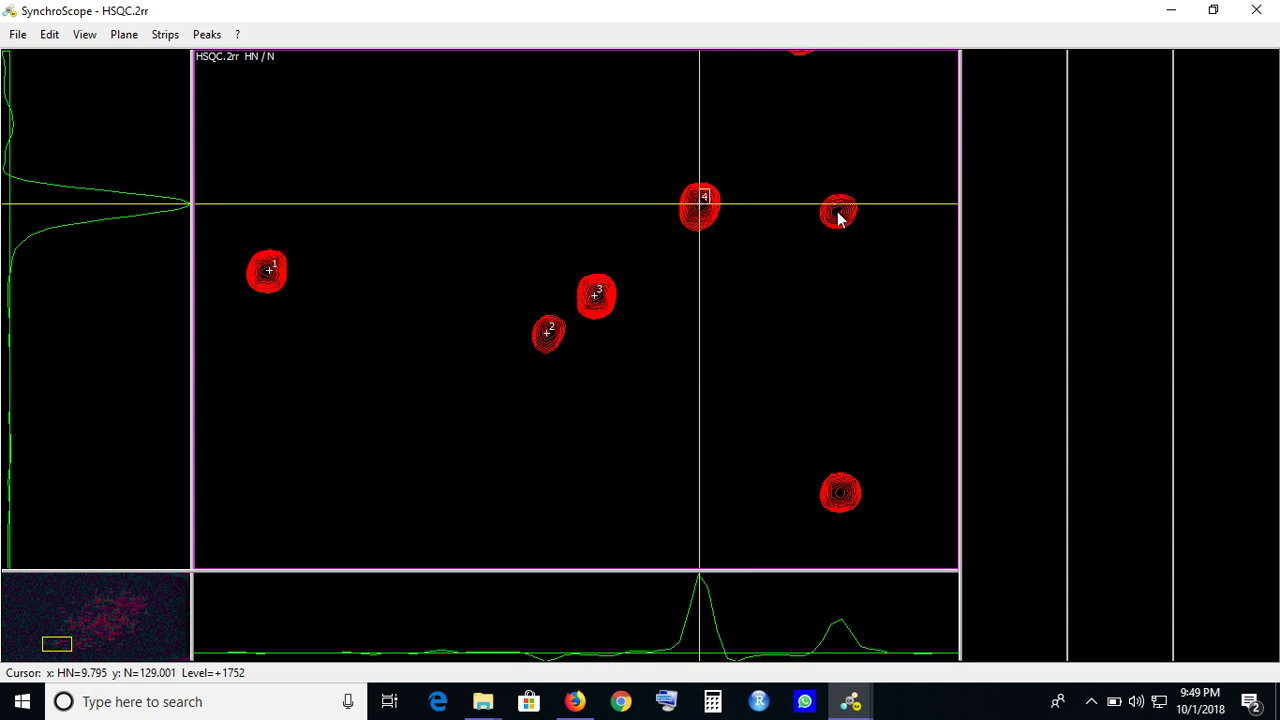
# - Pick systems on the two HSQC peaks at HN 9.578, one near N 129.091 and one near N 132.472
pyautogui.click(840, 212)
pyautogui.rightClick(843, 213)
pyautogui.click(860, 219)
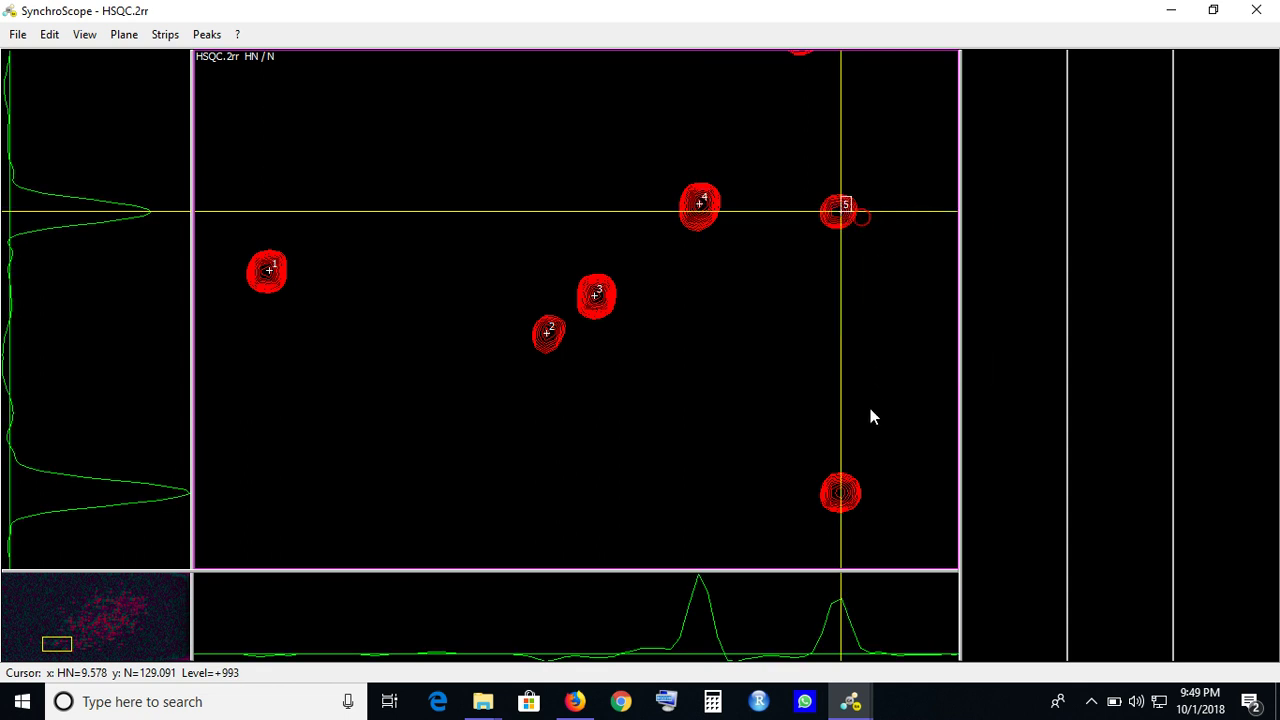
pyautogui.click(841, 492)
pyautogui.rightClick(841, 495)
pyautogui.click(860, 501)
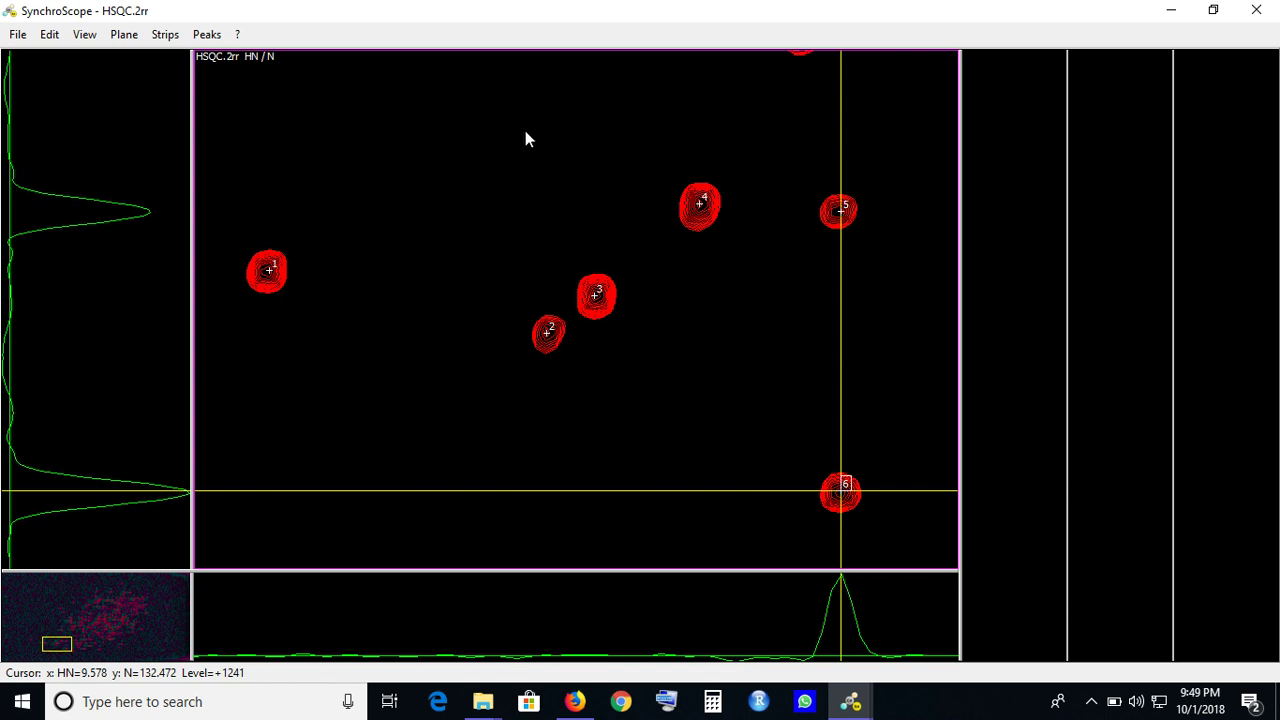
# - Select system 1 and display the HBHACONH.3rrr spectrum in the strip view
pyautogui.click(804, 310)
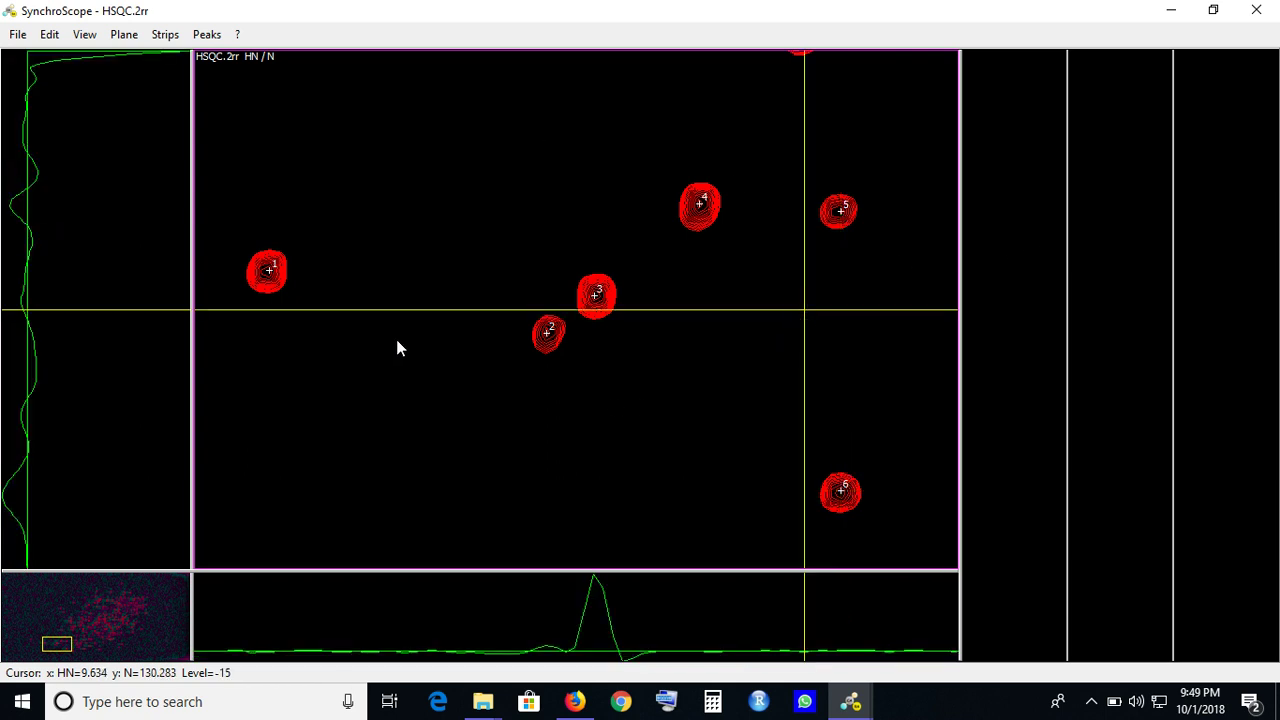
pyautogui.click(269, 278)
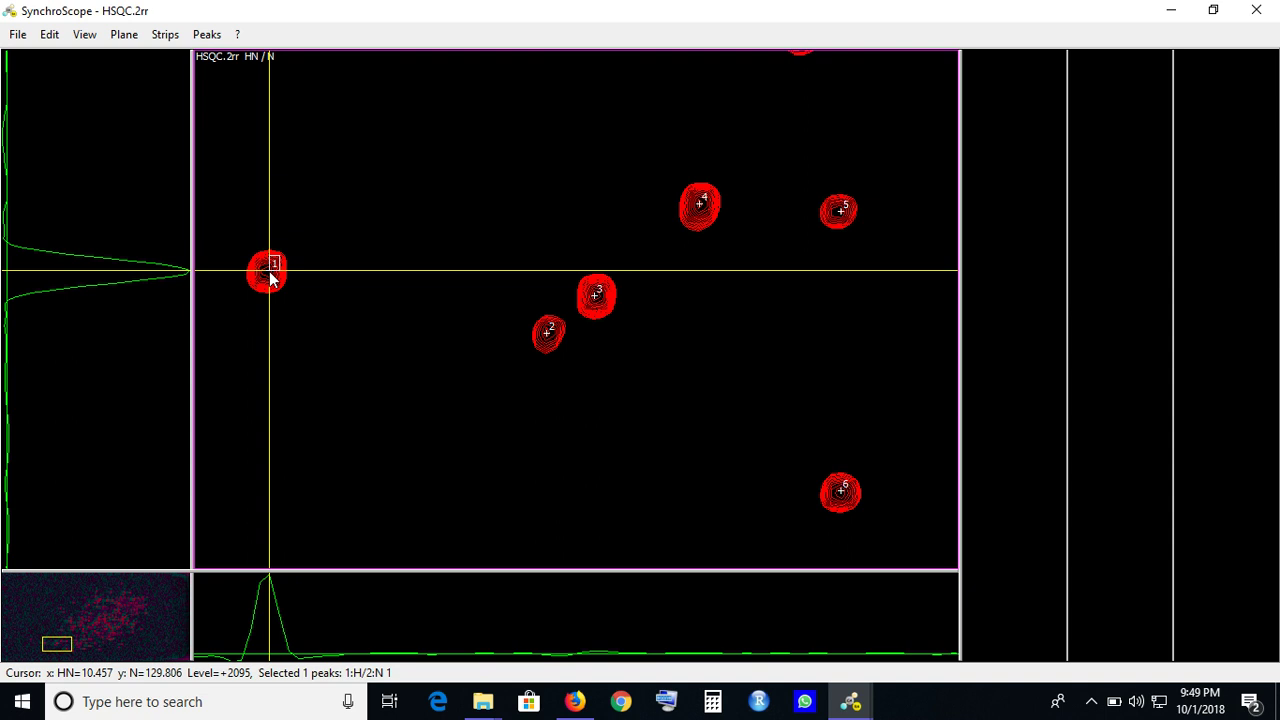
pyautogui.rightClick(1148, 243)
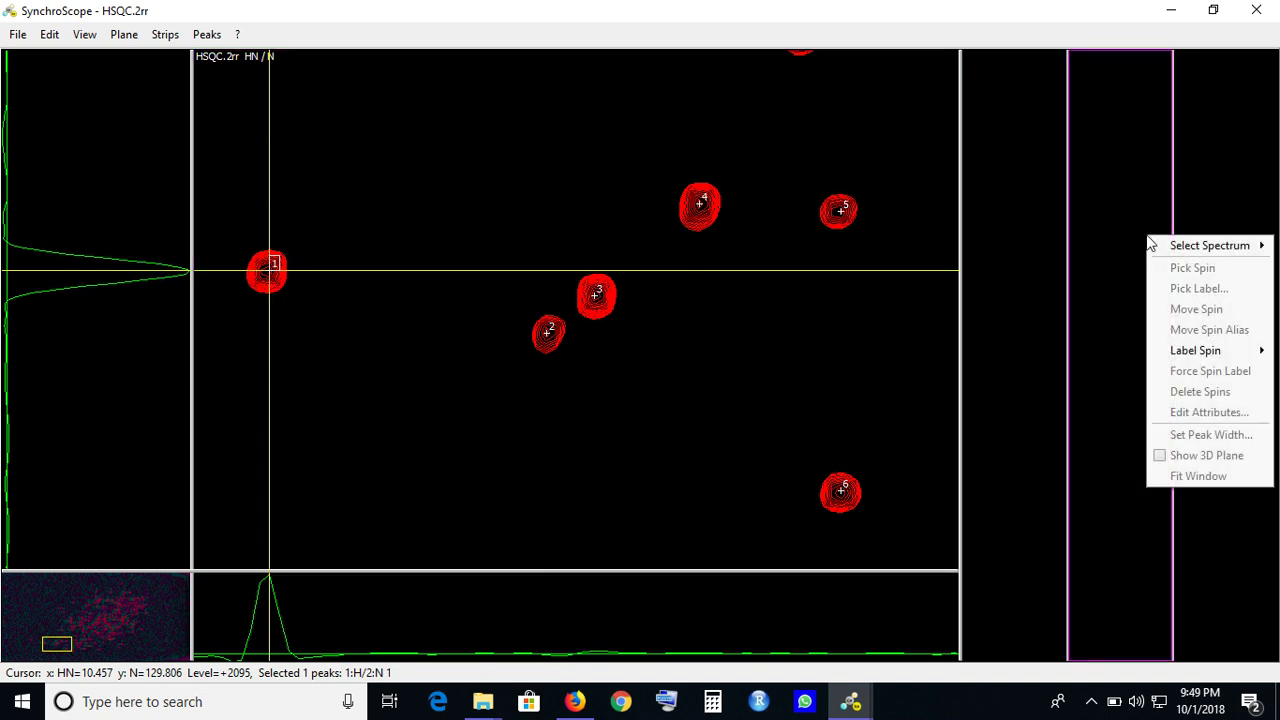
pyautogui.moveTo(1172, 249)
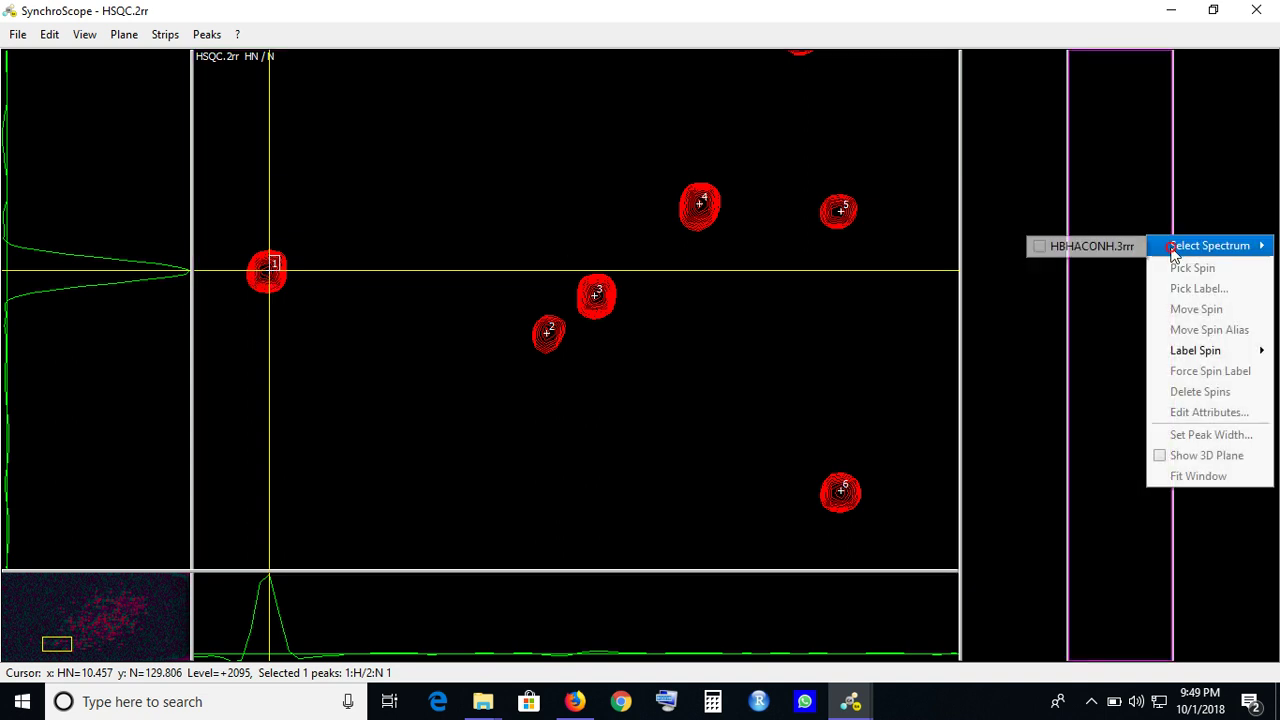
pyautogui.click(1086, 245)
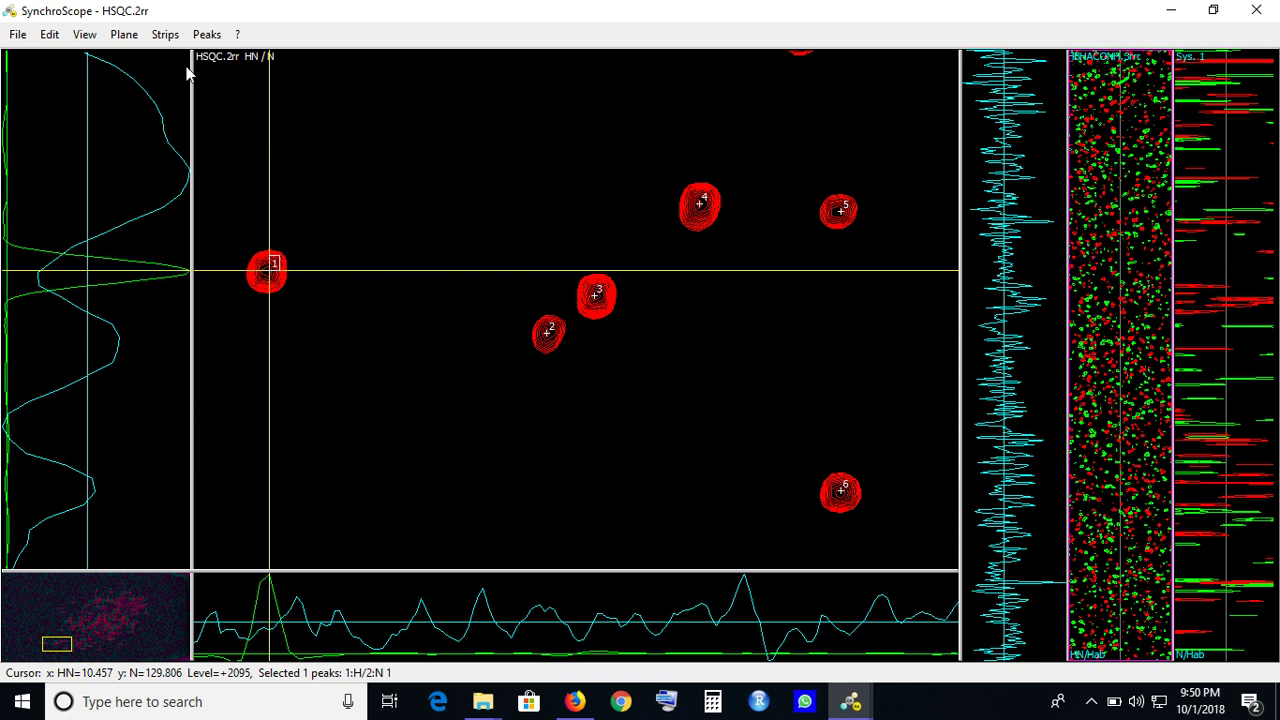
# - Set the strip contour parameters to a factor of 1.14 and a threshold of 1e6
pyautogui.click(176, 42)
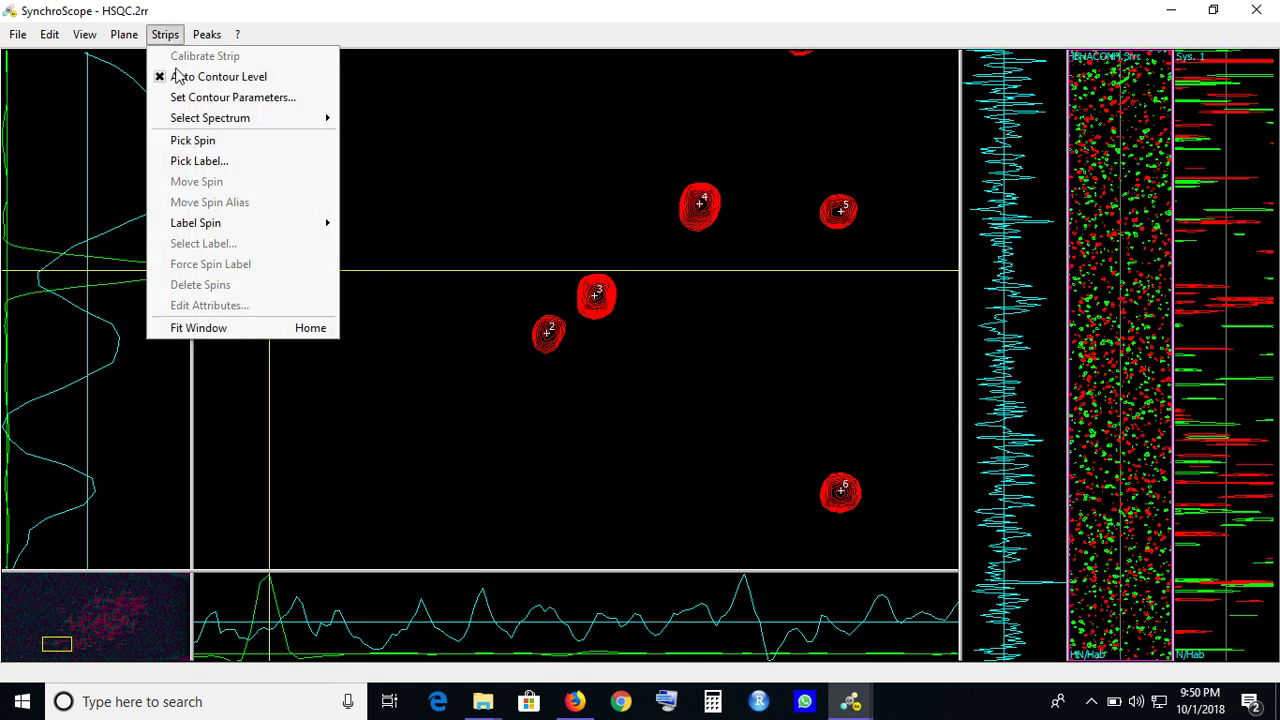
pyautogui.click(196, 97)
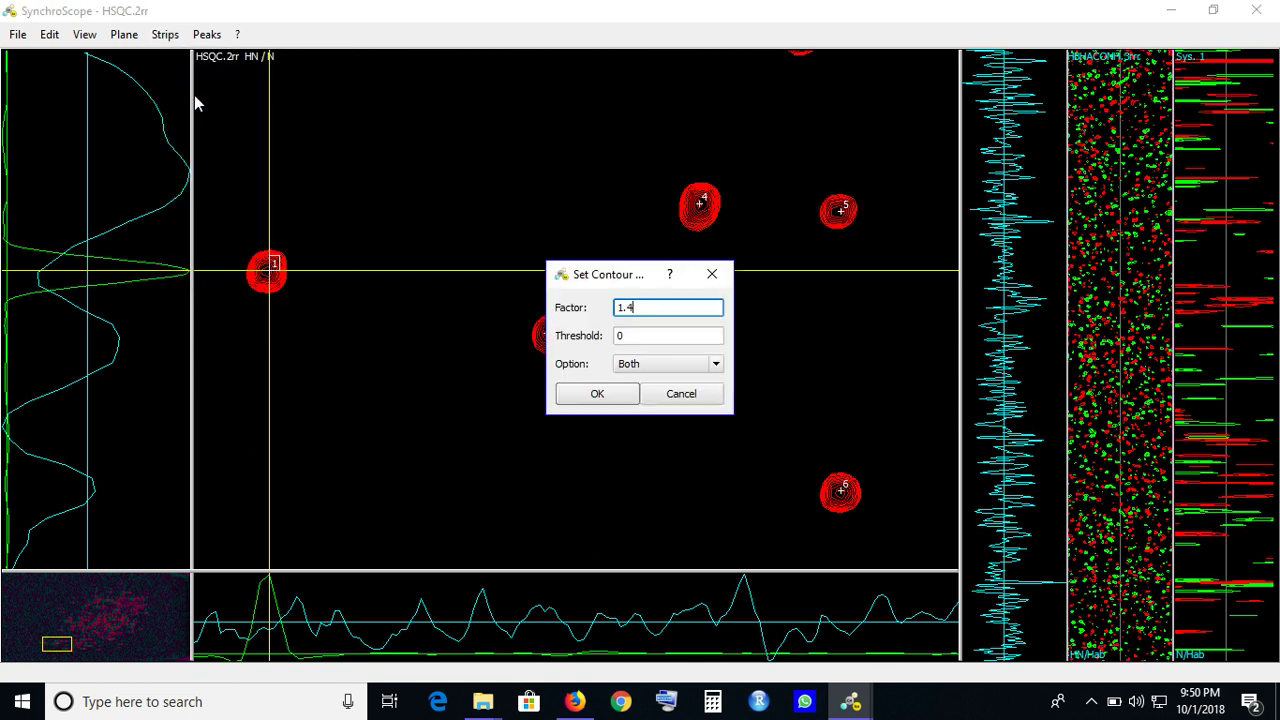
pyautogui.write('1')
pyautogui.press('Tab')
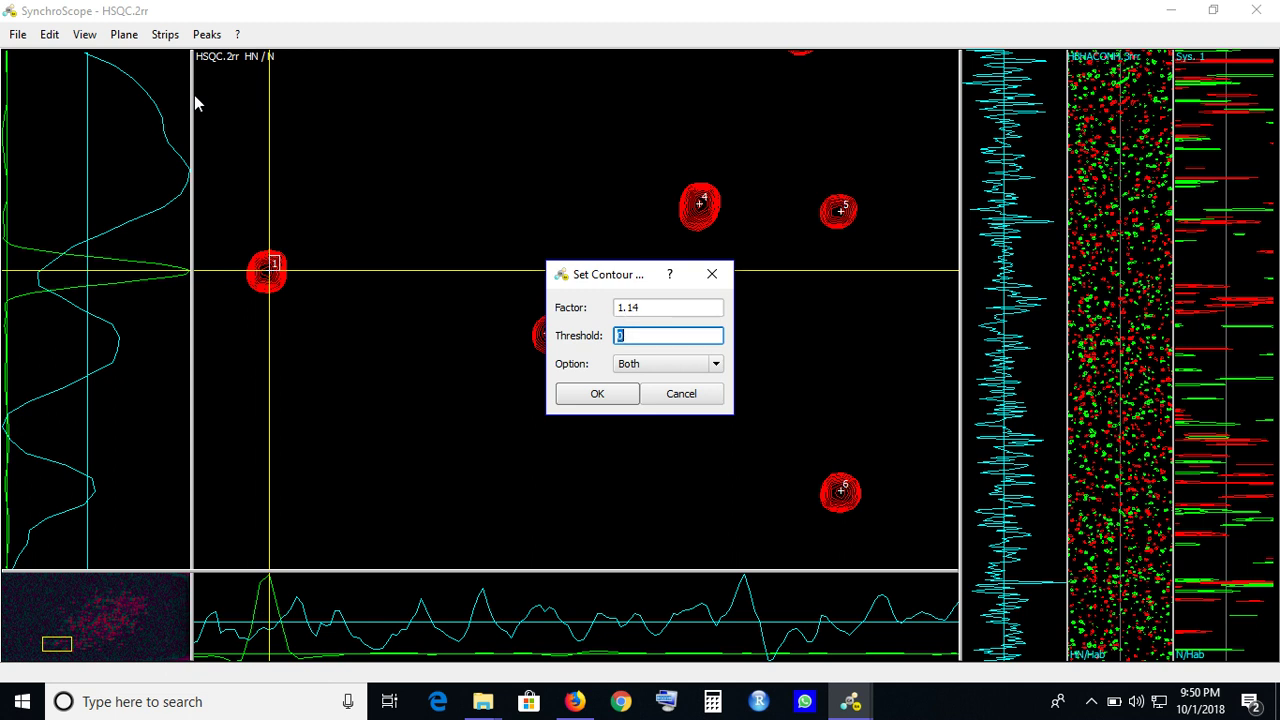
pyautogui.write('1e6')
pyautogui.press('Return')
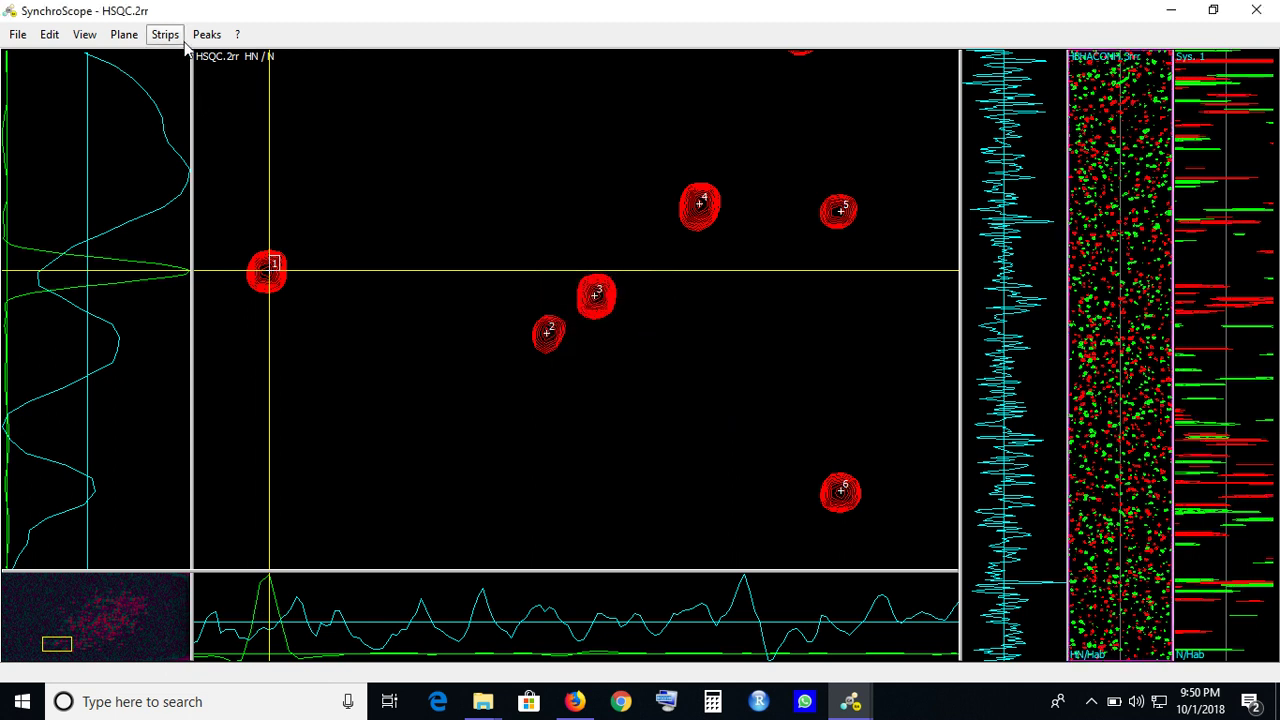
# - Change the strip contour threshold to 1000
pyautogui.click(177, 37)
pyautogui.click(191, 97)
pyautogui.click(634, 336)
pyautogui.press('BackSpace')
pyautogui.write('1000')
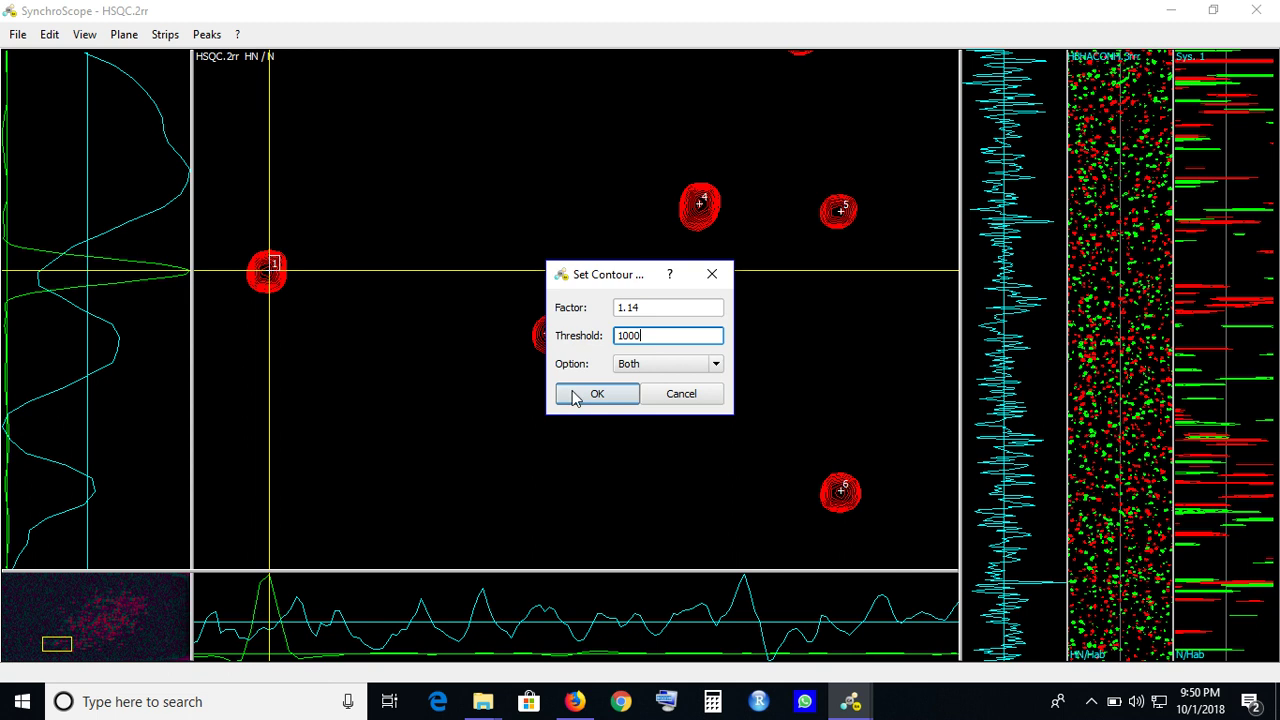
pyautogui.click(576, 396)
# - Lower the strip contour threshold to 400
pyautogui.click(166, 34)
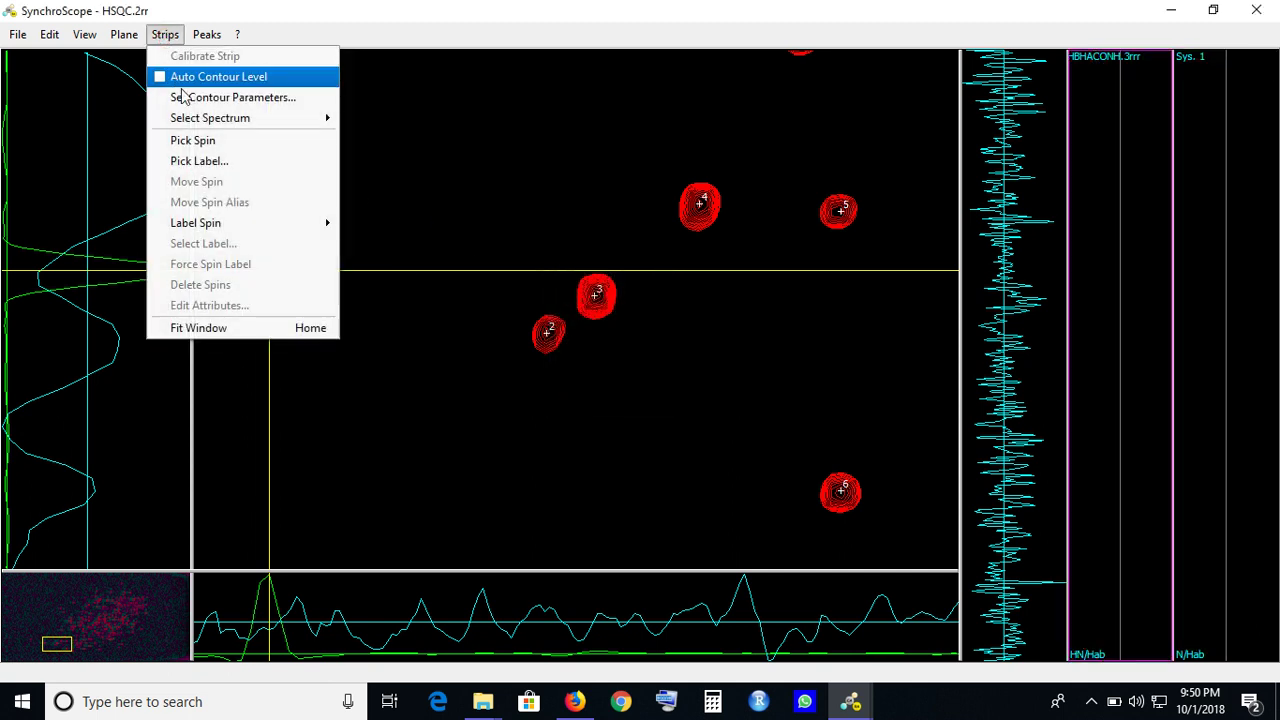
pyautogui.click(190, 95)
pyautogui.doubleClick(669, 335)
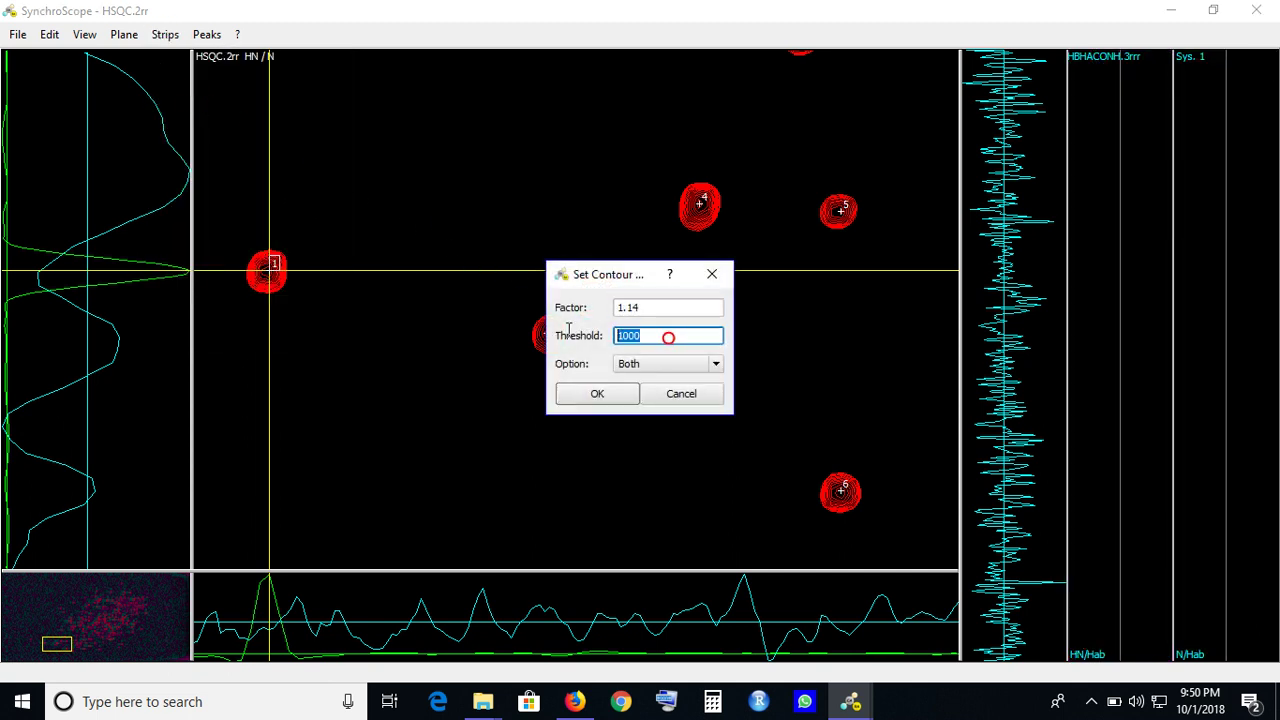
pyautogui.write('400')
pyautogui.press('Return')
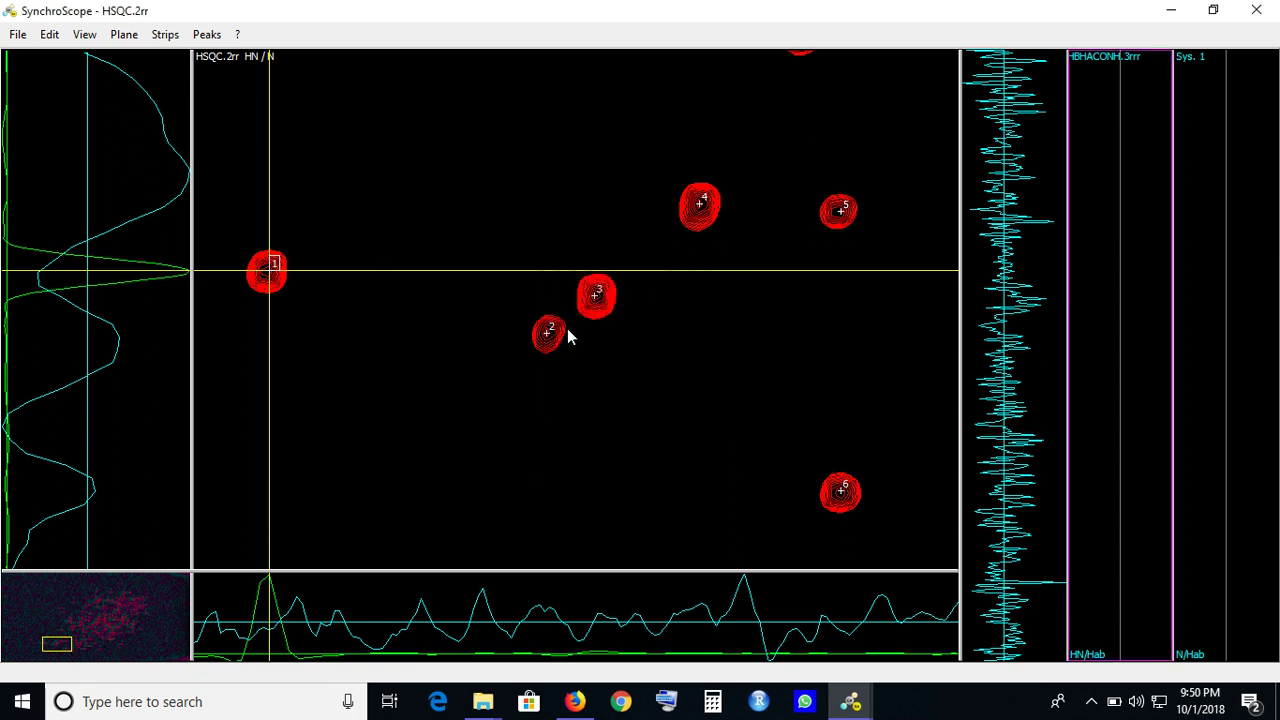
# - Lower the strip contour threshold to 10, keeping the factor at 1.14
pyautogui.click(166, 34)
pyautogui.click(205, 98)
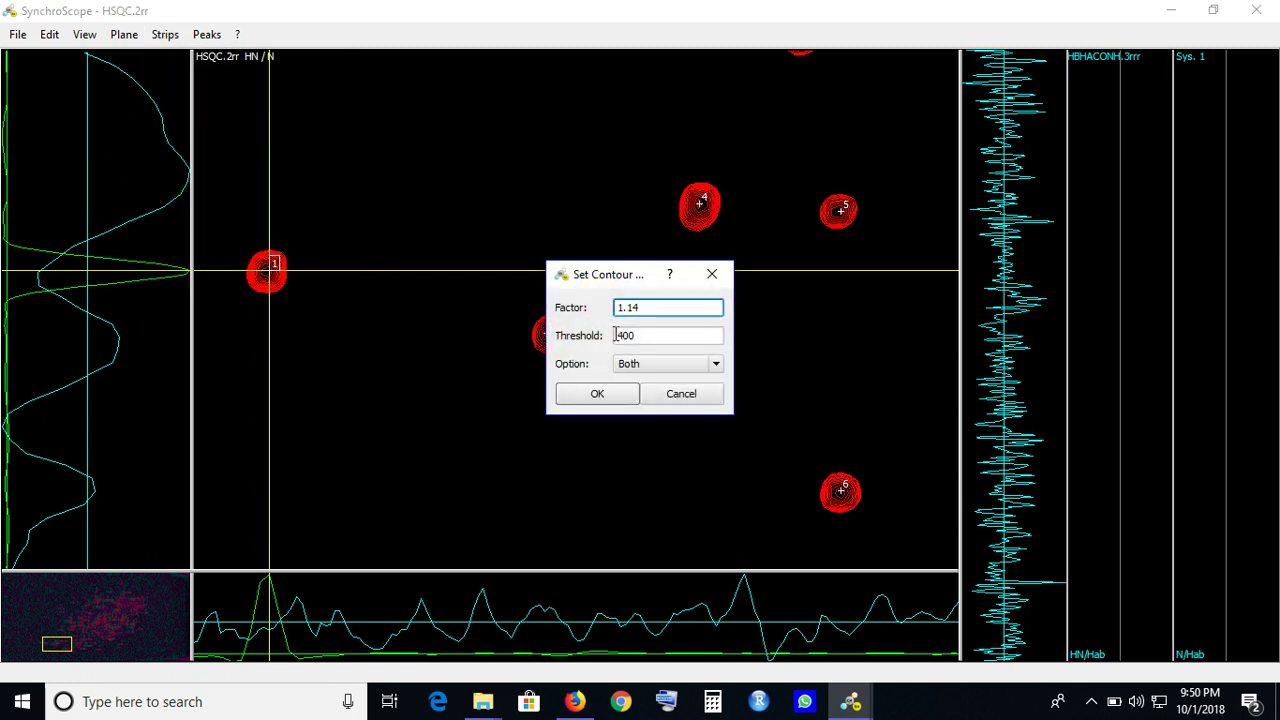
pyautogui.doubleClick(657, 337)
pyautogui.write('10')
pyautogui.click(630, 397)
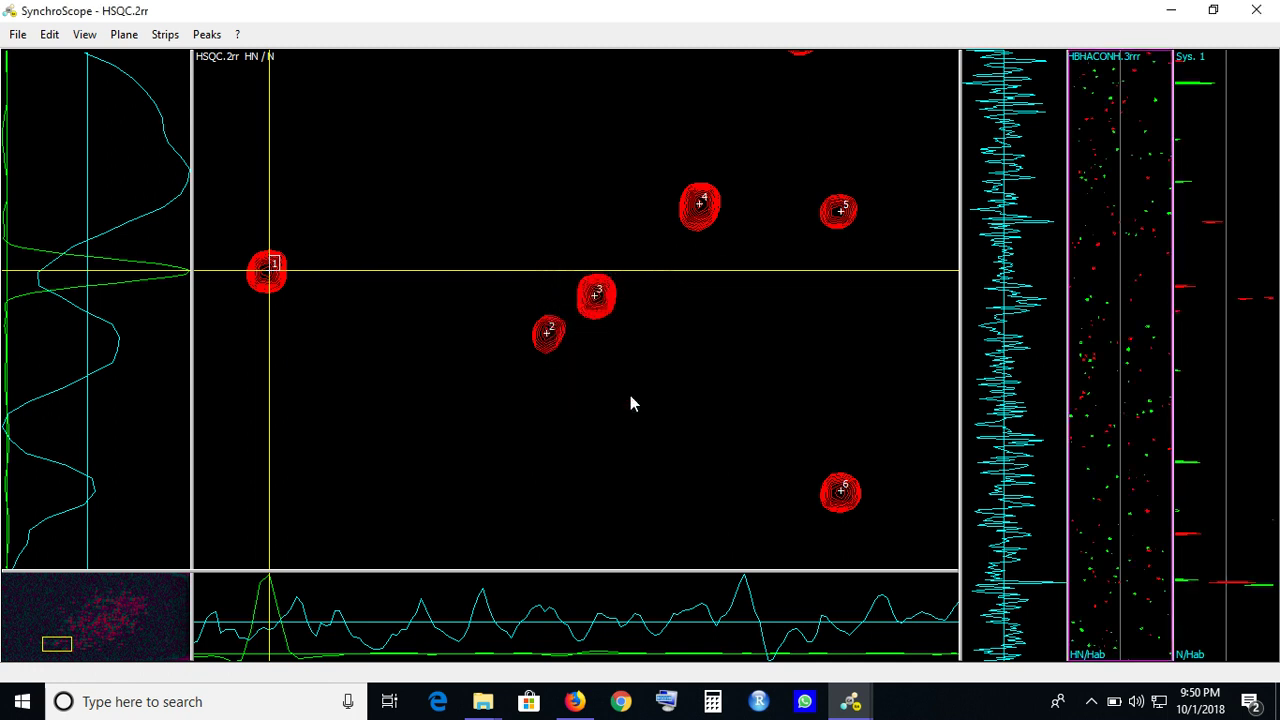
# - Examine the HBHACONH strips of systems 2 through 6 one after another
pyautogui.click(547, 335)
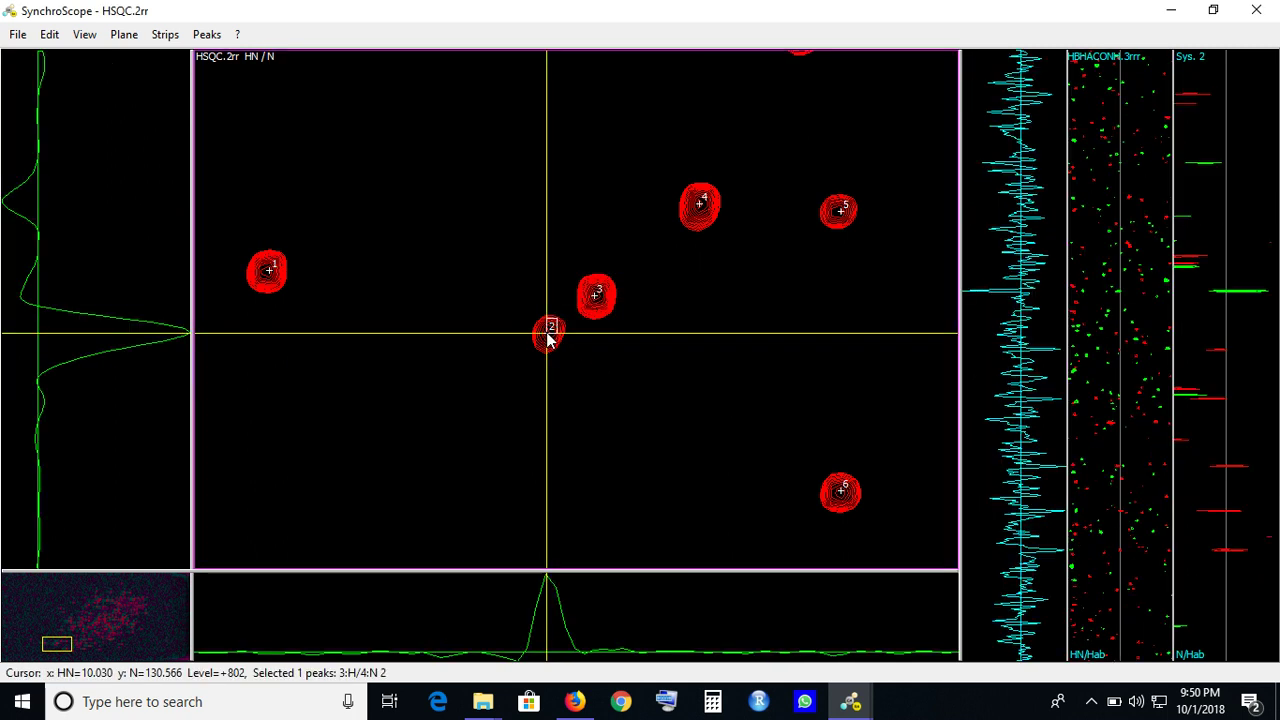
pyautogui.click(597, 300)
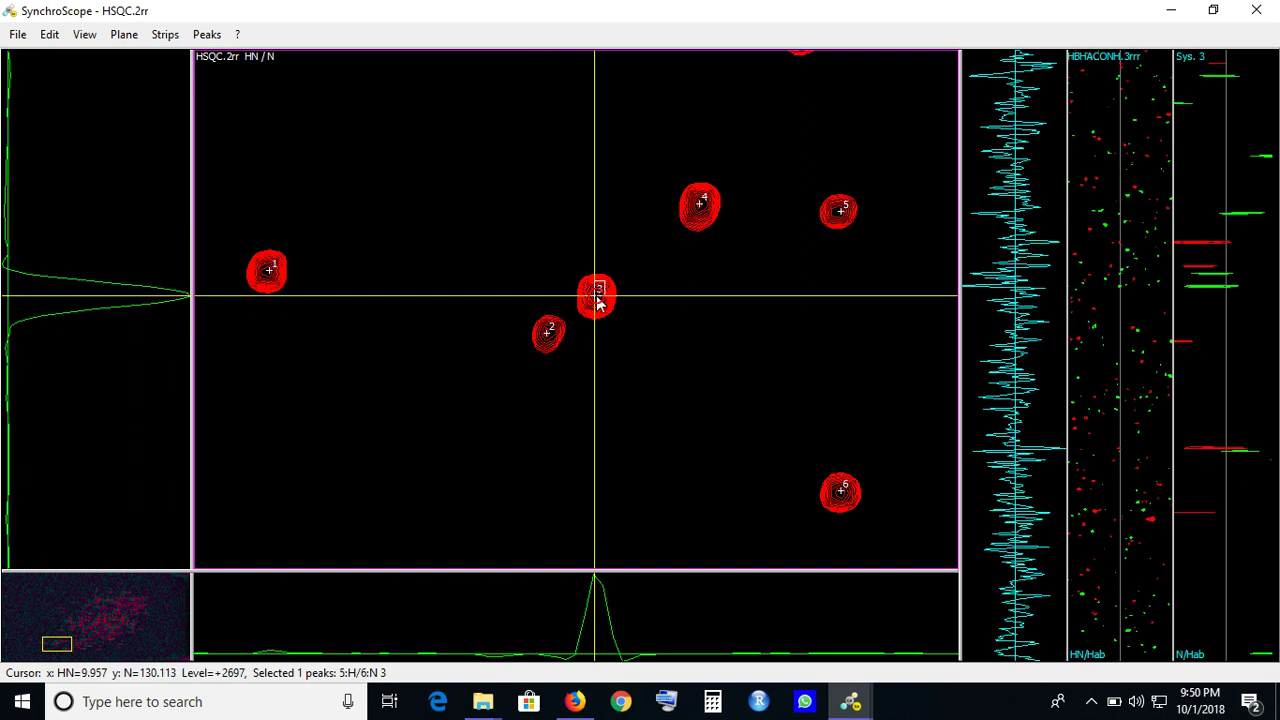
pyautogui.click(703, 207)
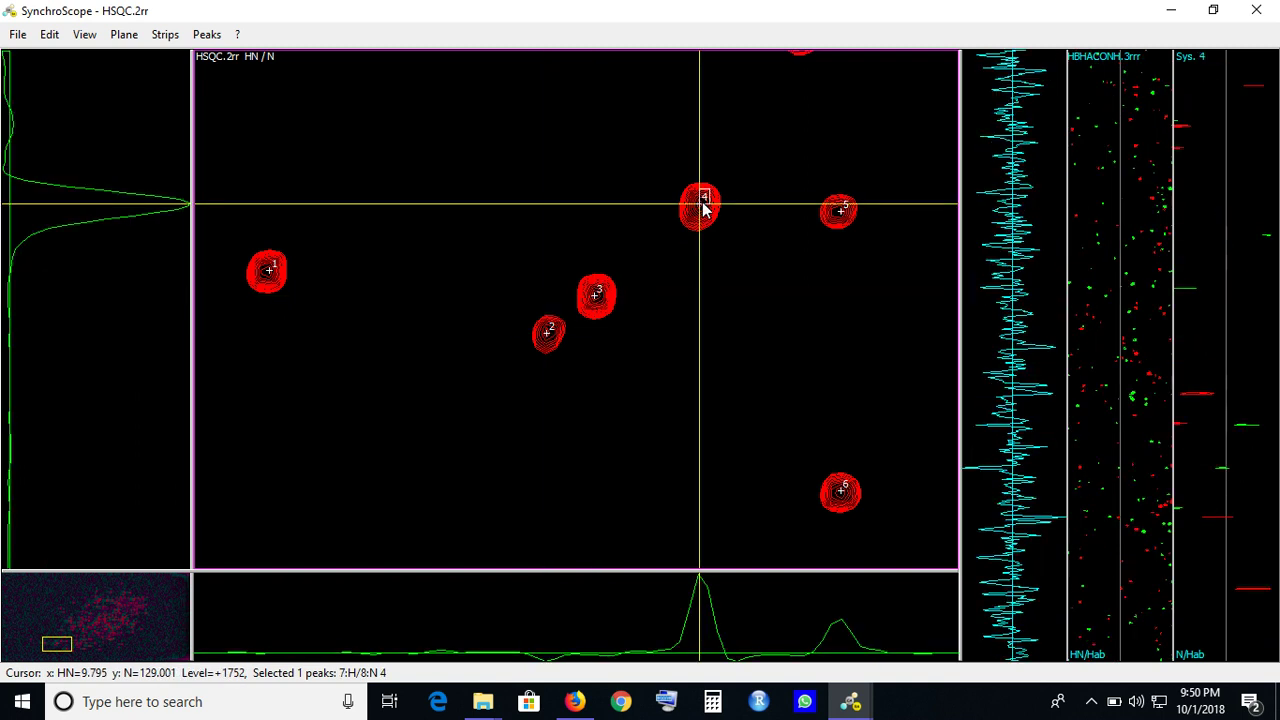
pyautogui.click(843, 213)
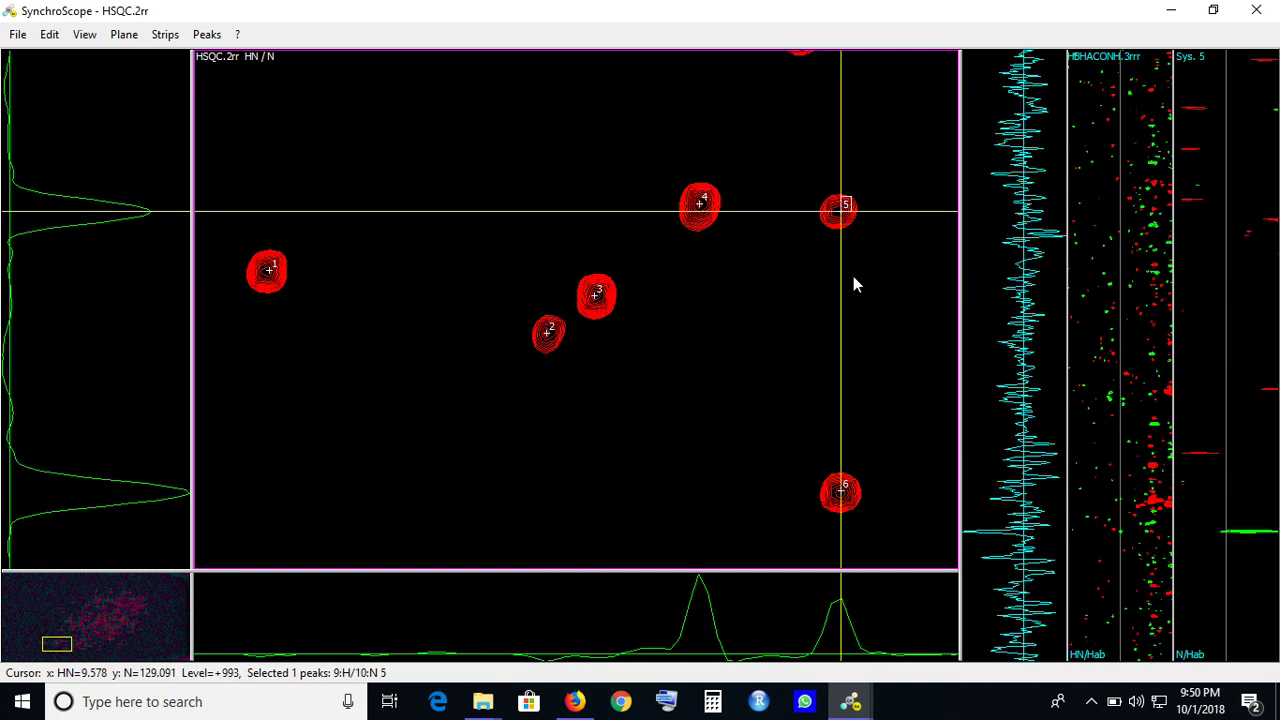
pyautogui.click(843, 498)
# - Inspect the HBHACONH strips at the HSQC peak near HN 8.094 / N 116.689 in the crowded central region
pyautogui.rightClick(784, 340)
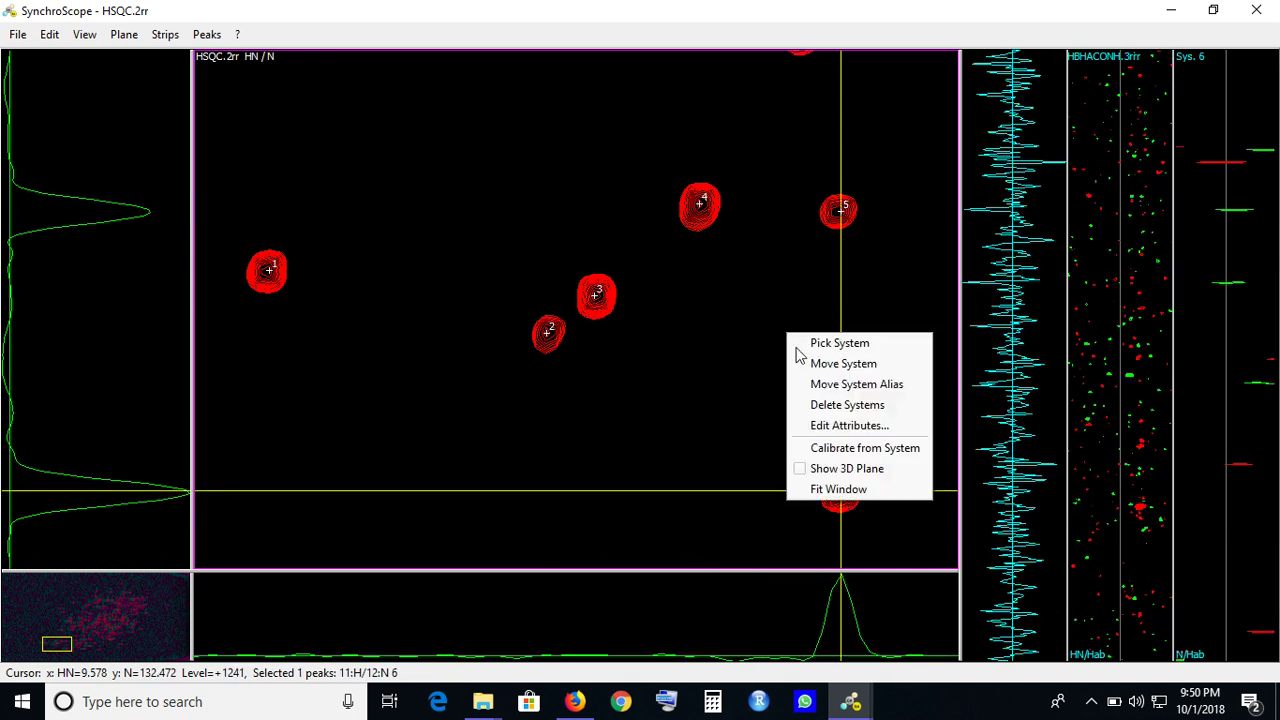
pyautogui.click(828, 489)
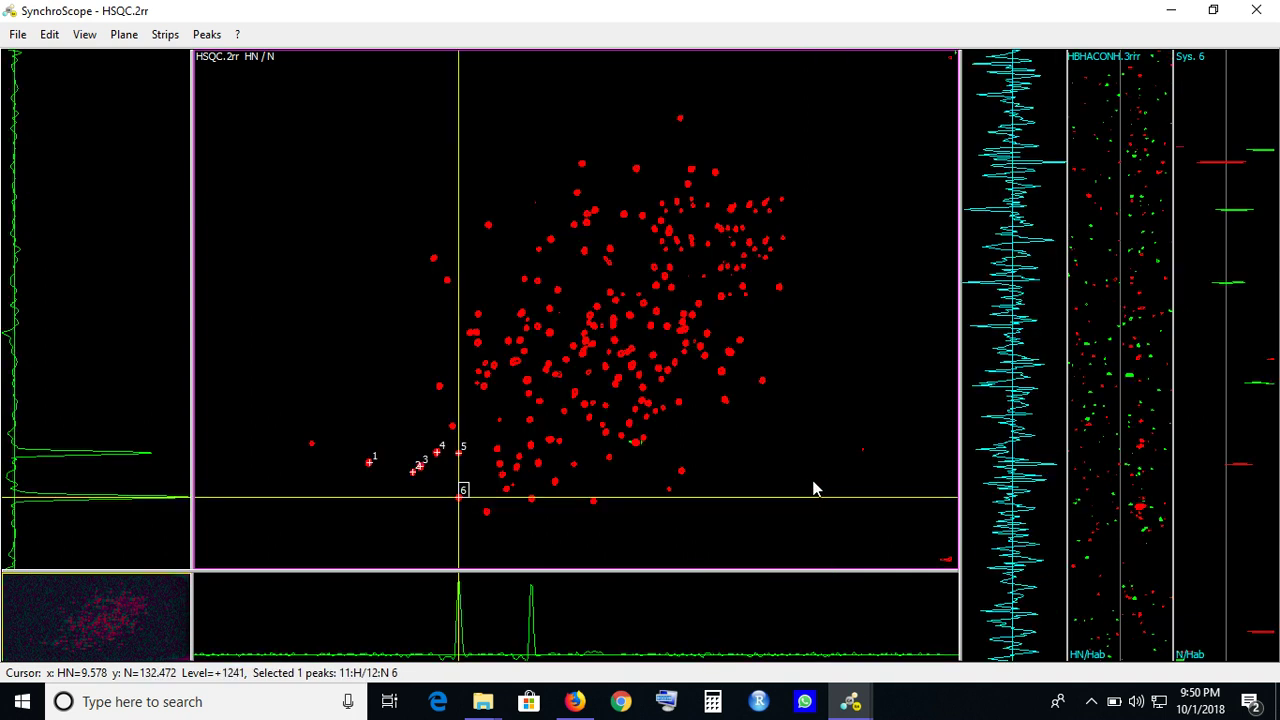
pyautogui.moveTo(558, 306); pyautogui.dragTo(652, 380)
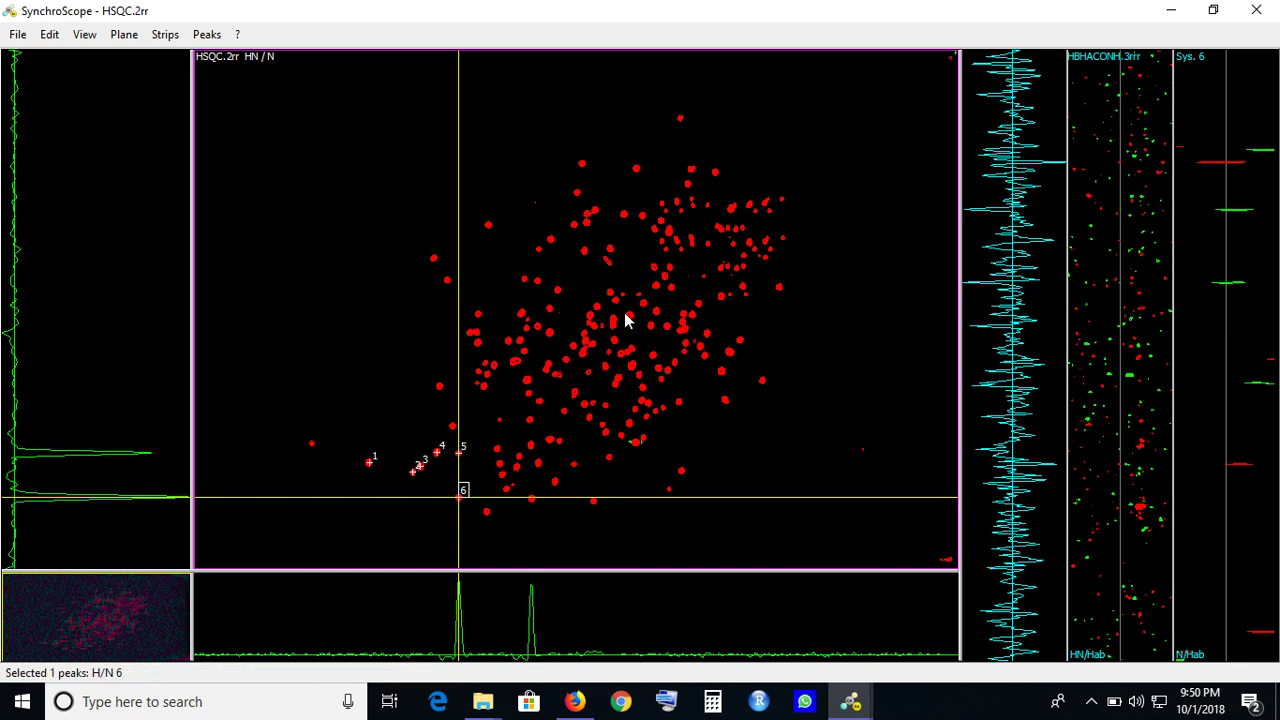
pyautogui.moveTo(589, 279); pyautogui.dragTo(650, 344)
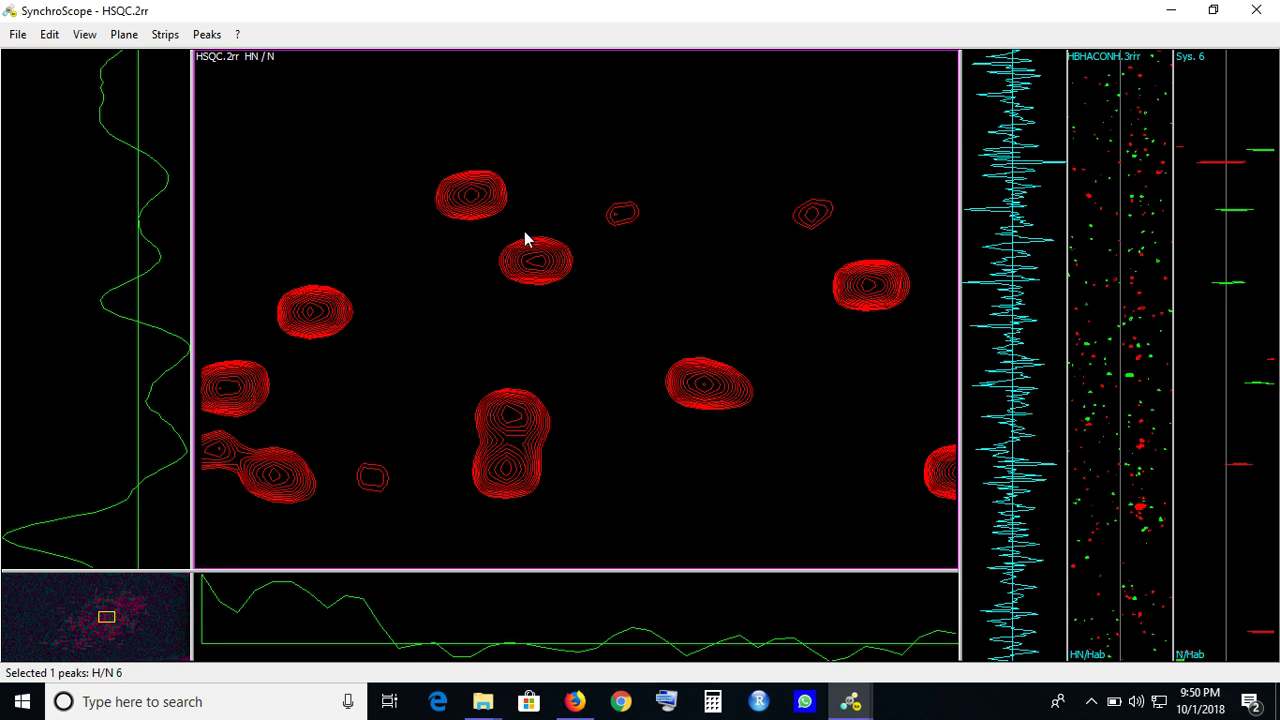
pyautogui.click(474, 216)
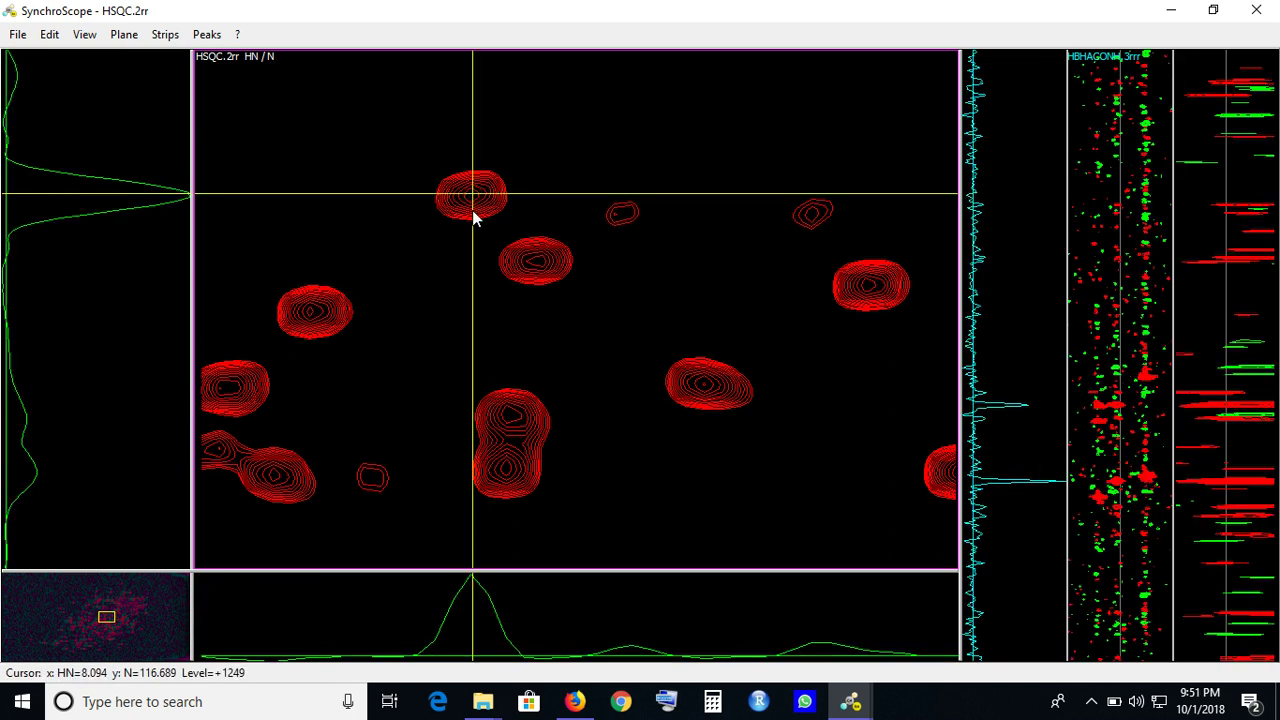
# - Pick a spin system on the upper HSQC peak at HN 8.095 / N 116.706
pyautogui.click(470, 209)
pyautogui.click(537, 266)
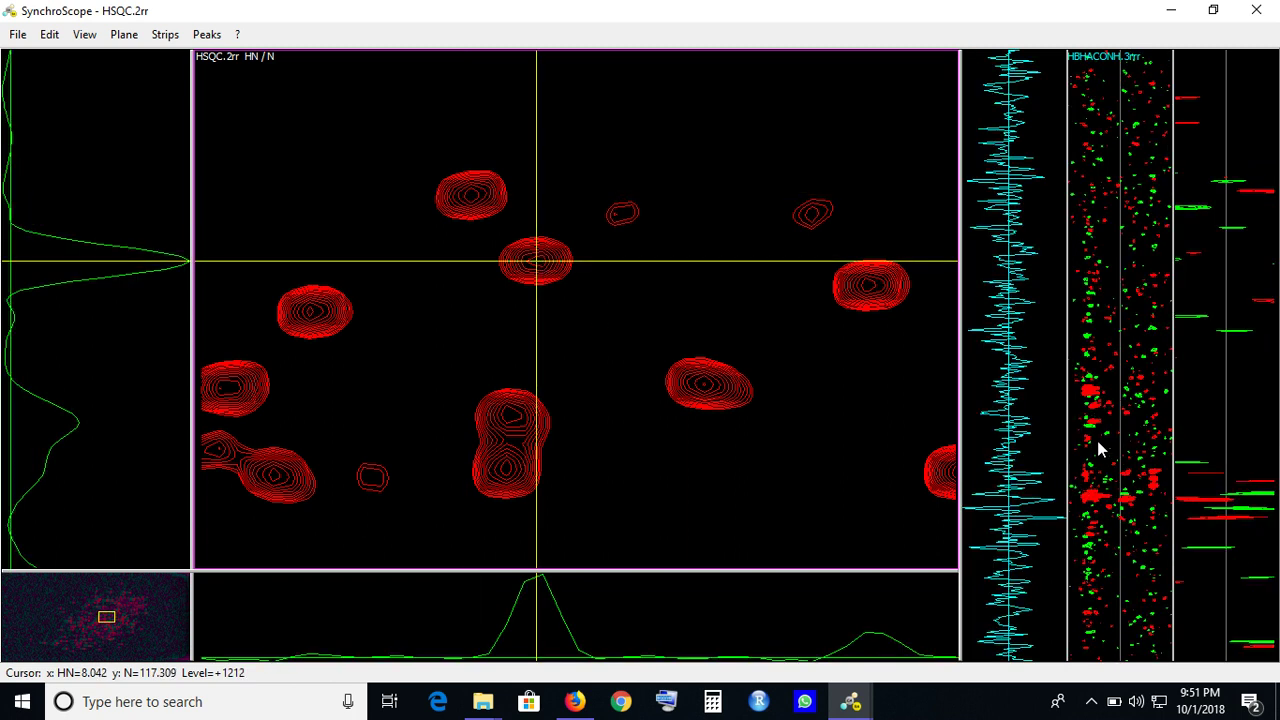
pyautogui.click(470, 194)
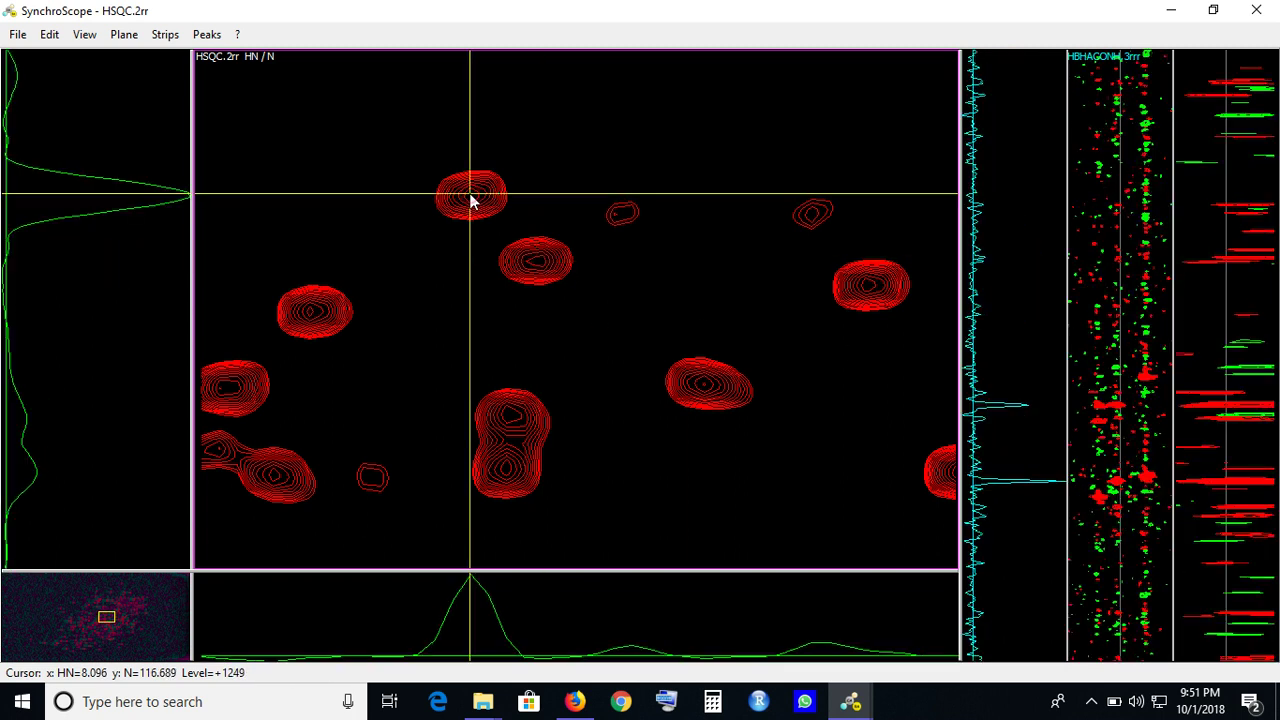
pyautogui.press('Down')
pyautogui.press('Down')
pyautogui.press('Right')
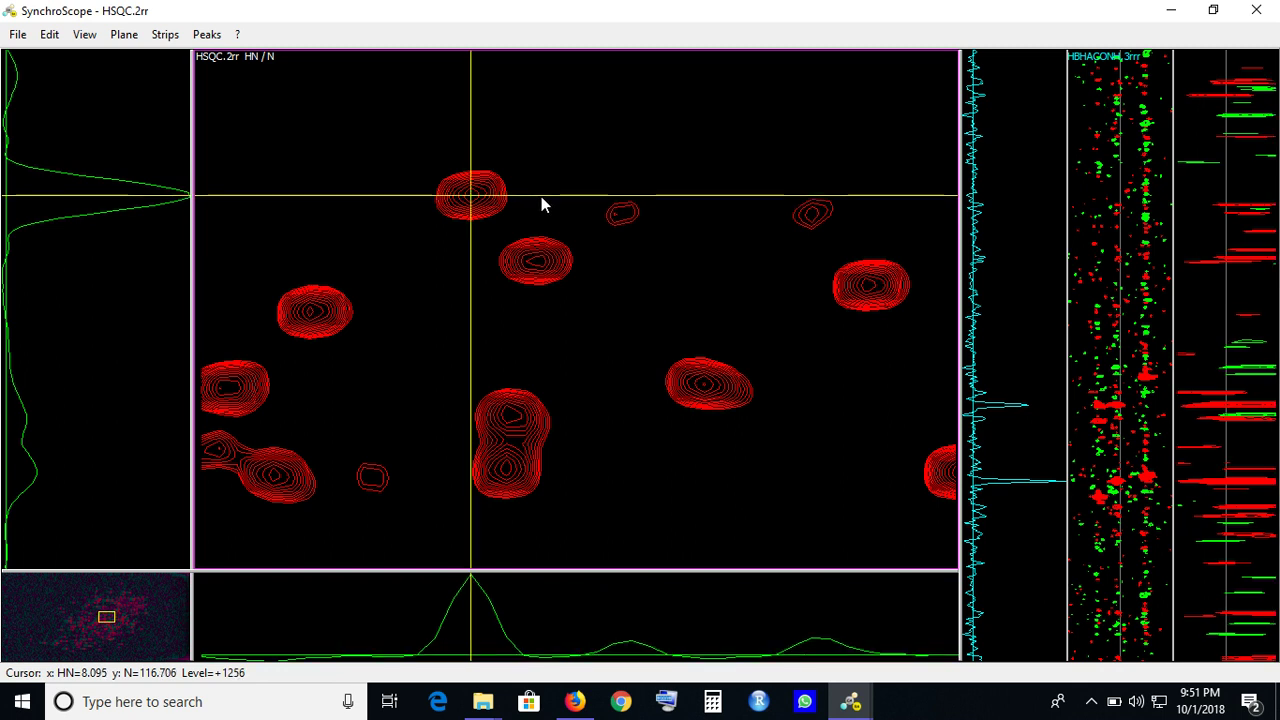
pyautogui.rightClick(474, 194)
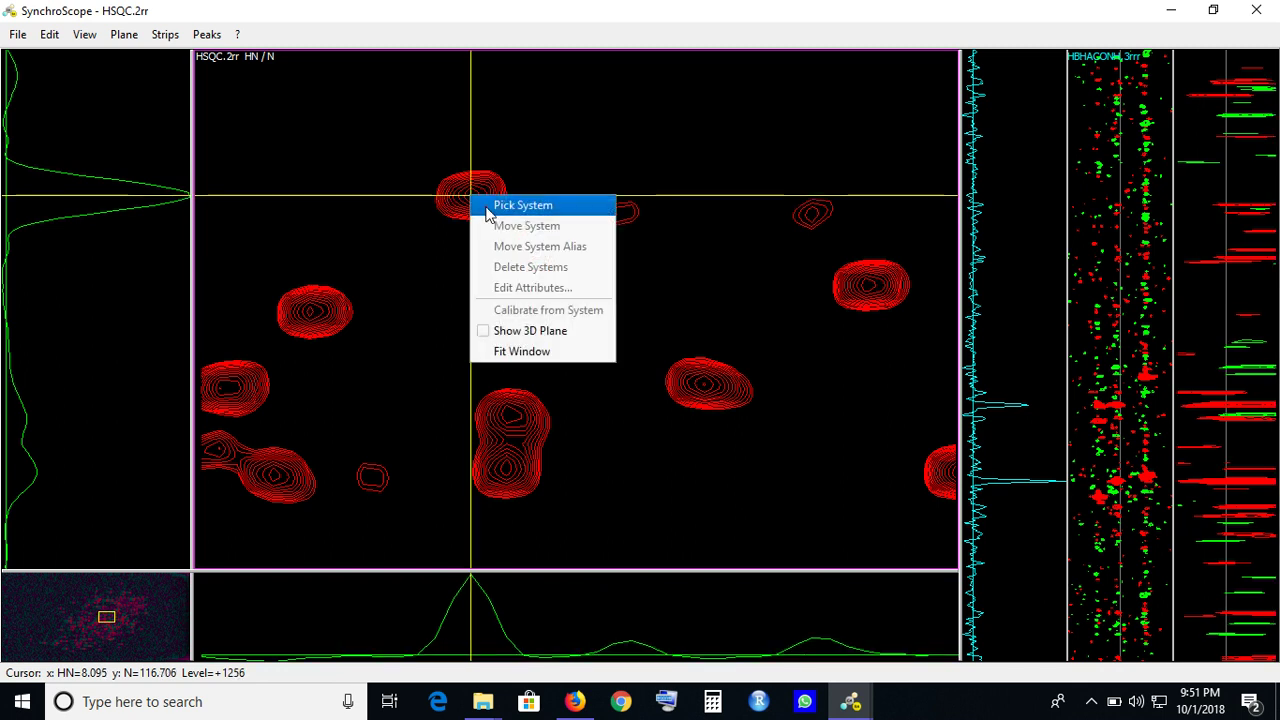
pyautogui.click(490, 204)
# - Pick spin systems on the HSQC peaks at HN 8.038 / N 117.317 and HN 7.772 / N 117.532
pyautogui.click(543, 263)
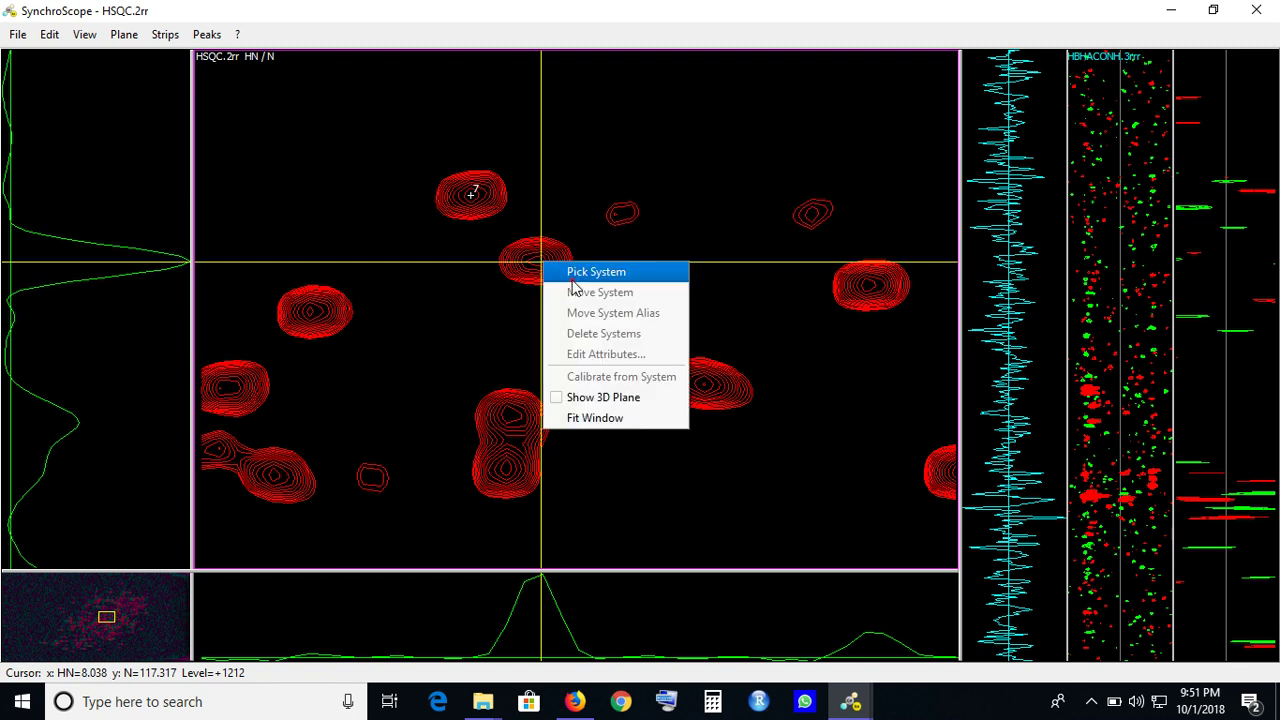
pyautogui.click(572, 274)
pyautogui.click(866, 290)
pyautogui.rightClick(868, 292)
pyautogui.click(895, 292)
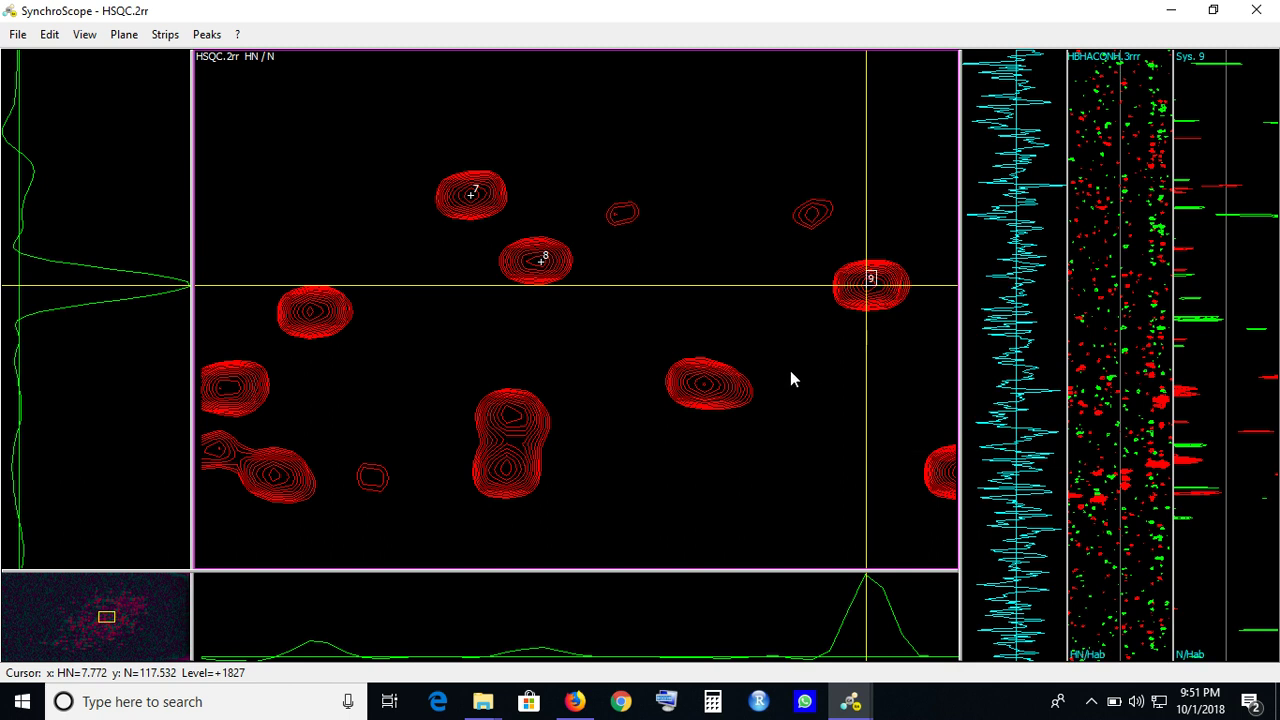
# - Pick spin systems on the HSQC peaks at HN 7.904 / N 118.436 and HN 8.228 / N 117.773
pyautogui.click(705, 390)
pyautogui.rightClick(706, 389)
pyautogui.click(736, 396)
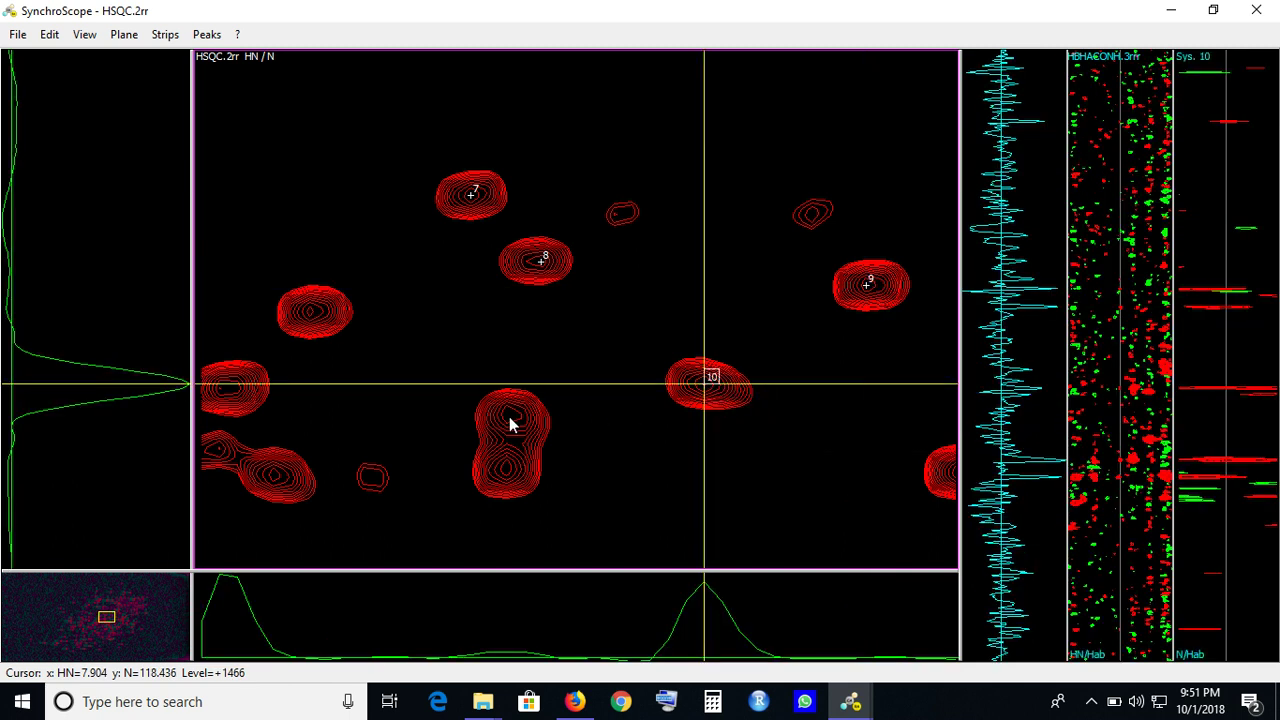
pyautogui.click(510, 423)
pyautogui.click(308, 316)
pyautogui.rightClick(310, 318)
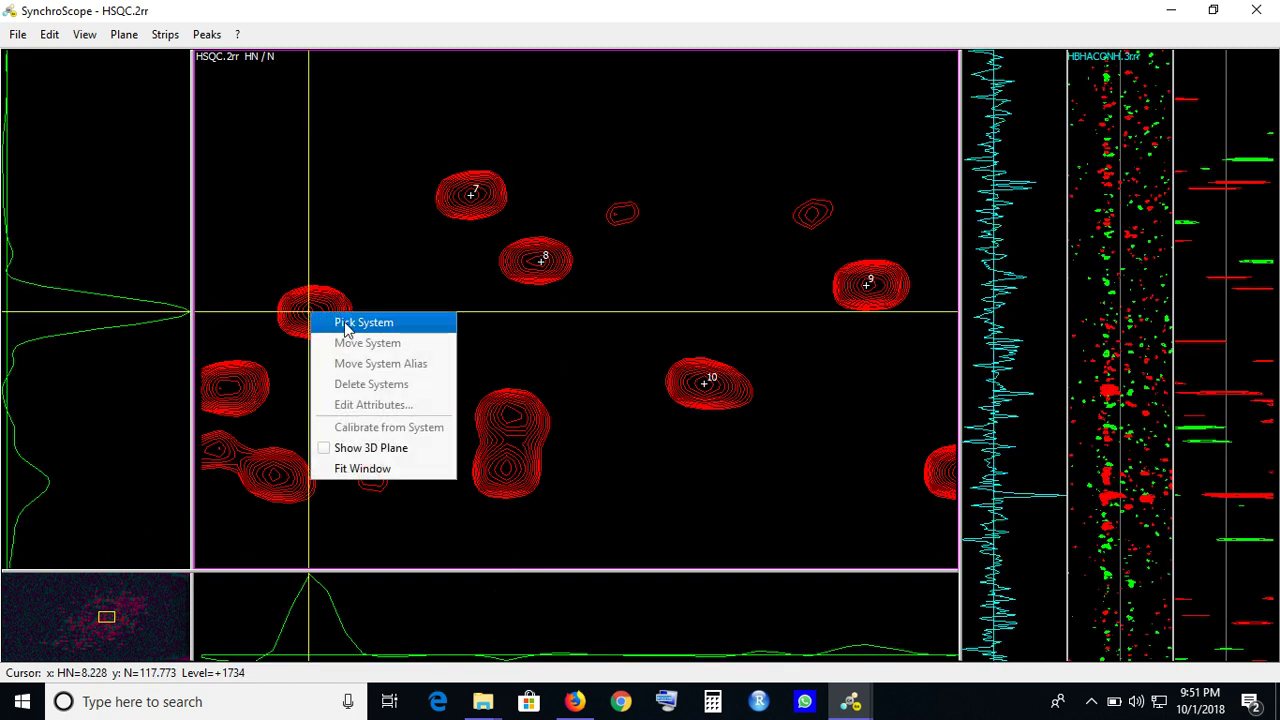
pyautogui.click(350, 326)
# - Set the strip contour threshold to 4, keeping the factor at 1.14 and the option at Both
pyautogui.click(165, 34)
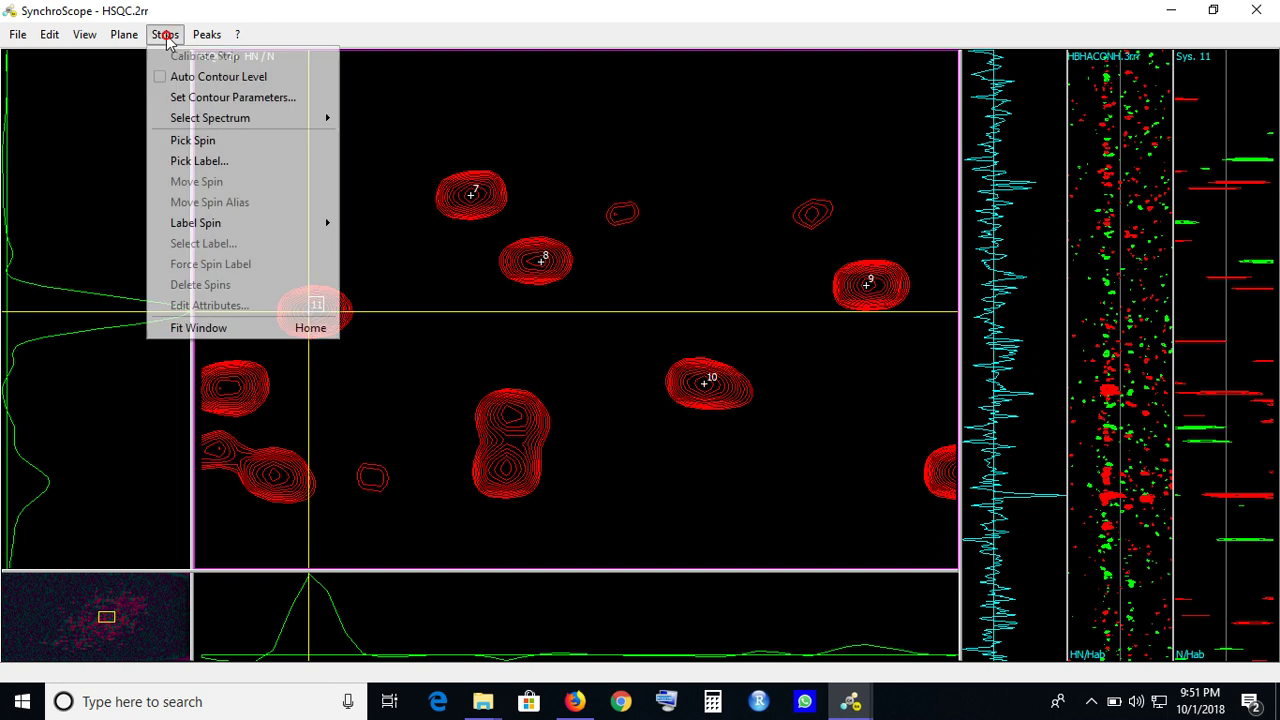
pyautogui.click(200, 94)
pyautogui.doubleClick(640, 338)
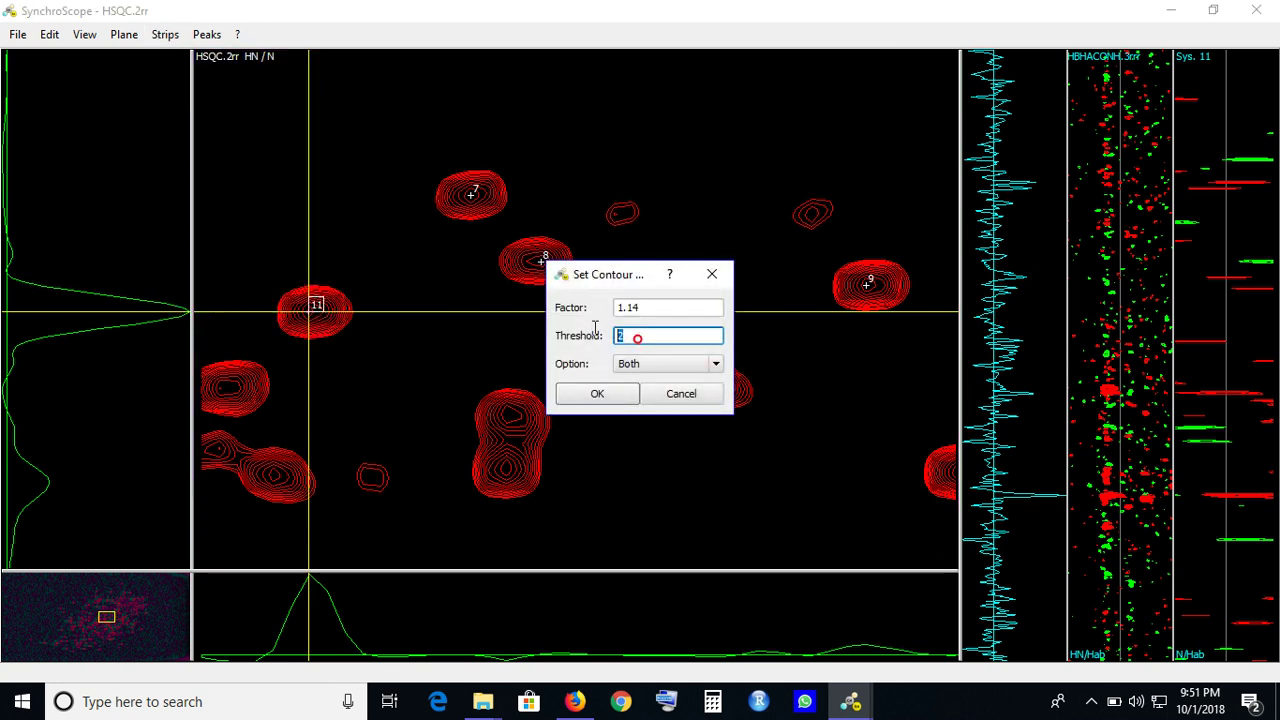
pyautogui.write('4')
pyautogui.click(597, 393)
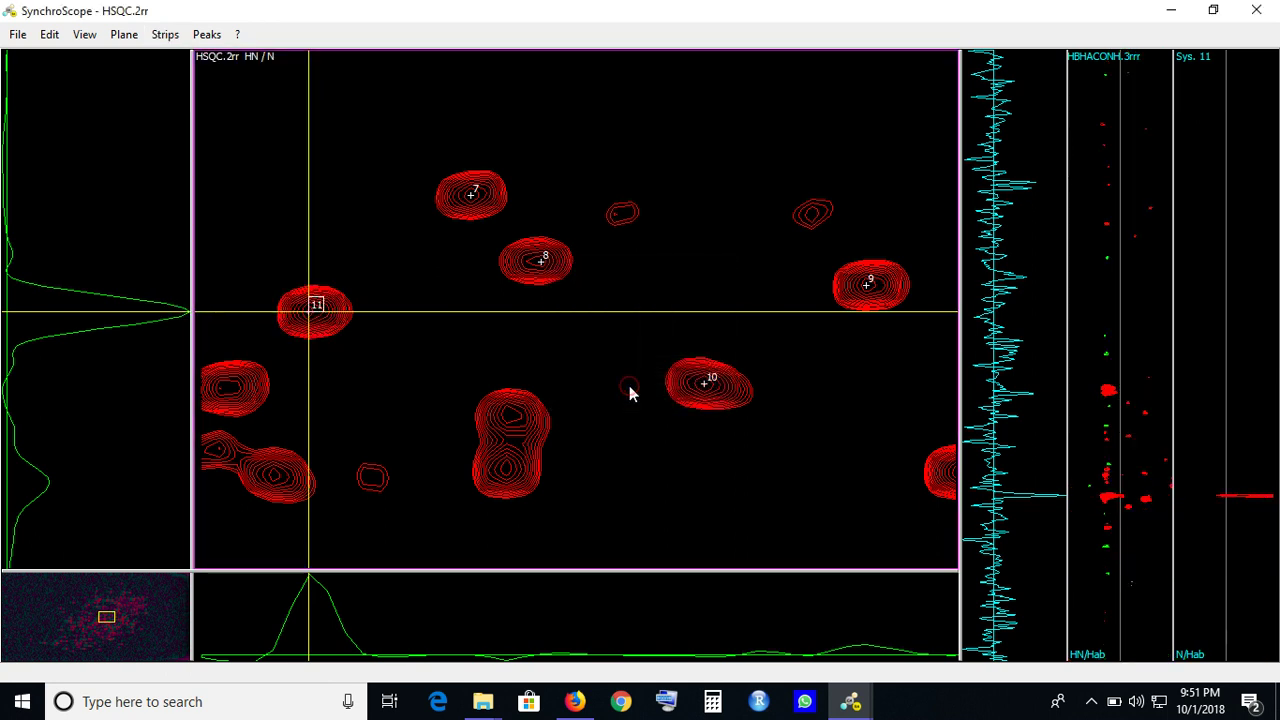
# - Set the peak width of the HN/Hab strip to 0.5 ppm
pyautogui.rightClick(1153, 321)
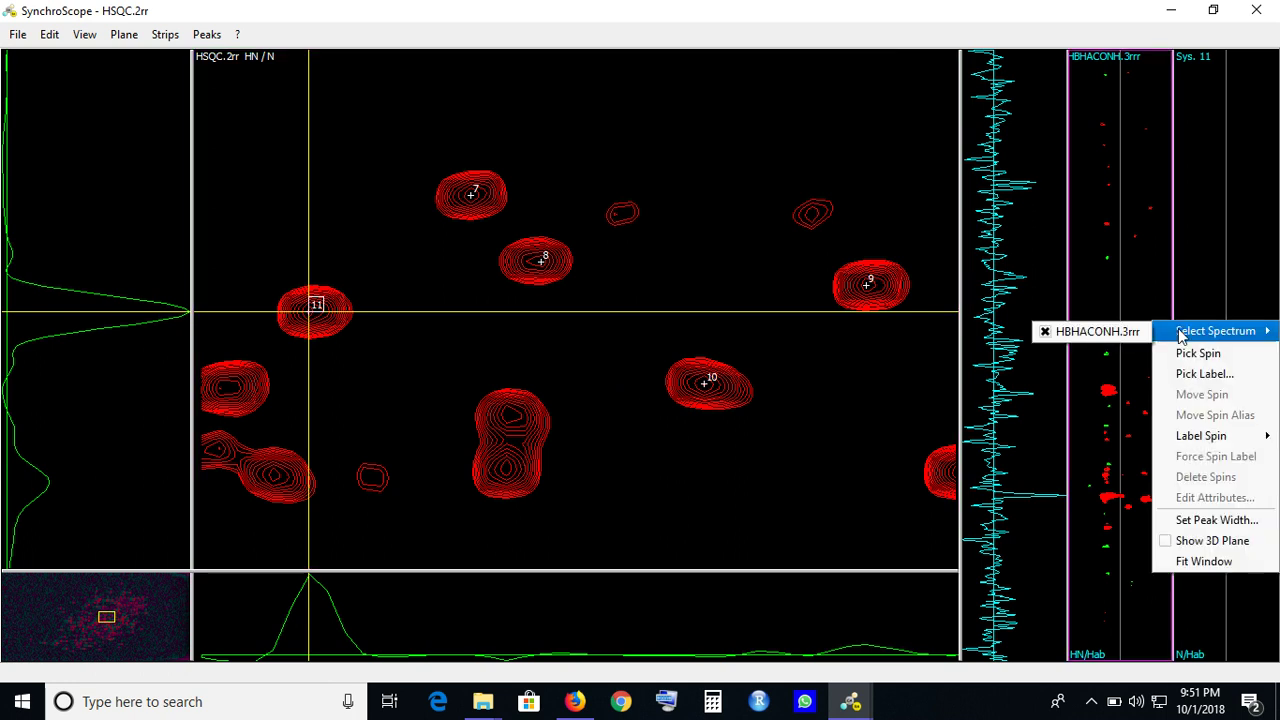
pyautogui.rightClick(1154, 257)
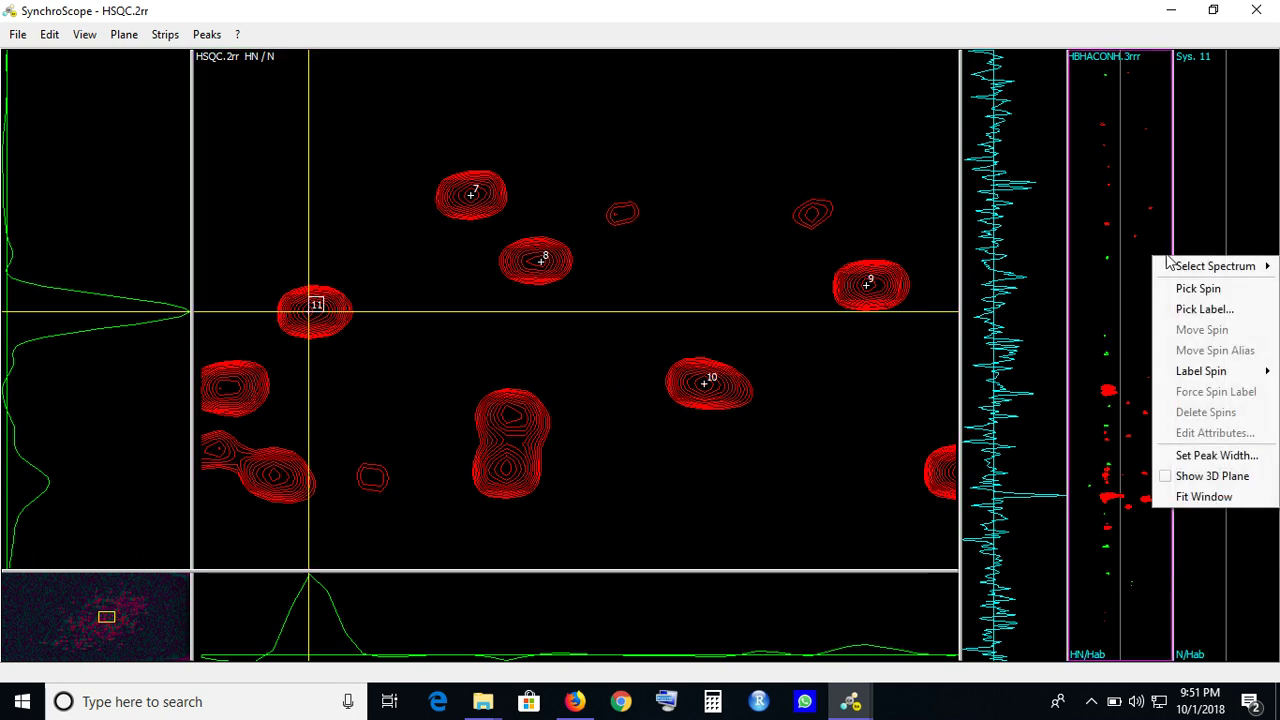
pyautogui.click(1213, 456)
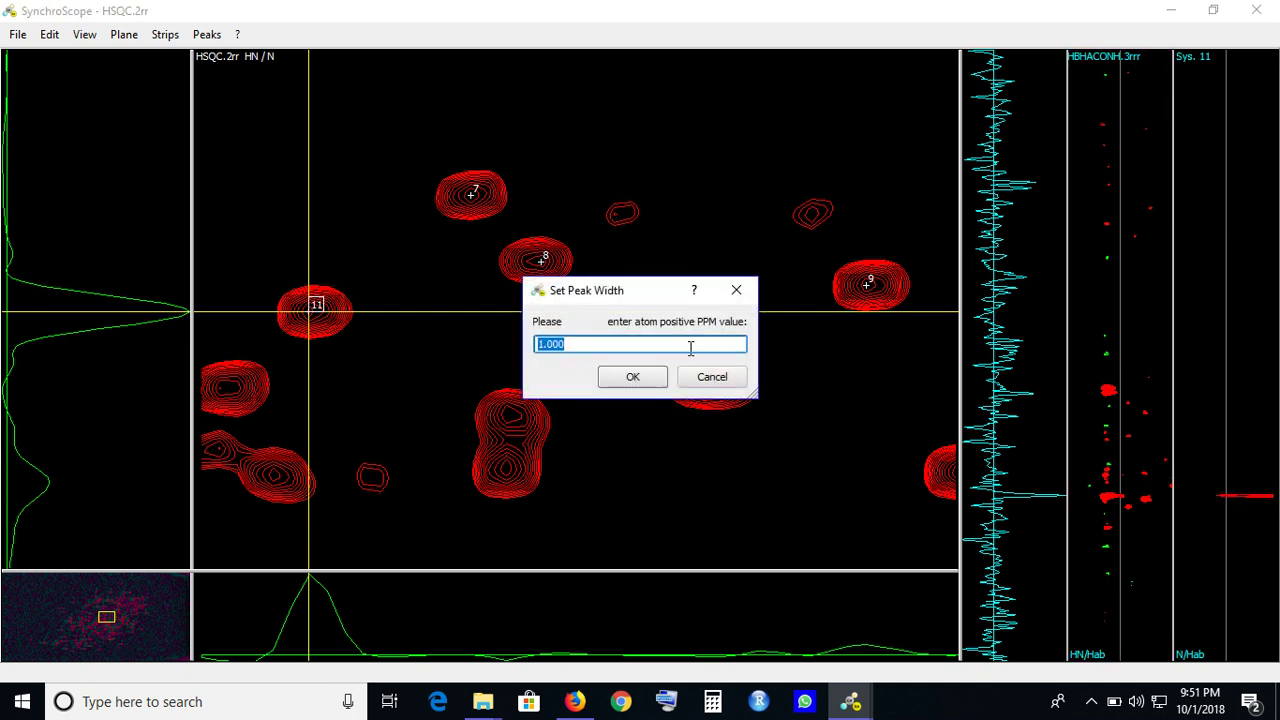
pyautogui.write('0.5')
pyautogui.click(652, 376)
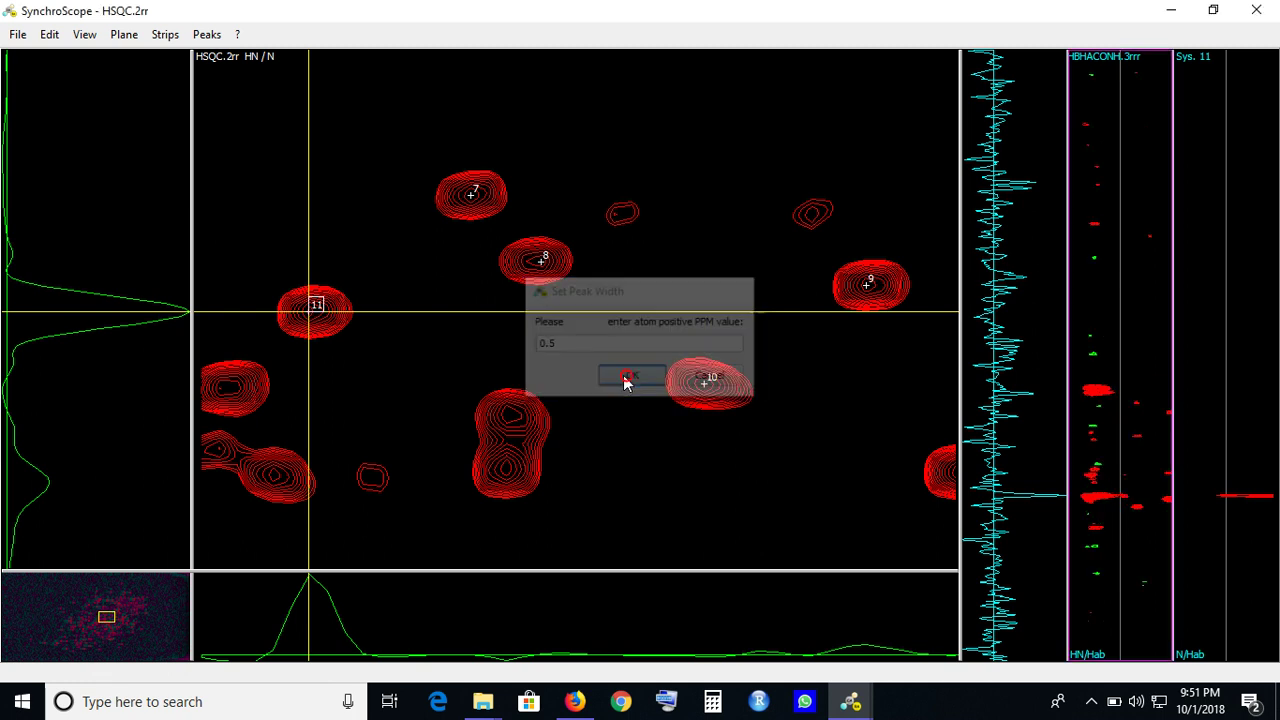
# - Set the peak width of the N/Hab strip to 0.4 ppm
pyautogui.click(1205, 371)
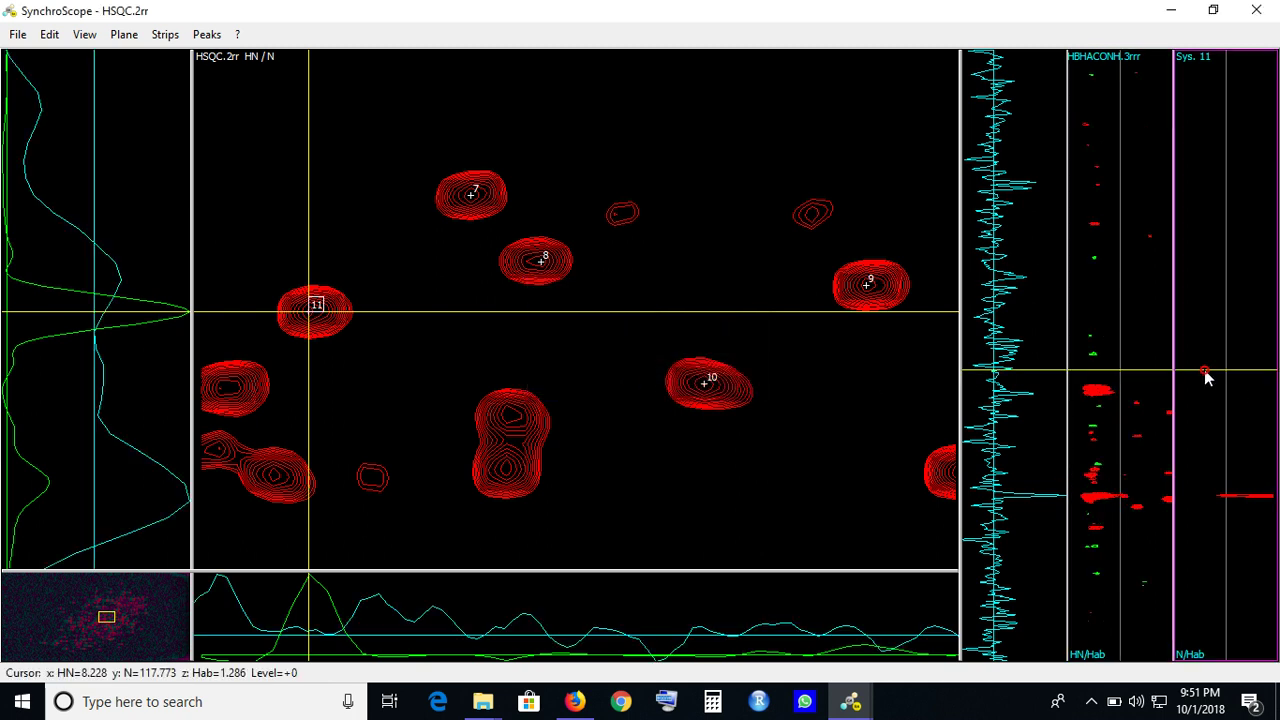
pyautogui.rightClick(1205, 371)
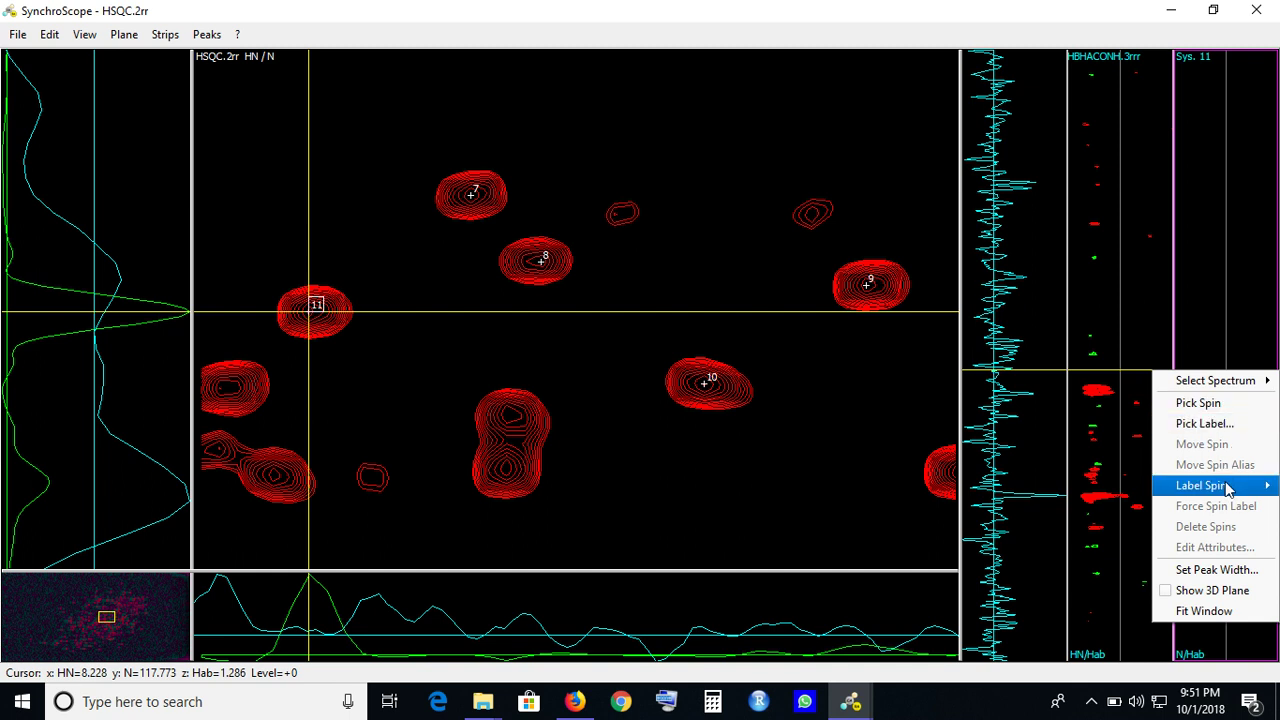
pyautogui.click(1217, 569)
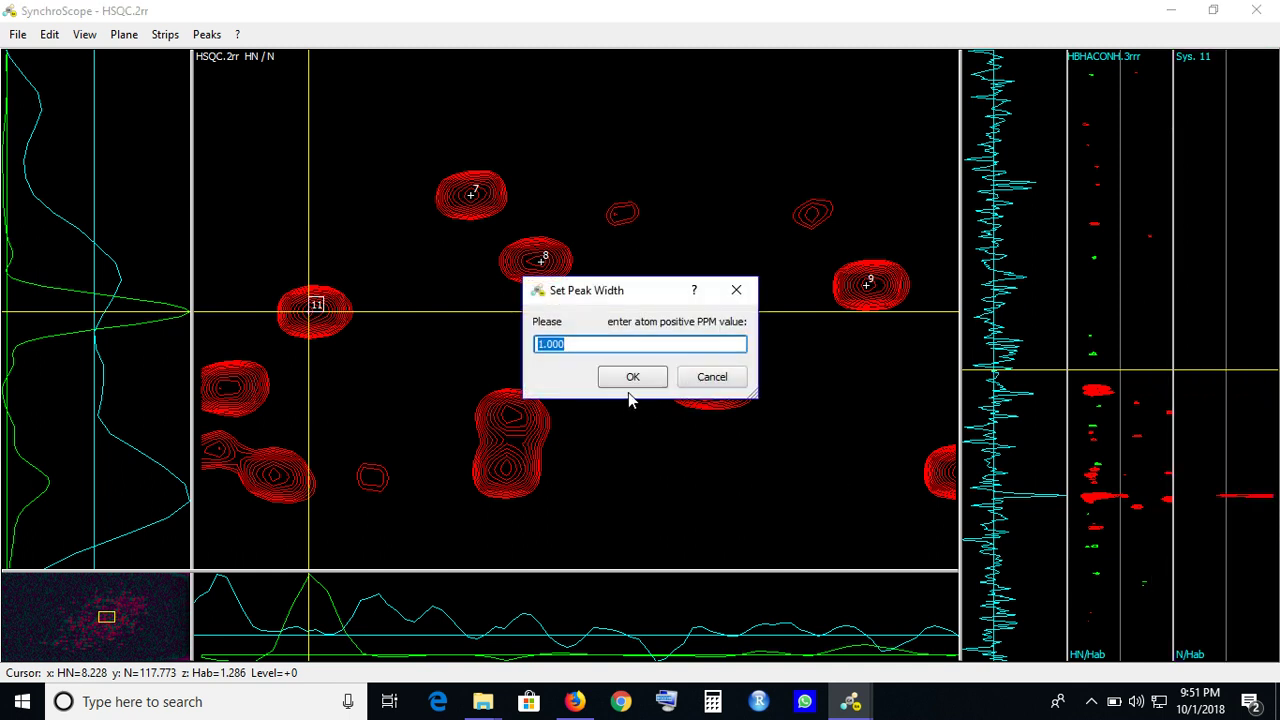
pyautogui.press('BackSpace')
pyautogui.write('0.4')
pyautogui.click(626, 377)
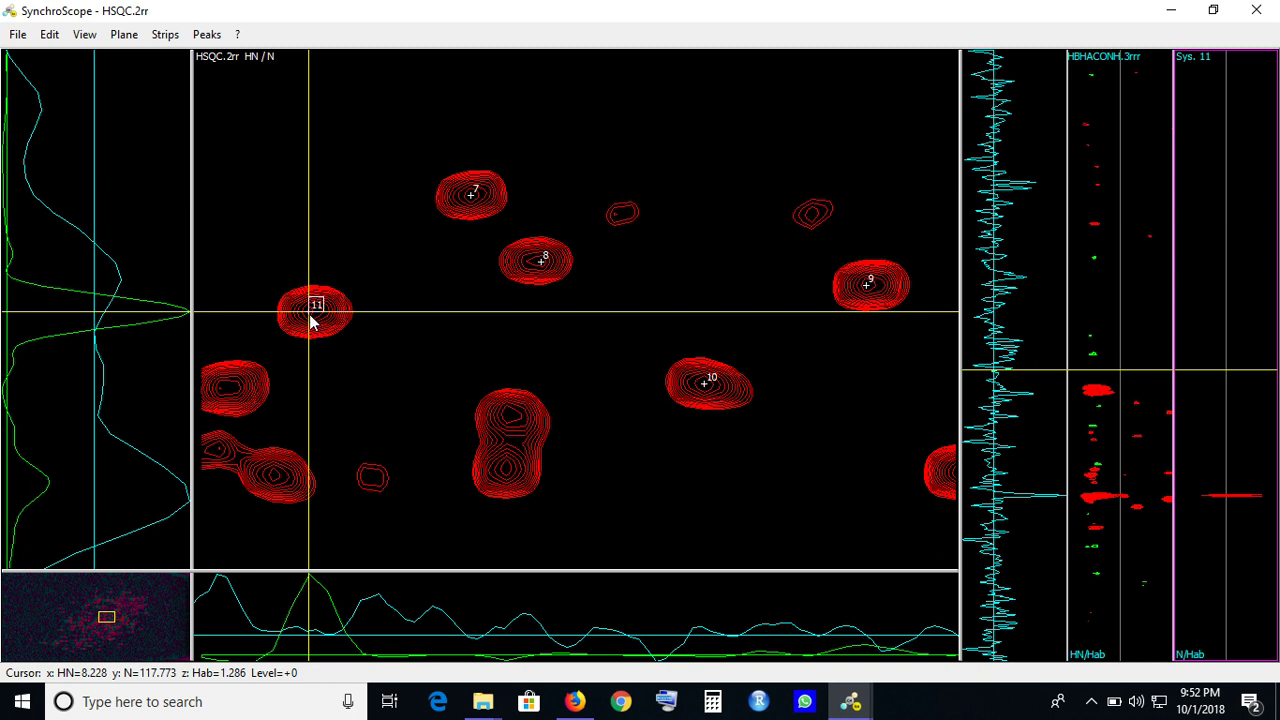
# - Pick a spin labelled HA-1 at Hab 4.369 in the HBHACONH strip of system 11
pyautogui.click(310, 320)
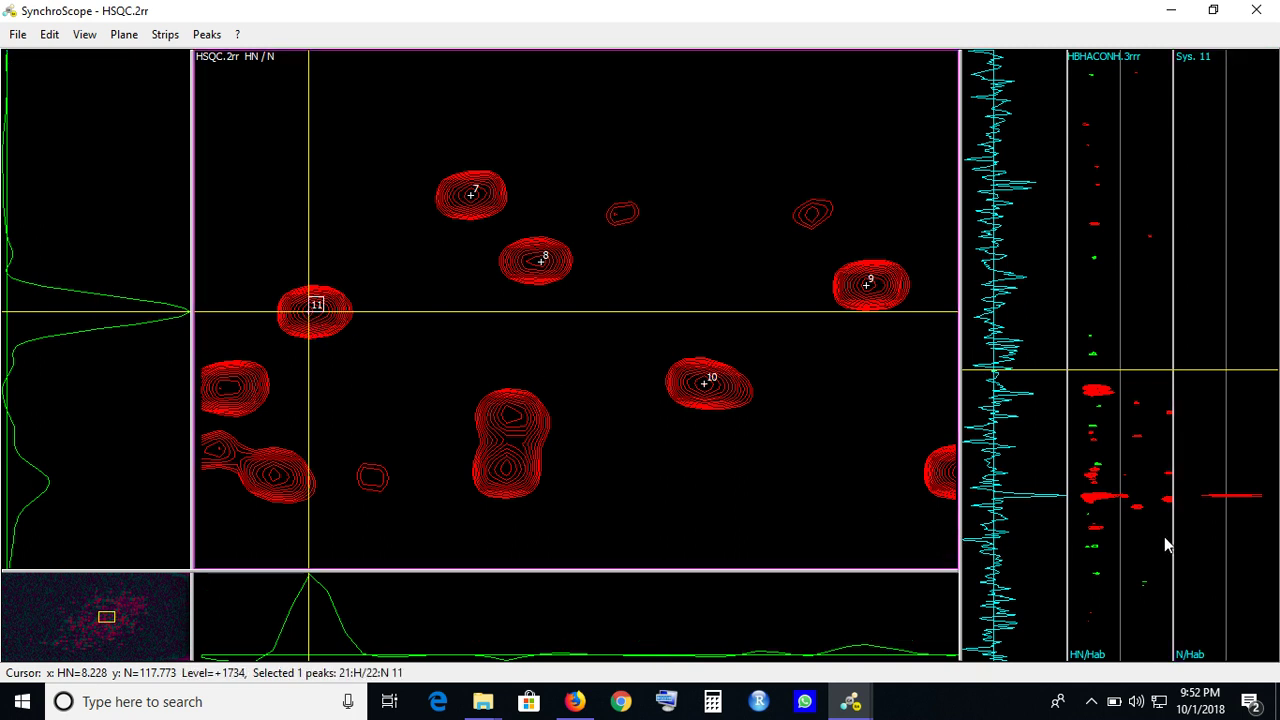
pyautogui.moveTo(1080, 362); pyautogui.dragTo(1152, 547)
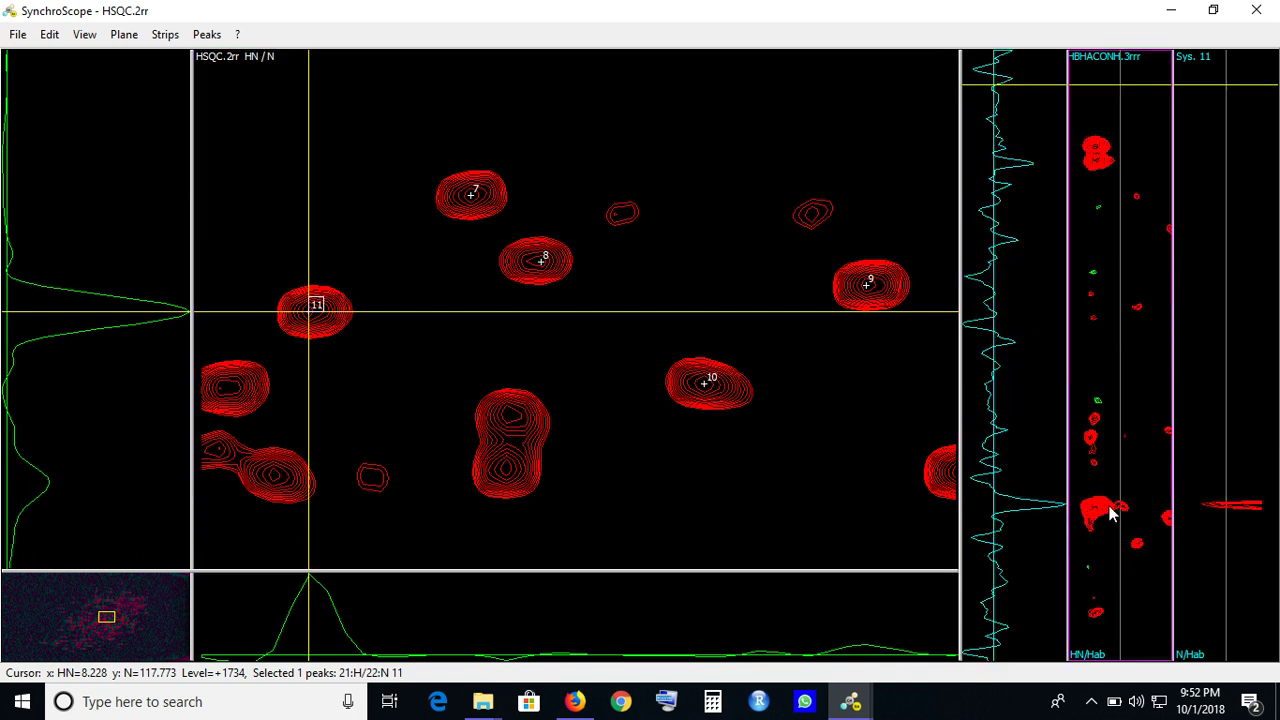
pyautogui.click(1113, 513)
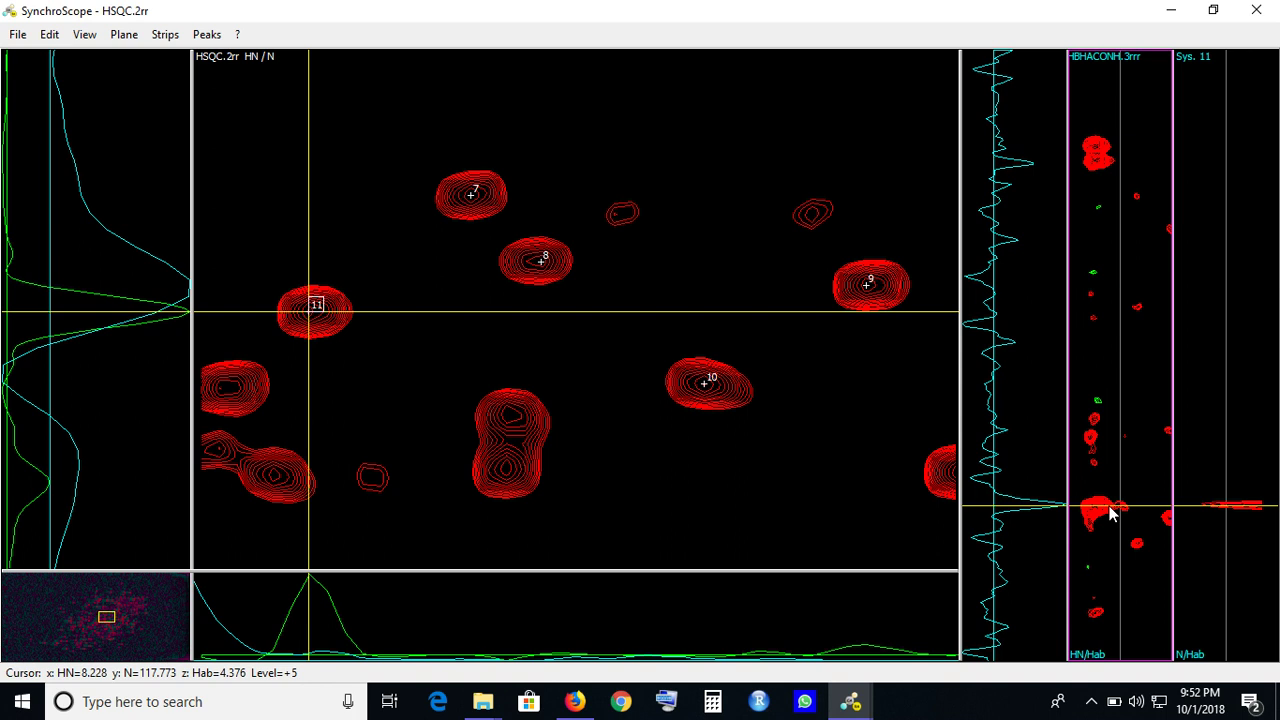
pyautogui.press('Up')
pyautogui.press('Up')
pyautogui.press('Down')
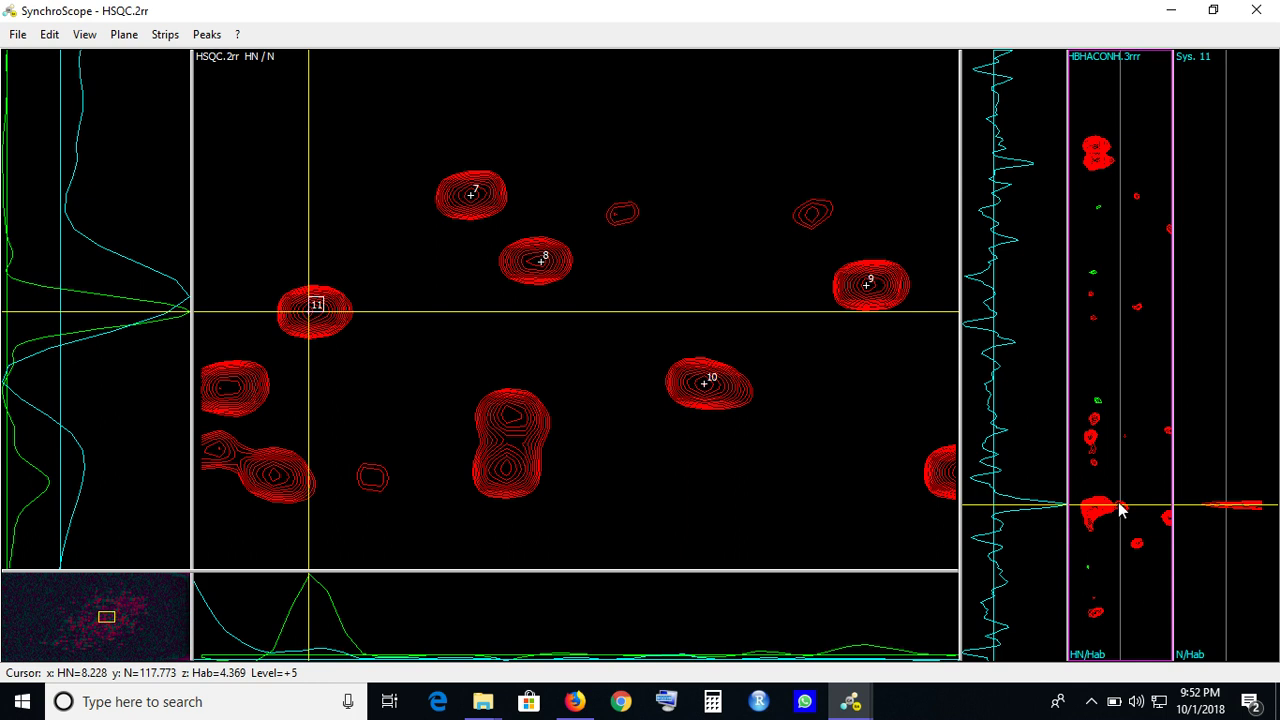
pyautogui.rightClick(1120, 510)
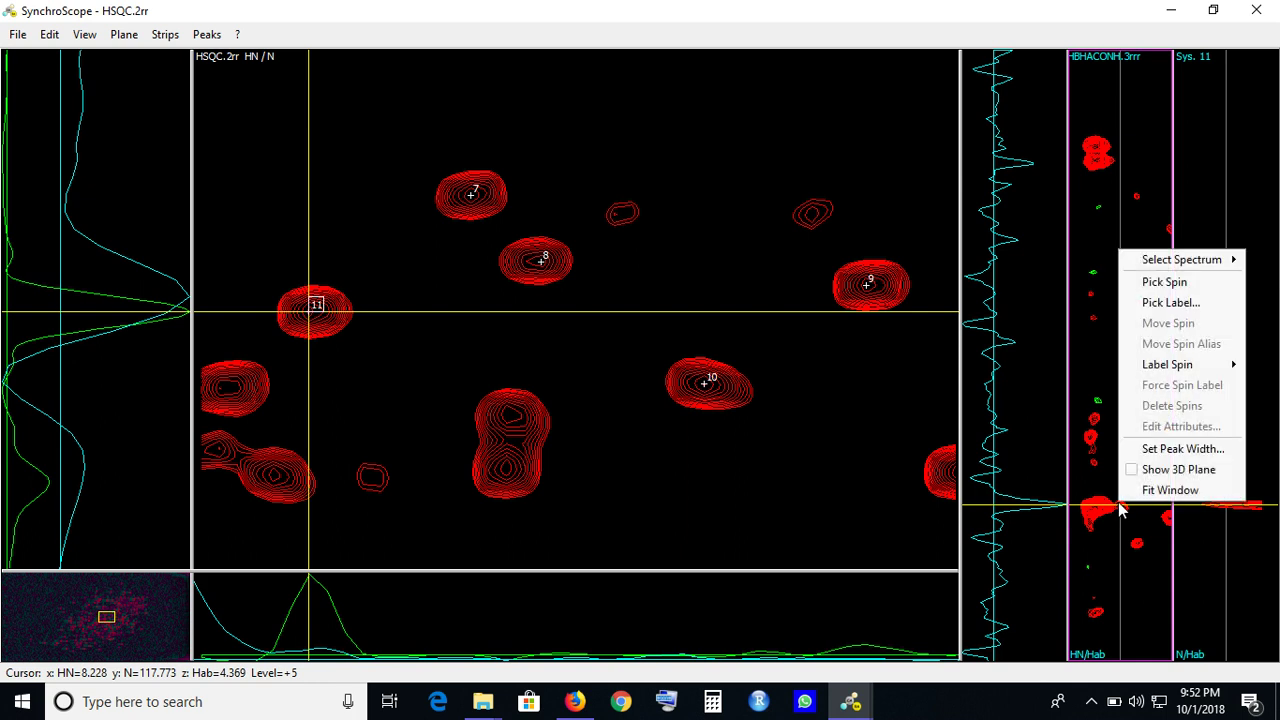
pyautogui.click(1180, 305)
pyautogui.click(601, 276)
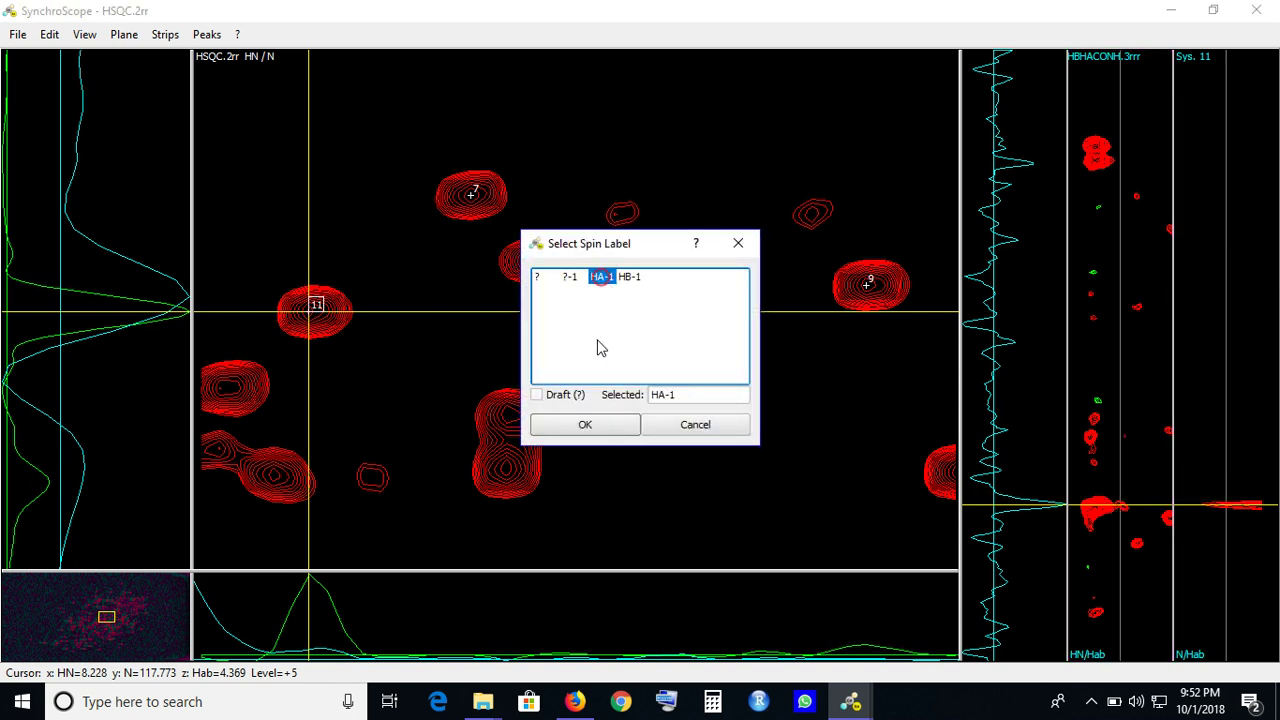
pyautogui.click(612, 427)
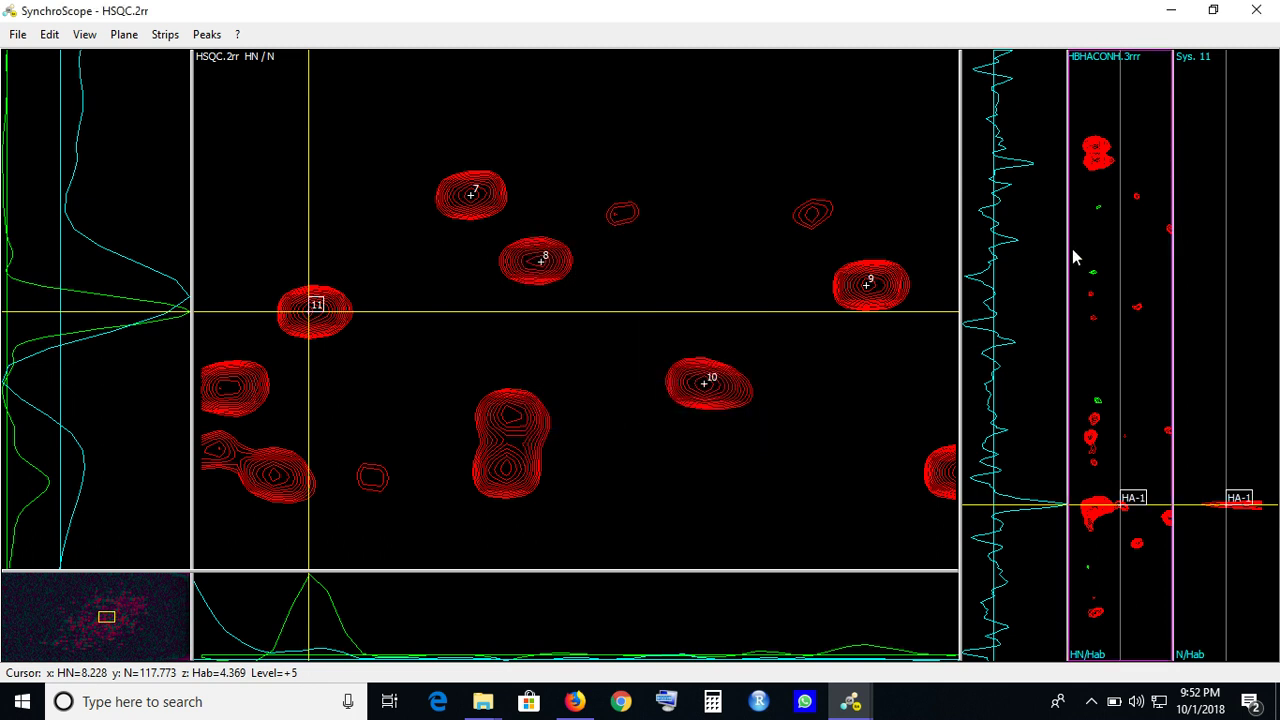
# - Pick a spin labelled HB-1 at Hab 1.858 in the HBHACONH strip of system 11
pyautogui.click(1095, 167)
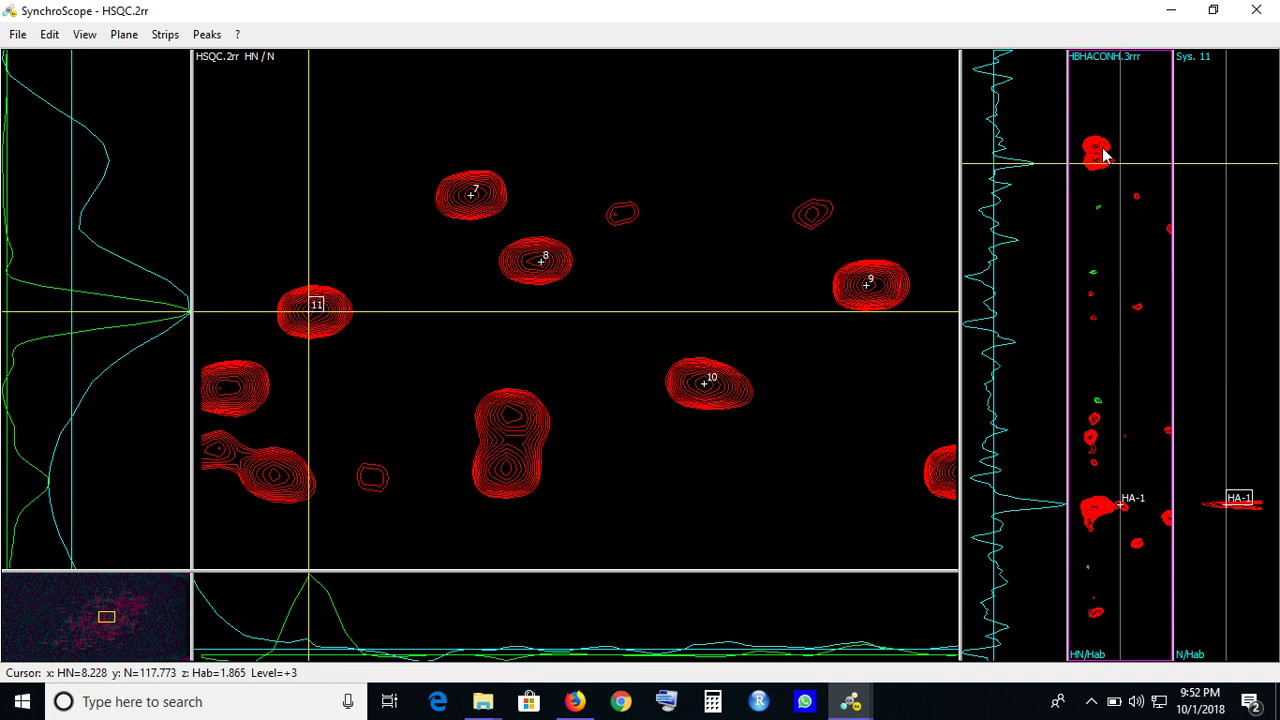
pyautogui.rightClick(1104, 149)
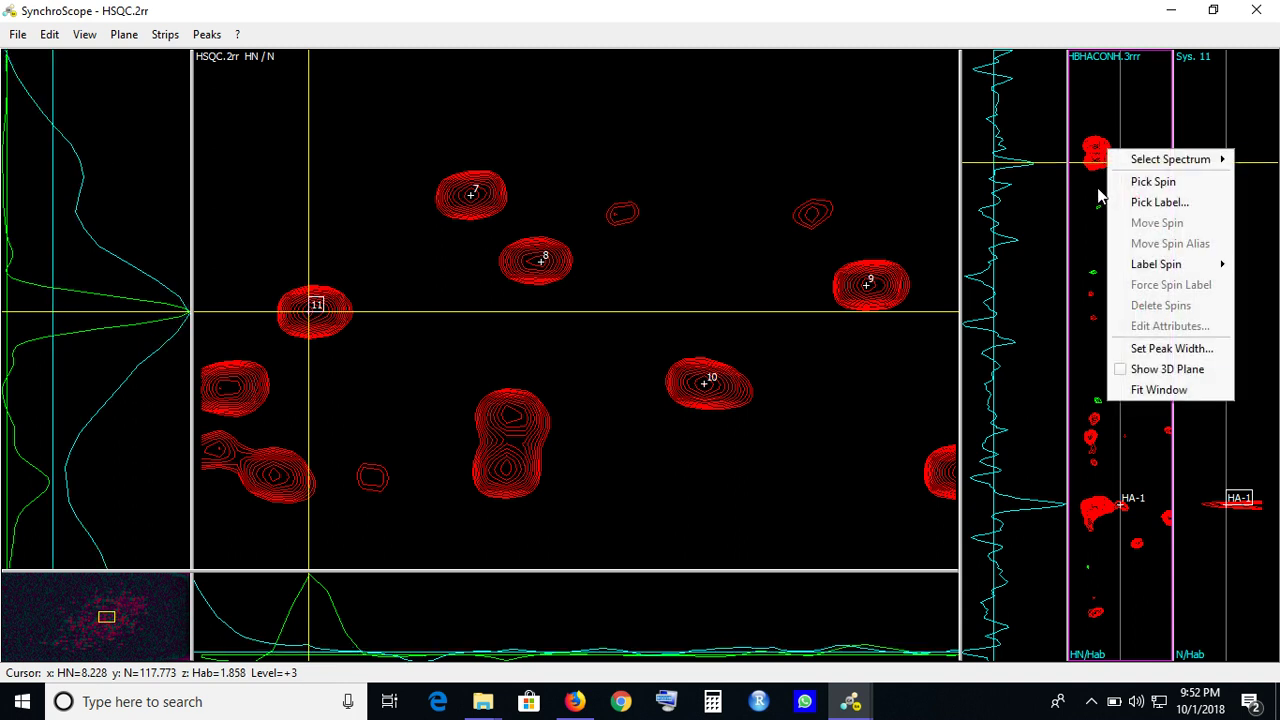
pyautogui.click(1094, 163)
pyautogui.rightClick(1097, 171)
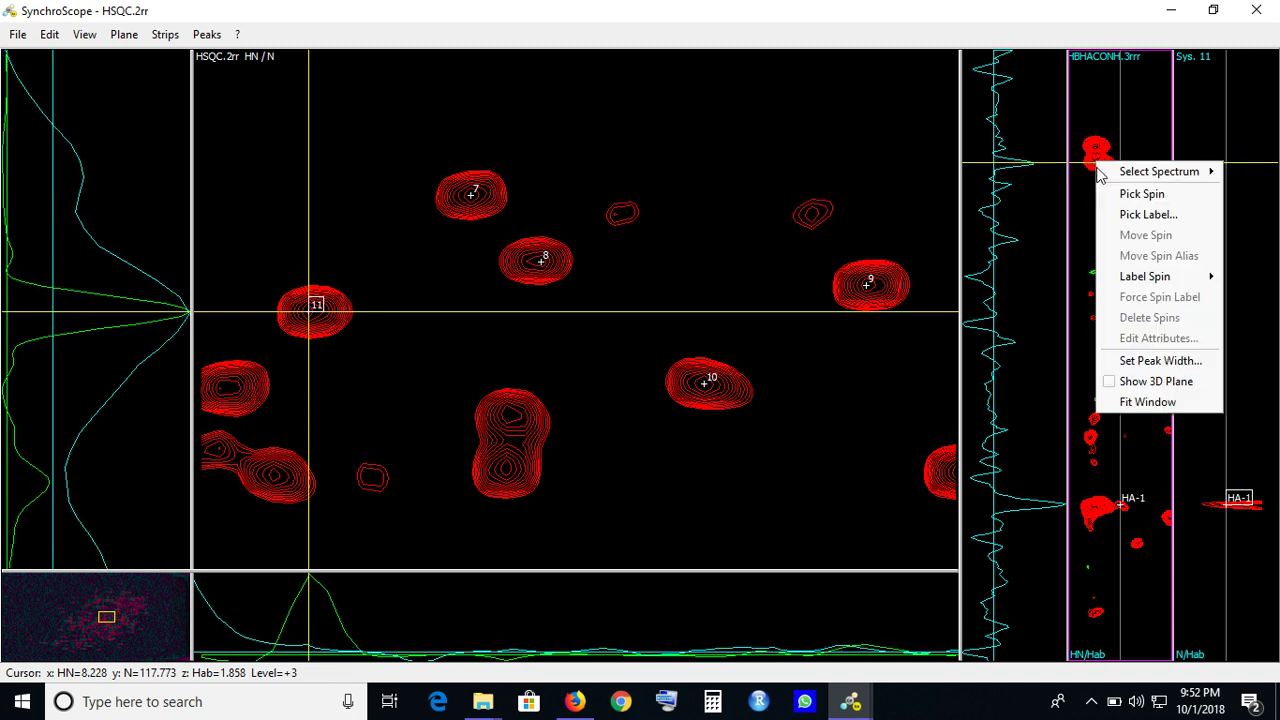
pyautogui.click(1150, 202)
pyautogui.click(603, 278)
pyautogui.click(608, 426)
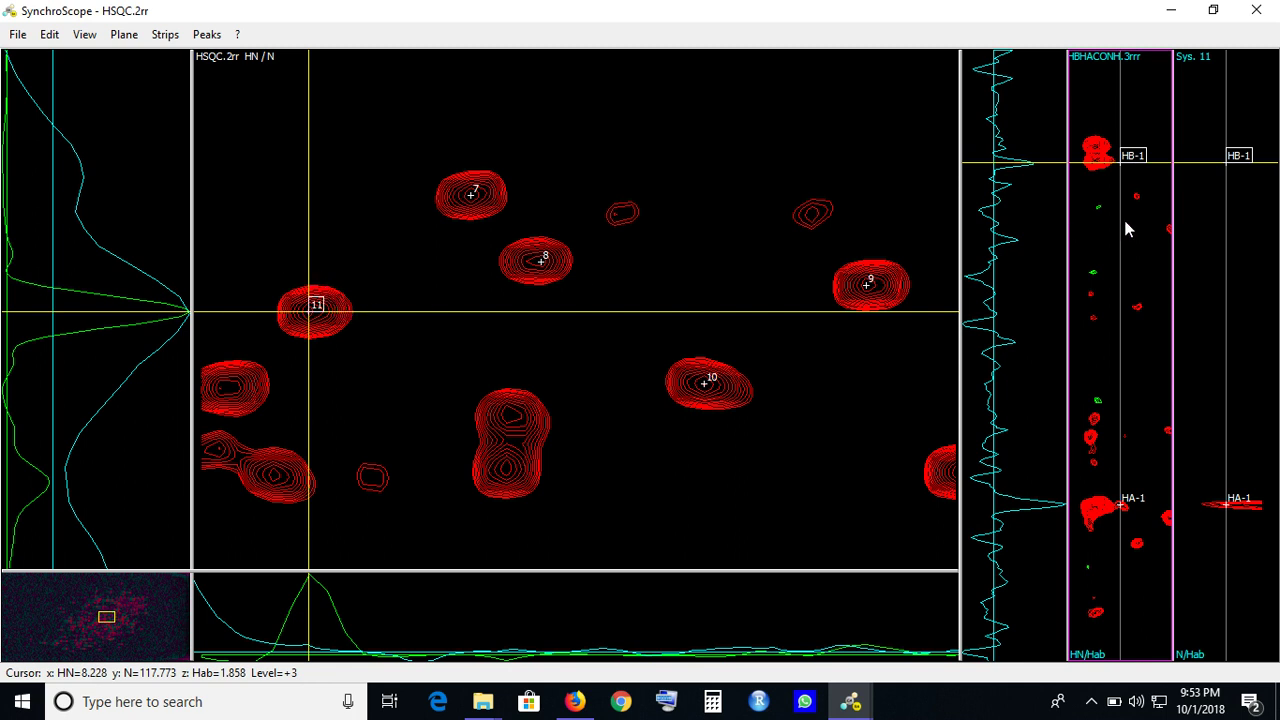
# - Move the alias of system 11 onto the centre of its HSQC peak at HN 8.227, N 117.773
pyautogui.moveTo(260, 263)
pyautogui.mouseDown()
pyautogui.moveTo(290, 318)
pyautogui.moveTo(370, 375)
pyautogui.mouseUp()
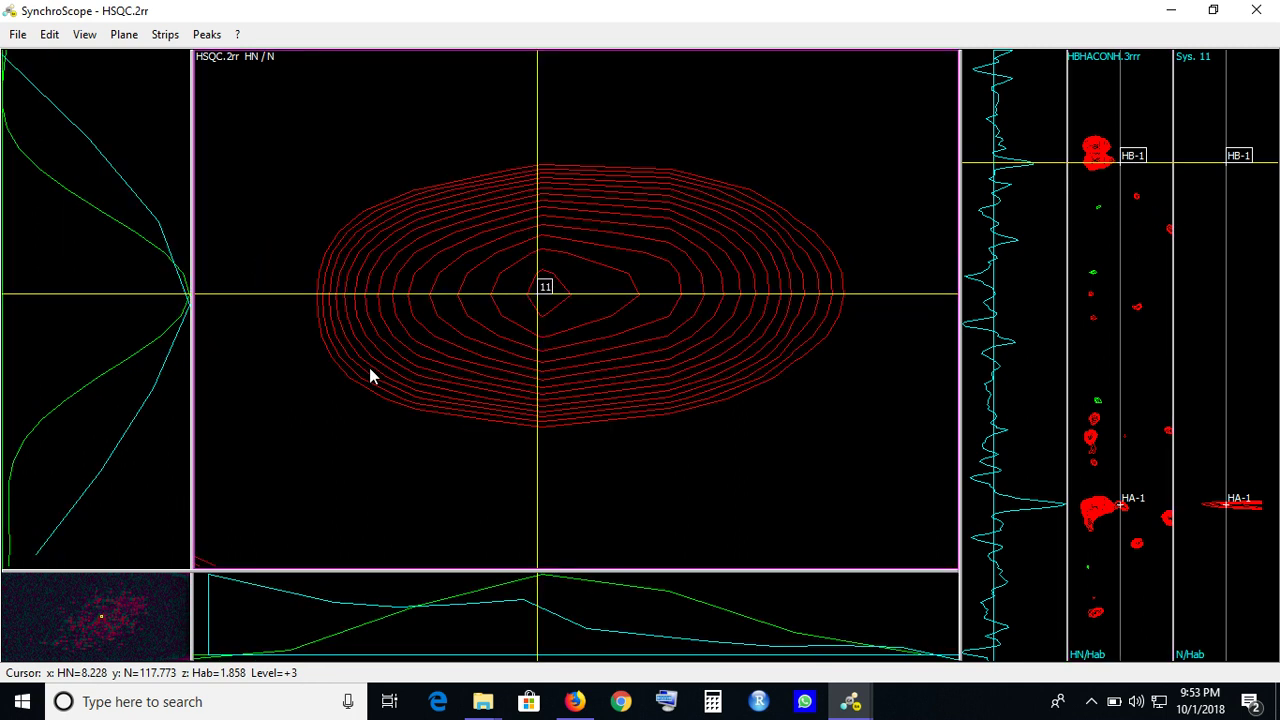
pyautogui.click(544, 298)
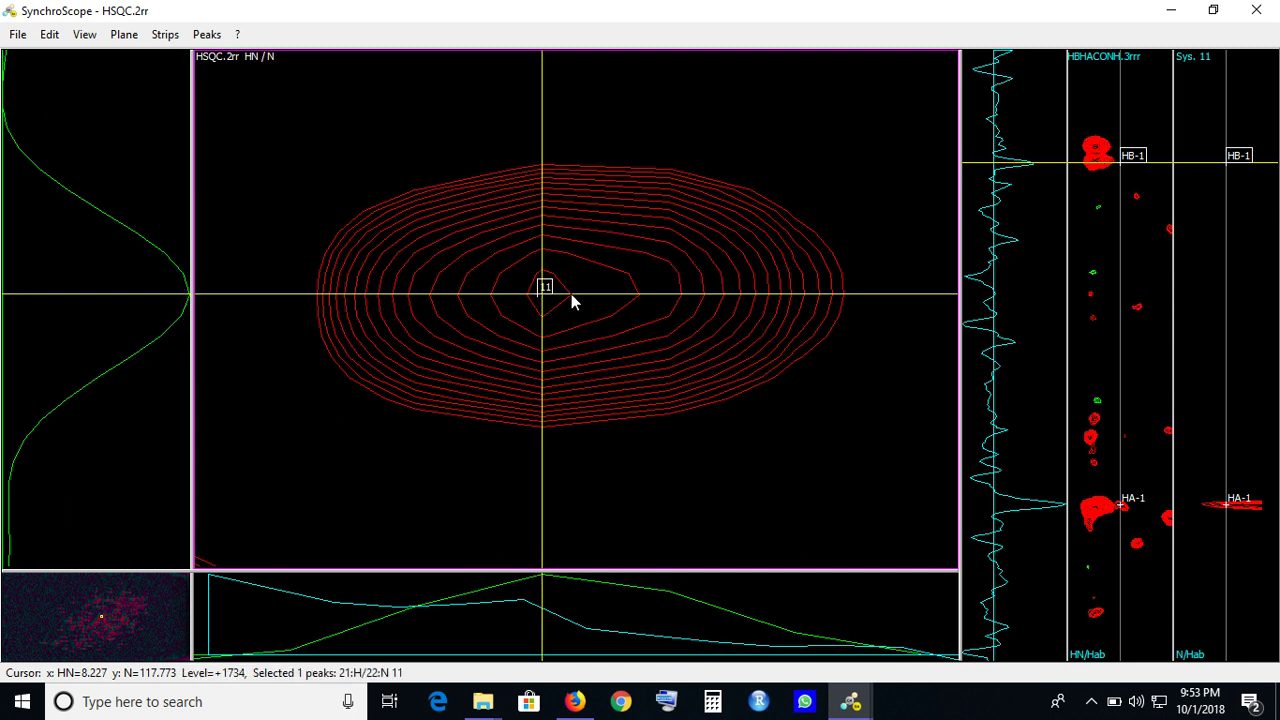
pyautogui.rightClick(545, 288)
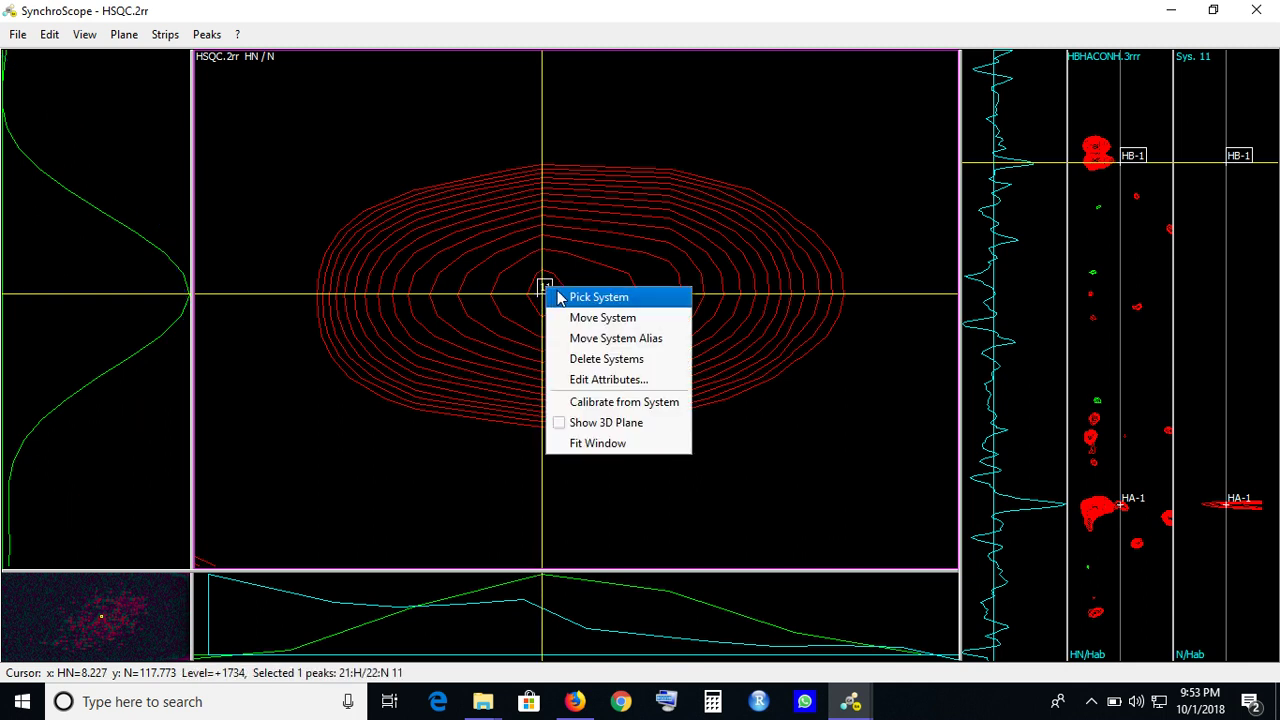
pyautogui.click(593, 338)
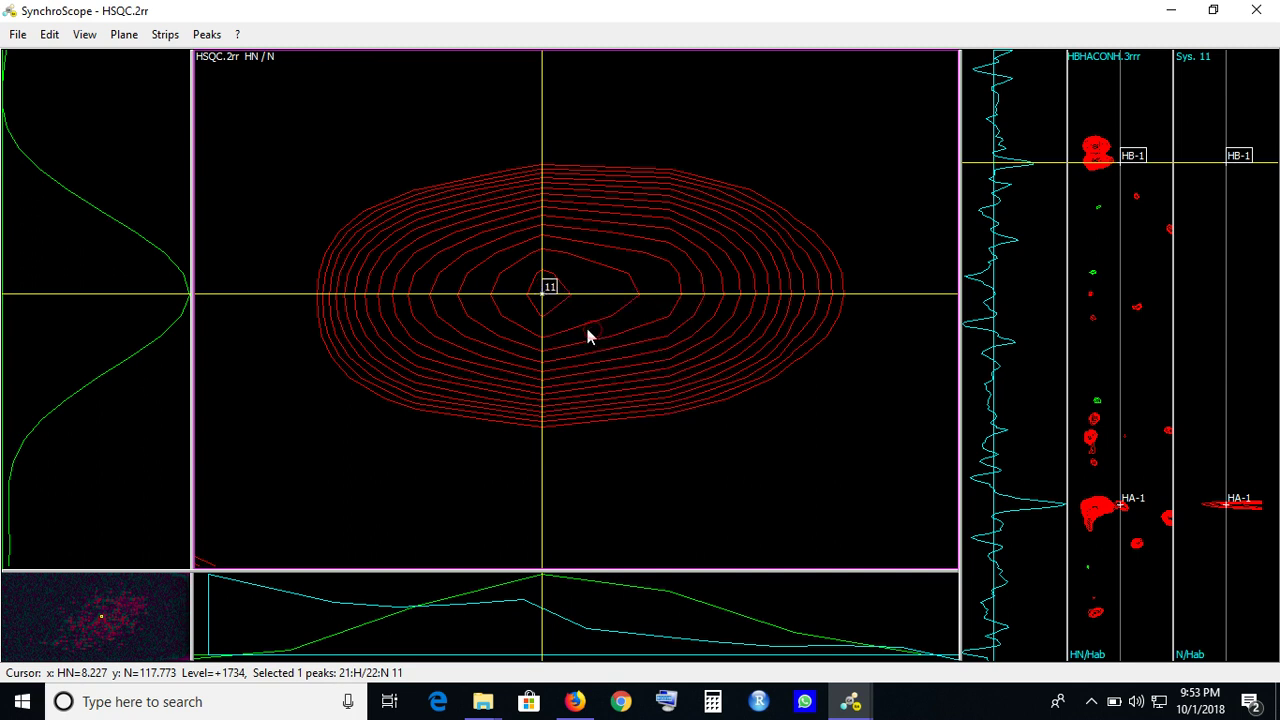
# - Show the HBHACONH 3D plane for system 11 and move the system to the peak centre at HN 8.347, N 117.626
pyautogui.rightClick(550, 289)
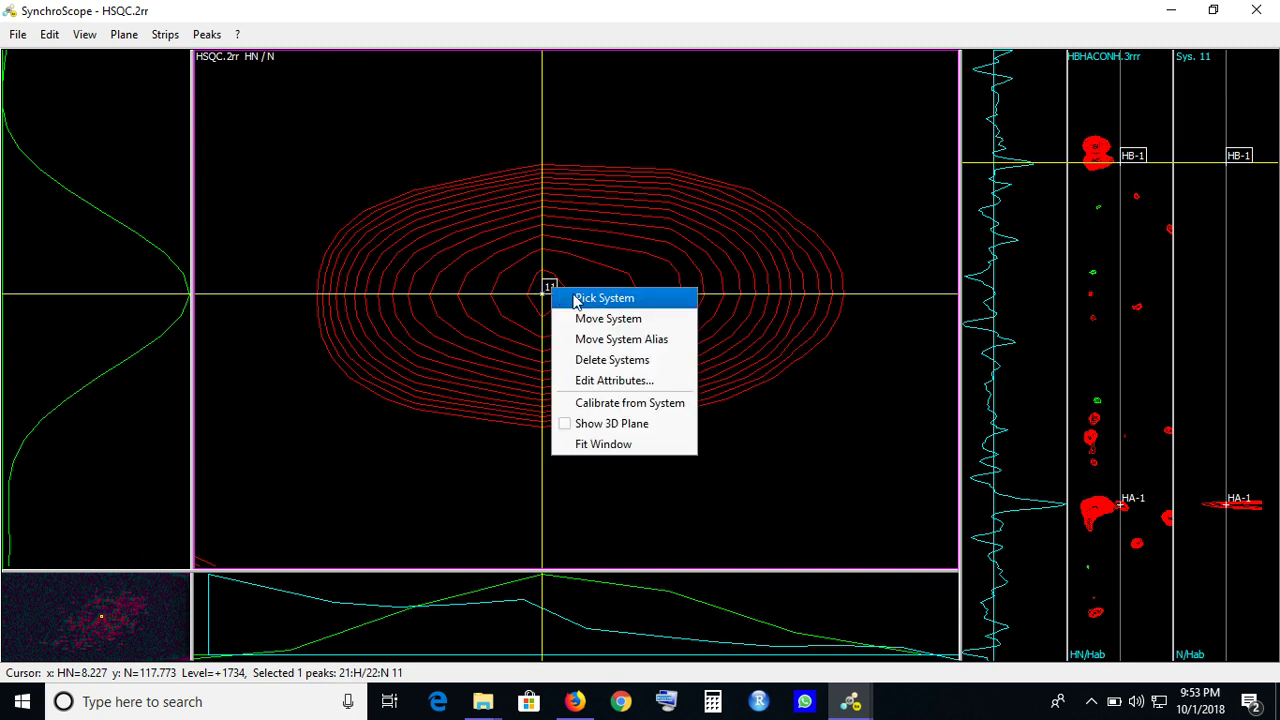
pyautogui.click(596, 424)
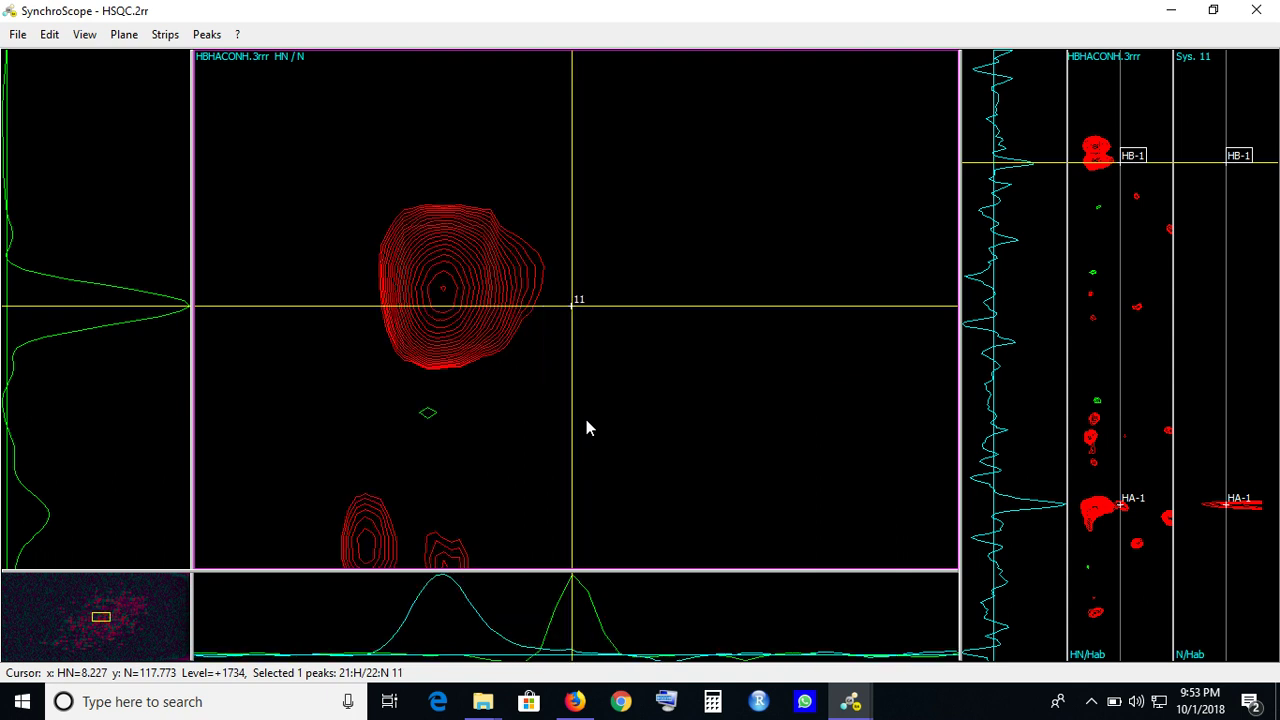
pyautogui.press('Left')
pyautogui.press('Left')
pyautogui.press('Left')
pyautogui.press('Left')
pyautogui.press('Left')
pyautogui.press('Left')
pyautogui.press('Left')
pyautogui.press('Left')
pyautogui.press('Left')
pyautogui.press('Left')
pyautogui.press('Left')
pyautogui.press('Left')
pyautogui.press('Left')
pyautogui.press('Left')
pyautogui.press('Left')
pyautogui.press('Left')
pyautogui.press('Left')
pyautogui.press('Left')
pyautogui.press('Left')
pyautogui.press('Left')
pyautogui.press('Left')
pyautogui.press('Left')
pyautogui.press('Left')
pyautogui.press('Left')
pyautogui.press('Left')
pyautogui.press('Left')
pyautogui.press('Left')
pyautogui.press('Left')
pyautogui.press('Left')
pyautogui.press('Left')
pyautogui.press('Left')
pyautogui.press('Left')
pyautogui.press('Left')
pyautogui.press('Left')
pyautogui.press('Left')
pyautogui.press('Left')
pyautogui.press('Left')
pyautogui.press('Left')
pyautogui.press('Left')
pyautogui.press('Left')
pyautogui.press('Left')
pyautogui.press('Left')
pyautogui.press('Left')
pyautogui.press('Left')
pyautogui.press('Left')
pyautogui.press('Left')
pyautogui.press('Left')
pyautogui.press('Left')
pyautogui.press('Left')
pyautogui.press('Left')
pyautogui.press('Left')
pyautogui.press('Left')
pyautogui.press('Left')
pyautogui.press('Left')
pyautogui.press('Left')
pyautogui.press('Left')
pyautogui.press('Left')
pyautogui.press('Left')
pyautogui.press('Left')
pyautogui.press('Left')
pyautogui.press('Left')
pyautogui.press('Left')
pyautogui.press('Left')
pyautogui.press('Left')
pyautogui.press('Up')
pyautogui.press('Up')
pyautogui.press('Up')
pyautogui.press('Up')
pyautogui.press('Up')
pyautogui.press('Up')
pyautogui.press('Up')
pyautogui.press('Up')
pyautogui.press('Up')
pyautogui.press('Up')
pyautogui.press('Up')
pyautogui.press('Up')
pyautogui.press('Up')
pyautogui.press('Up')
pyautogui.press('Up')
pyautogui.press('Up')
pyautogui.press('Up')
pyautogui.press('Up')
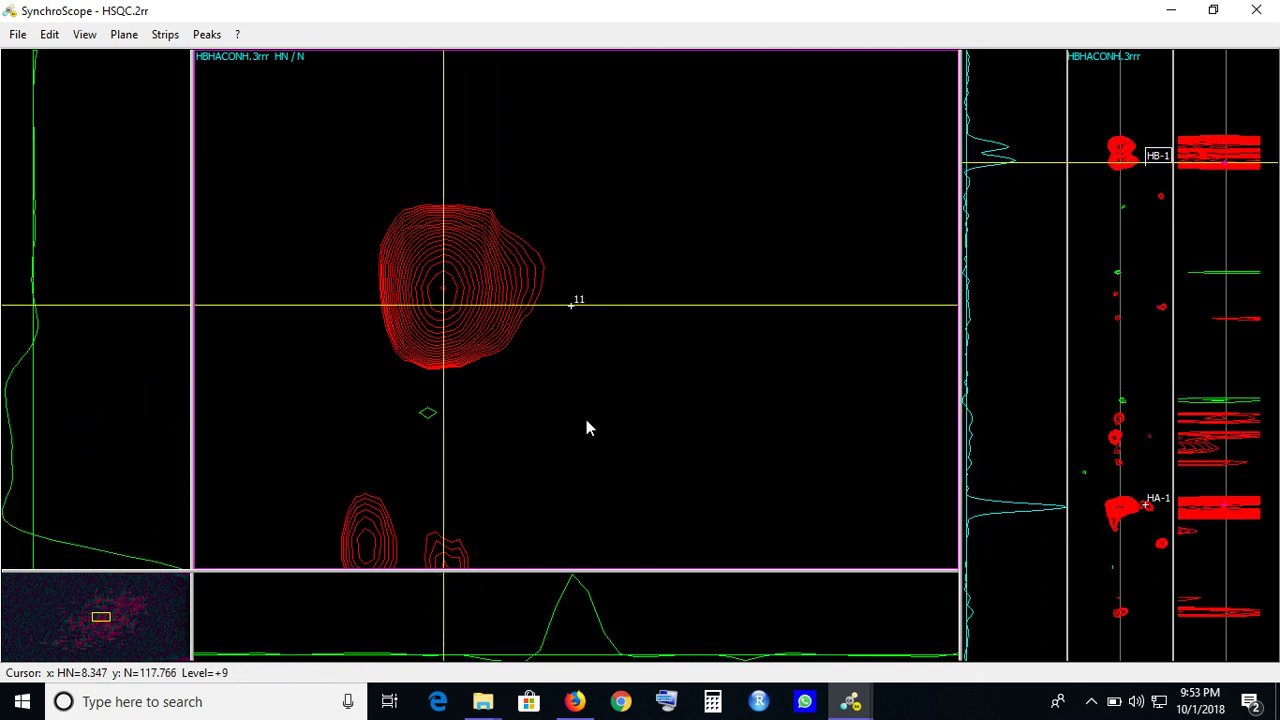
pyautogui.press('Up')
pyautogui.press('Up')
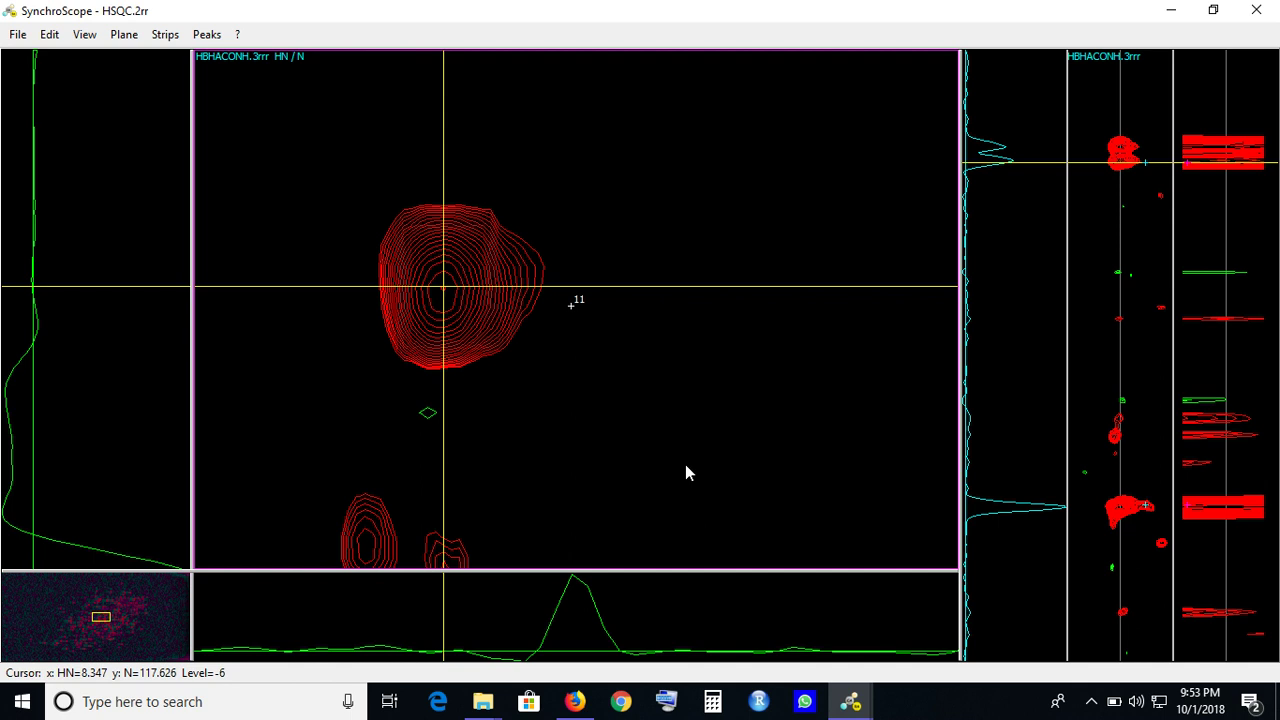
pyautogui.click(570, 306)
pyautogui.rightClick(566, 305)
pyautogui.click(589, 322)
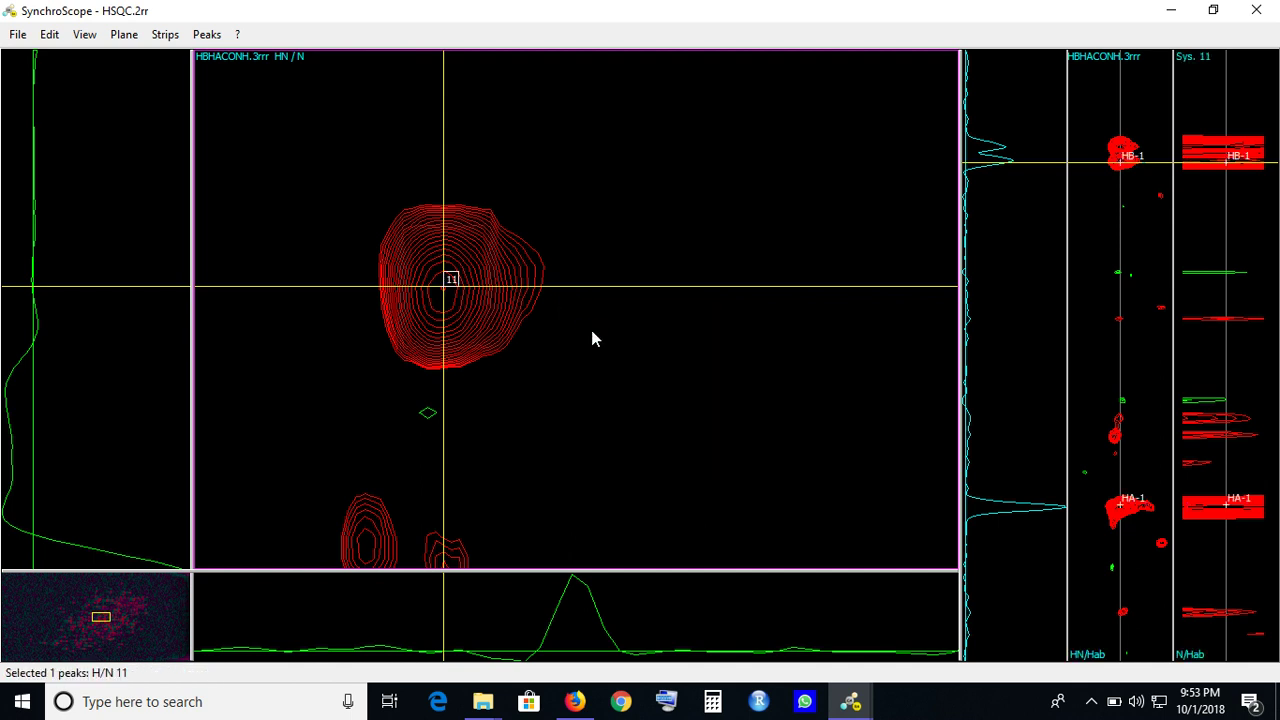
# - Set the peak width of the N/Hab strip to 1.5 ppm
pyautogui.rightClick(1212, 245)
pyautogui.click(1201, 450)
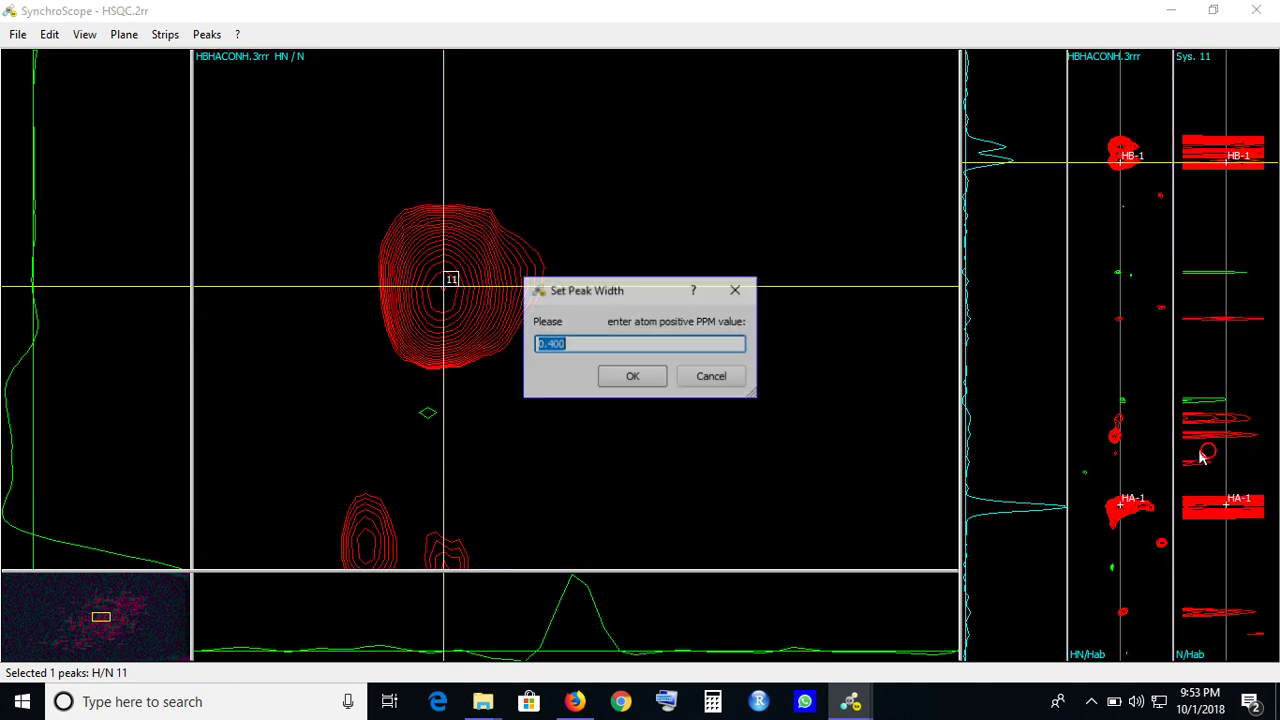
pyautogui.press('BackSpace')
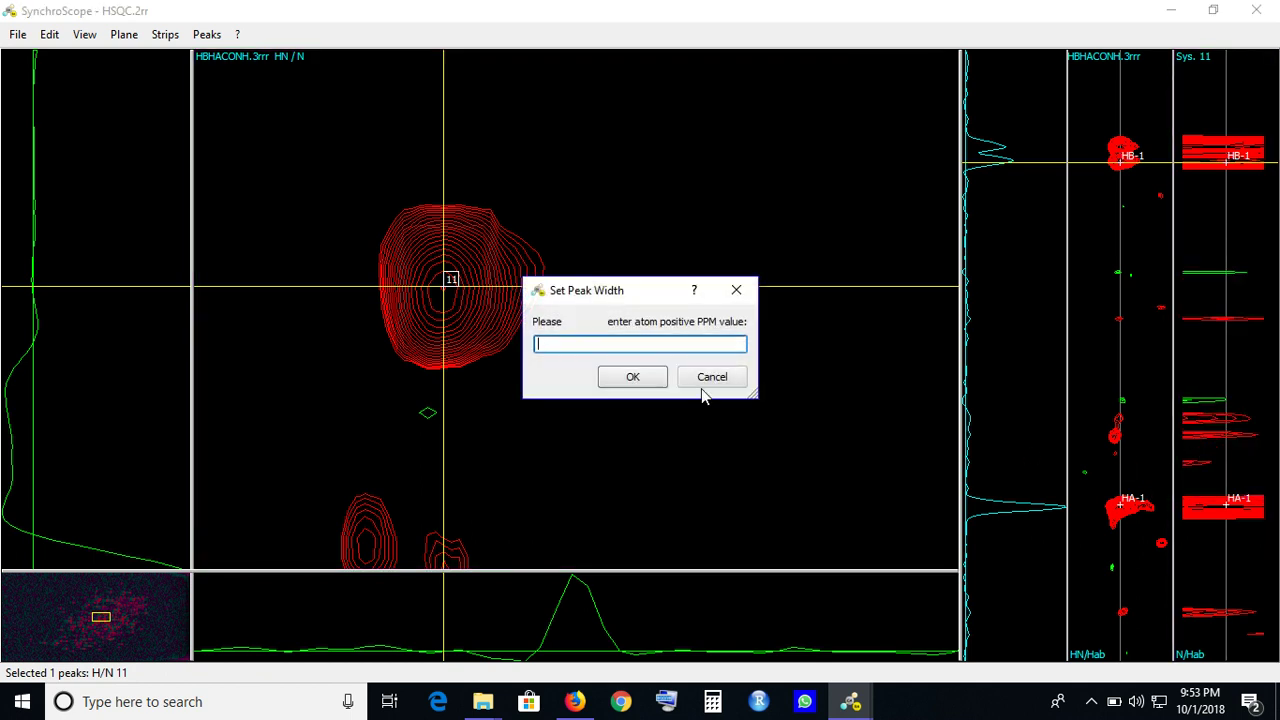
pyautogui.click(626, 377)
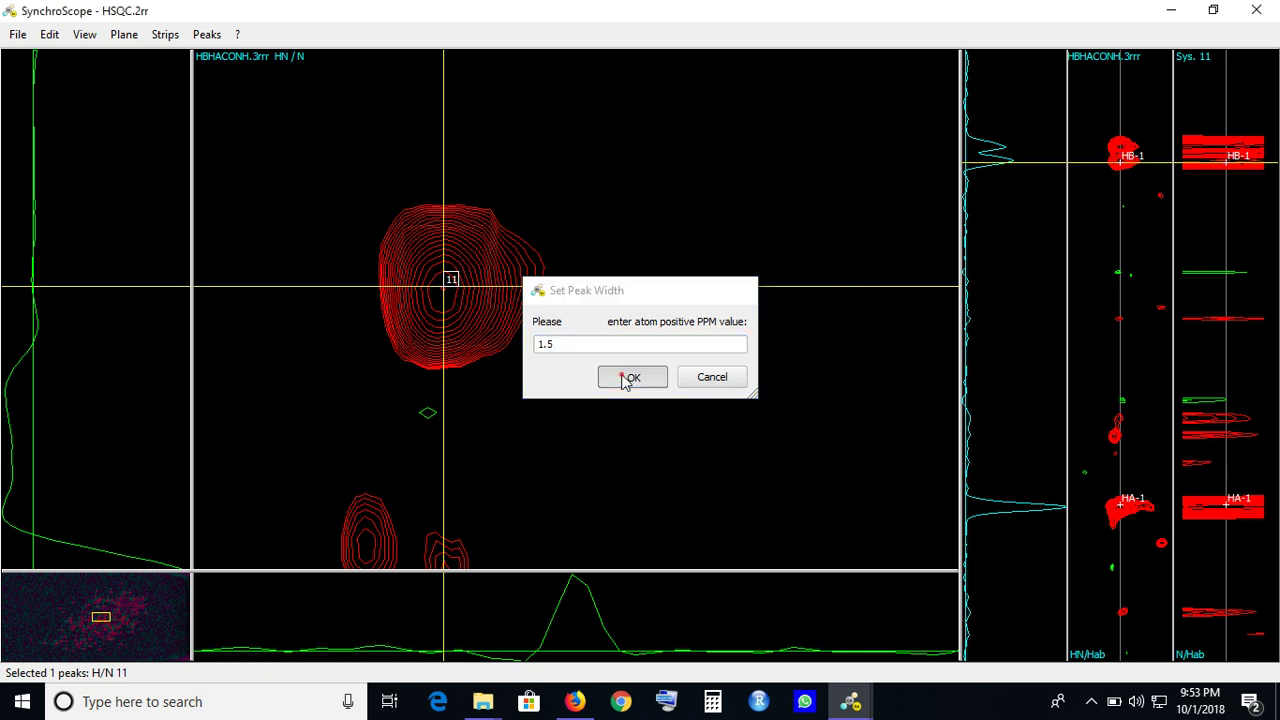
# - Set the peak width of the N/Hab strip to 2 ppm
pyautogui.rightClick(1250, 350)
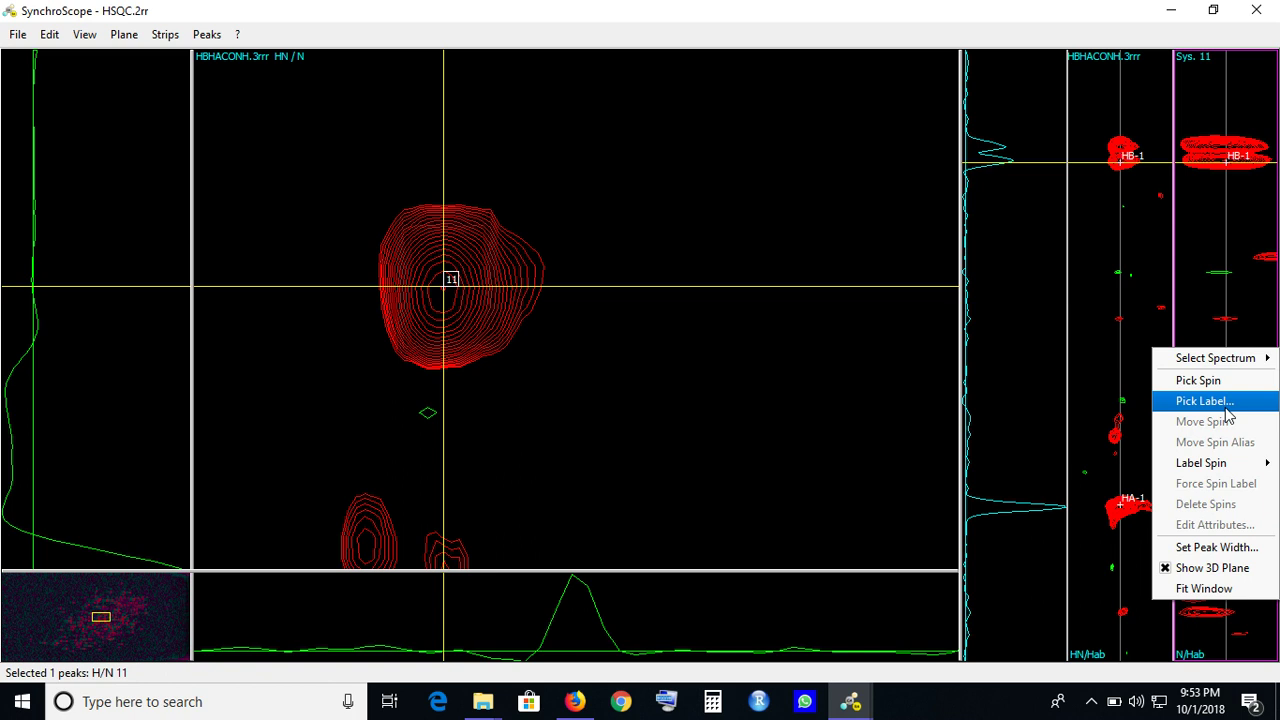
pyautogui.click(1217, 547)
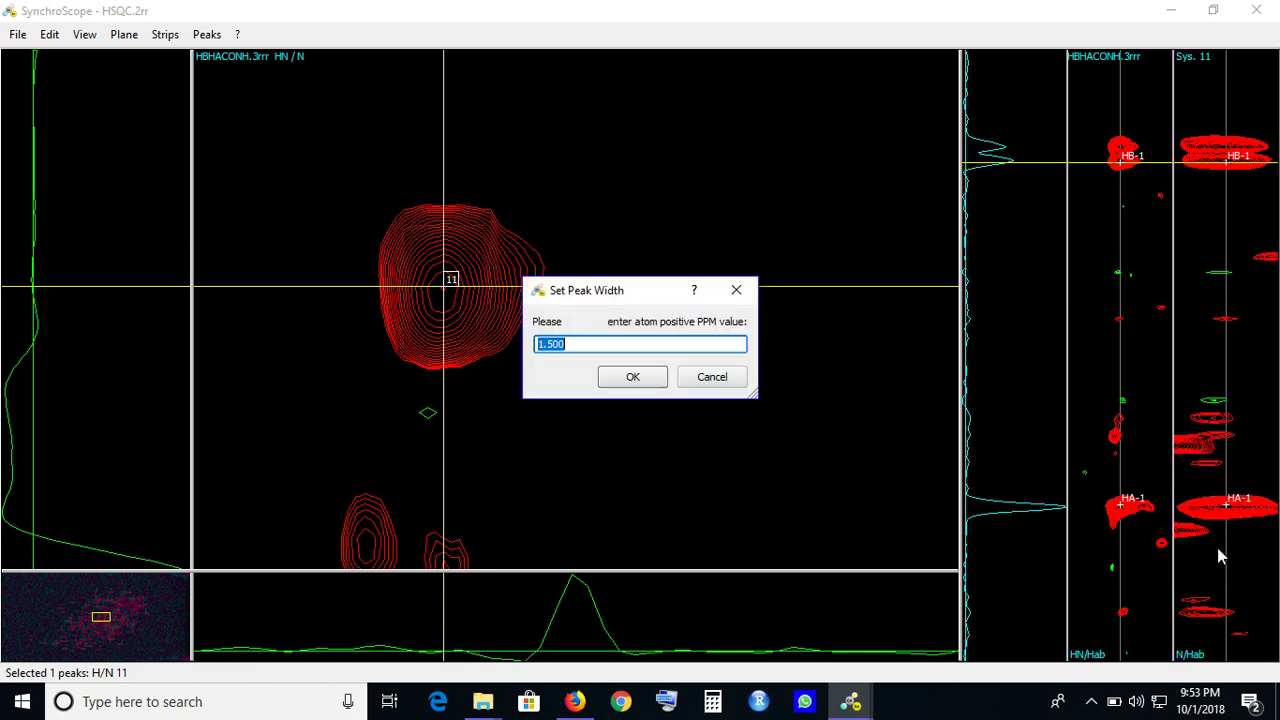
pyautogui.write('2')
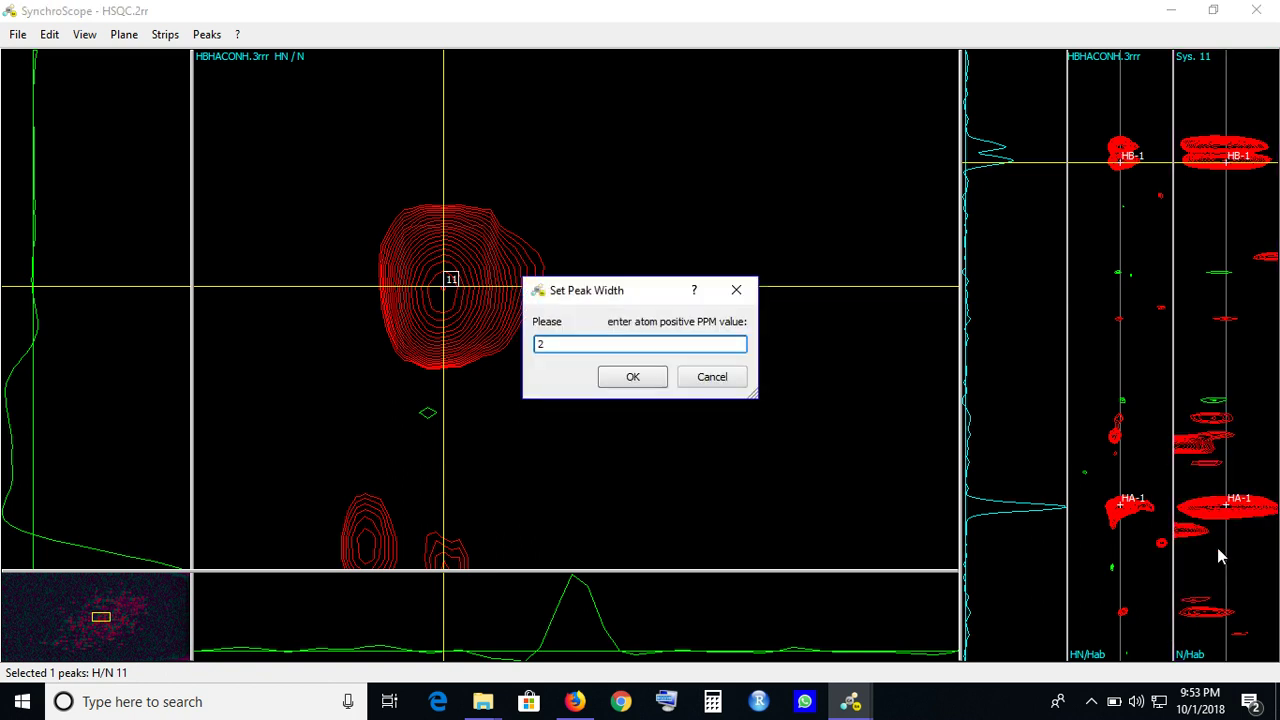
pyautogui.click(615, 378)
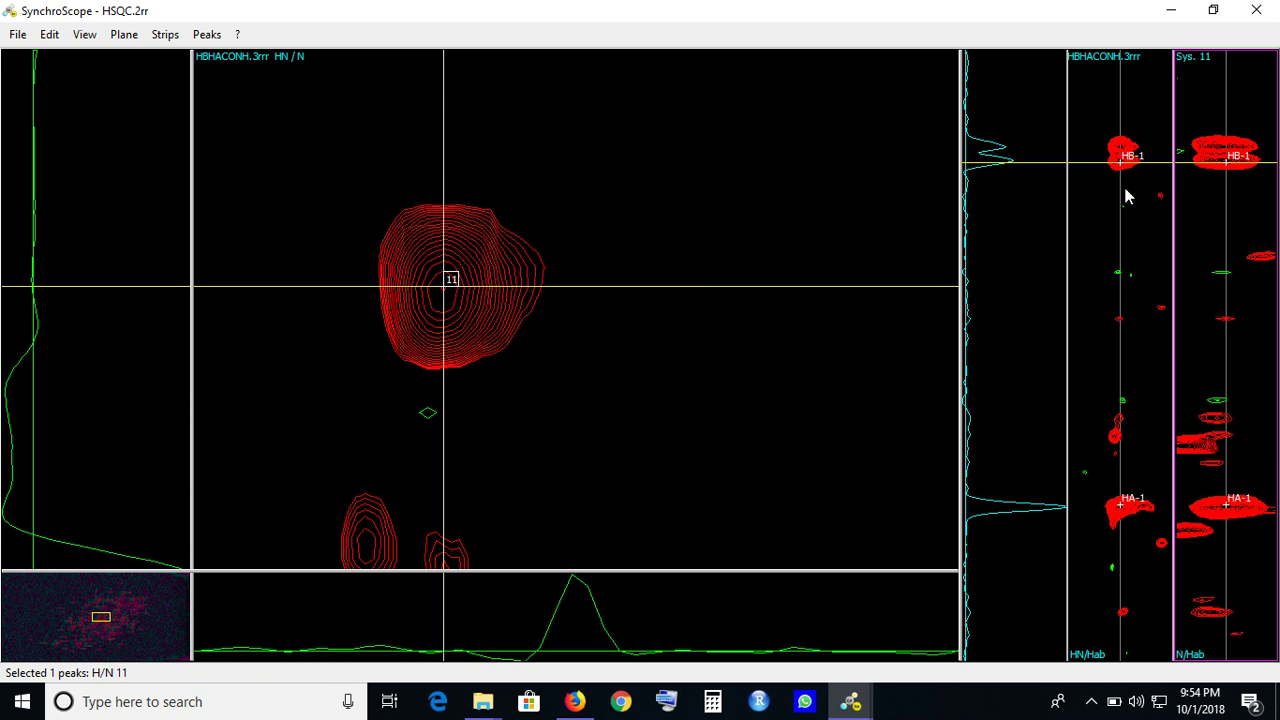
# - Turn off the 3D plane display and select system 7 in the HSQC plane
pyautogui.rightClick(777, 176)
pyautogui.click(778, 298)
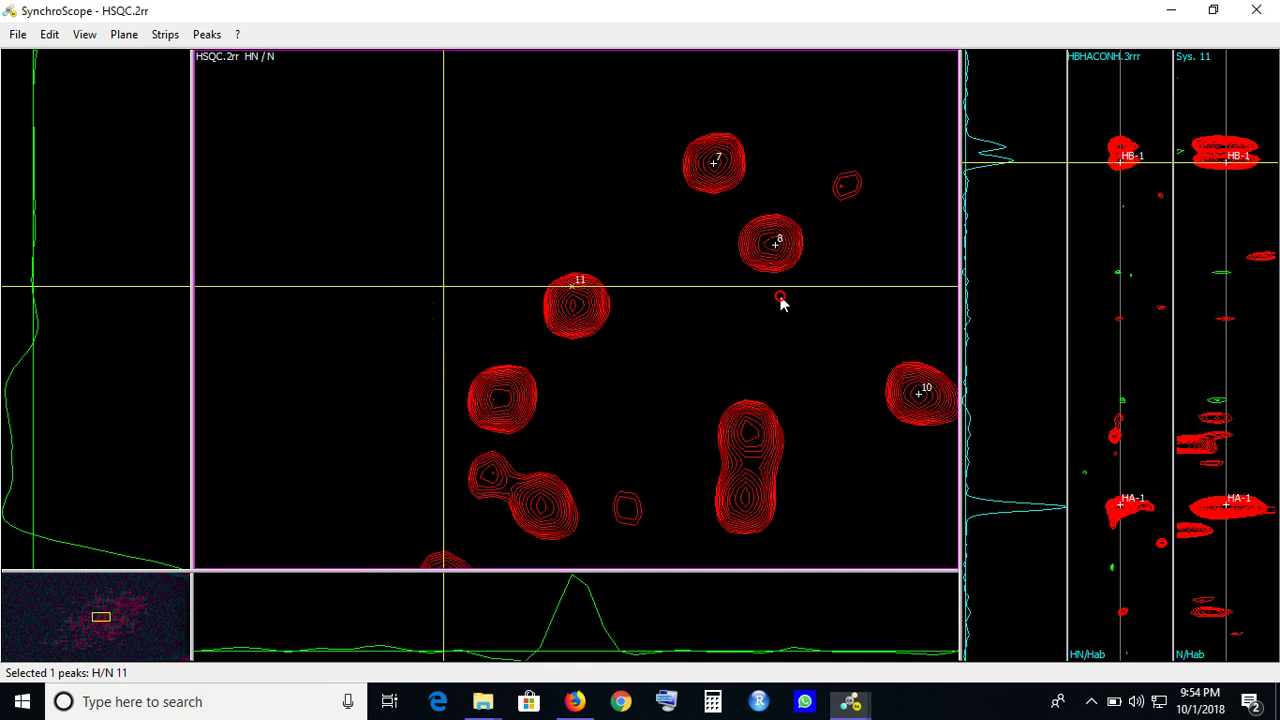
pyautogui.click(574, 305)
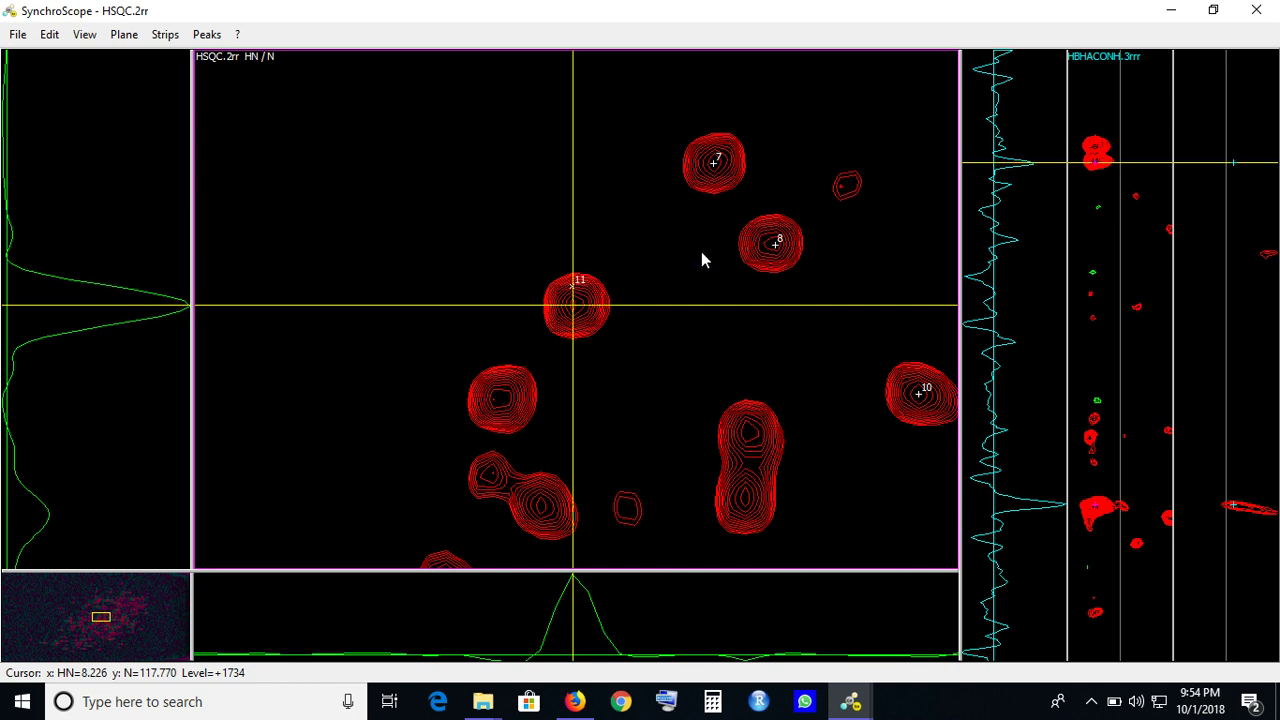
pyautogui.click(717, 168)
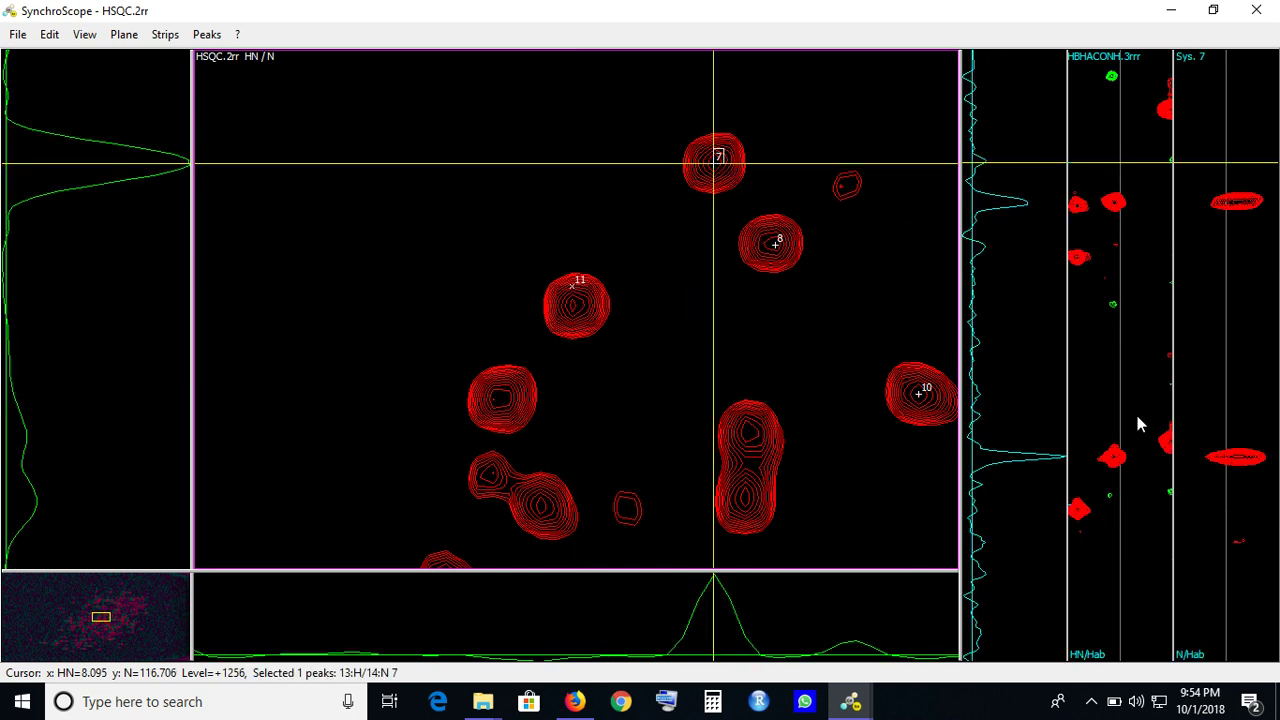
# - Pick a spin labelled HA-1 at Hab 4.018 in the HBHACONH strip of system 7
pyautogui.click(1114, 457)
pyautogui.rightClick(1114, 457)
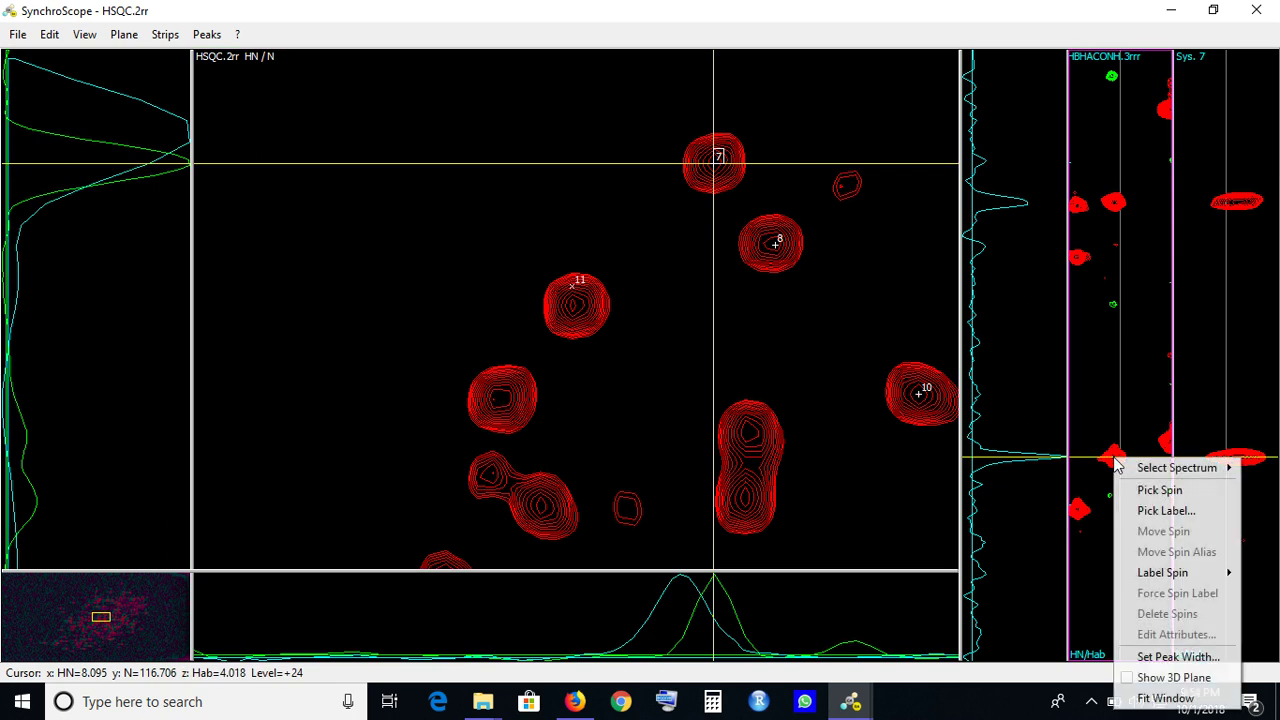
pyautogui.click(1158, 511)
pyautogui.click(601, 280)
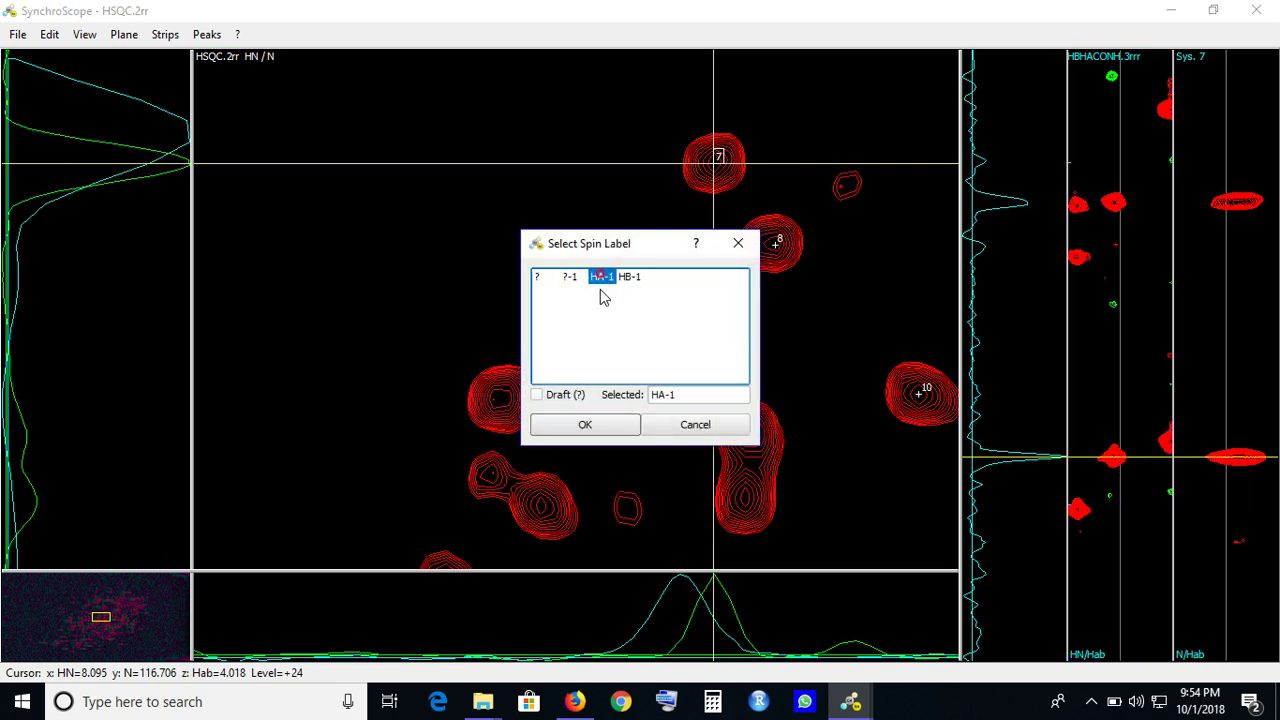
pyautogui.click(597, 424)
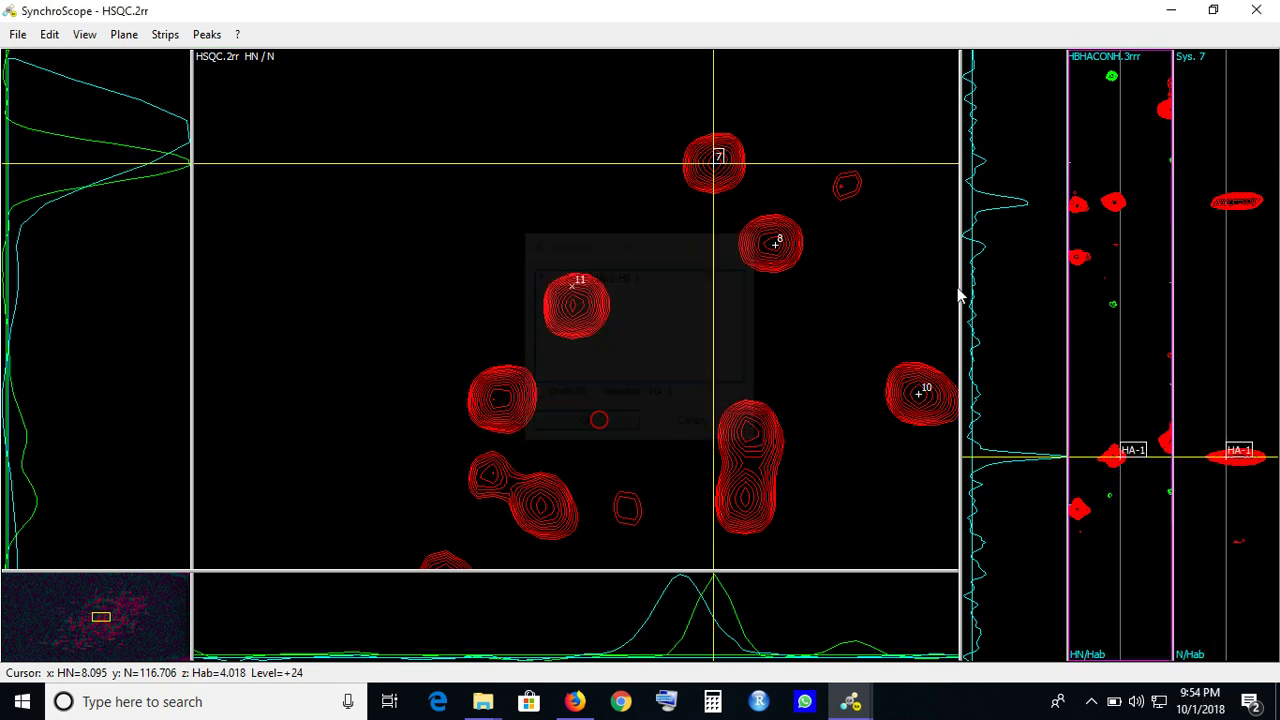
# - Pick a spin labelled HB-1 at Hab 2.154 in the HBHACONH strip of system 7
pyautogui.click(1114, 205)
pyautogui.rightClick(1114, 205)
pyautogui.click(1160, 258)
pyautogui.click(601, 278)
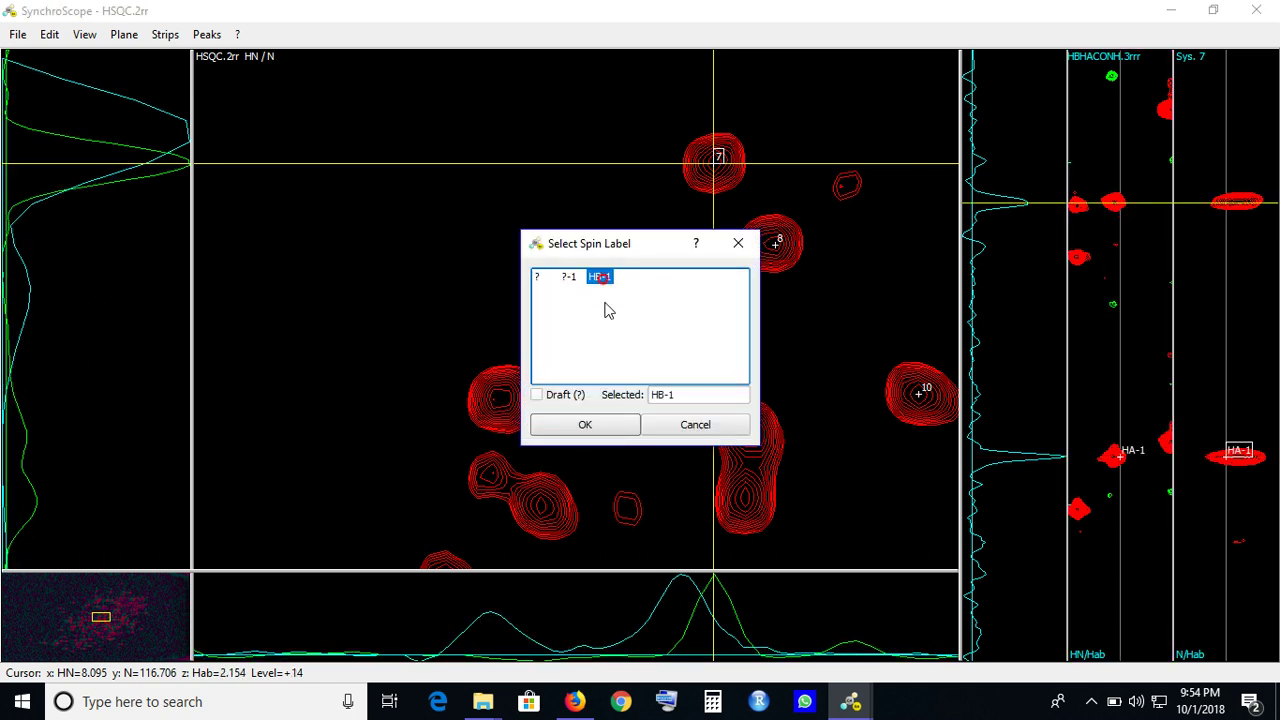
pyautogui.click(599, 424)
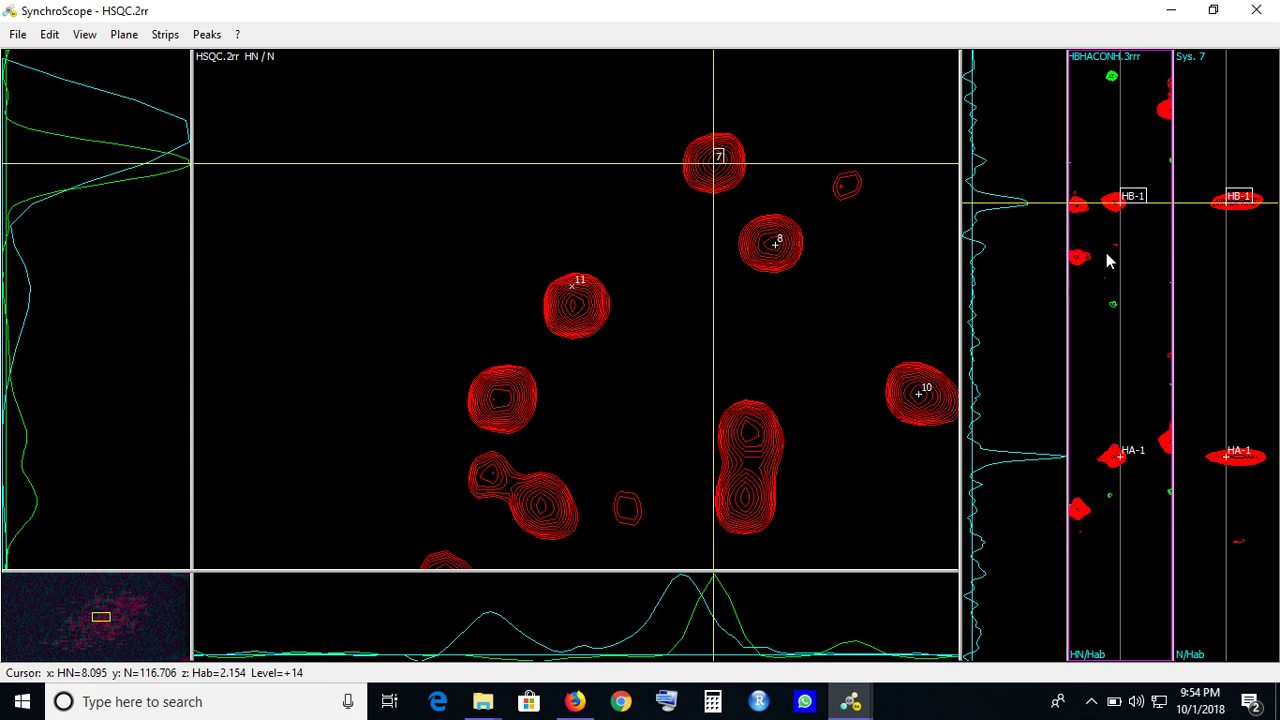
# - Show the HBHACONH 3D plane for system 7 and move the system's alias to the peak centre at HN 8.127, N 116.493
pyautogui.moveTo(596, 95); pyautogui.dragTo(757, 229)
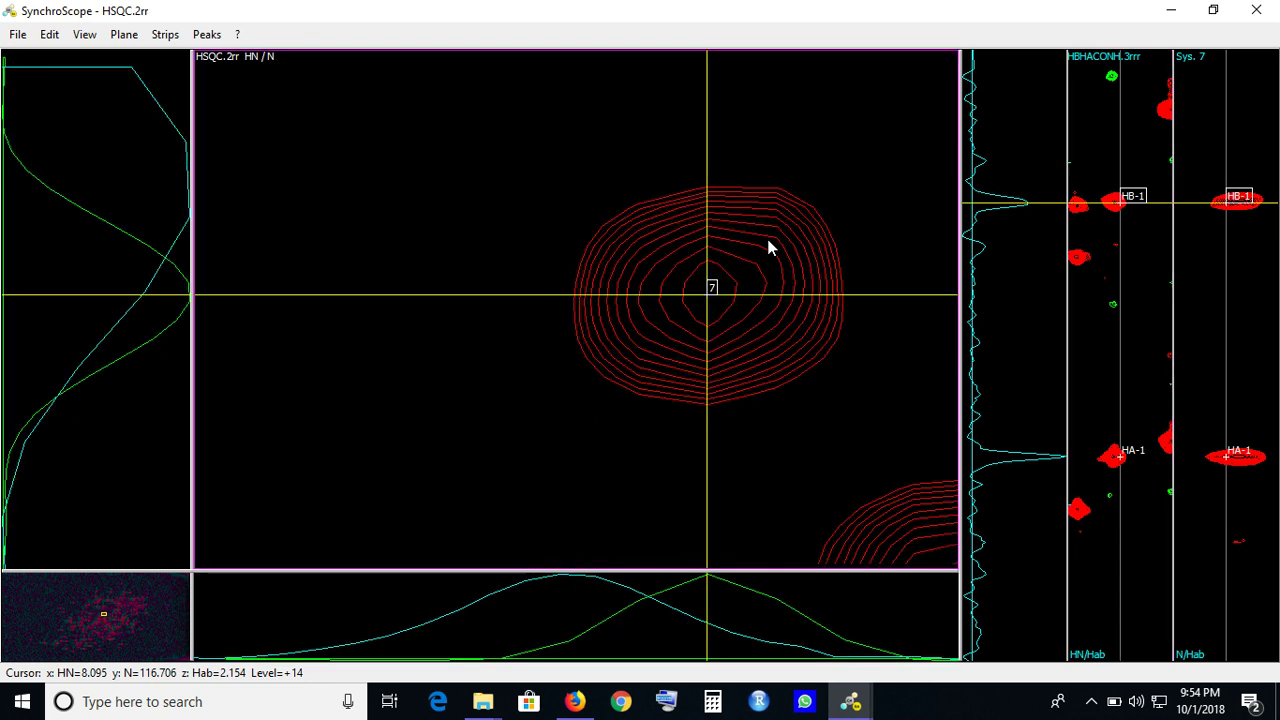
pyautogui.rightClick(706, 294)
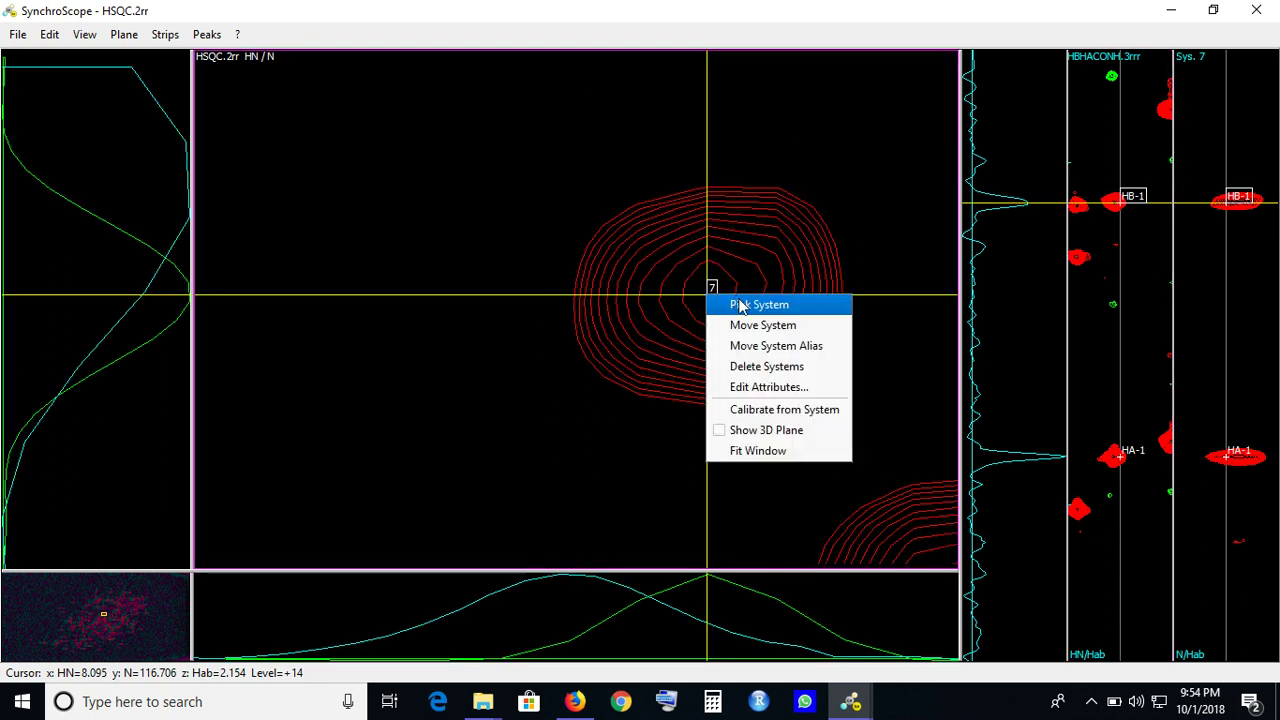
pyautogui.click(768, 438)
pyautogui.click(562, 192)
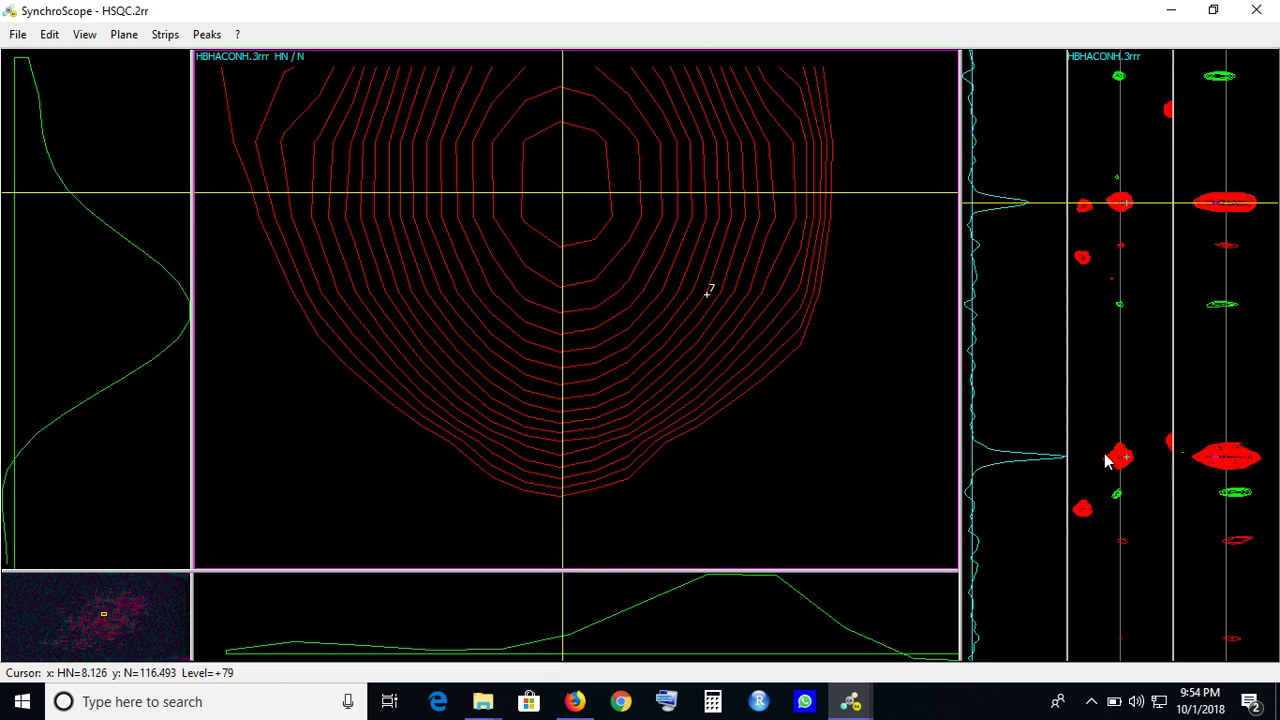
pyautogui.press('Left')
pyautogui.press('Left')
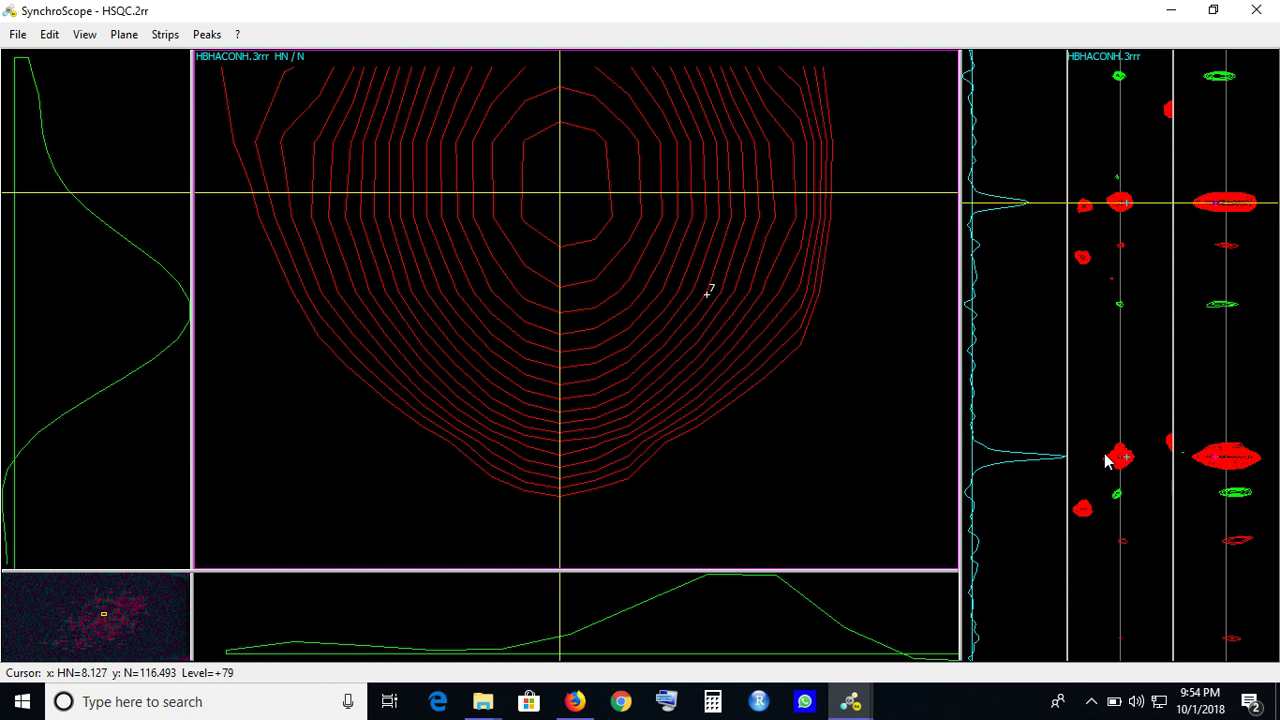
pyautogui.click(709, 293)
pyautogui.rightClick(709, 293)
pyautogui.click(747, 343)
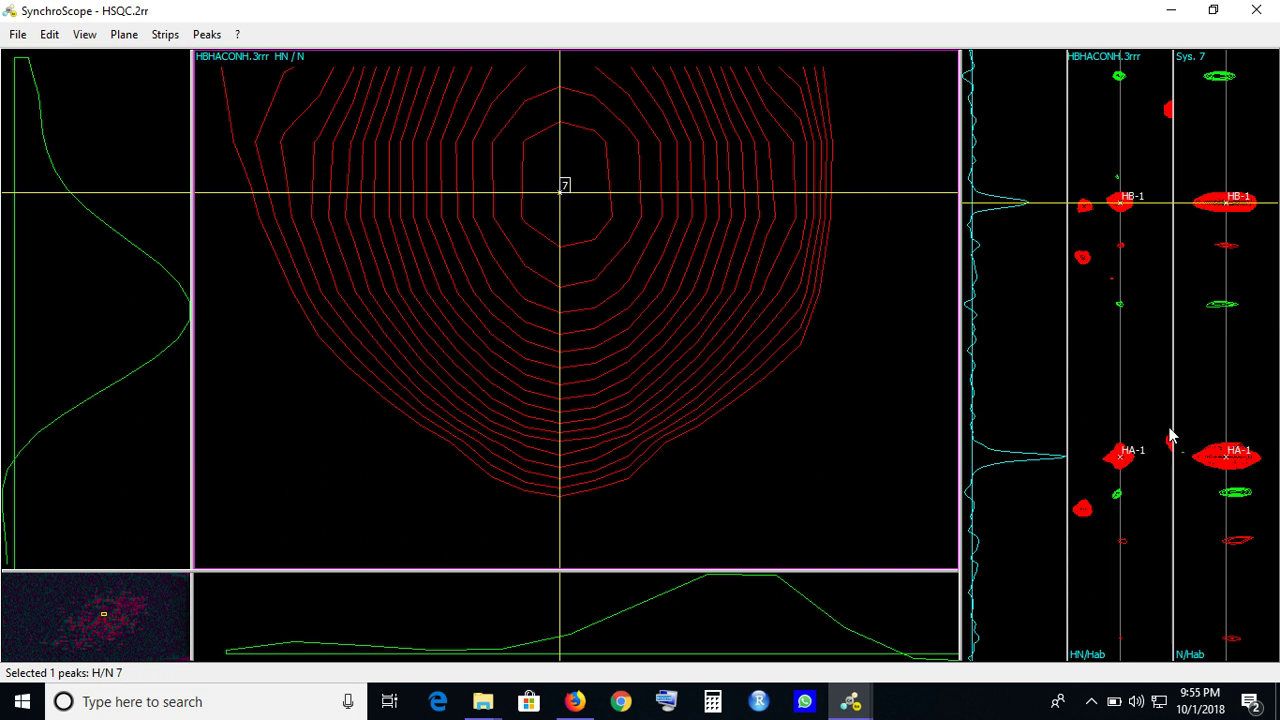
# - Turn off the 3D plane display and fit the whole HSQC spectrum in the window
pyautogui.rightClick(858, 214)
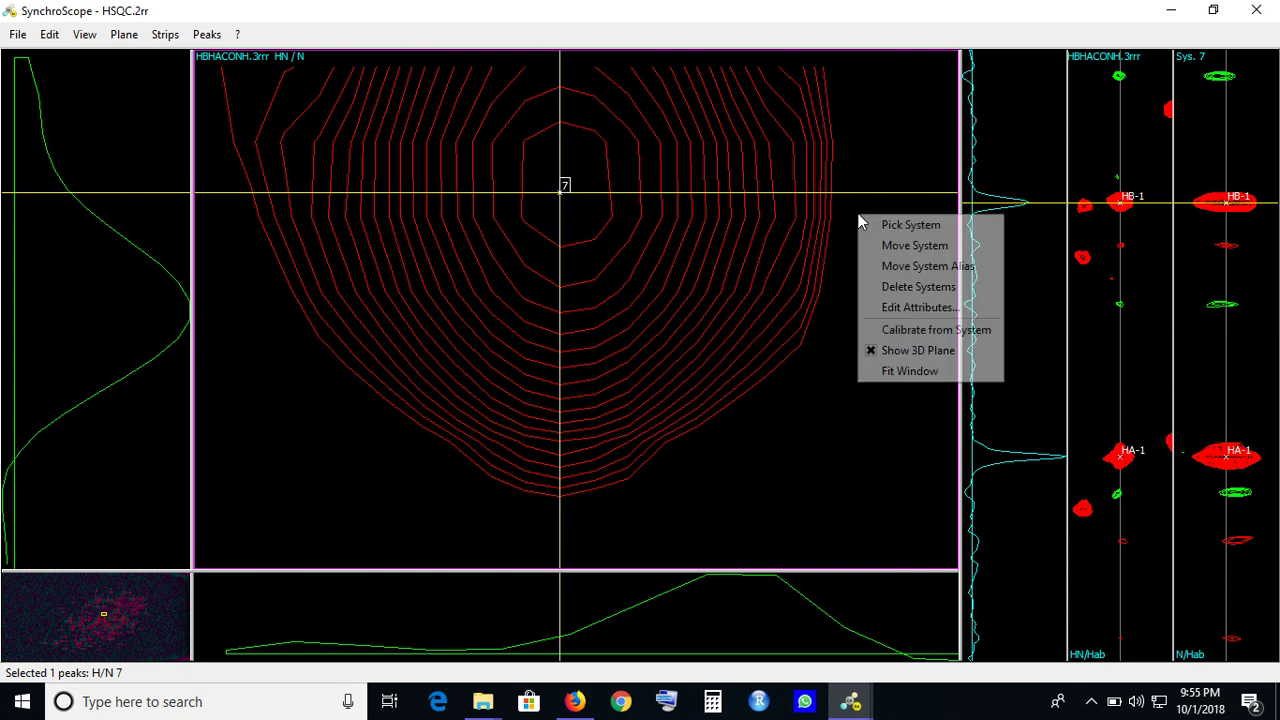
pyautogui.click(900, 352)
pyautogui.rightClick(800, 421)
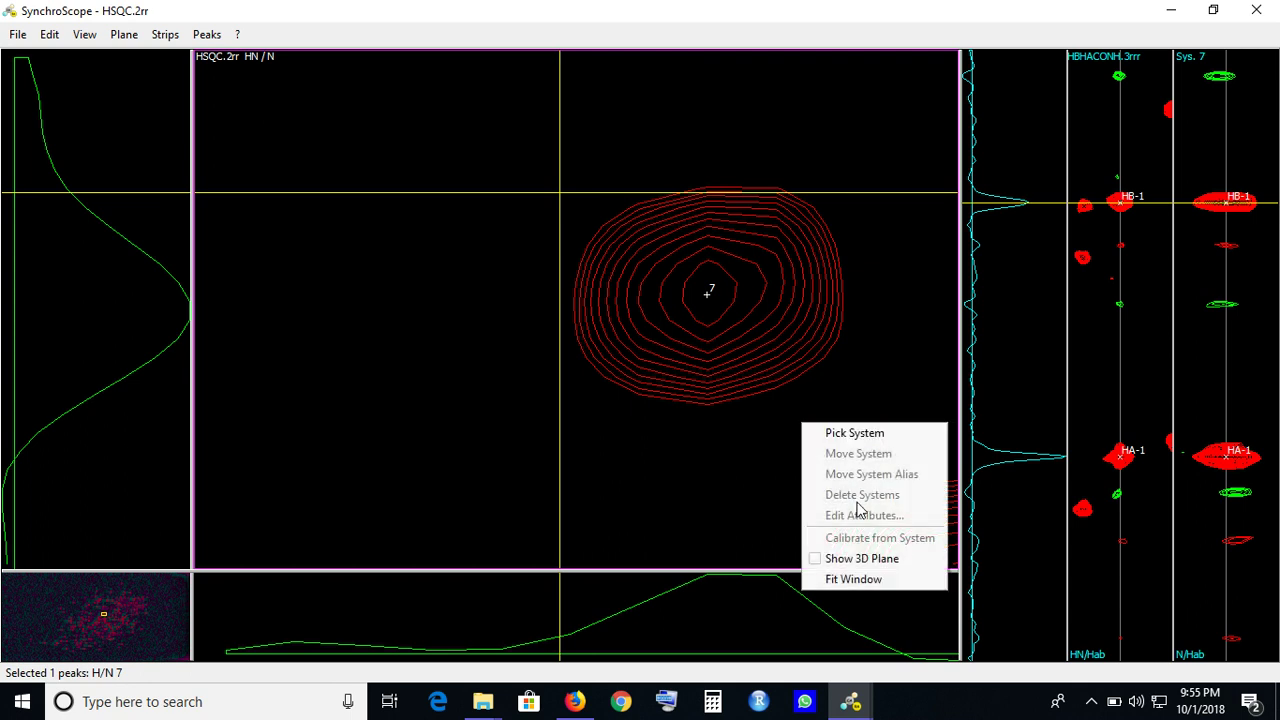
pyautogui.click(849, 577)
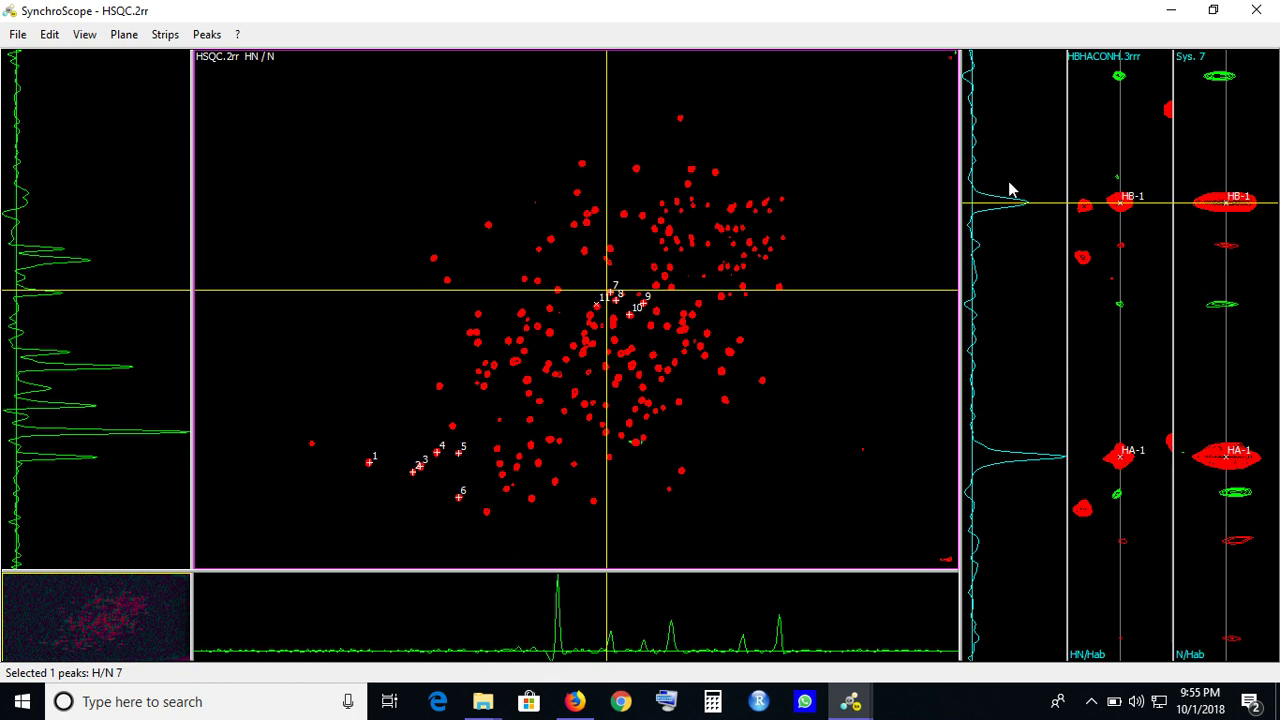
# - Switch to the CARA main window, list the project's spin systems and expand system 11 to review its spins
pyautogui.click(1176, 14)
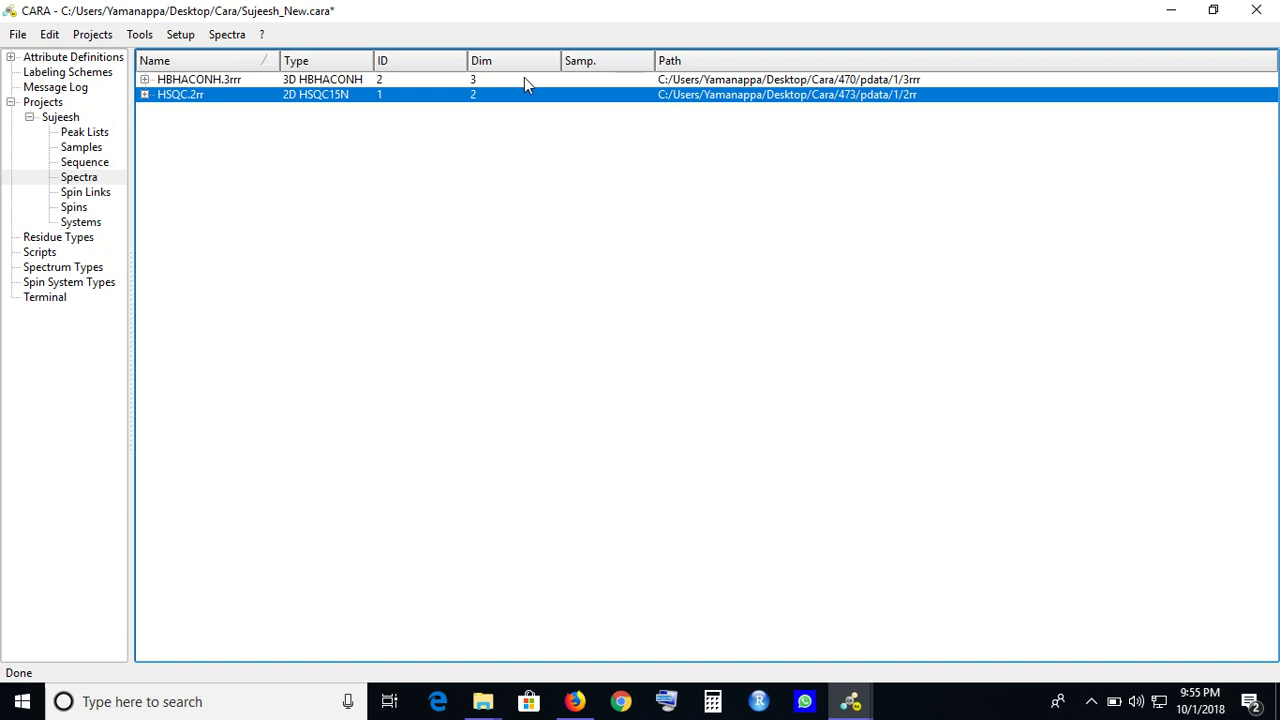
pyautogui.click(82, 224)
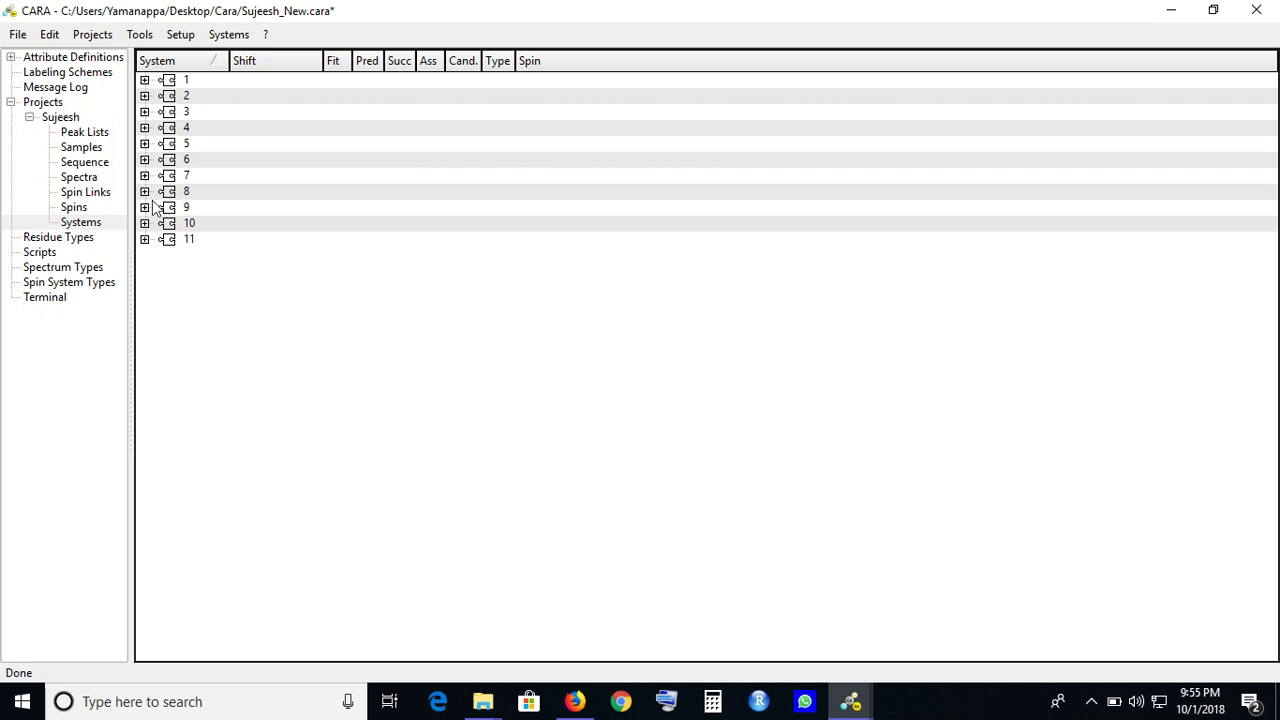
pyautogui.click(144, 240)
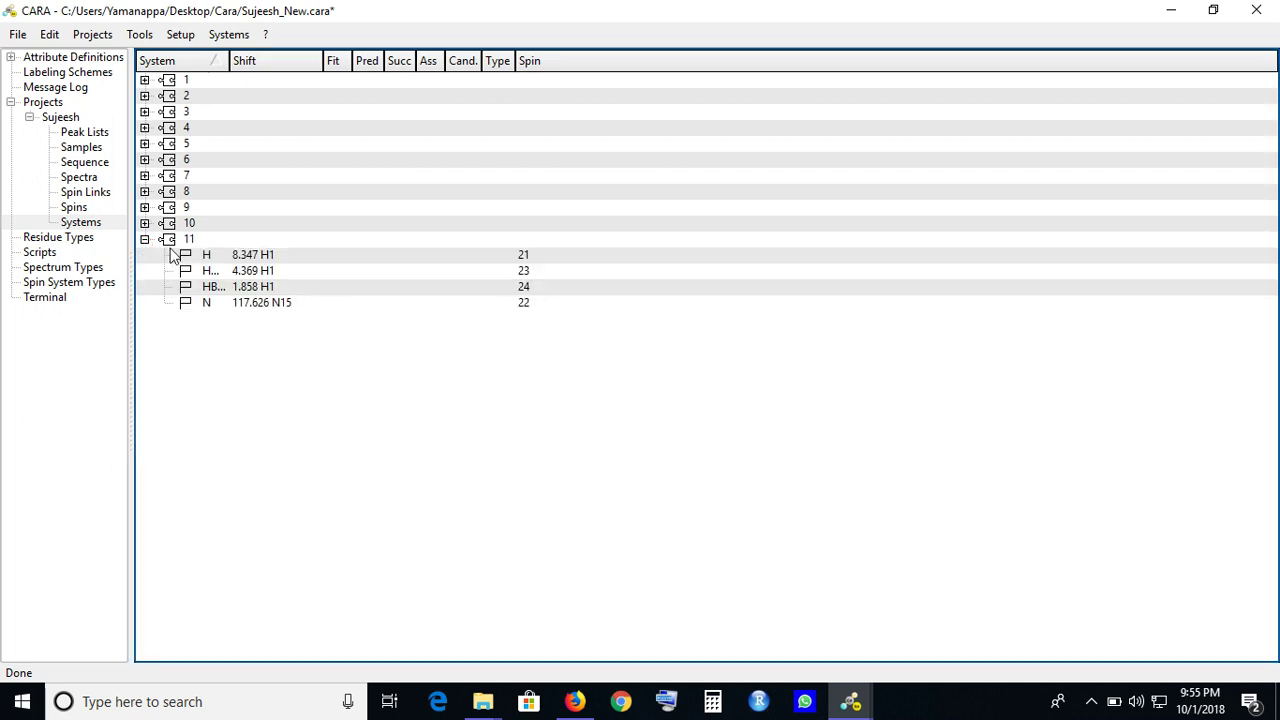
# - Widen the System column to show the full spin labels and expand systems 7 and 3 to review their spins
pyautogui.moveTo(230, 61); pyautogui.dragTo(322, 61)
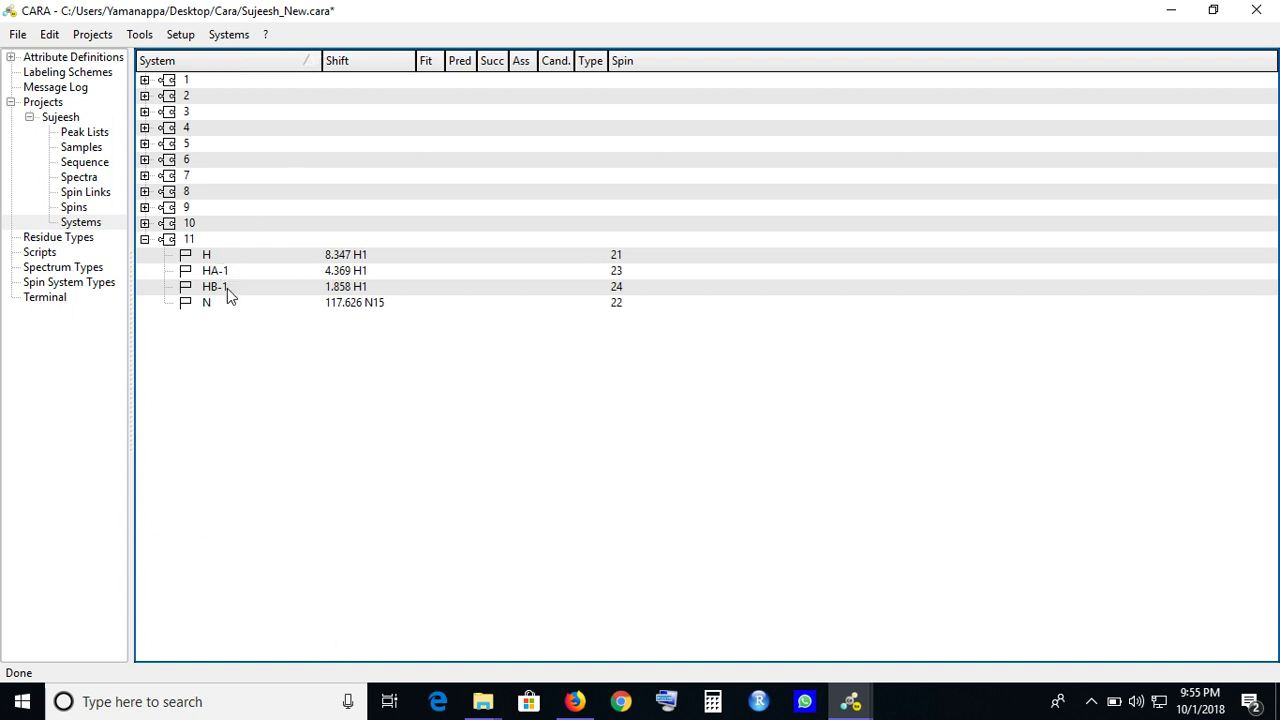
pyautogui.click(144, 176)
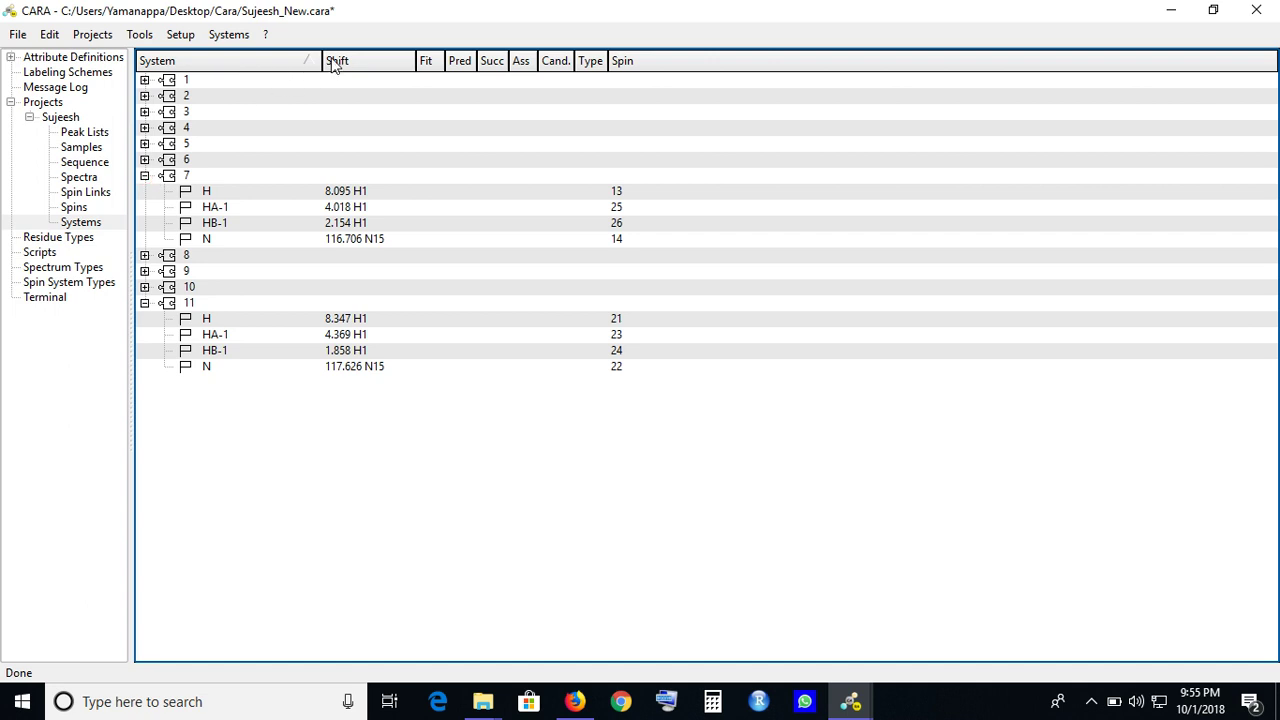
pyautogui.moveTo(322, 61); pyautogui.dragTo(364, 61)
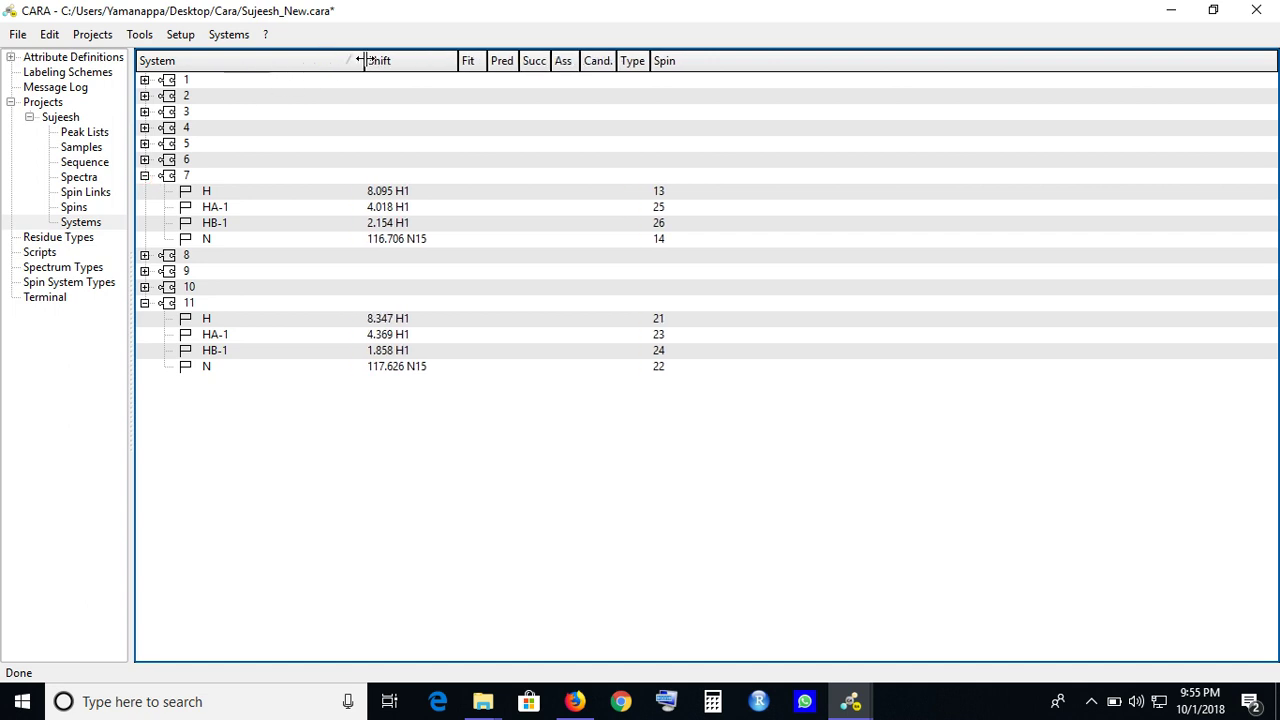
pyautogui.click(144, 112)
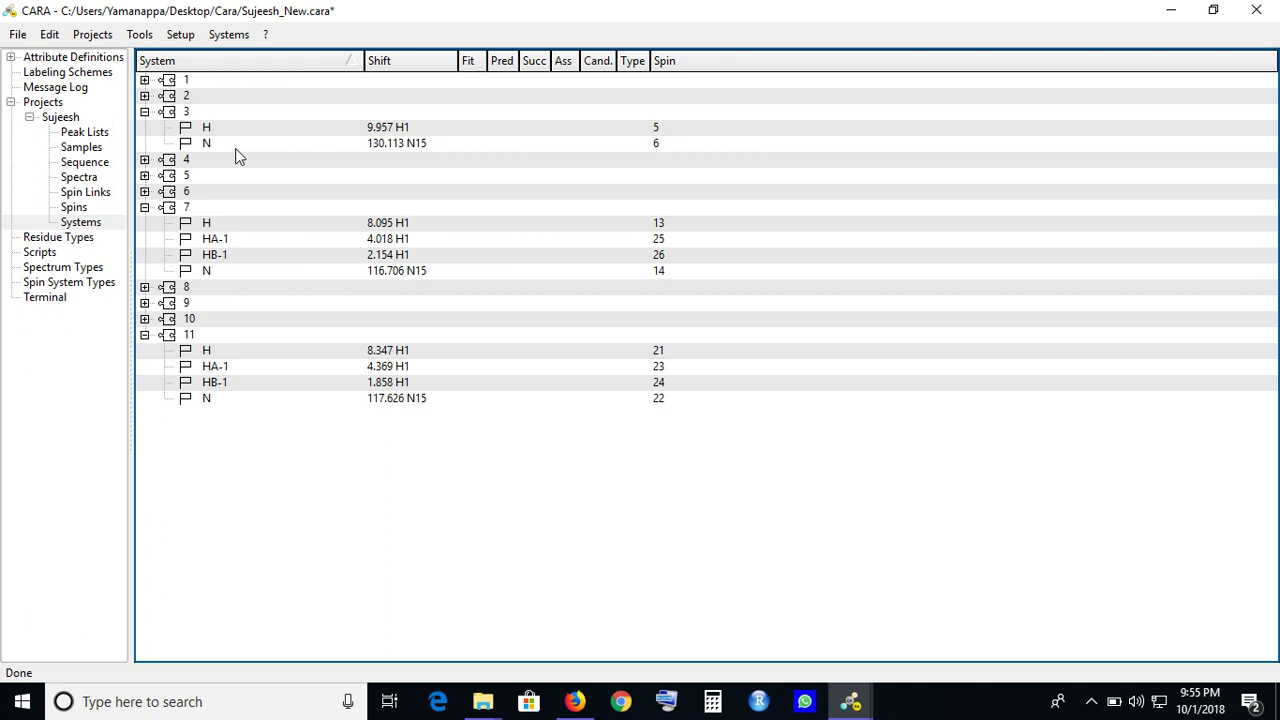
# - List the project's spectra and open the 3D HBHACONH.3rrr spectrum in StripScope
pyautogui.click(80, 178)
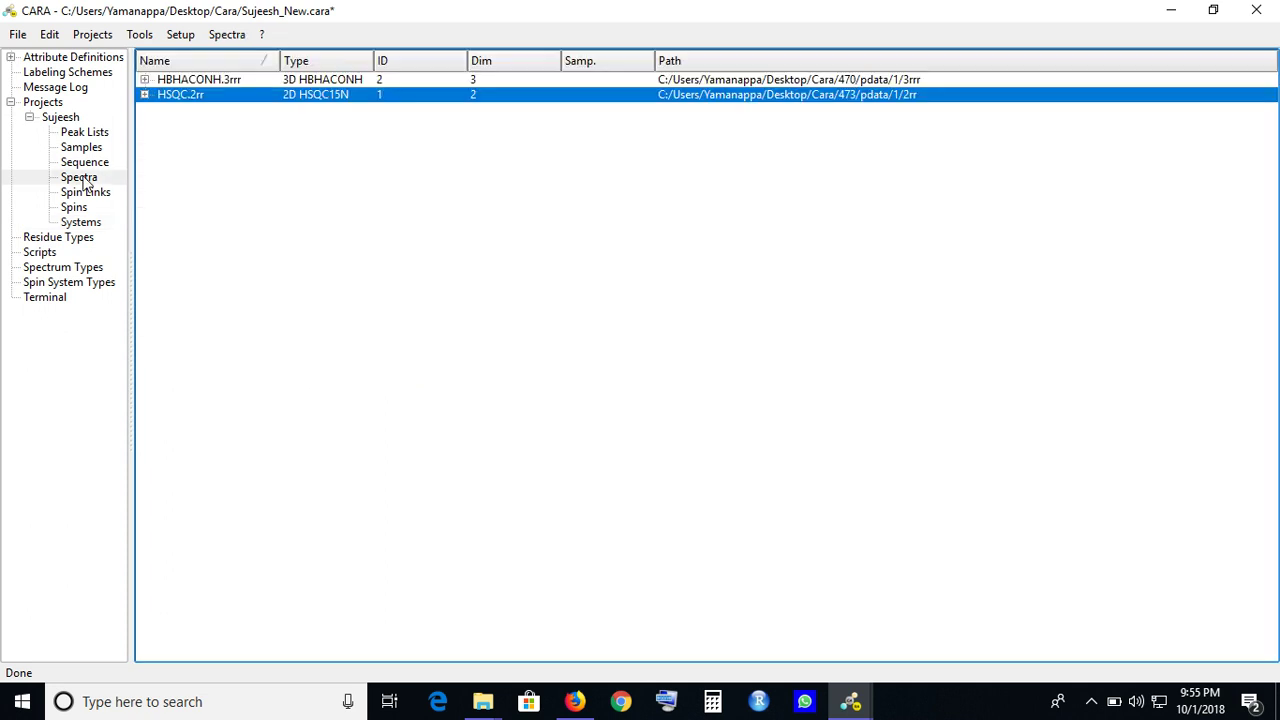
pyautogui.click(313, 84)
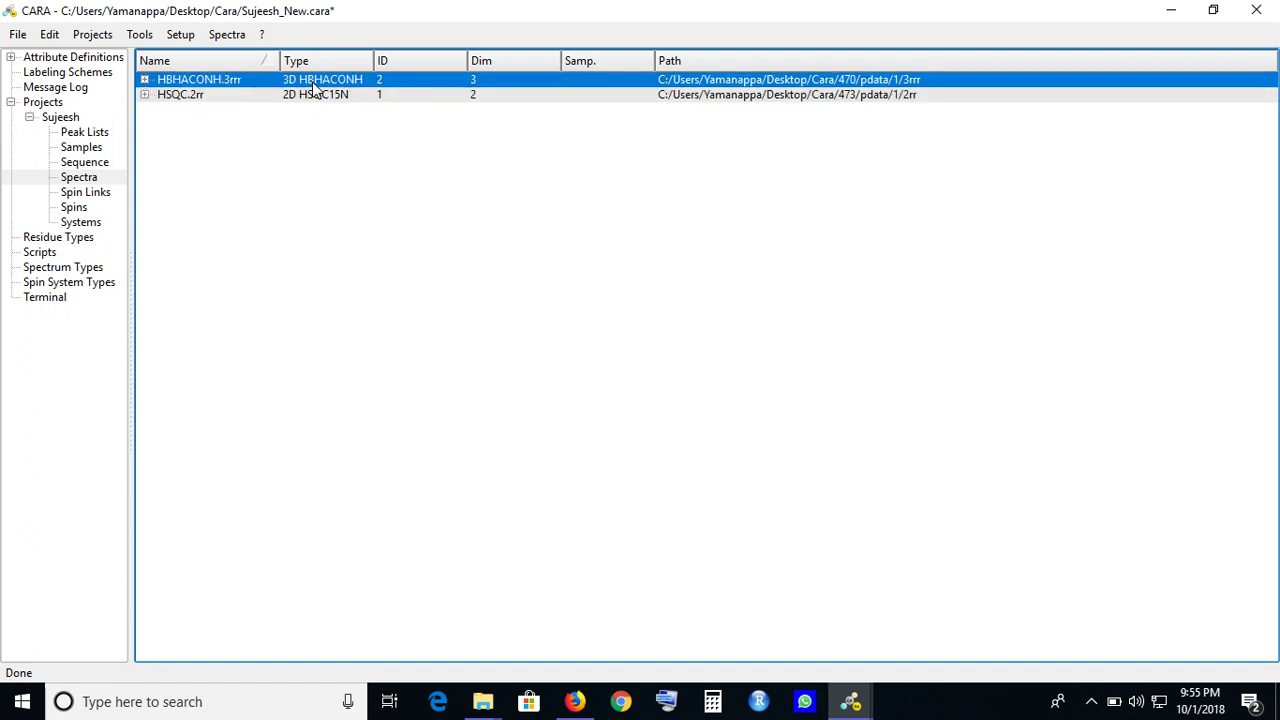
pyautogui.rightClick(313, 88)
pyautogui.click(268, 125)
pyautogui.rightClick(295, 85)
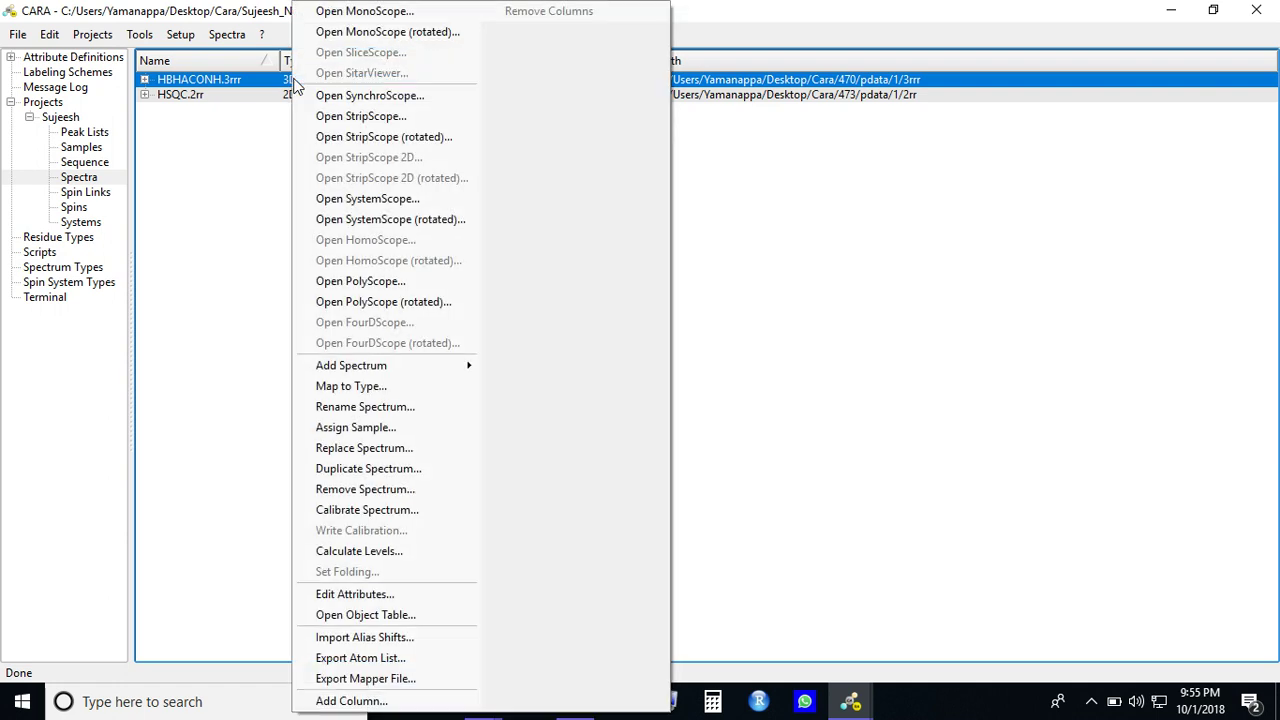
pyautogui.click(333, 117)
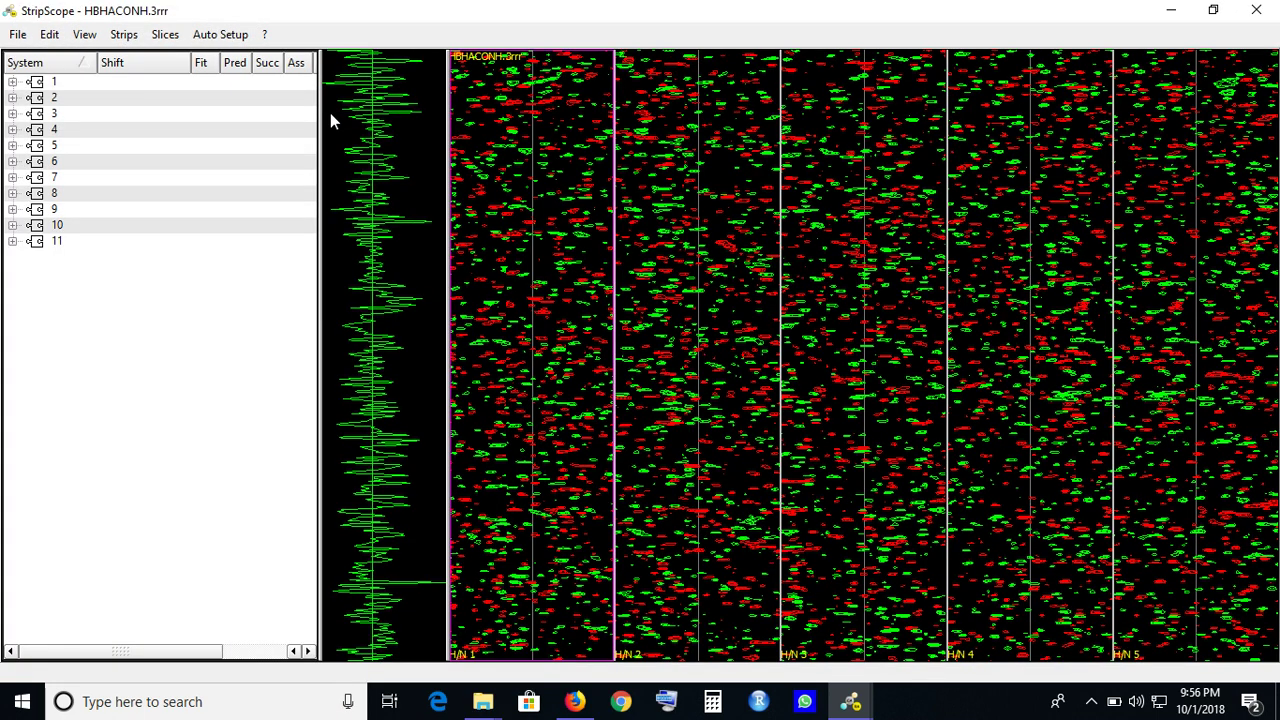
# - Go to the strip of system 7 and adjust the contour parameters to suppress the noise in the strips
pyautogui.click(110, 180)
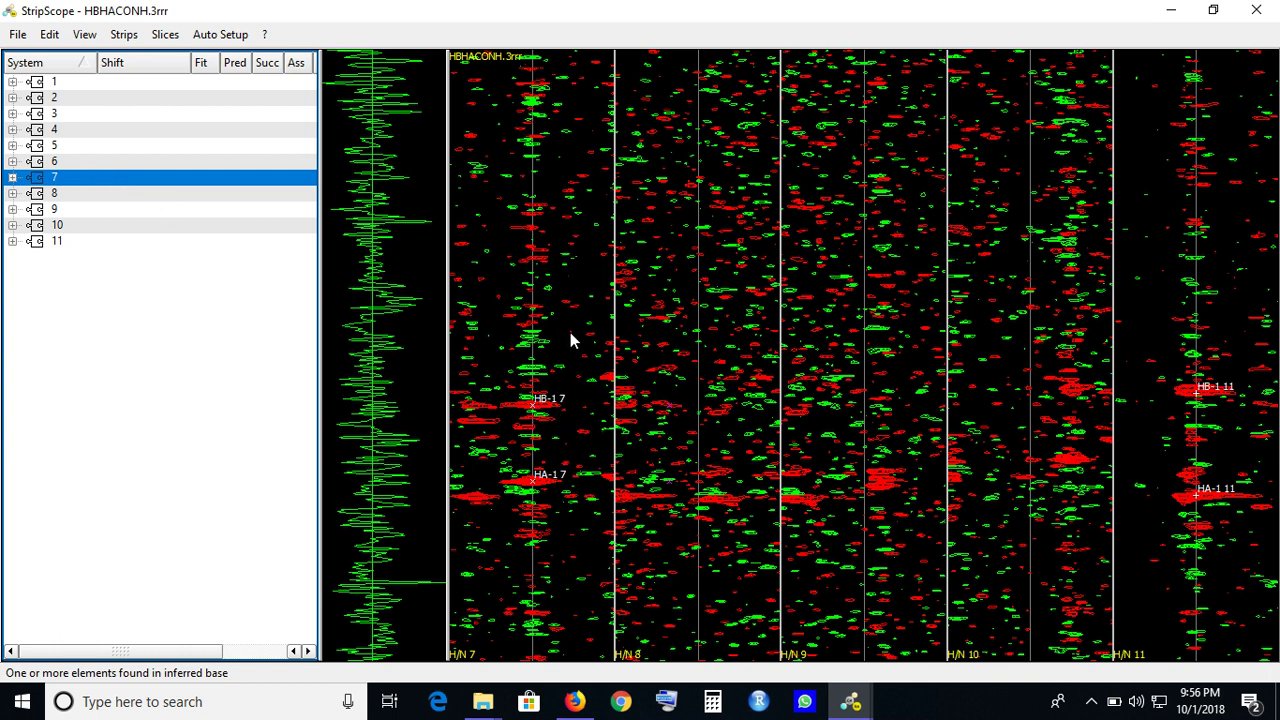
pyautogui.press('c')
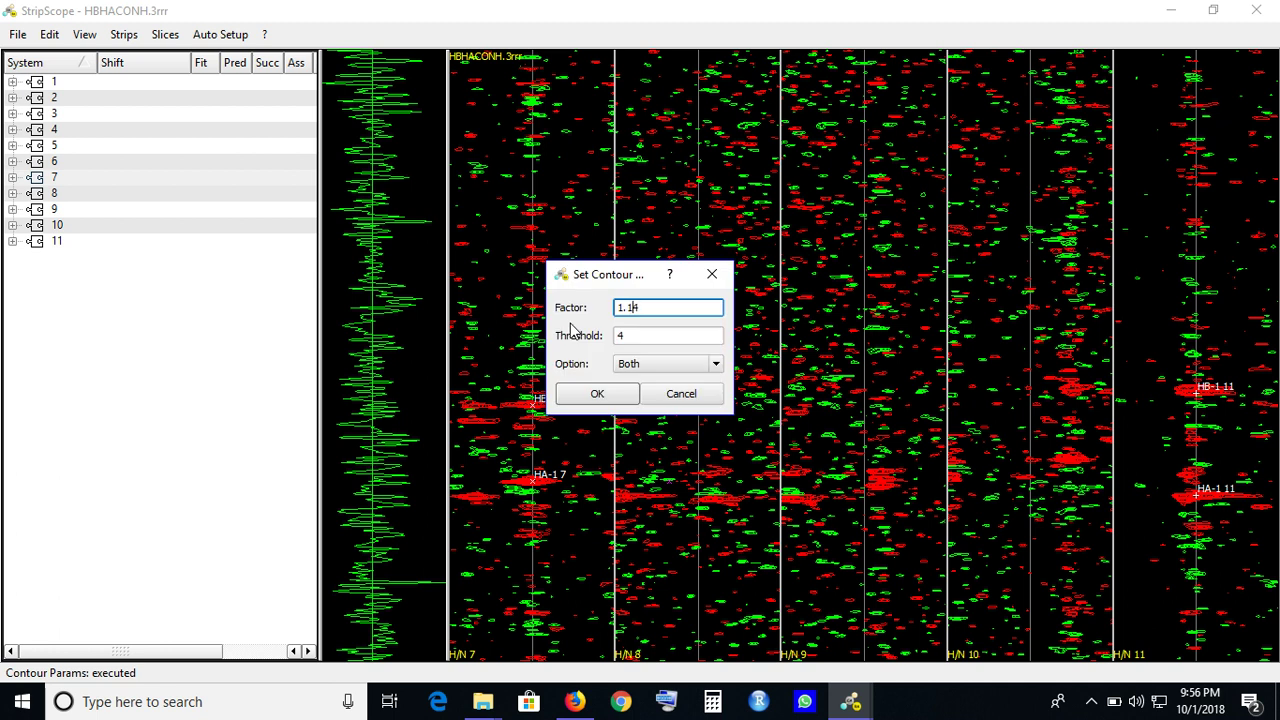
pyautogui.press('Return')
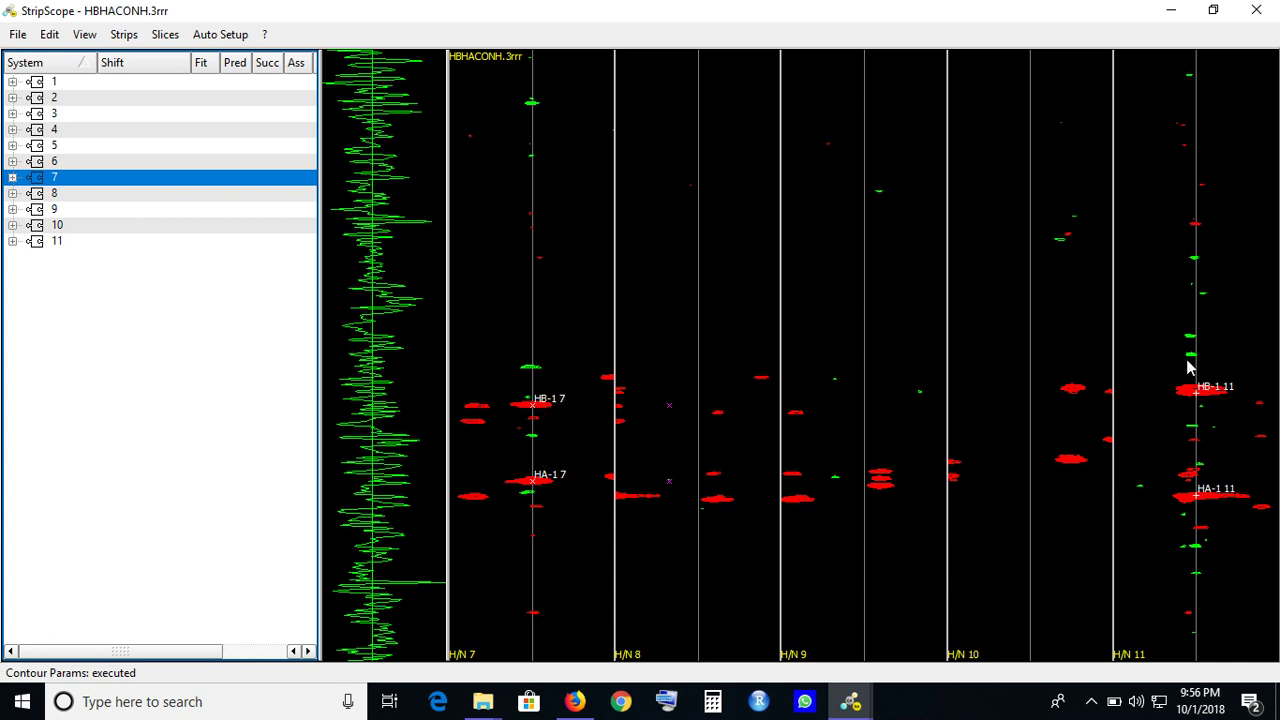
pyautogui.rightClick(576, 285)
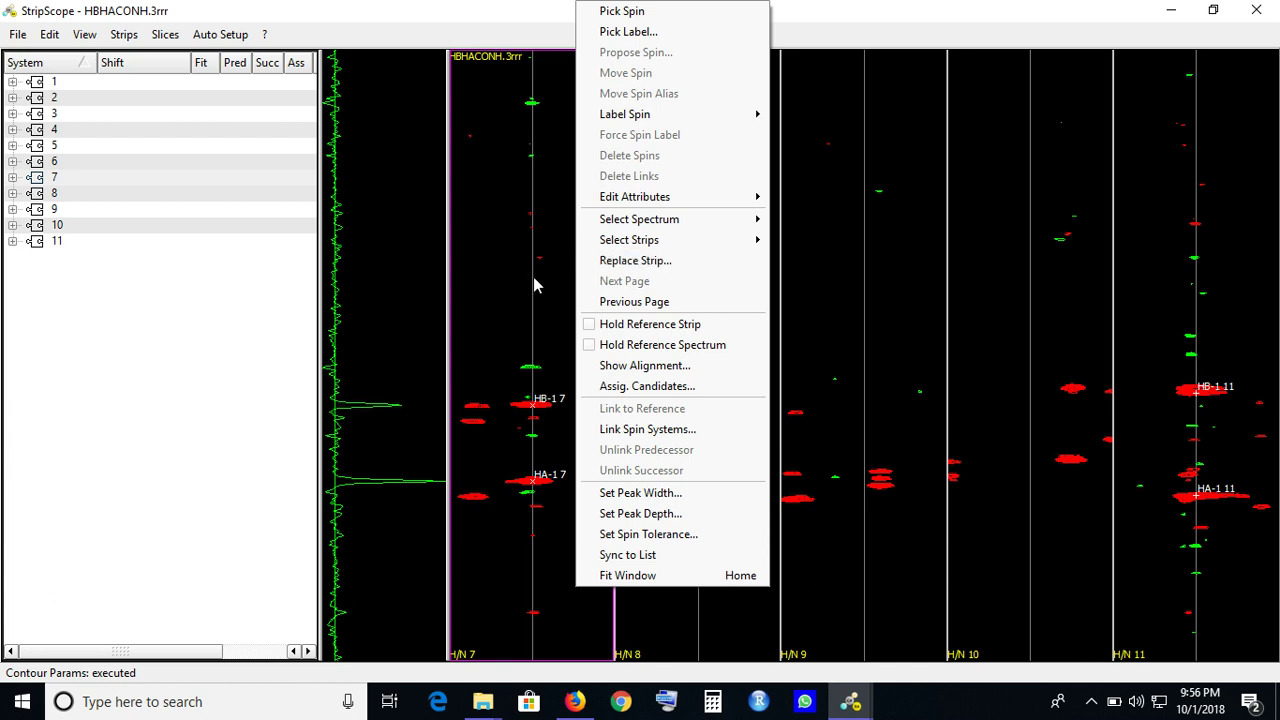
pyautogui.rightClick(533, 284)
pyautogui.click(510, 289)
pyautogui.rightClick(509, 287)
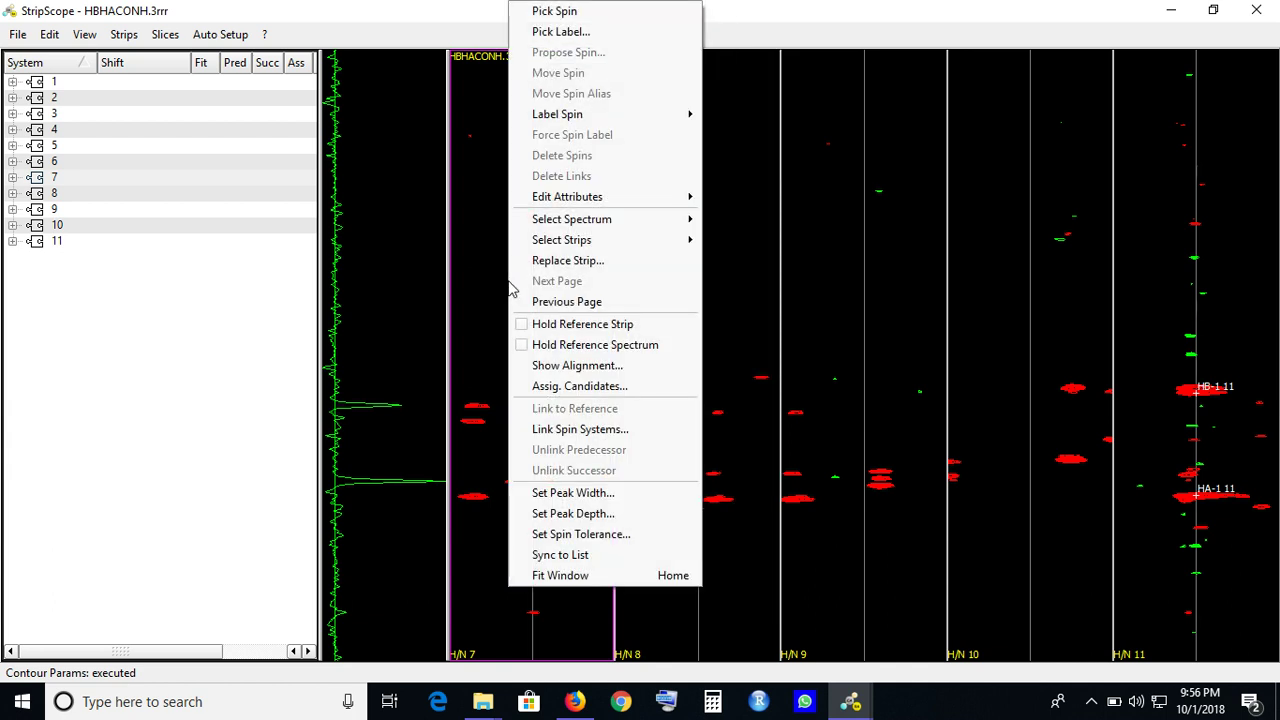
pyautogui.click(488, 274)
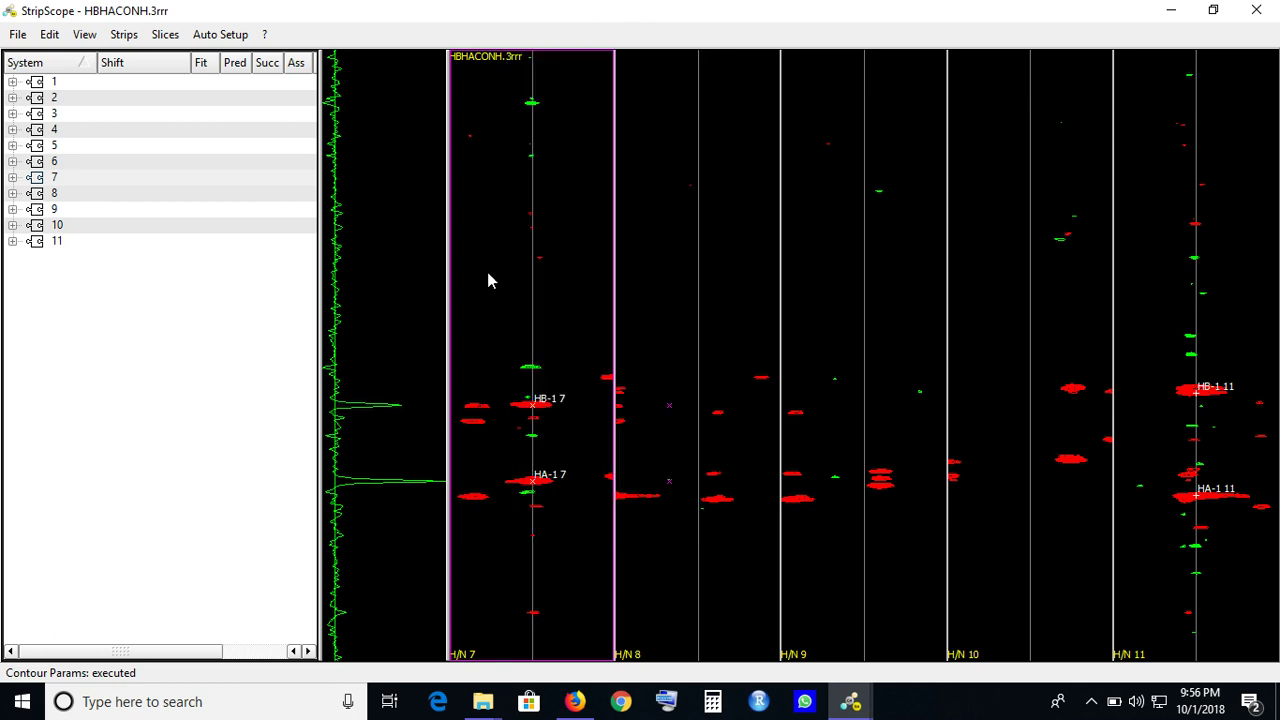
# - Restrict the displayed strips to all best successors of the system 7 strip
pyautogui.rightClick(576, 324)
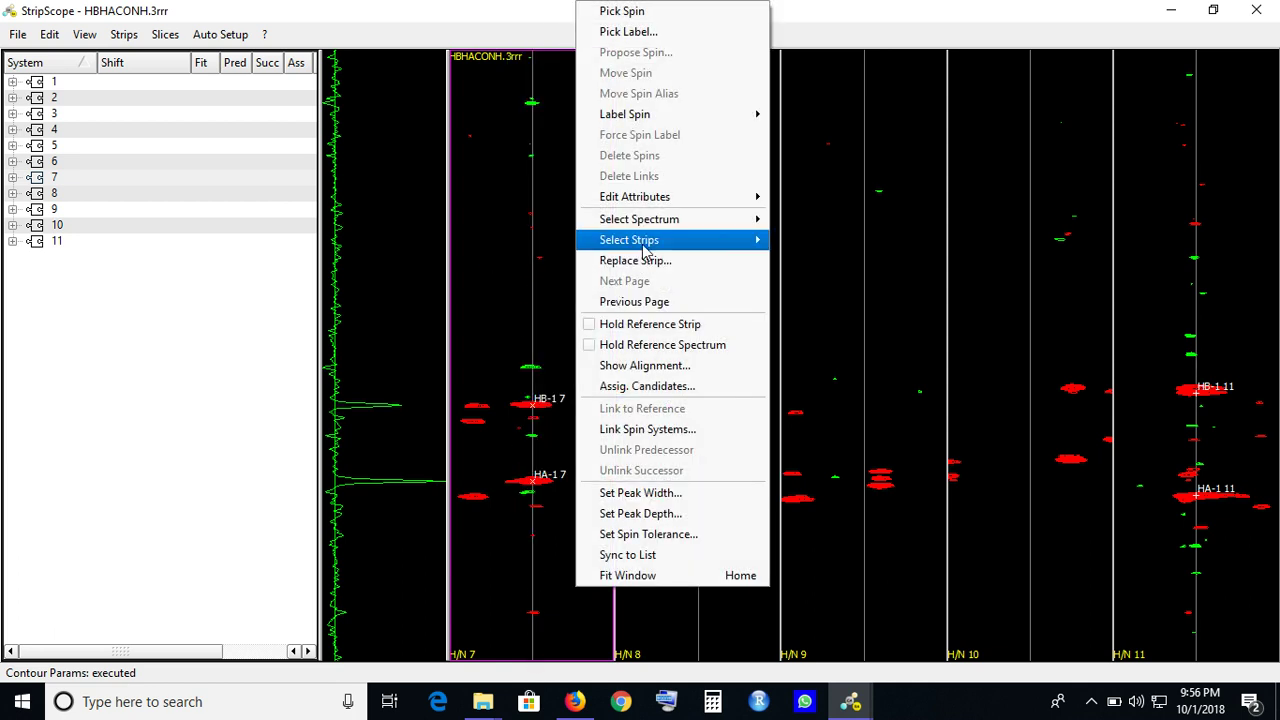
pyautogui.moveTo(645, 245)
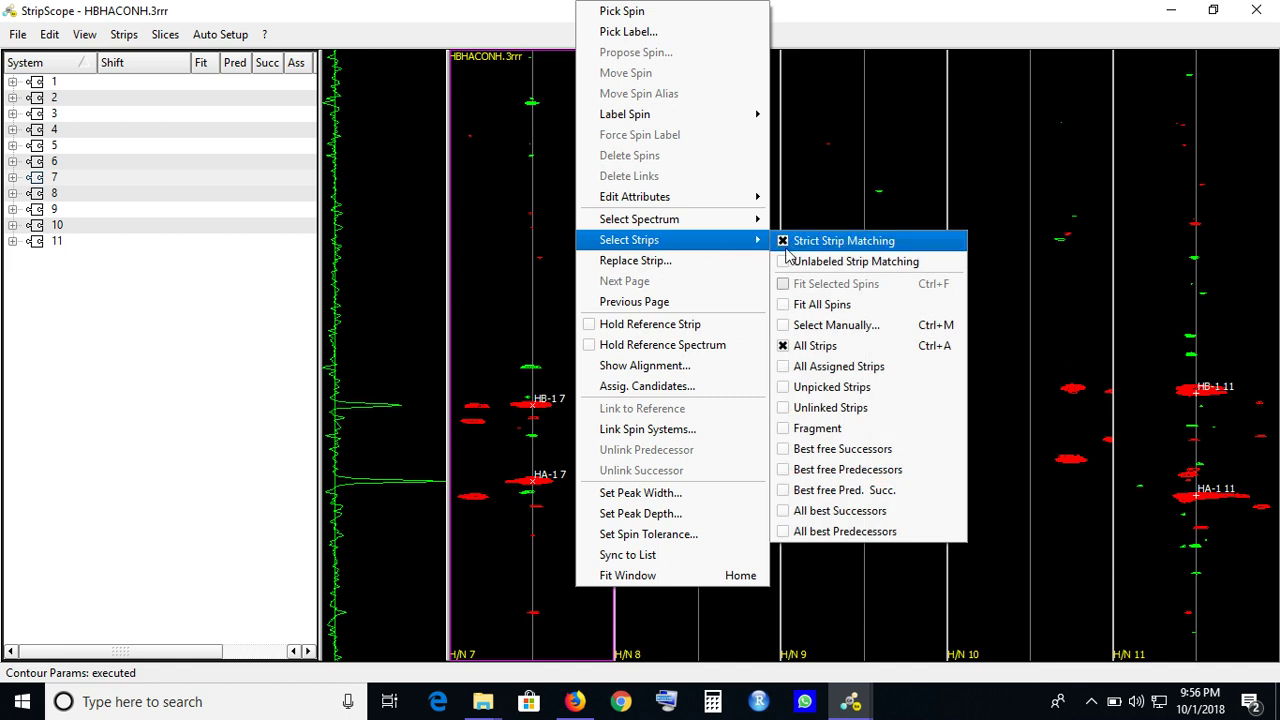
pyautogui.click(853, 517)
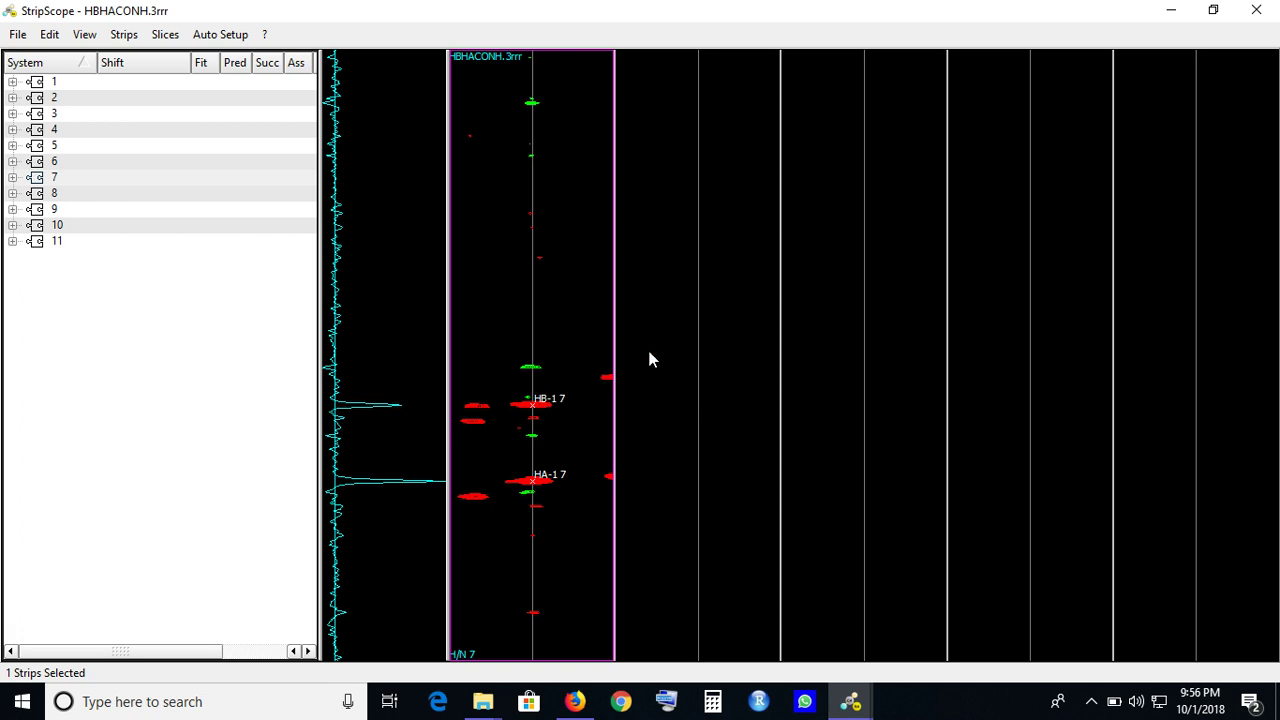
pyautogui.rightClick(587, 294)
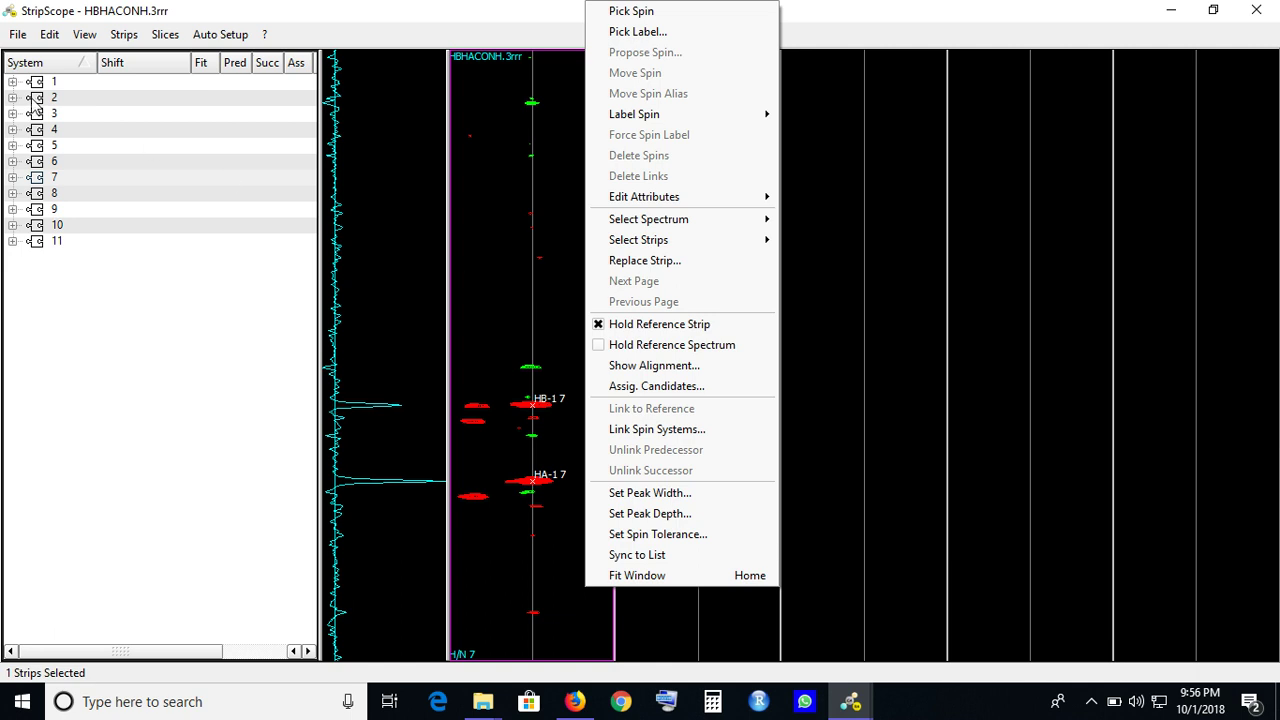
pyautogui.click(190, 254)
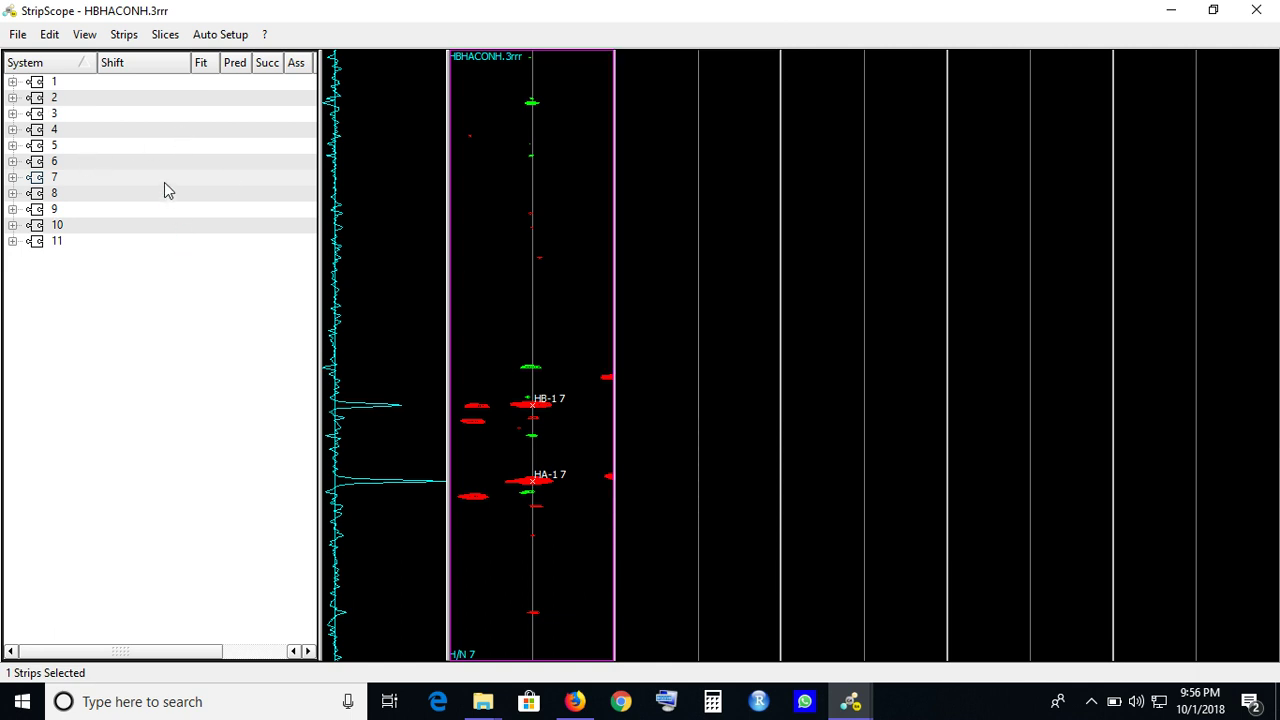
pyautogui.click(163, 180)
pyautogui.rightClick(165, 182)
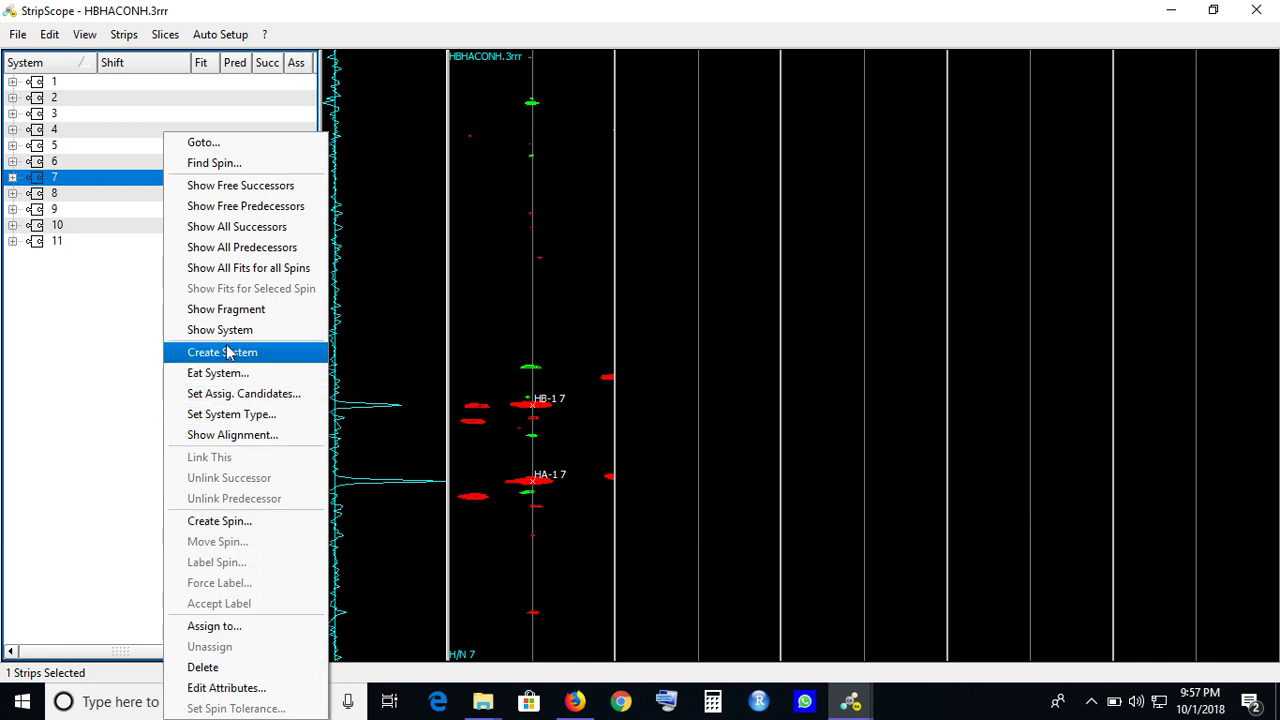
pyautogui.rightClick(598, 320)
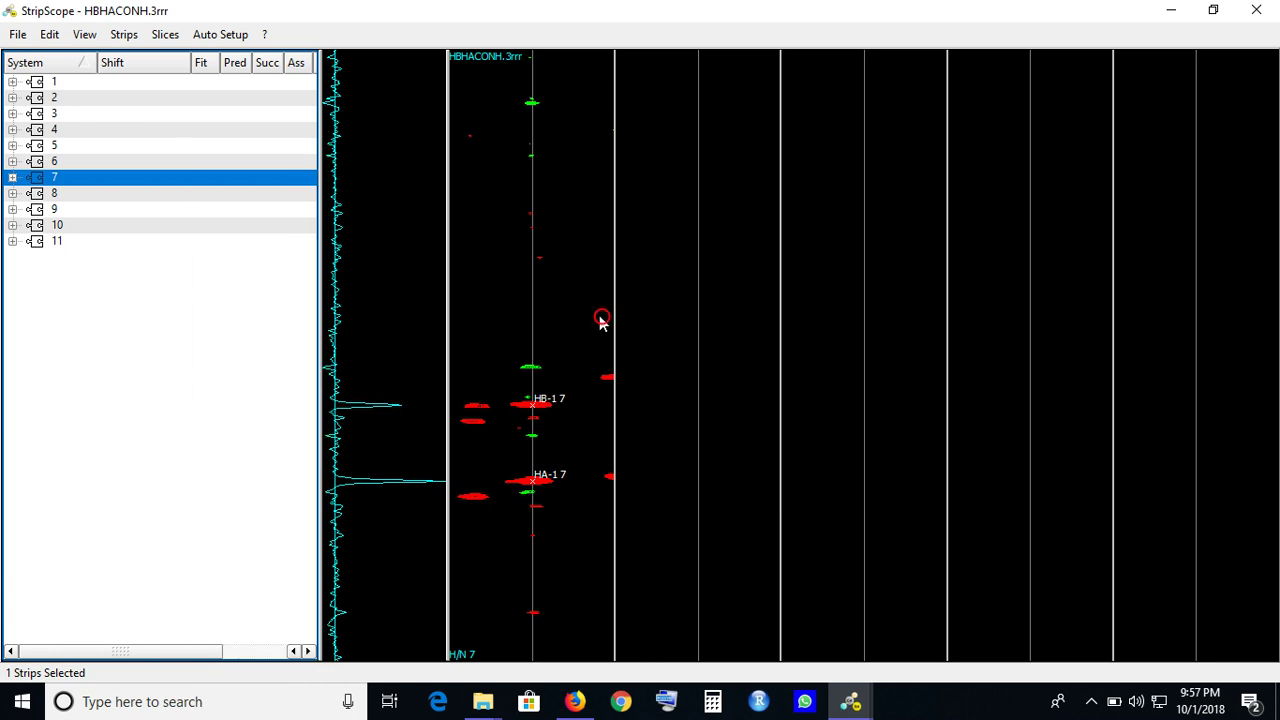
# - Link spin systems with 6 as the predecessor and 7 as the successor
pyautogui.rightClick(563, 293)
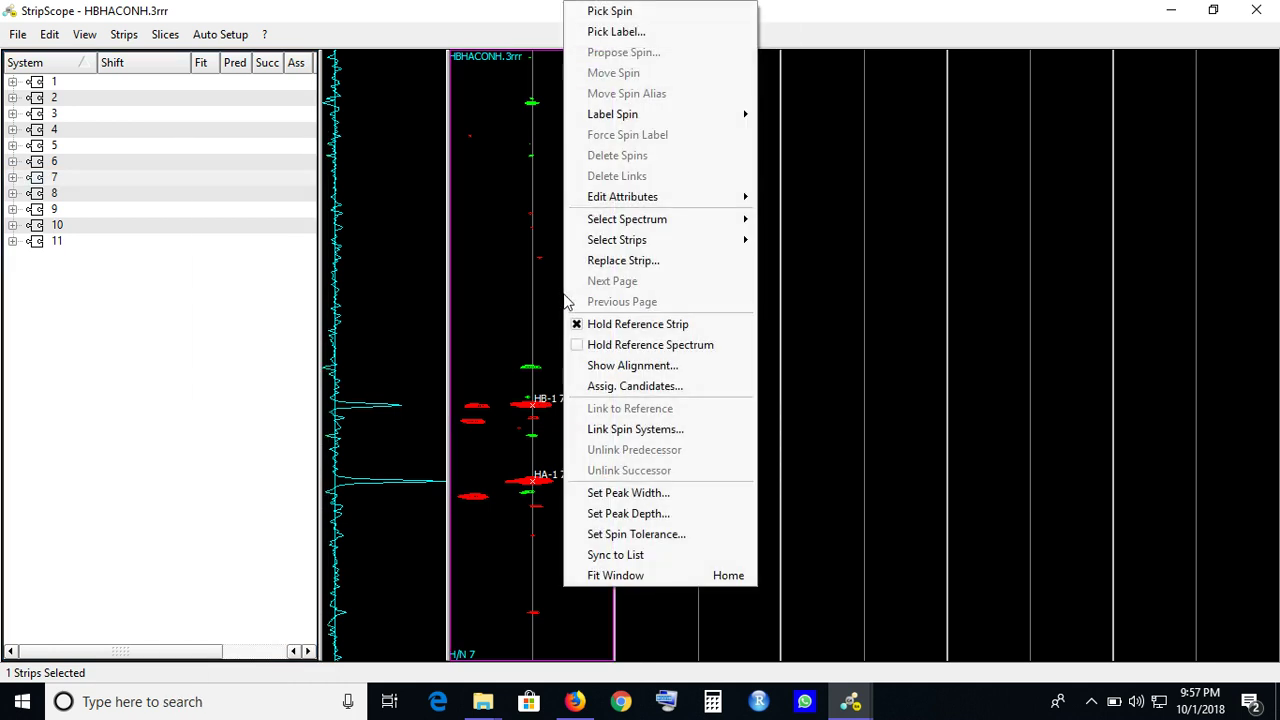
pyautogui.click(635, 429)
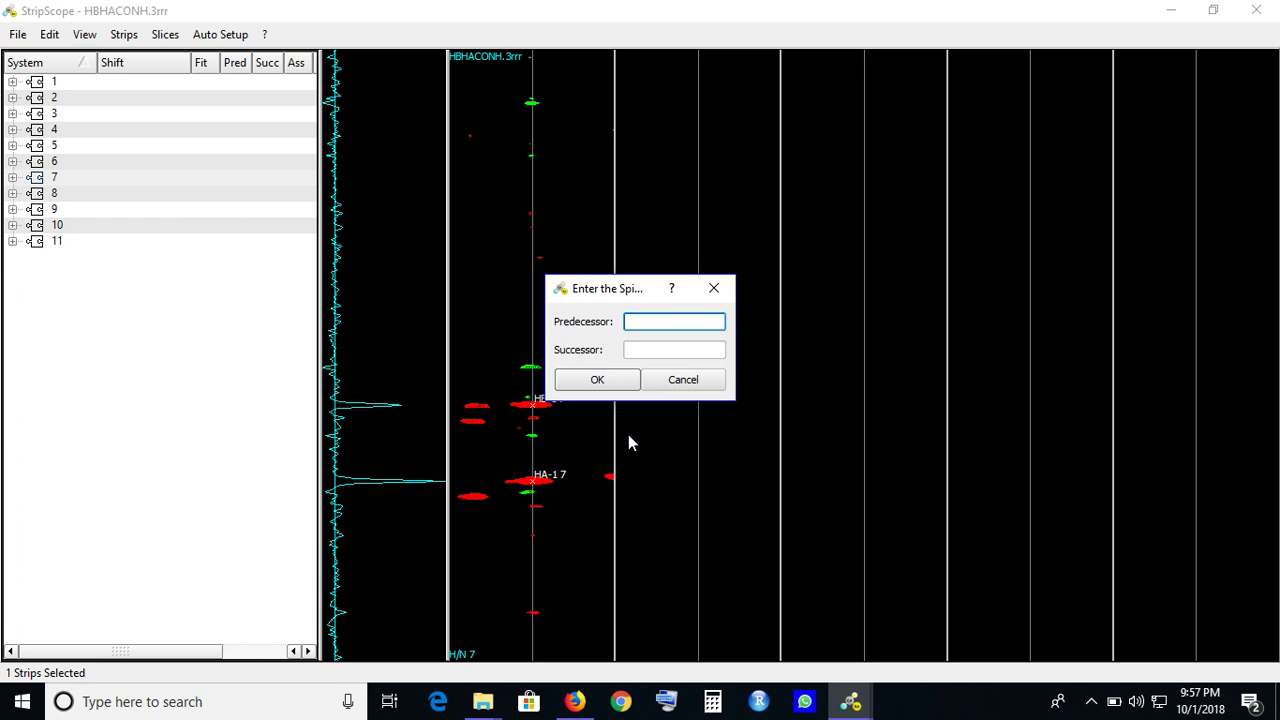
pyautogui.write('6')
pyautogui.press('Tab')
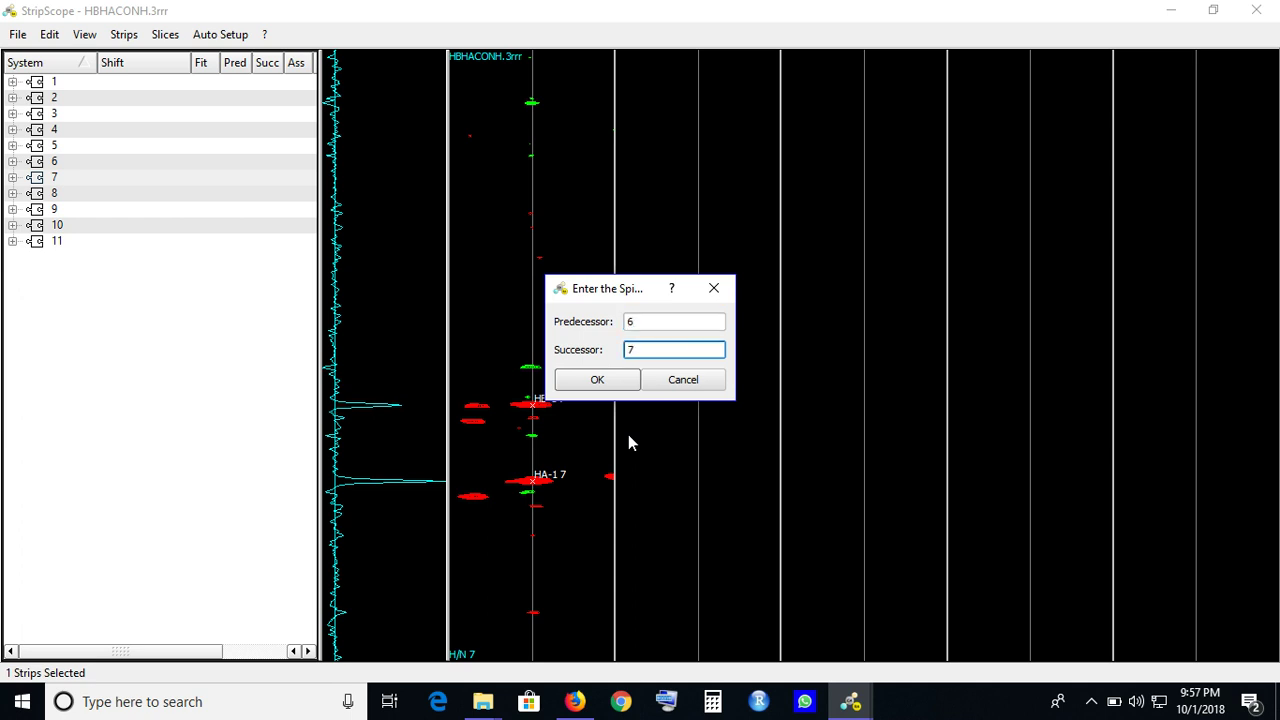
pyautogui.click(603, 389)
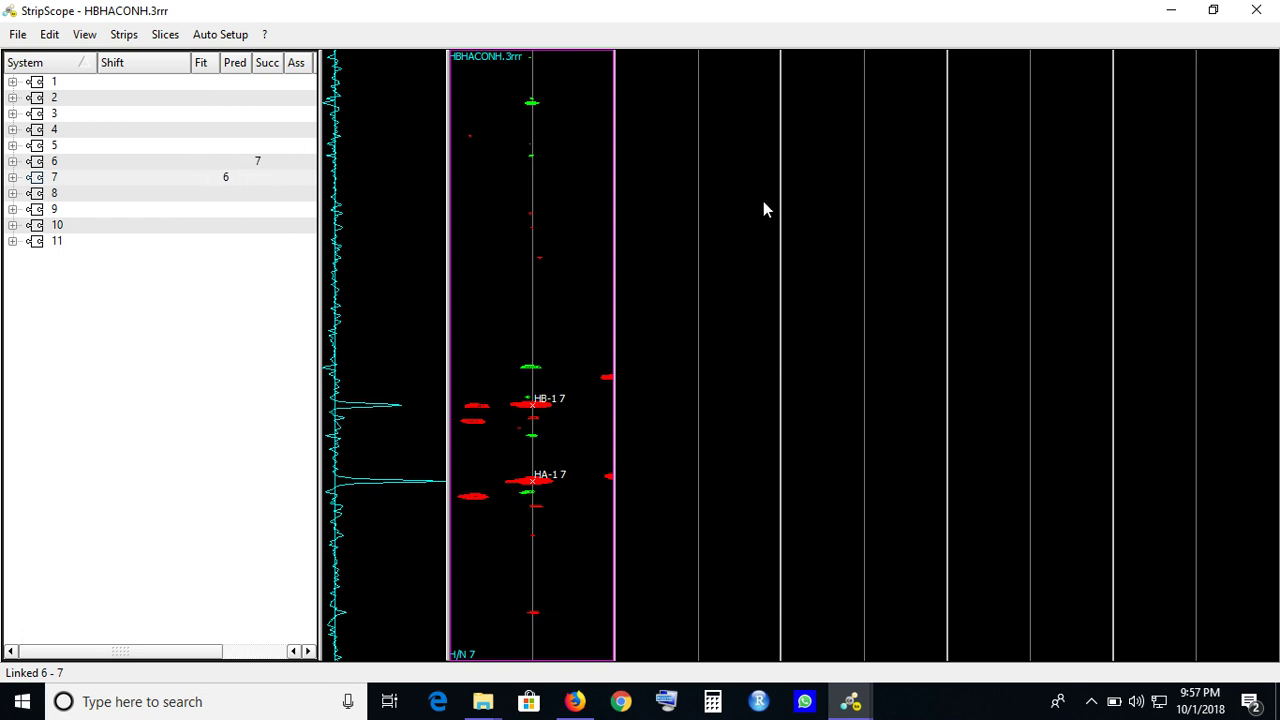
# - Assign spin system 6 to residue 80 of the sequence
pyautogui.rightClick(289, 163)
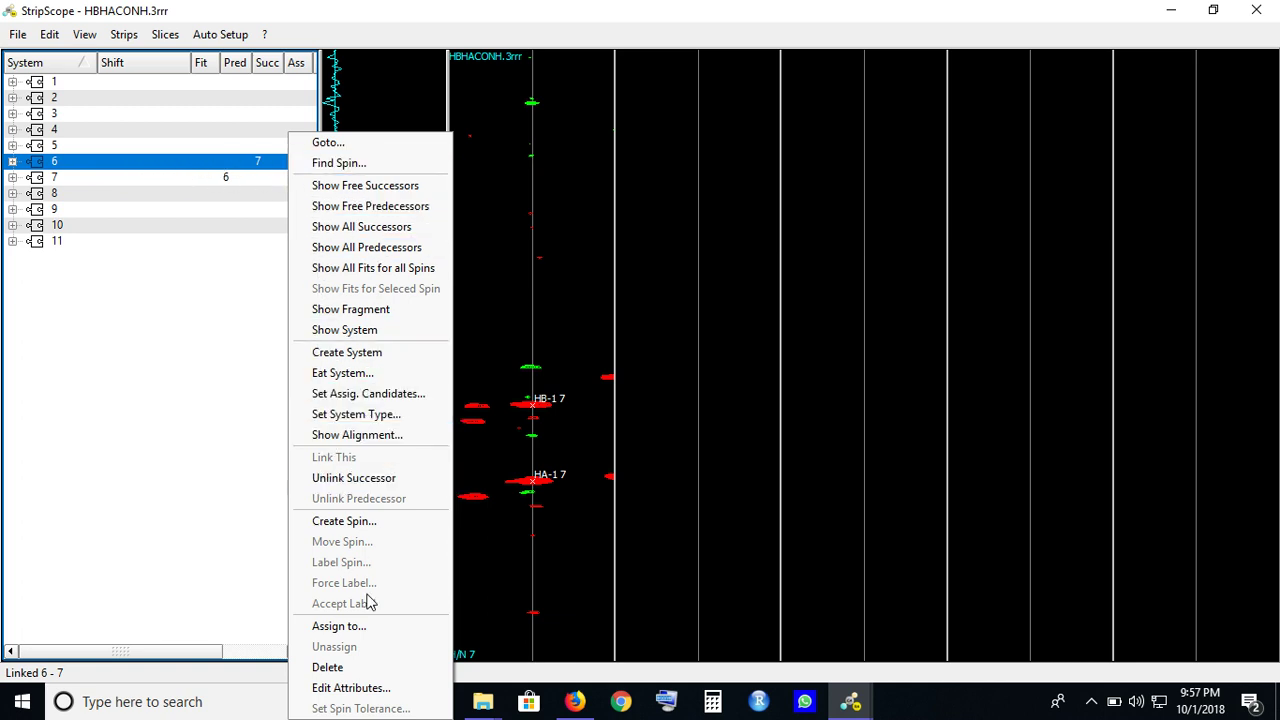
pyautogui.click(340, 626)
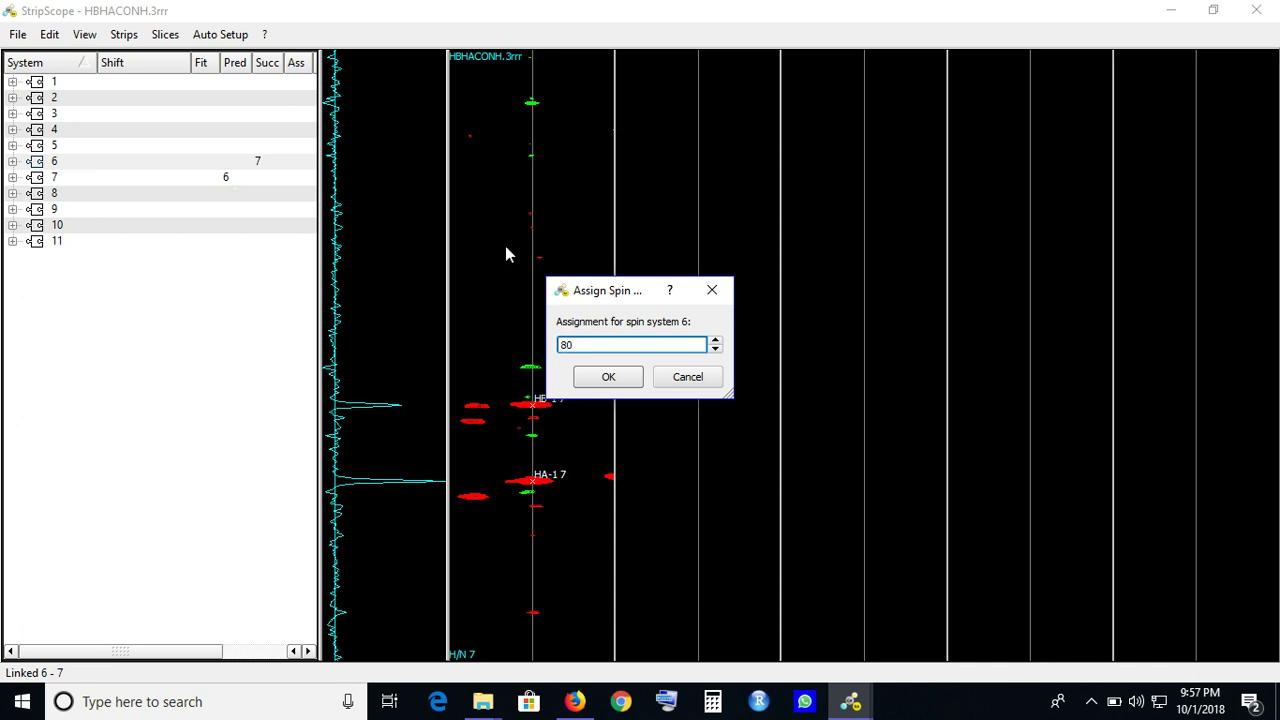
pyautogui.click(608, 376)
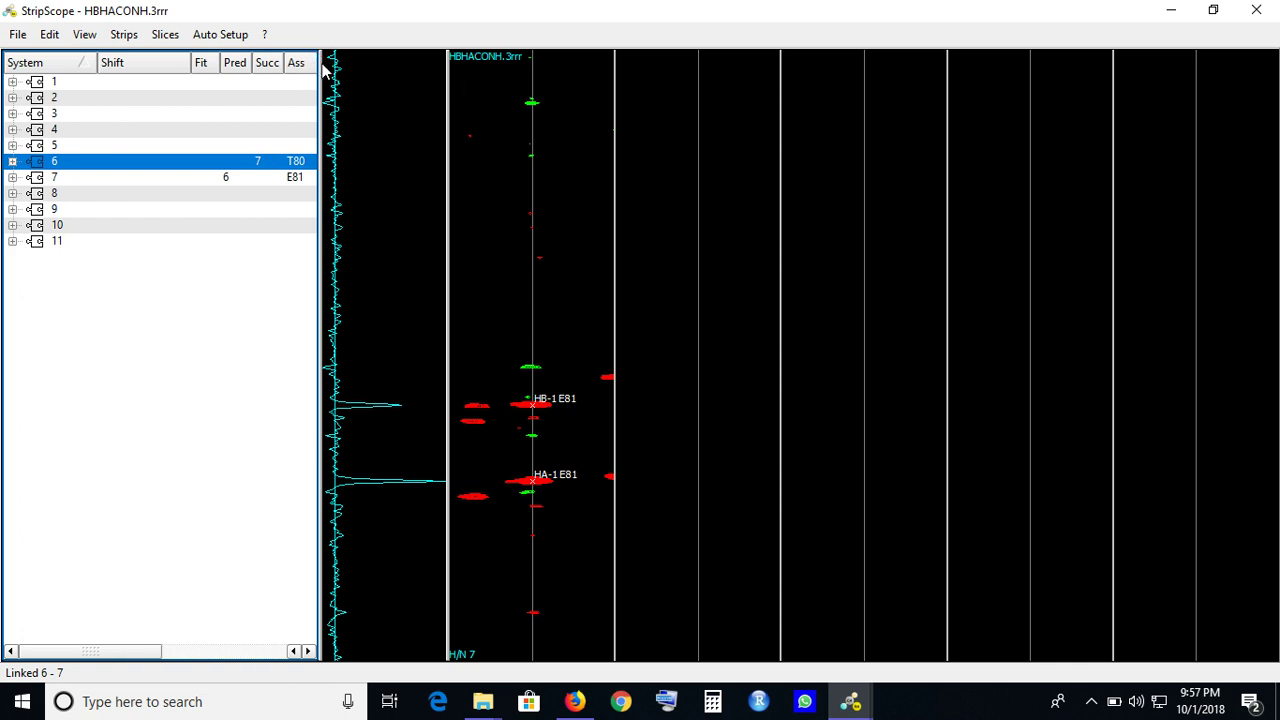
# - Link spin systems with 3 as the predecessor and 6 as the successor
pyautogui.rightClick(226, 196)
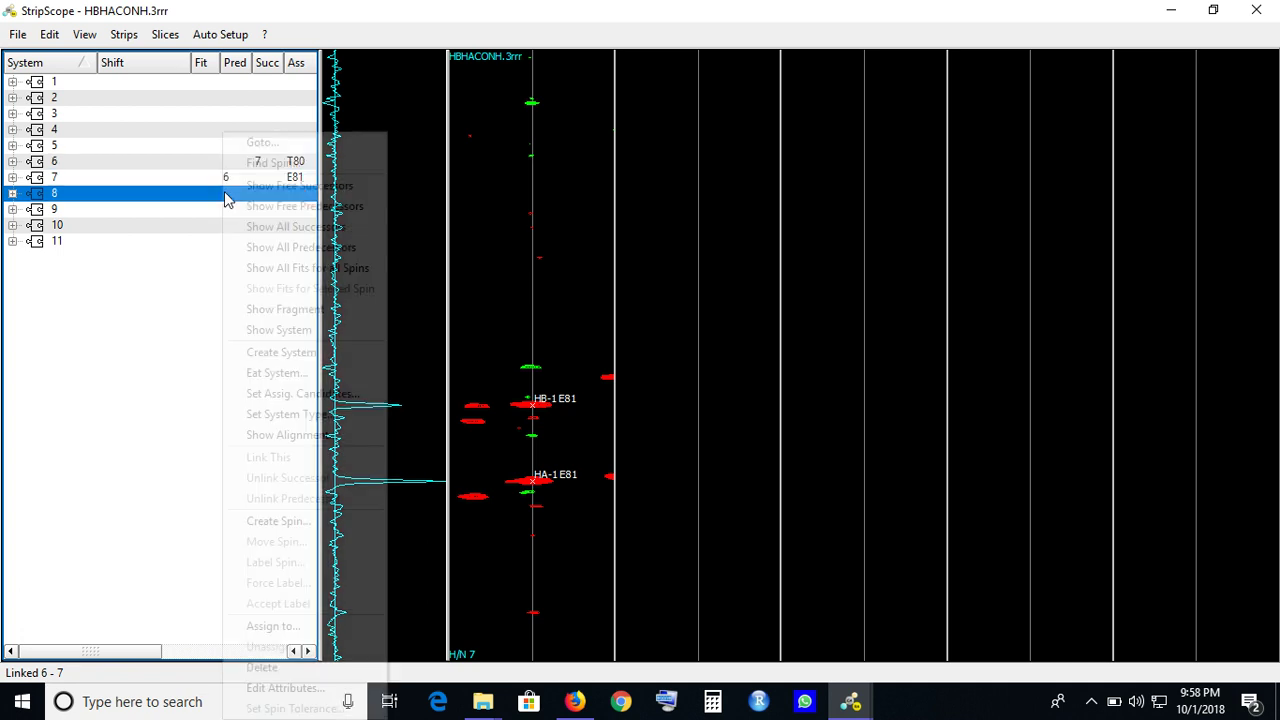
pyautogui.click(229, 206)
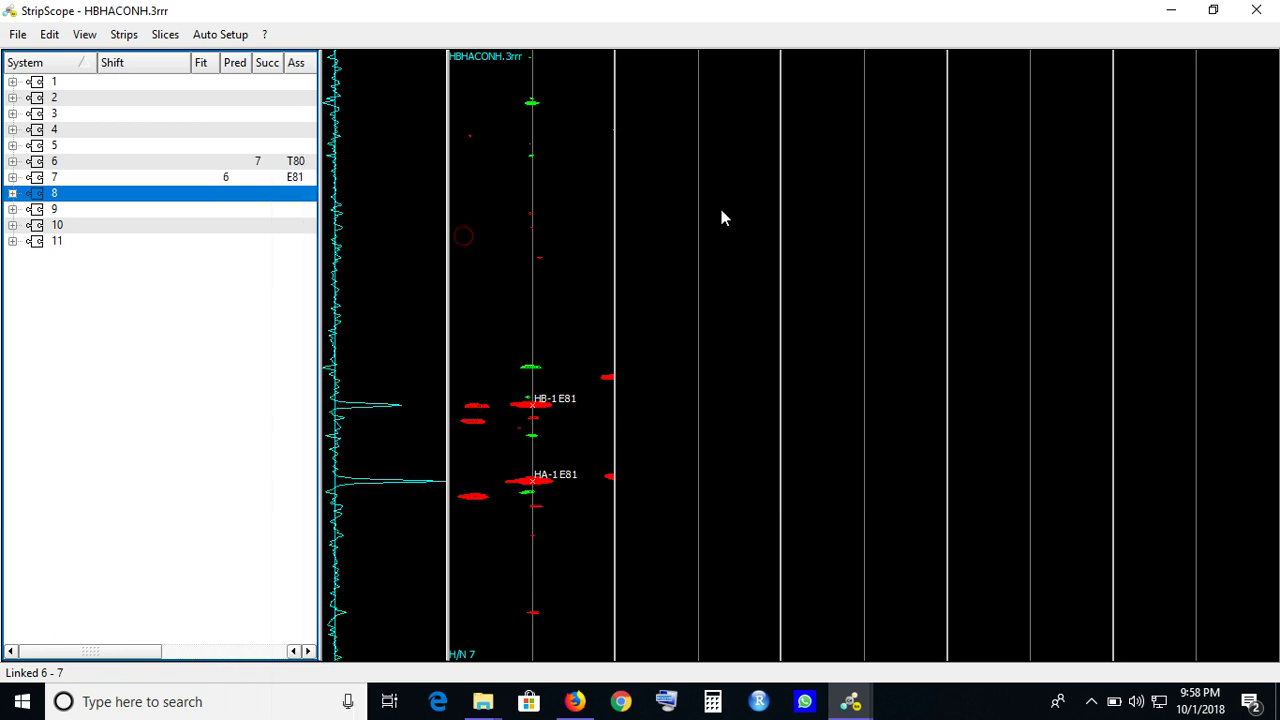
pyautogui.rightClick(760, 218)
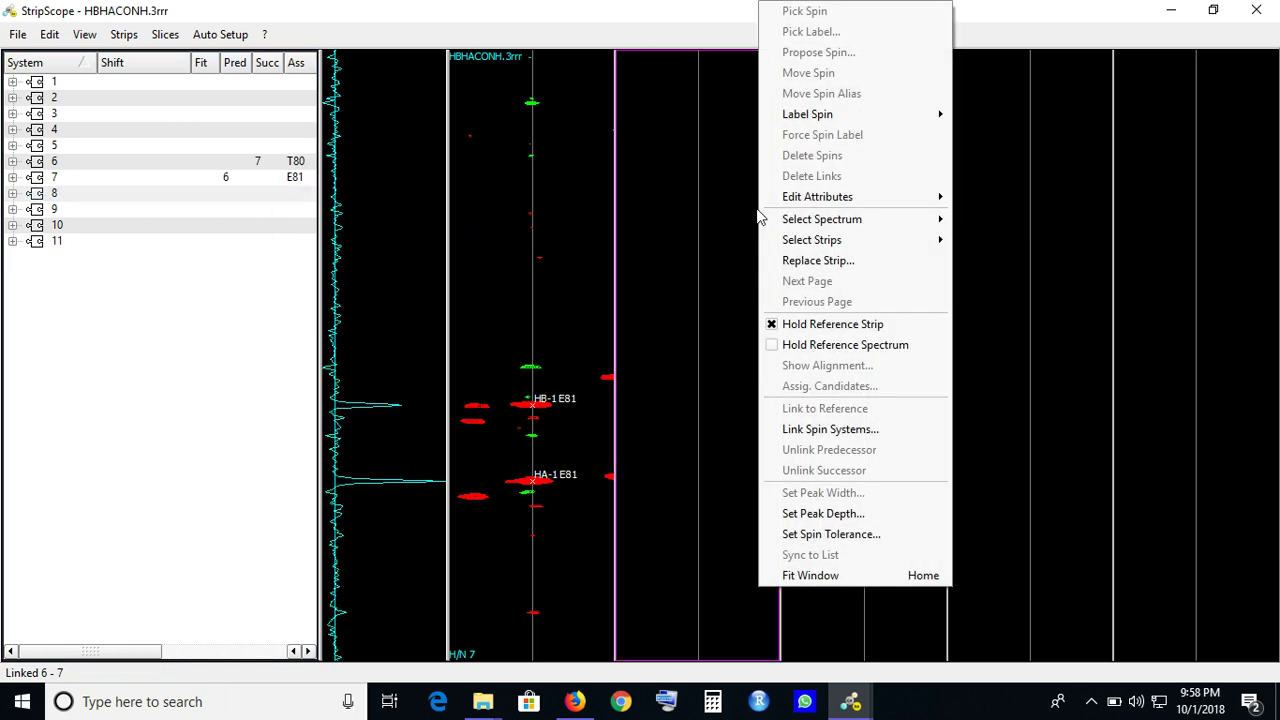
pyautogui.click(850, 436)
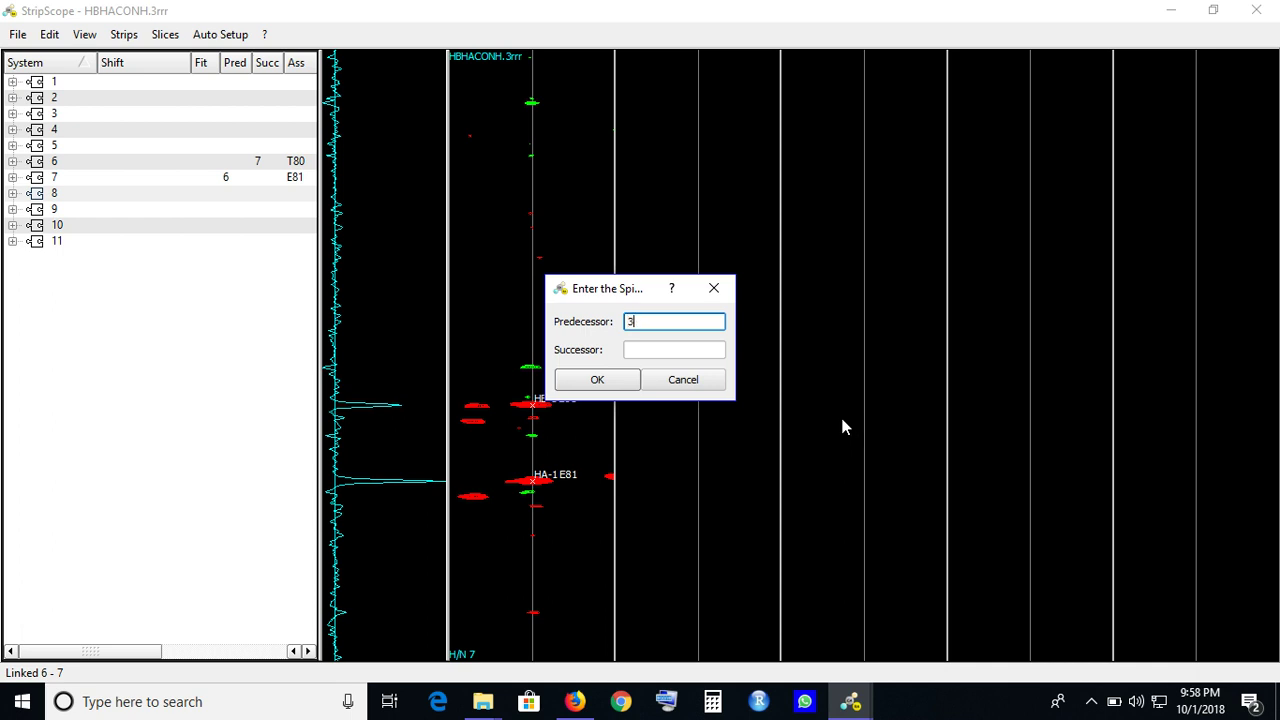
pyautogui.click(703, 351)
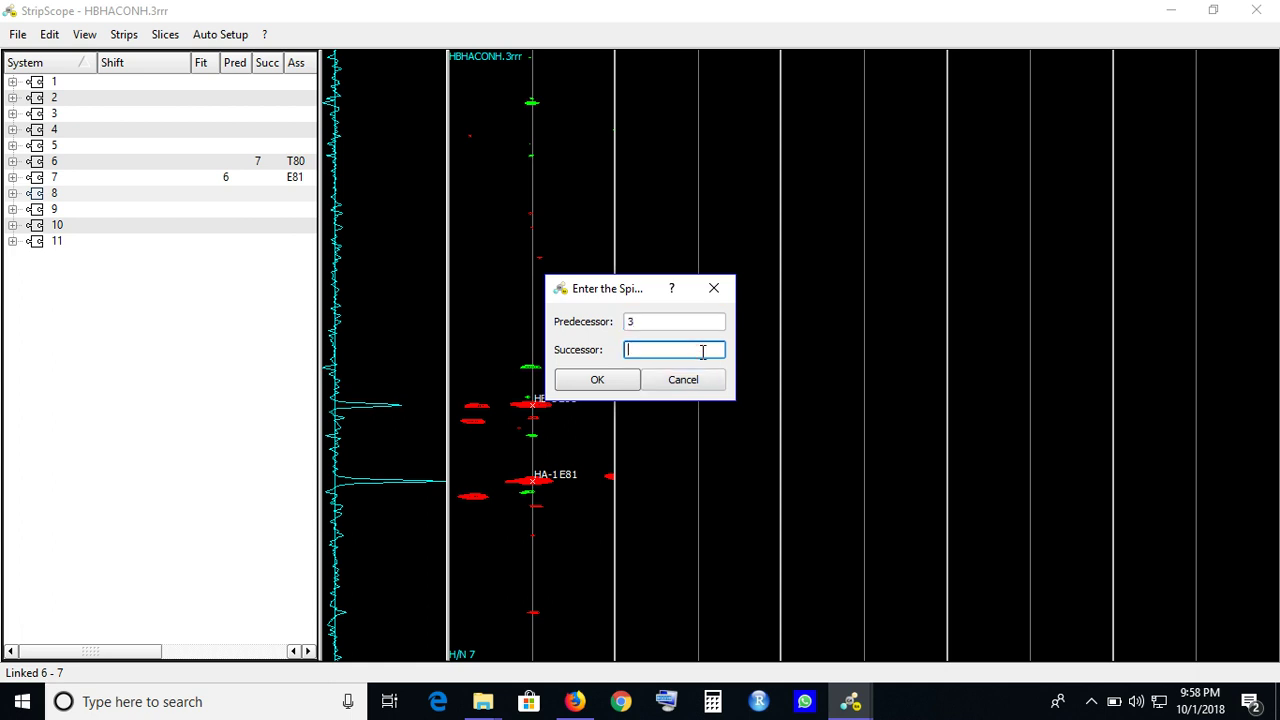
pyautogui.write('6')
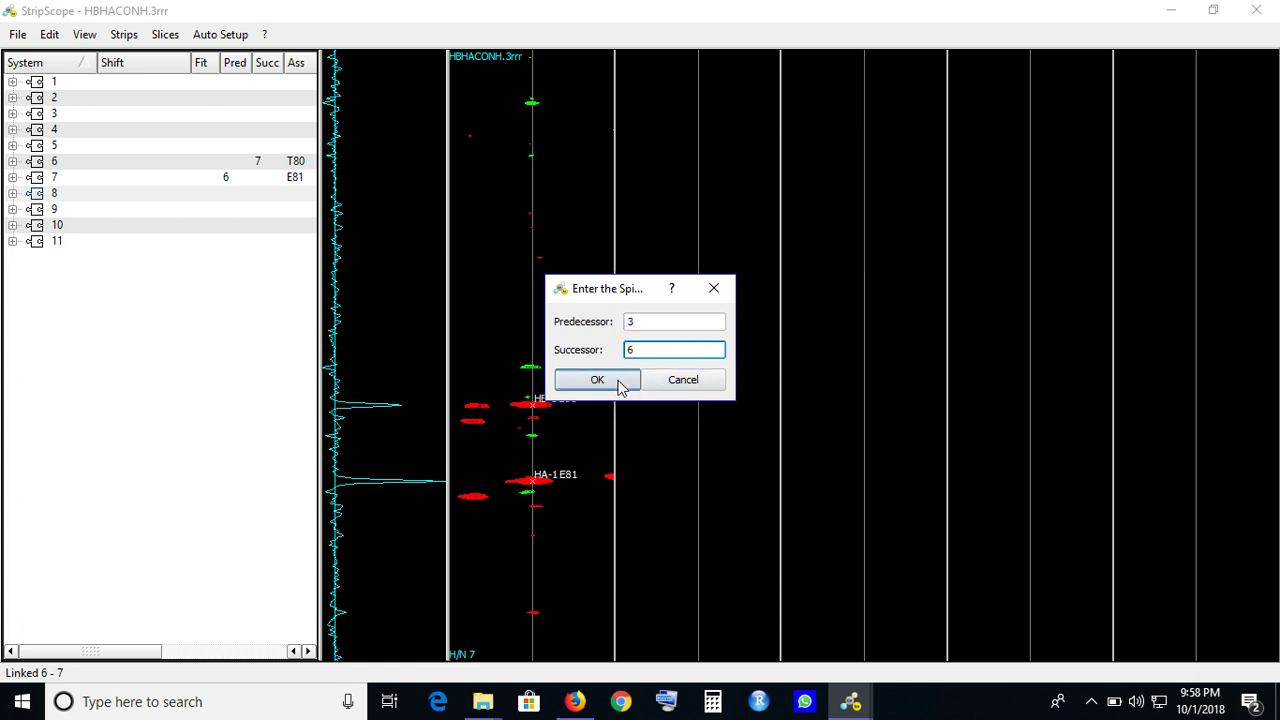
pyautogui.click(619, 382)
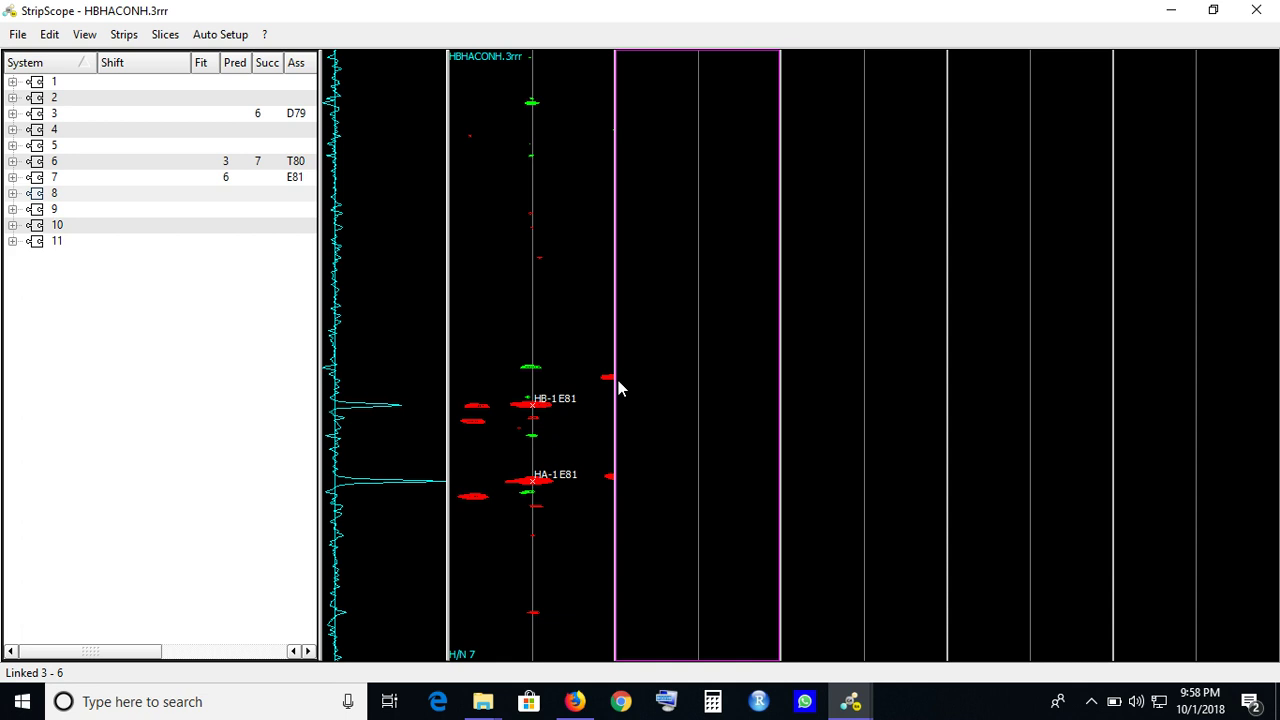
# - Show the project's spin systems in the main window and widen the Ass column to review the residue assignments
pyautogui.click(1169, 9)
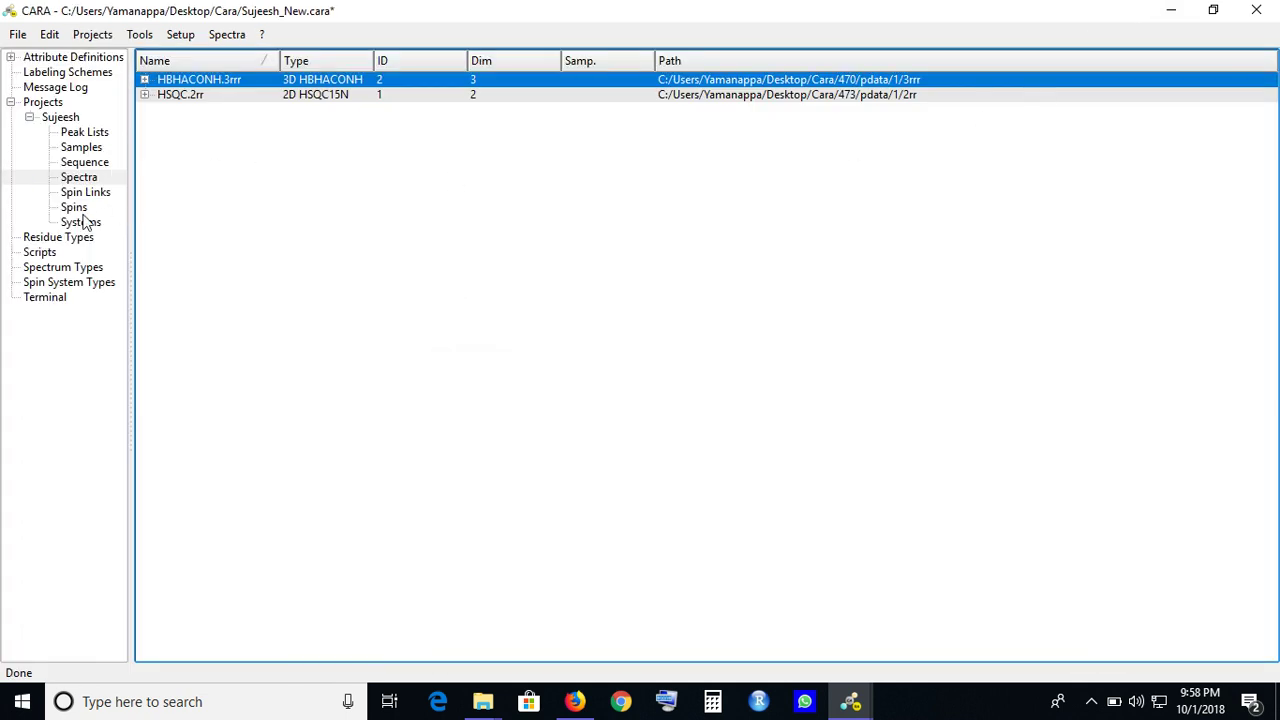
pyautogui.click(80, 222)
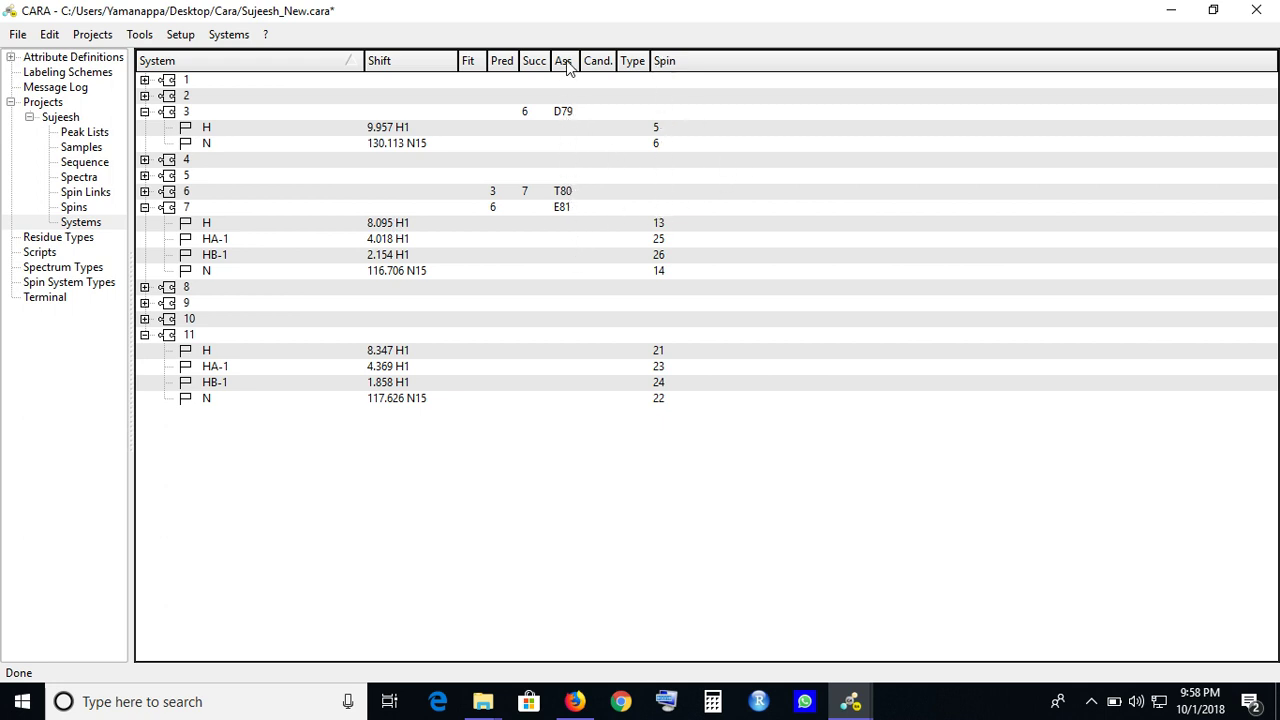
pyautogui.moveTo(583, 61); pyautogui.dragTo(604, 61)
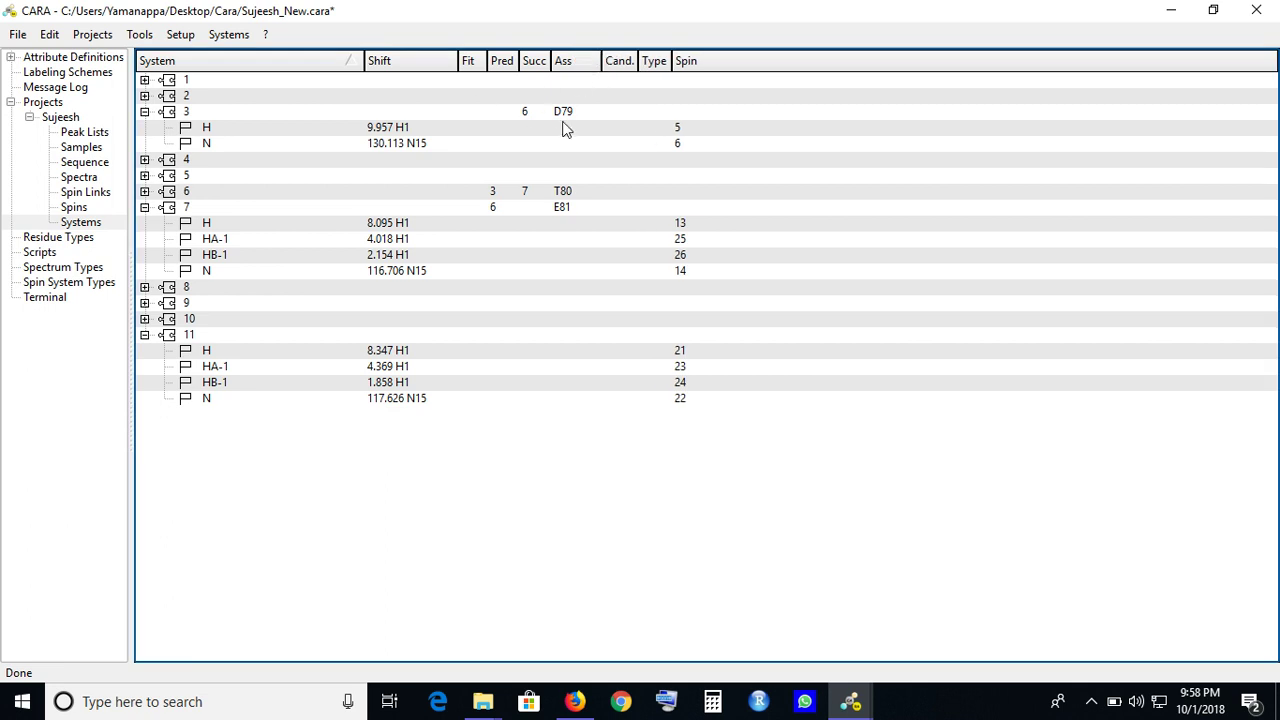
# - Open the HSQC.2rr spectrum from the project's spectra in PolyScope
pyautogui.click(91, 184)
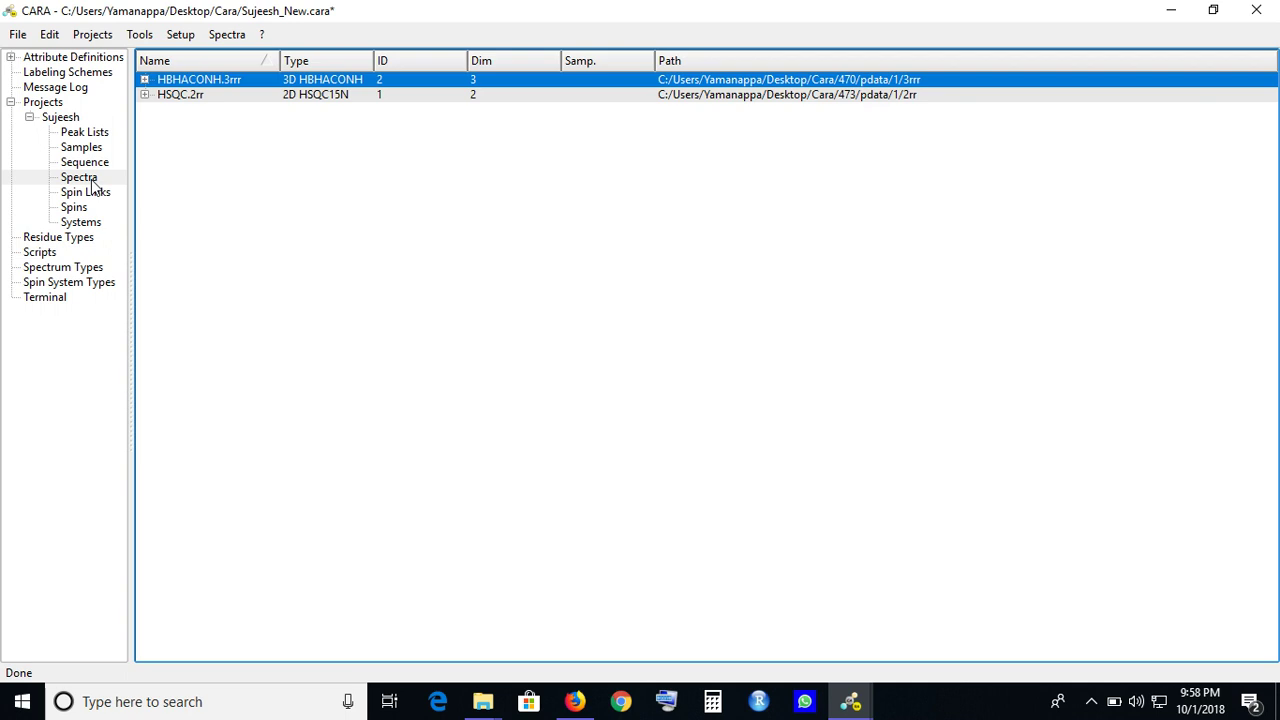
pyautogui.rightClick(91, 184)
pyautogui.click(414, 191)
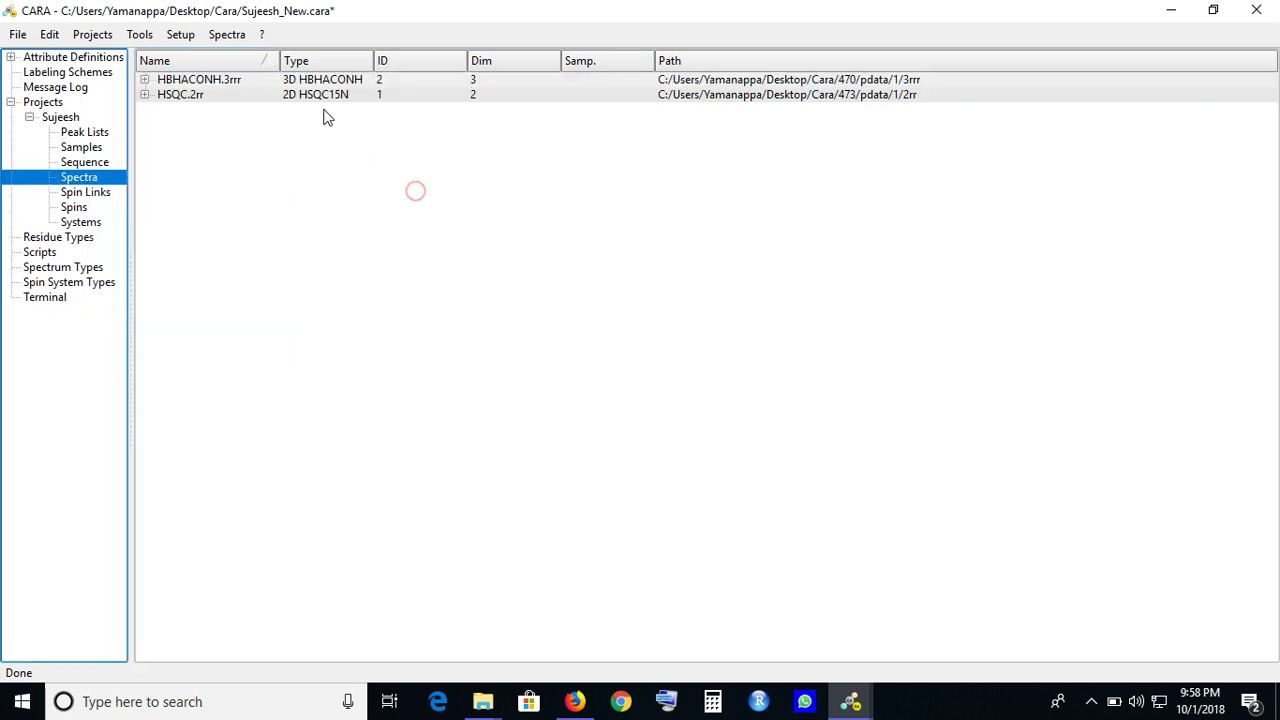
pyautogui.click(338, 96)
pyautogui.rightClick(338, 96)
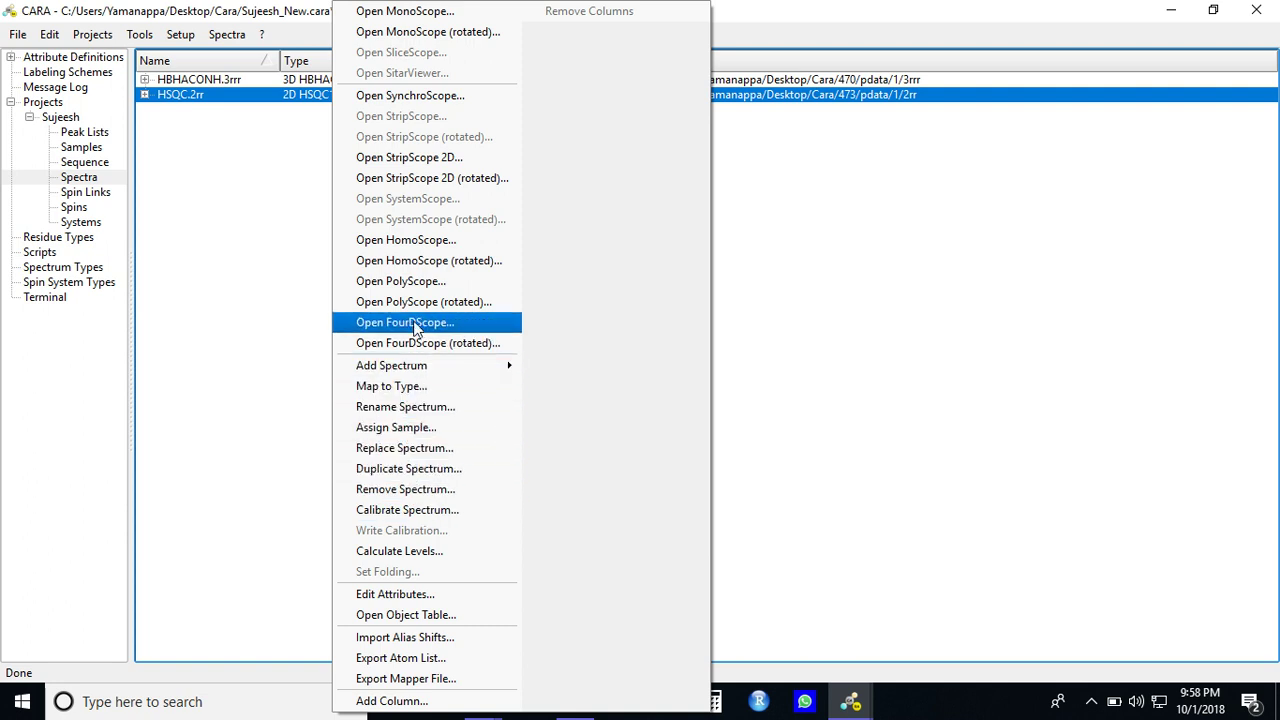
pyautogui.click(414, 284)
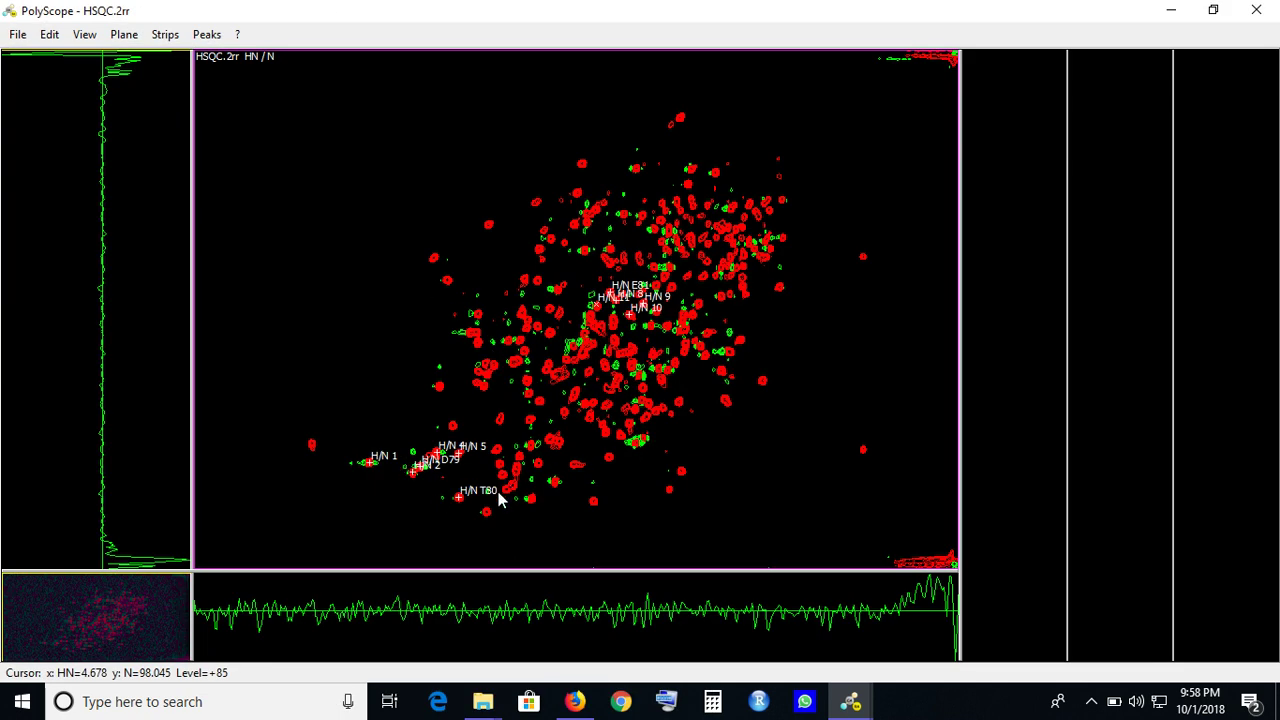
# - Examine the labelled H/N peaks around E81 and T80, and display the spin system list beside the HSQC plane
pyautogui.moveTo(580, 266); pyautogui.dragTo(655, 350)
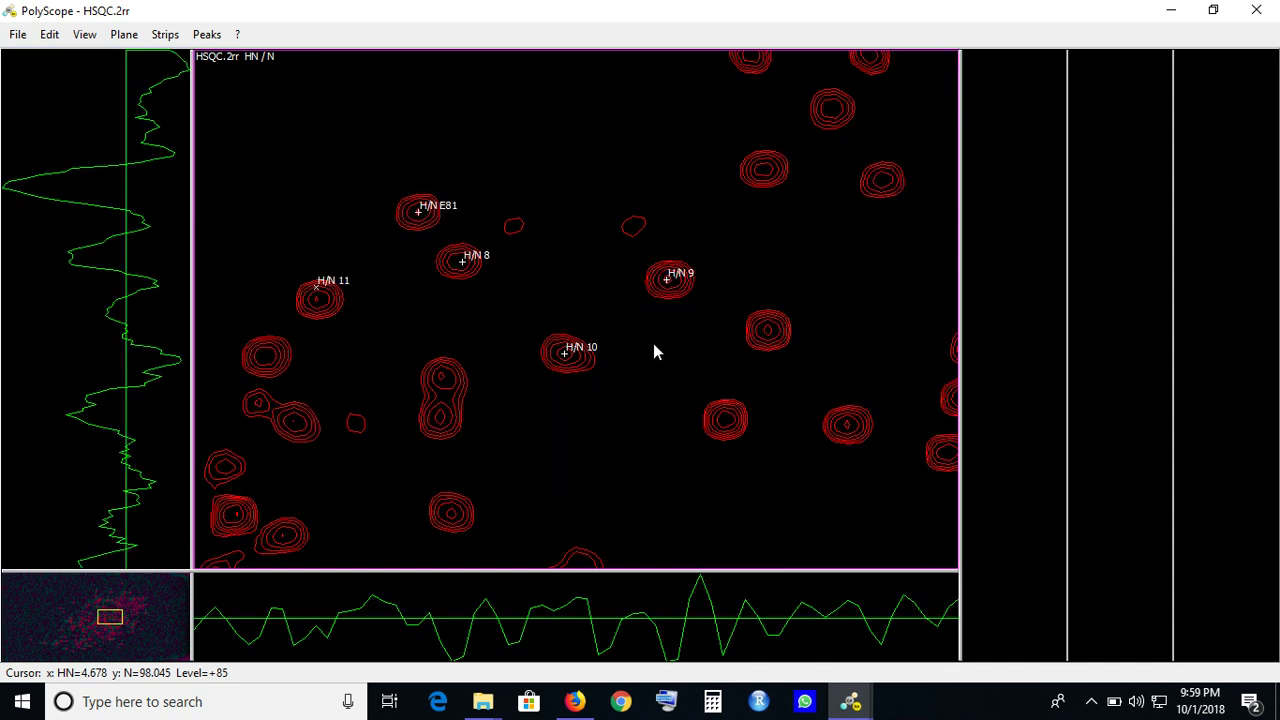
pyautogui.rightClick(489, 211)
pyautogui.click(540, 595)
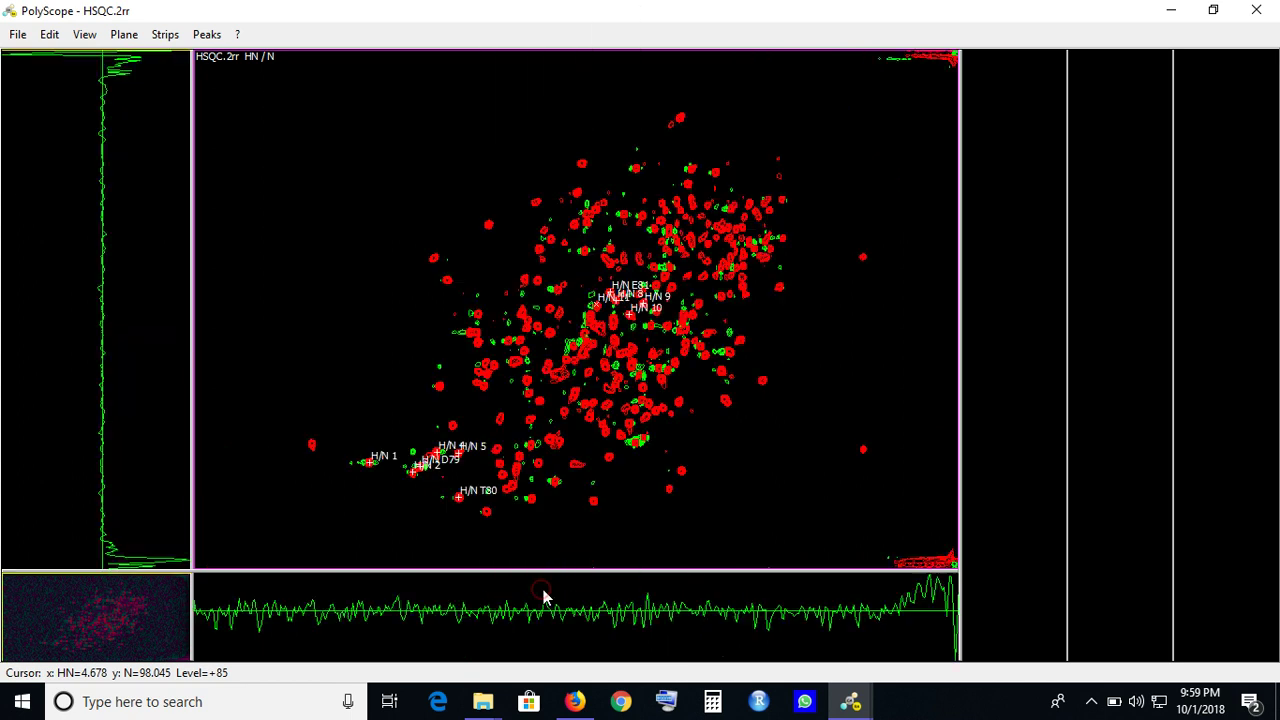
pyautogui.moveTo(362, 416); pyautogui.dragTo(546, 540)
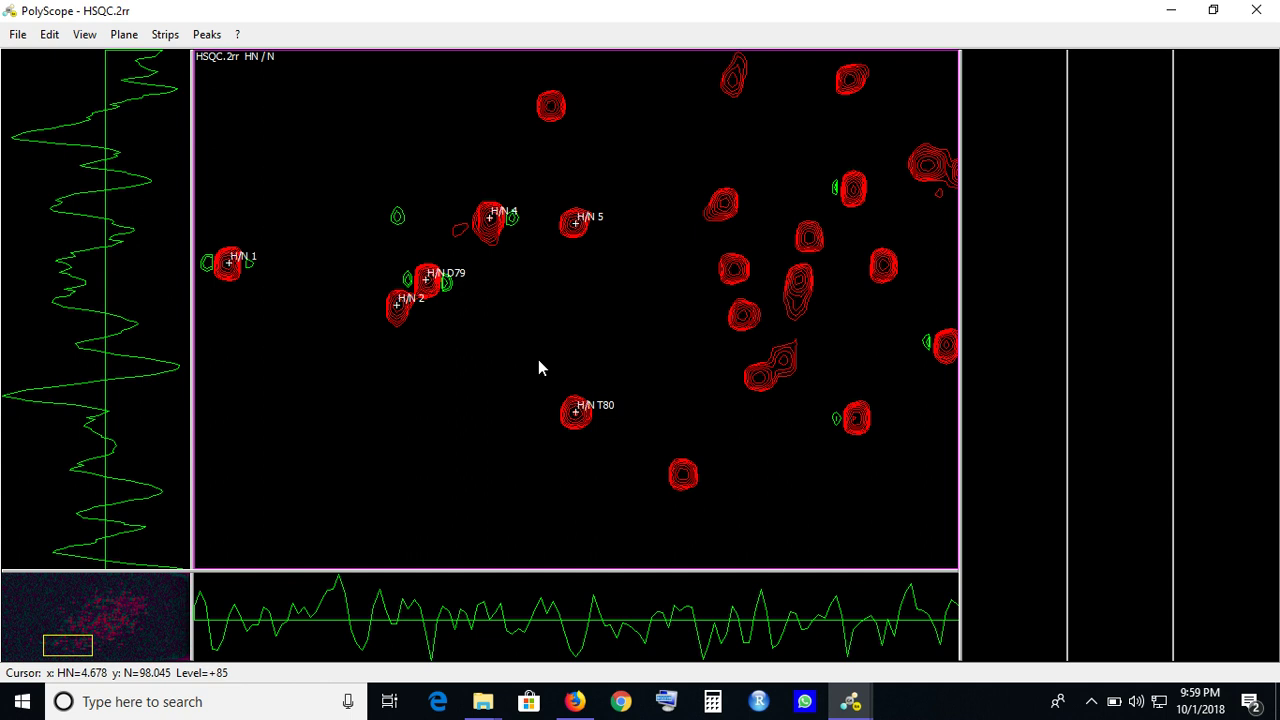
pyautogui.click(84, 34)
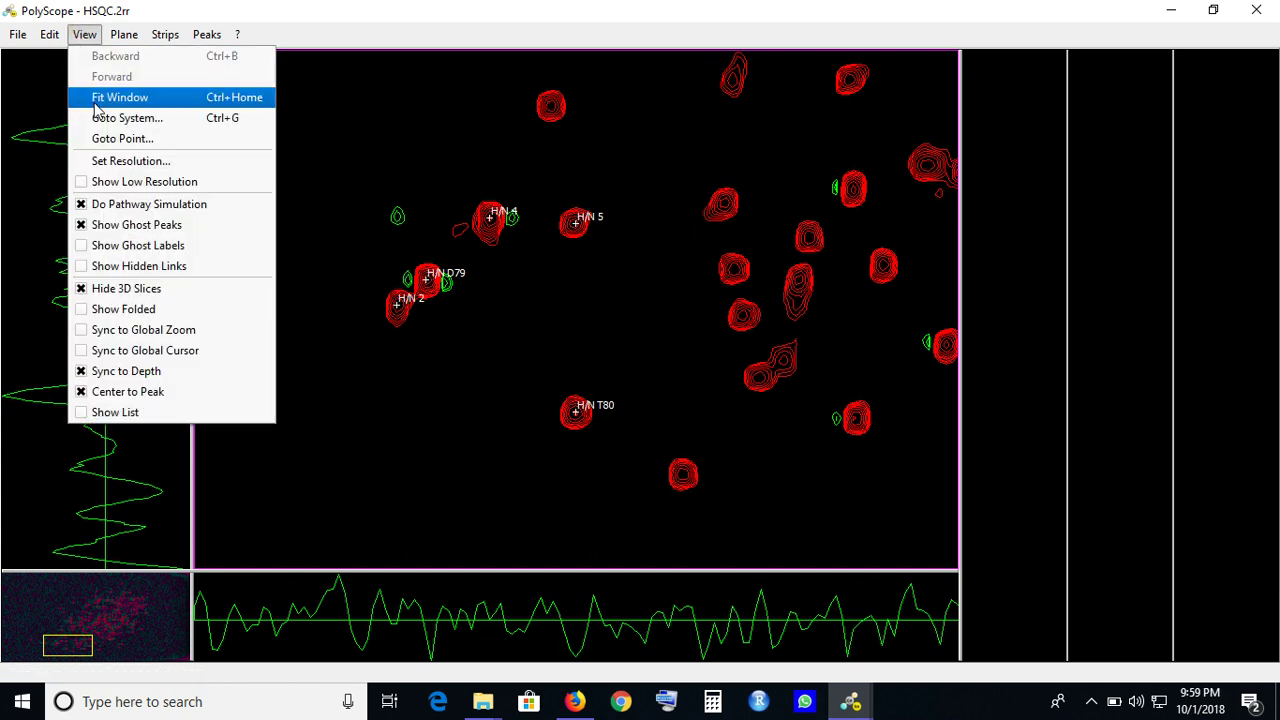
pyautogui.click(162, 414)
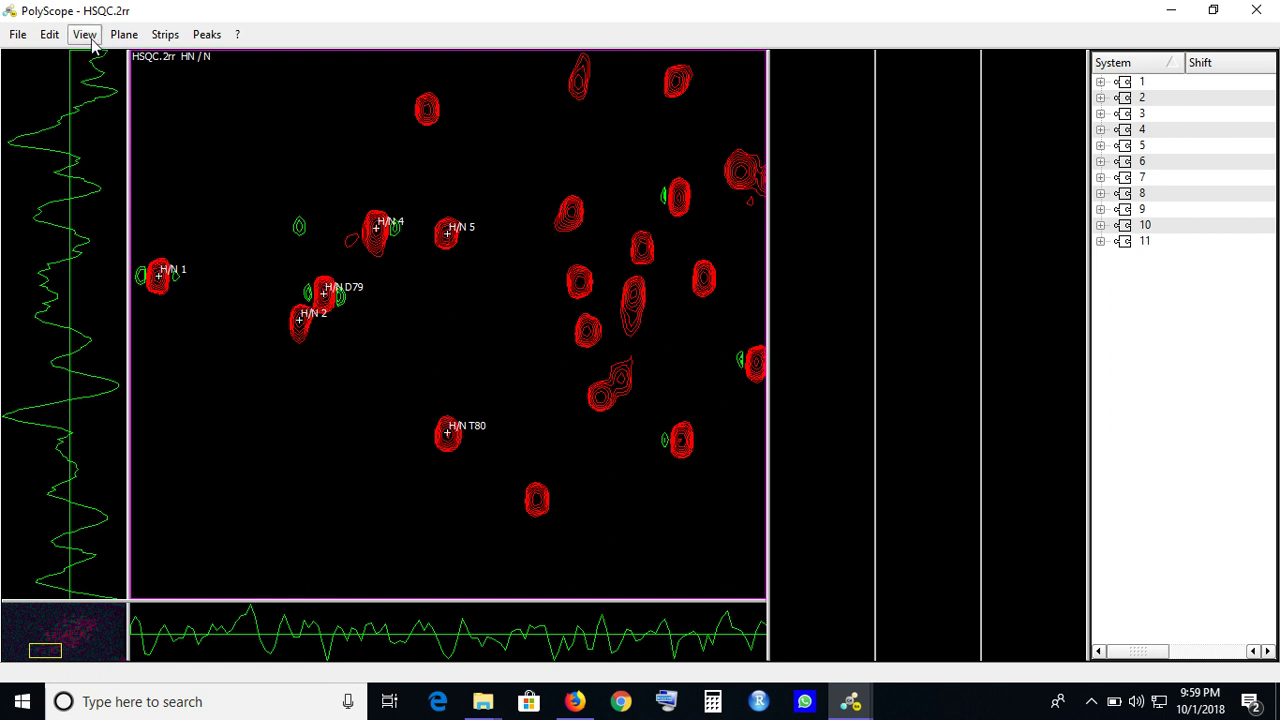
# - Export the plane peaks of the HSQC spectrum to MonoScope
pyautogui.click(17, 38)
pyautogui.moveTo(50, 100)
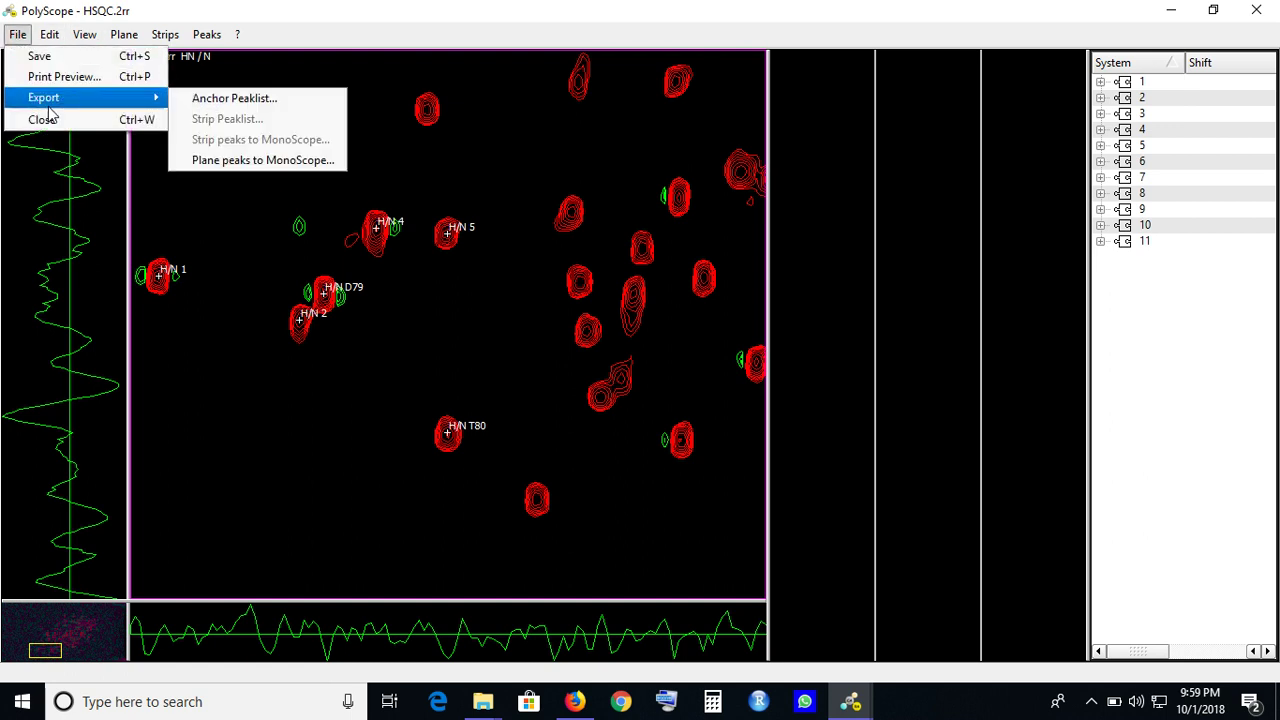
pyautogui.click(271, 160)
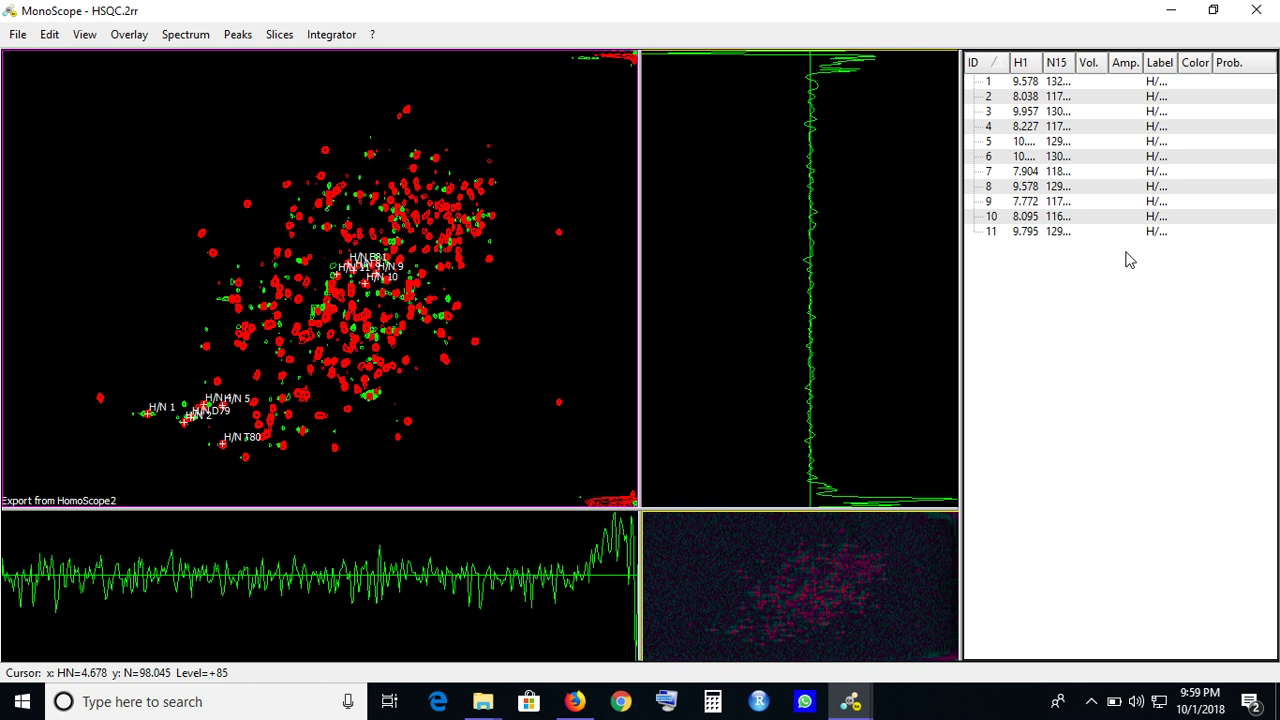
# - Export the HSQC peak list to the Cara folder as hsqc.peaks
pyautogui.click(1118, 218)
pyautogui.rightClick(1118, 219)
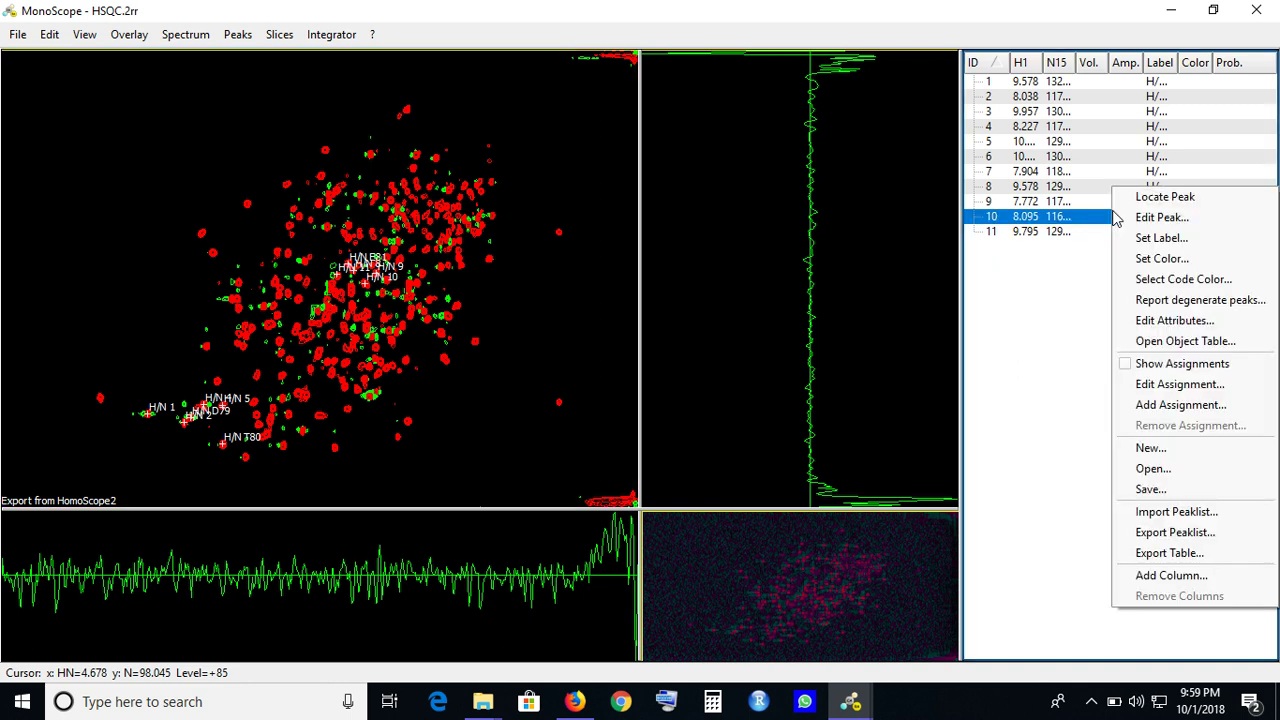
pyautogui.click(1198, 535)
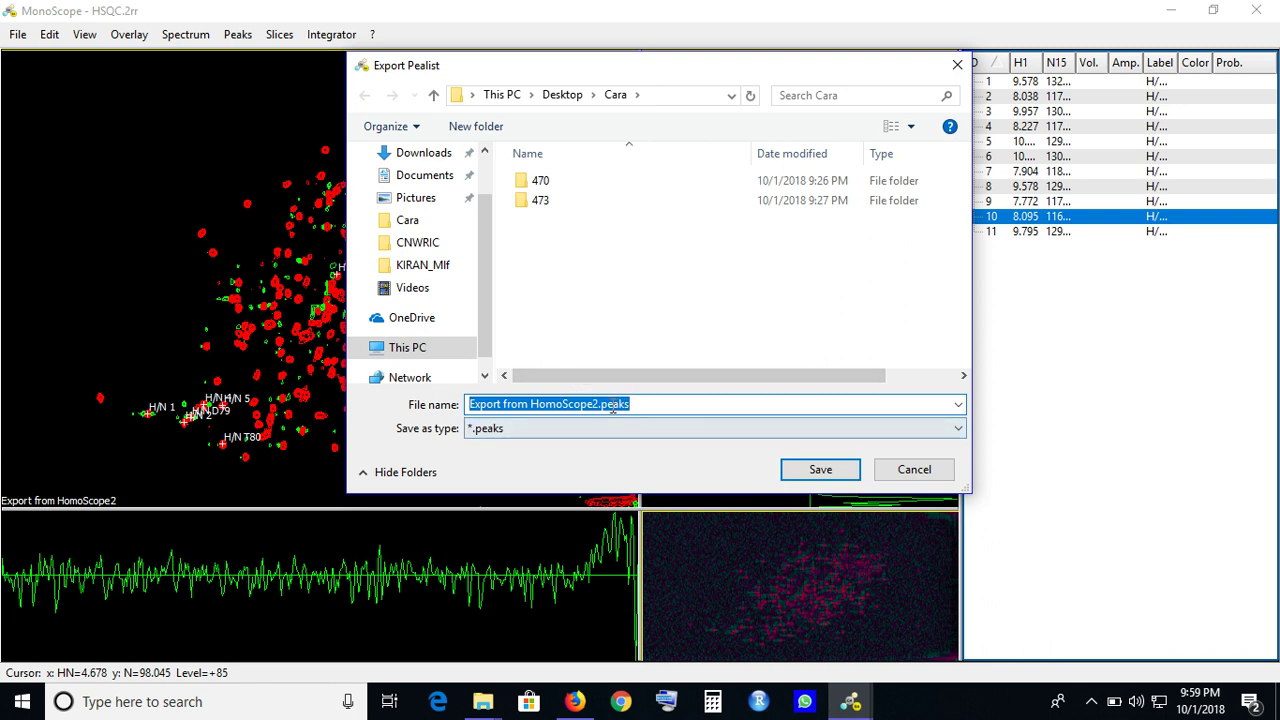
pyautogui.click(599, 404)
pyautogui.press('BackSpace')
pyautogui.press('BackSpace')
pyautogui.press('BackSpace')
pyautogui.press('BackSpace')
pyautogui.press('BackSpace')
pyautogui.press('BackSpace')
pyautogui.press('BackSpace')
pyautogui.press('BackSpace')
pyautogui.press('BackSpace')
pyautogui.press('BackSpace')
pyautogui.press('BackSpace')
pyautogui.press('BackSpace')
pyautogui.press('BackSpace')
pyautogui.press('BackSpace')
pyautogui.press('BackSpace')
pyautogui.press('BackSpace')
pyautogui.press('BackSpace')
pyautogui.press('BackSpace')
pyautogui.press('BackSpace')
pyautogui.press('BackSpace')
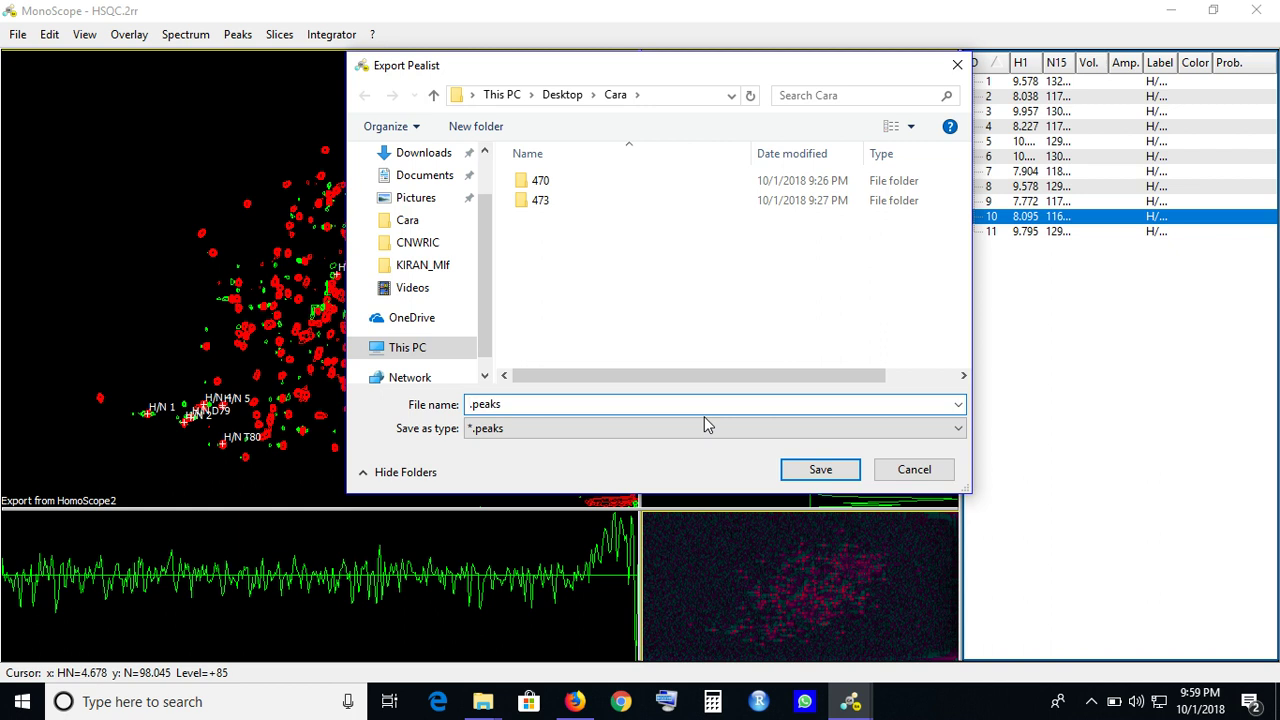
pyautogui.write('hsqc')
pyautogui.click(834, 469)
# - Close the MonoScope and PolyScope windows of the HSQC spectrum
pyautogui.click(1262, 12)
pyautogui.click(640, 366)
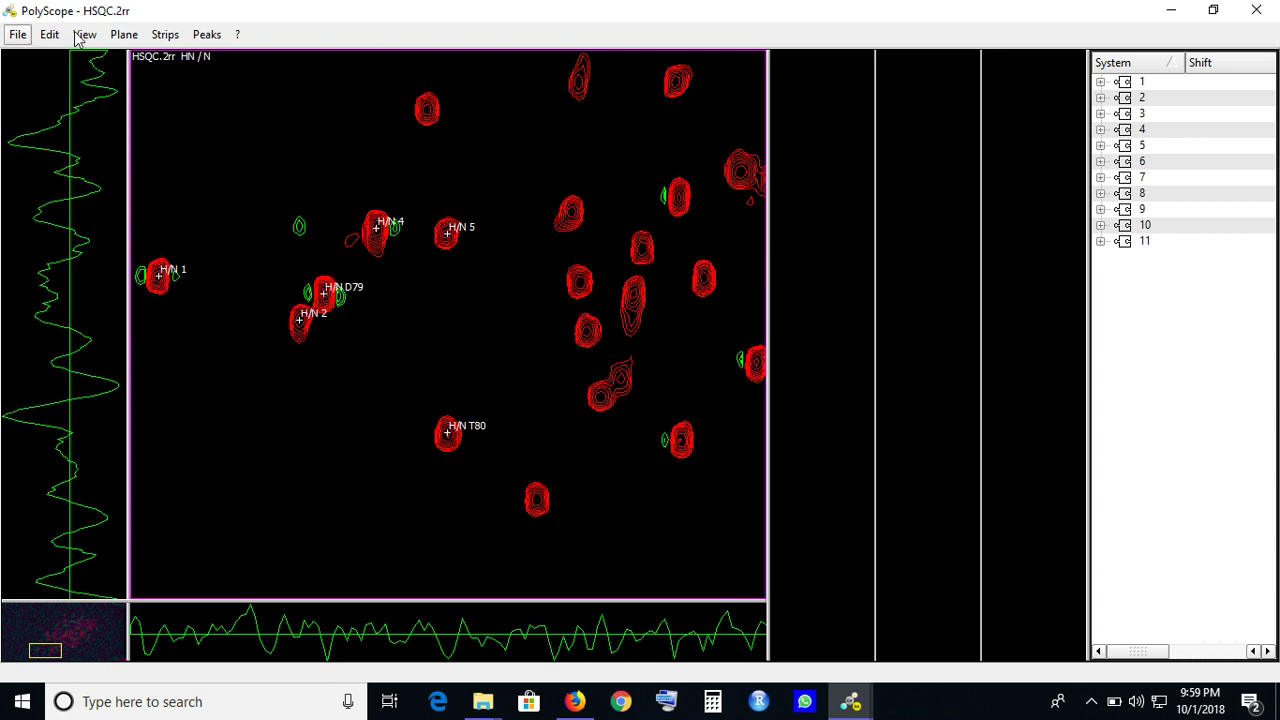
pyautogui.click(1256, 10)
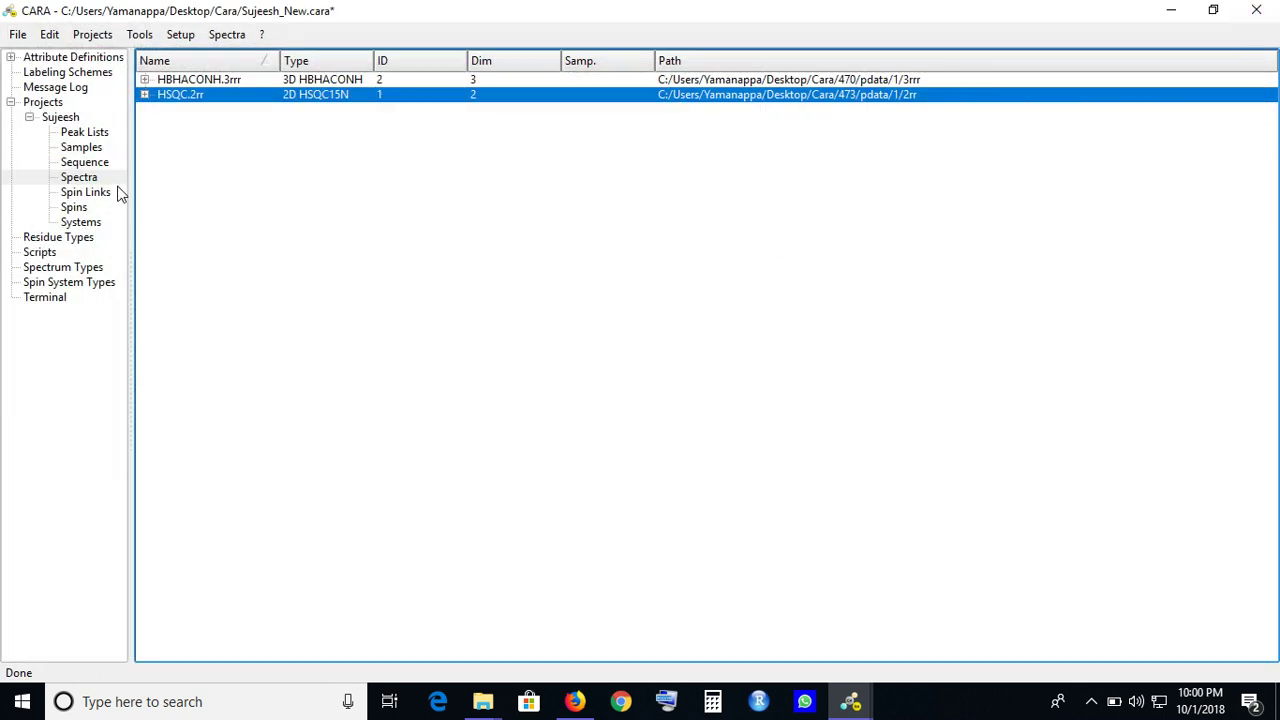
# - Execute the WriteAssignments script from the project's script list to bring up its settings
pyautogui.click(44, 297)
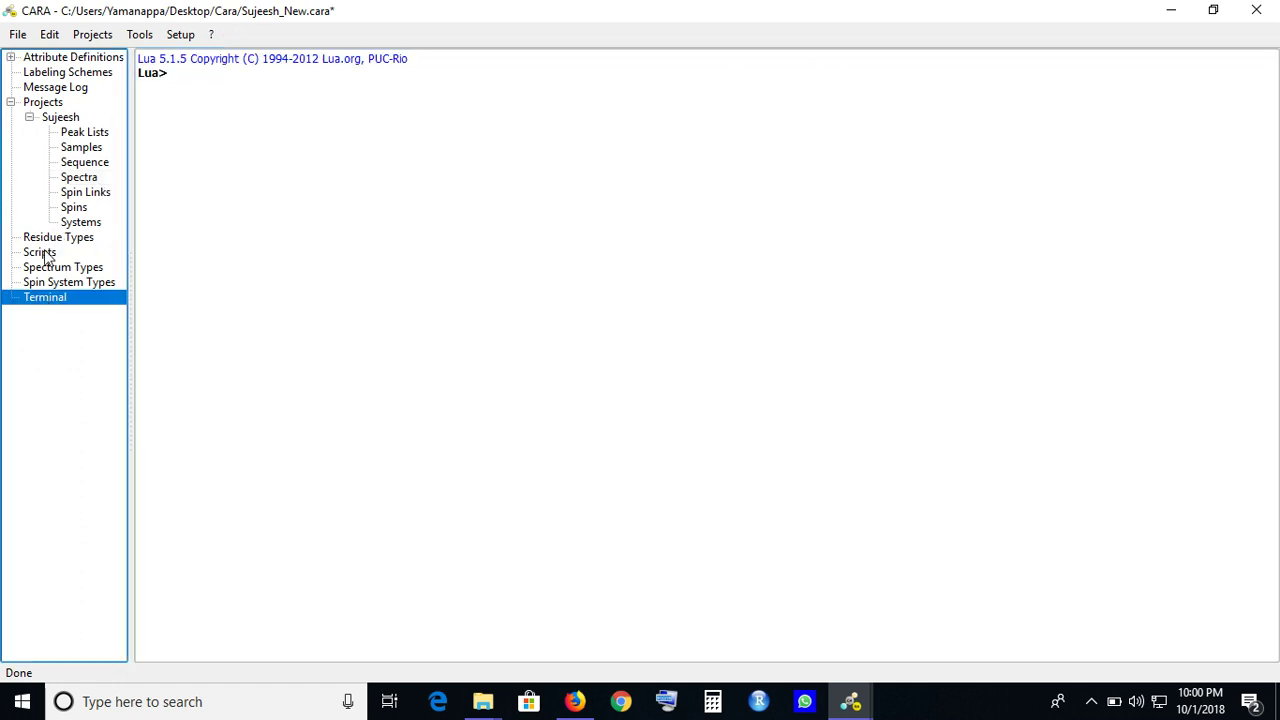
pyautogui.click(42, 252)
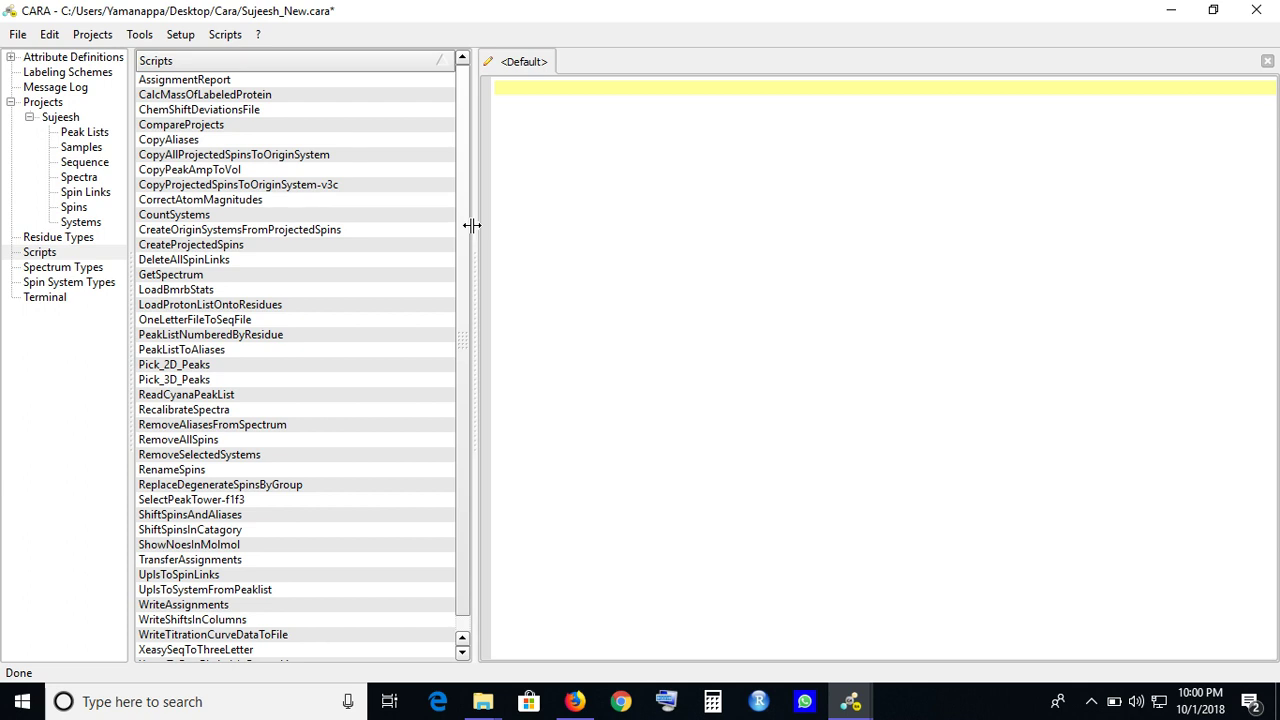
pyautogui.scroll(-1, 466, 225)
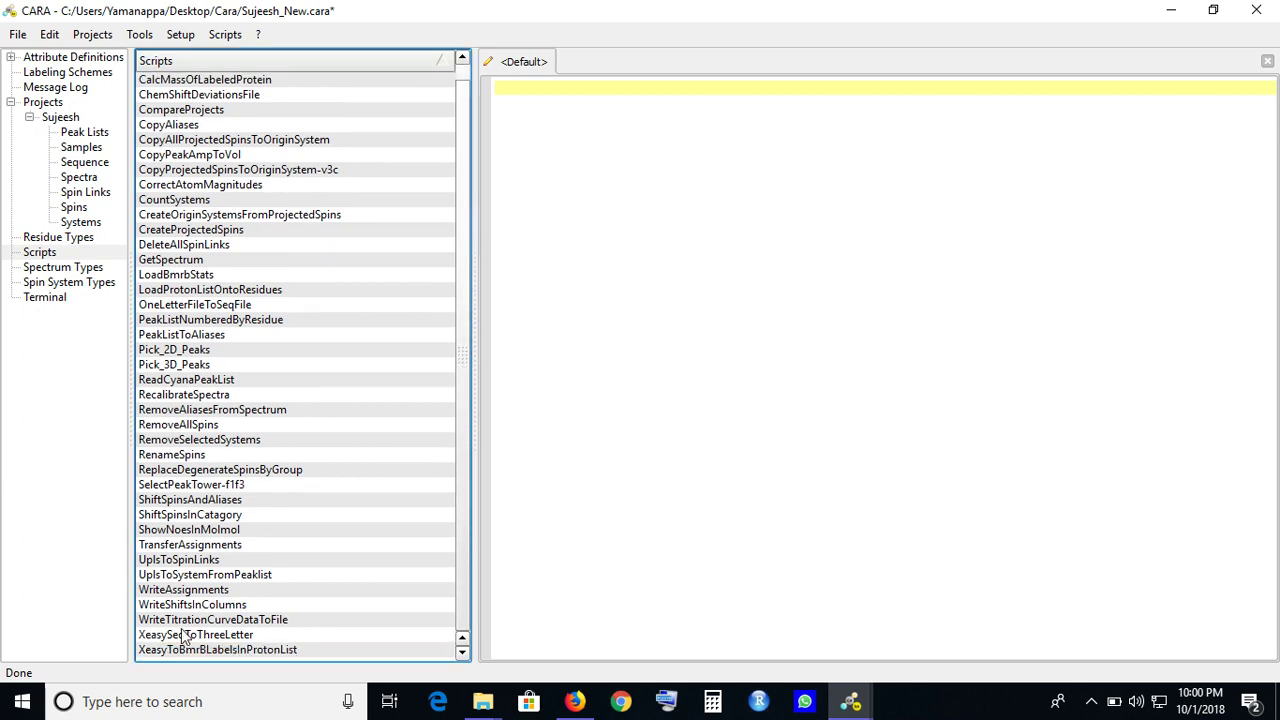
pyautogui.click(199, 592)
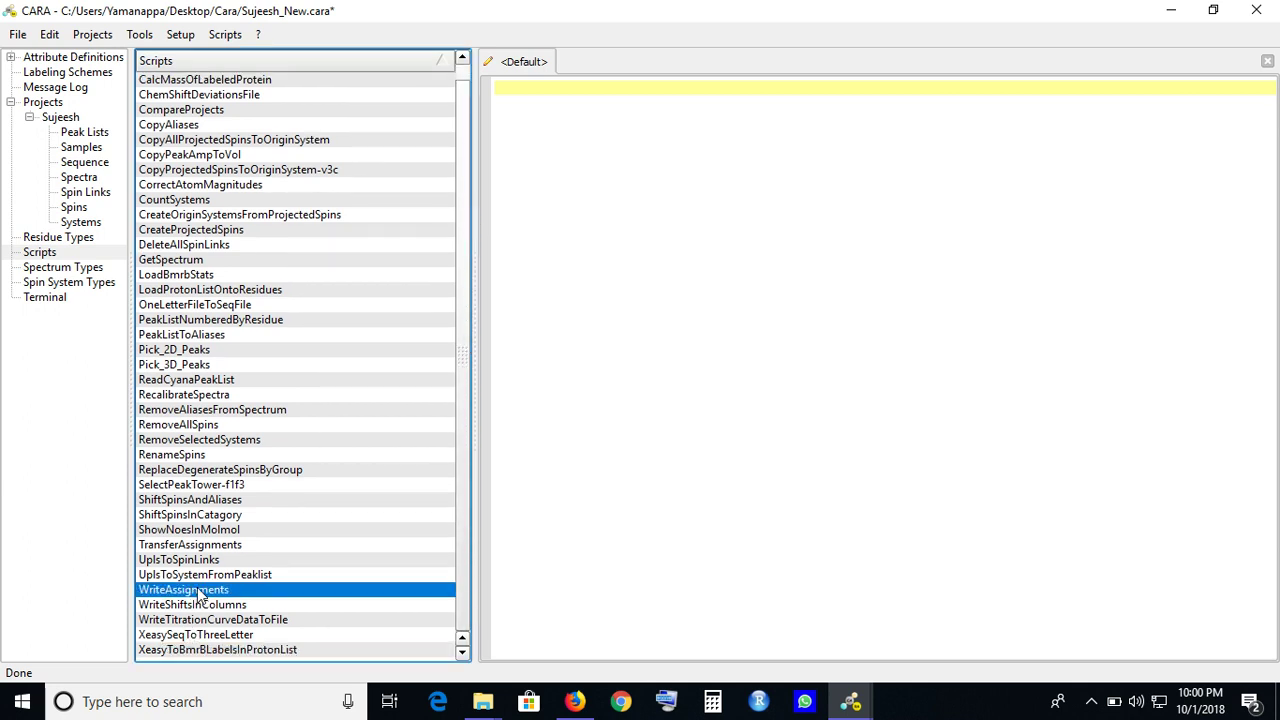
pyautogui.rightClick(199, 592)
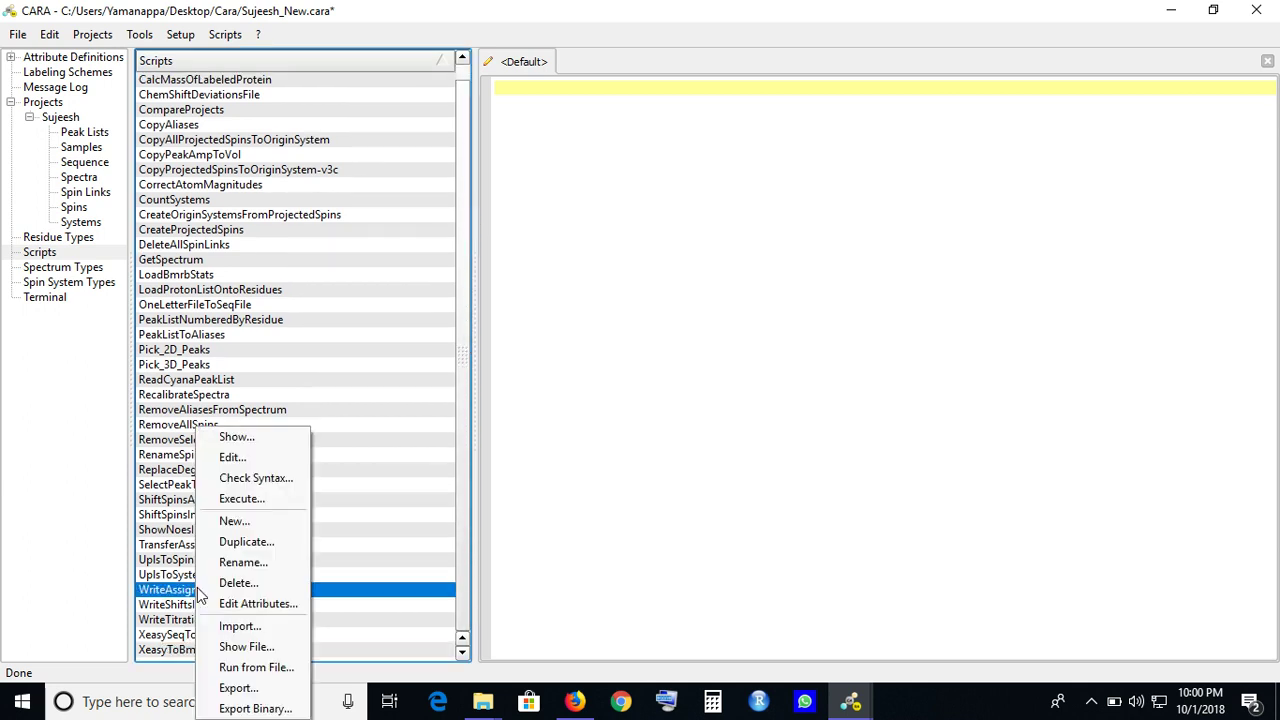
pyautogui.click(246, 496)
pyautogui.moveTo(416, 165); pyautogui.dragTo(713, 107)
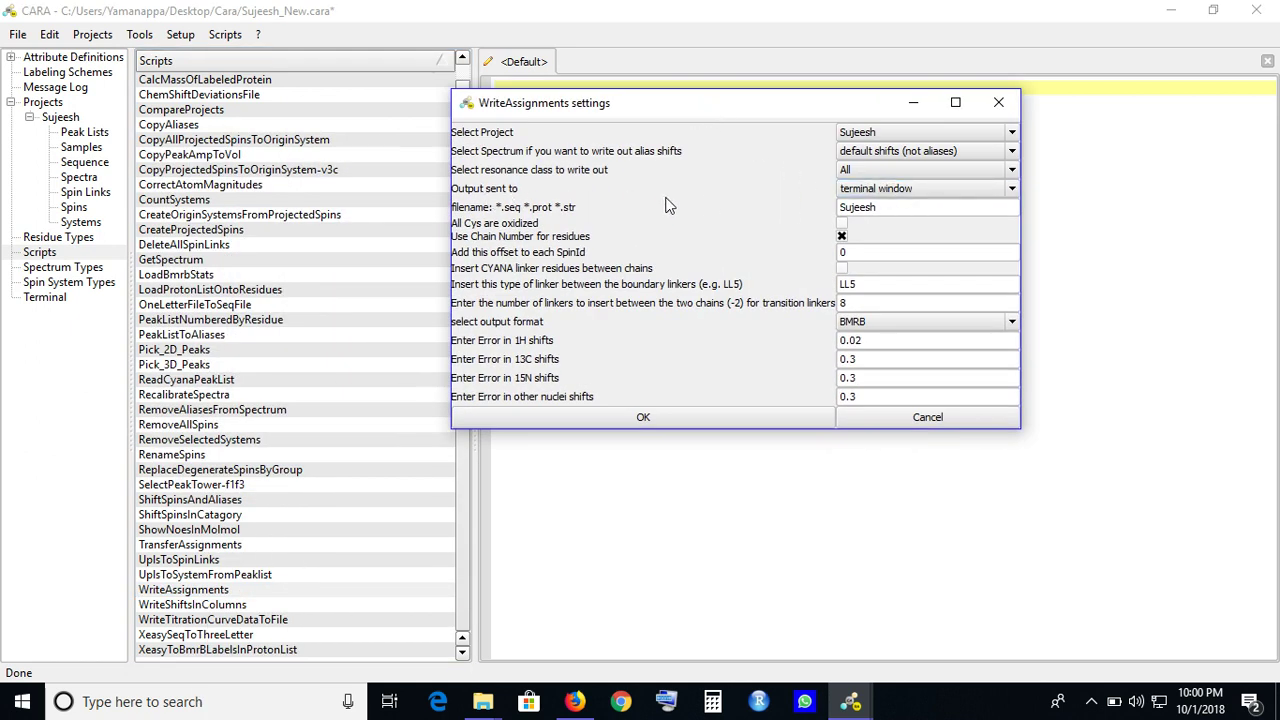
# - Write the assignments to a file in BMRB format, keeping the default file name and shift errors
pyautogui.click(920, 189)
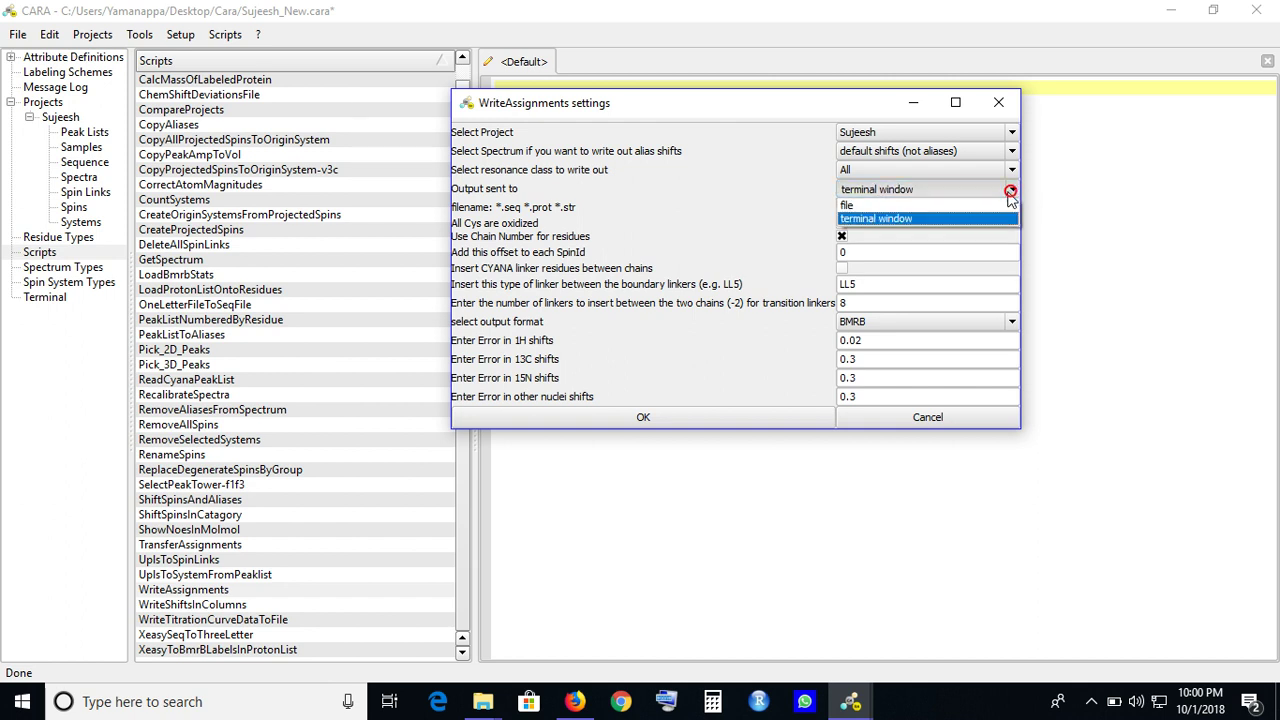
pyautogui.click(917, 206)
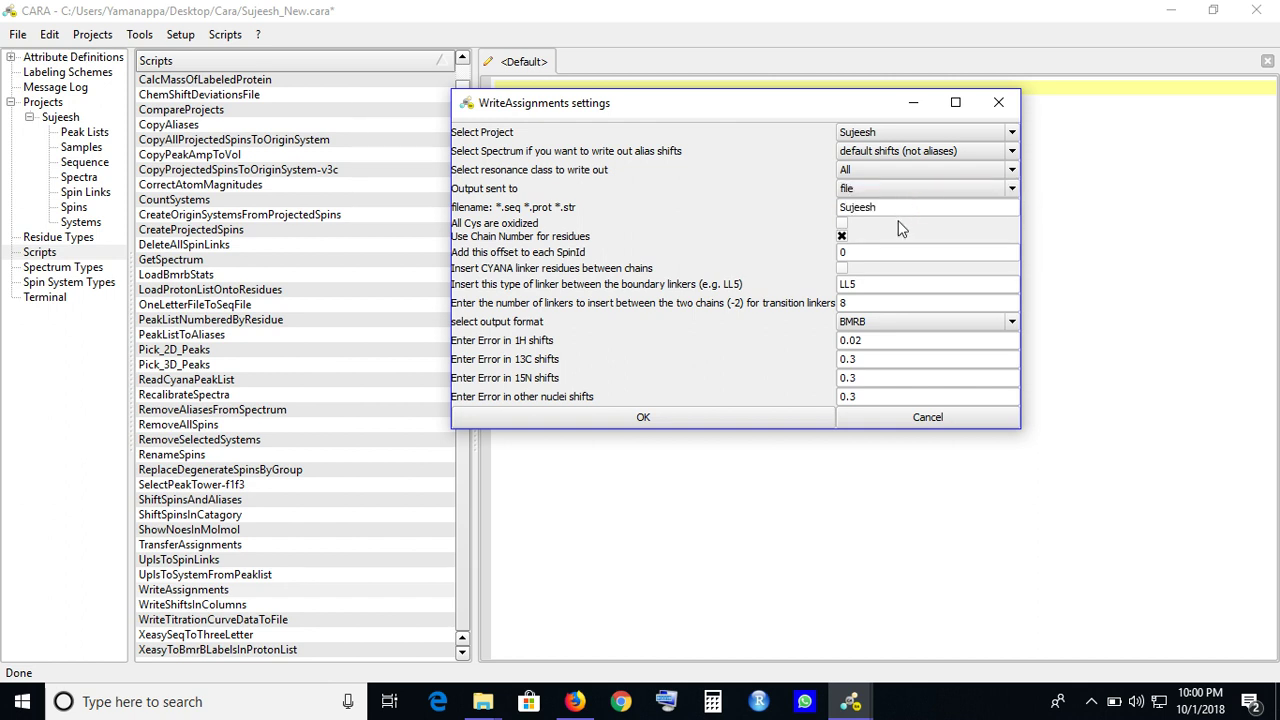
pyautogui.click(903, 208)
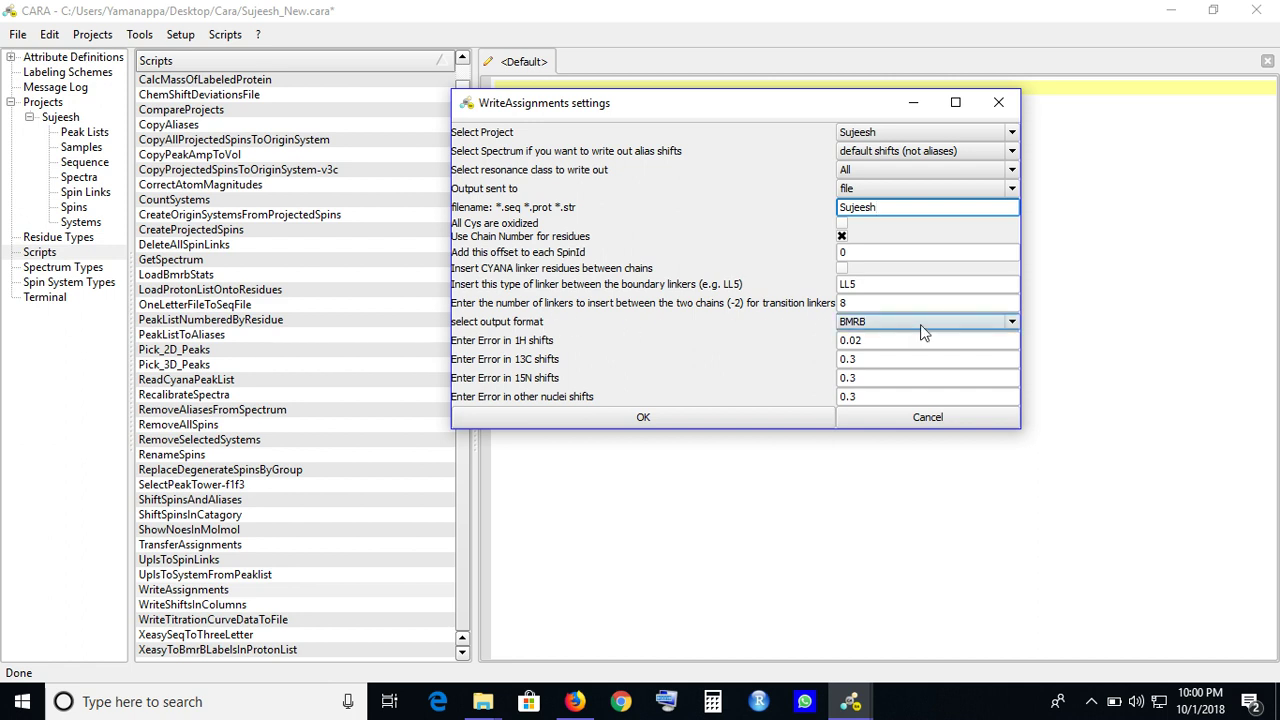
pyautogui.click(974, 322)
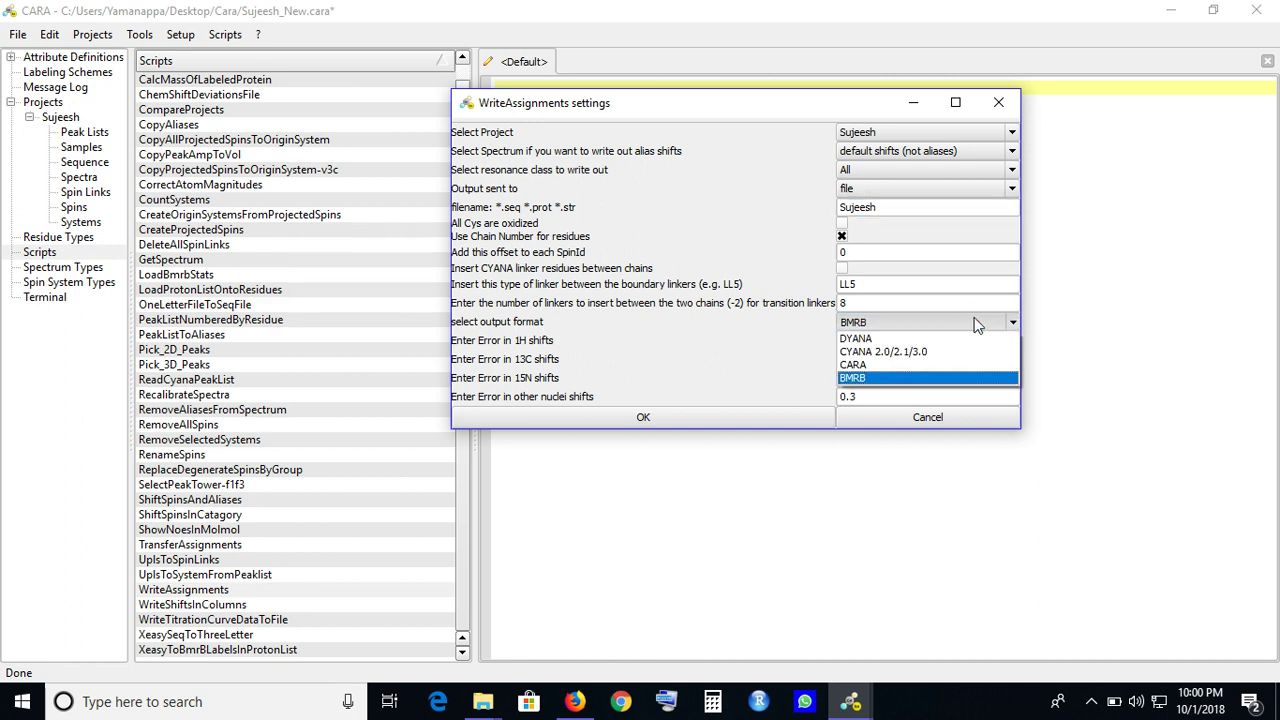
pyautogui.click(881, 381)
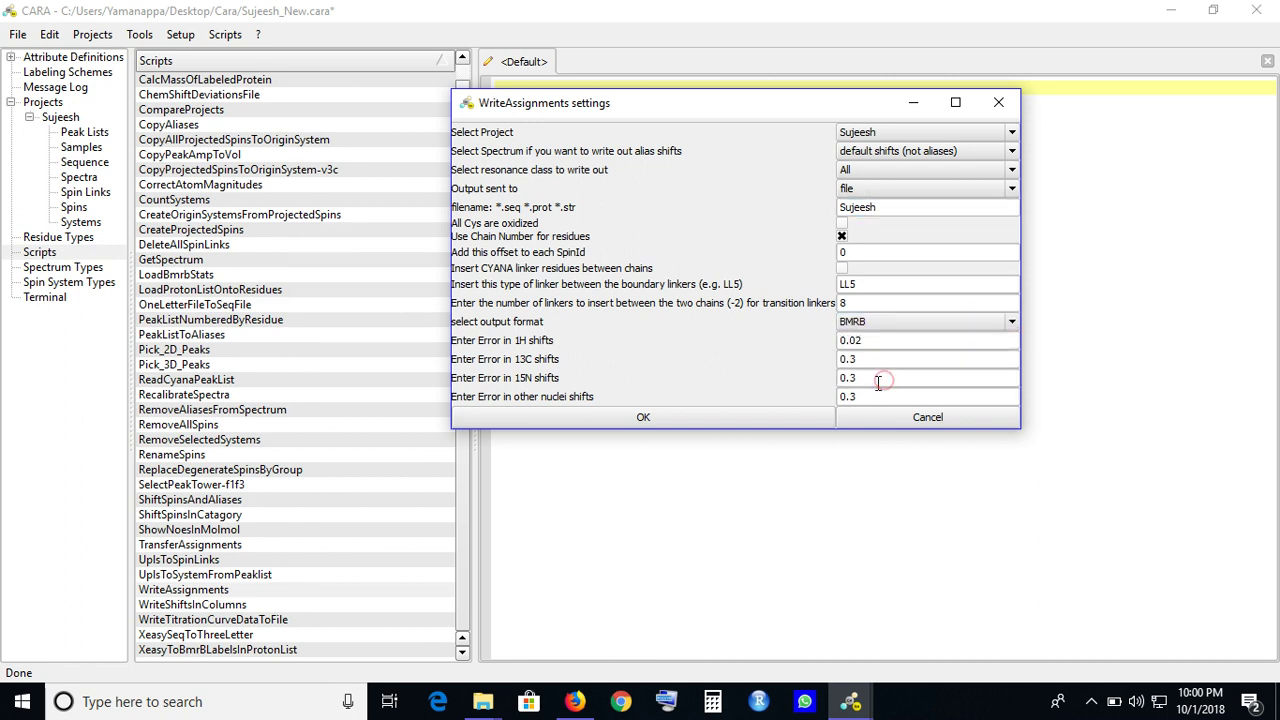
pyautogui.click(750, 418)
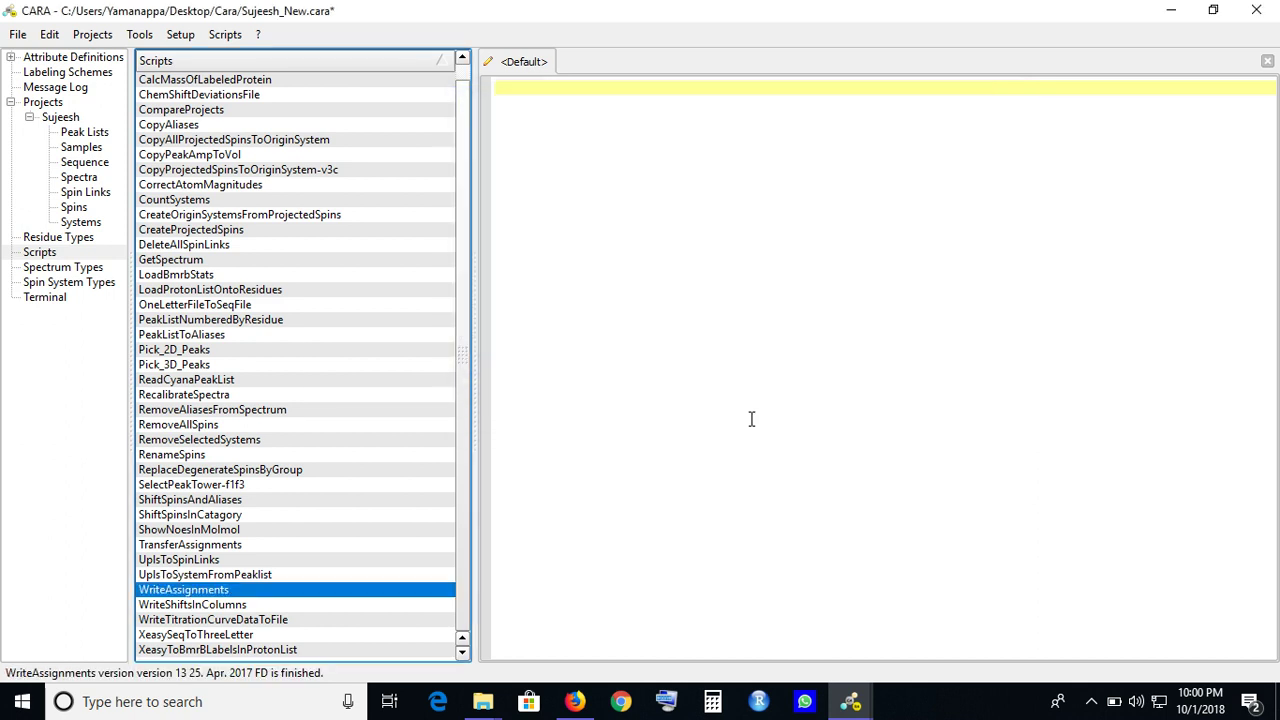
# - Switch to the Cara folder in File Explorer, open the exported STR assignment file to review its chemical shifts, and close it
pyautogui.click(1170, 10)
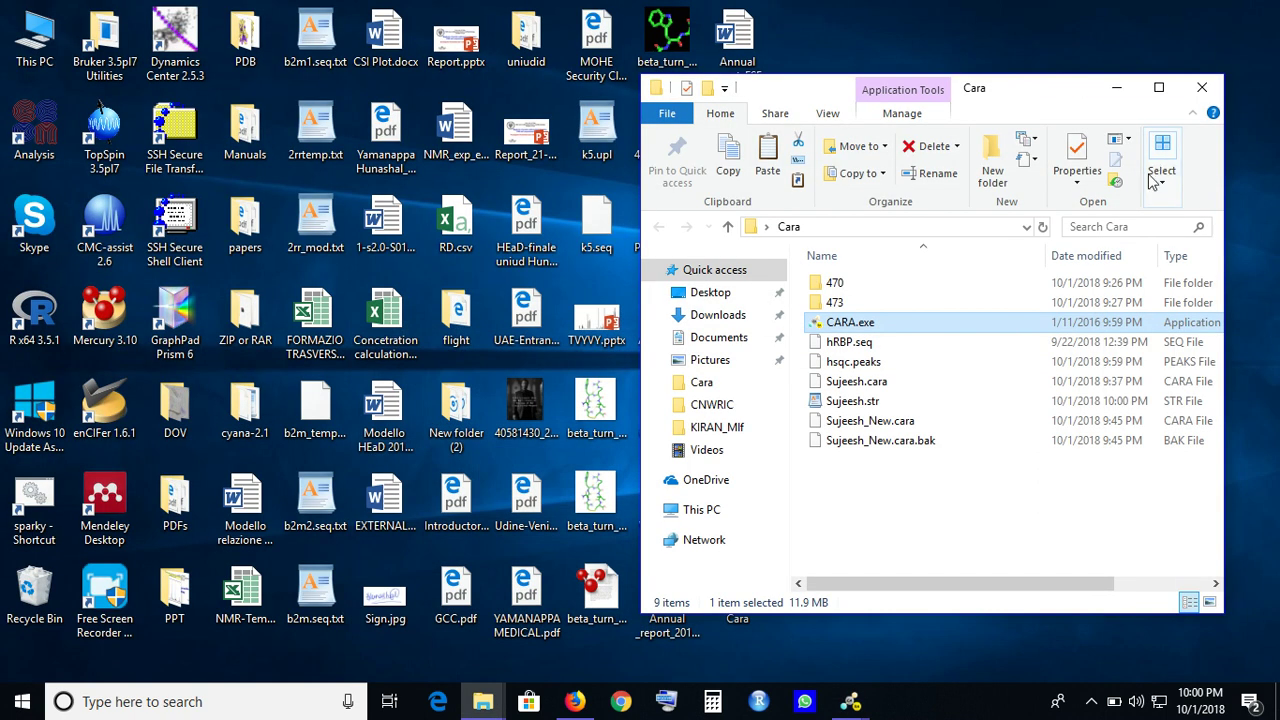
pyautogui.click(1174, 92)
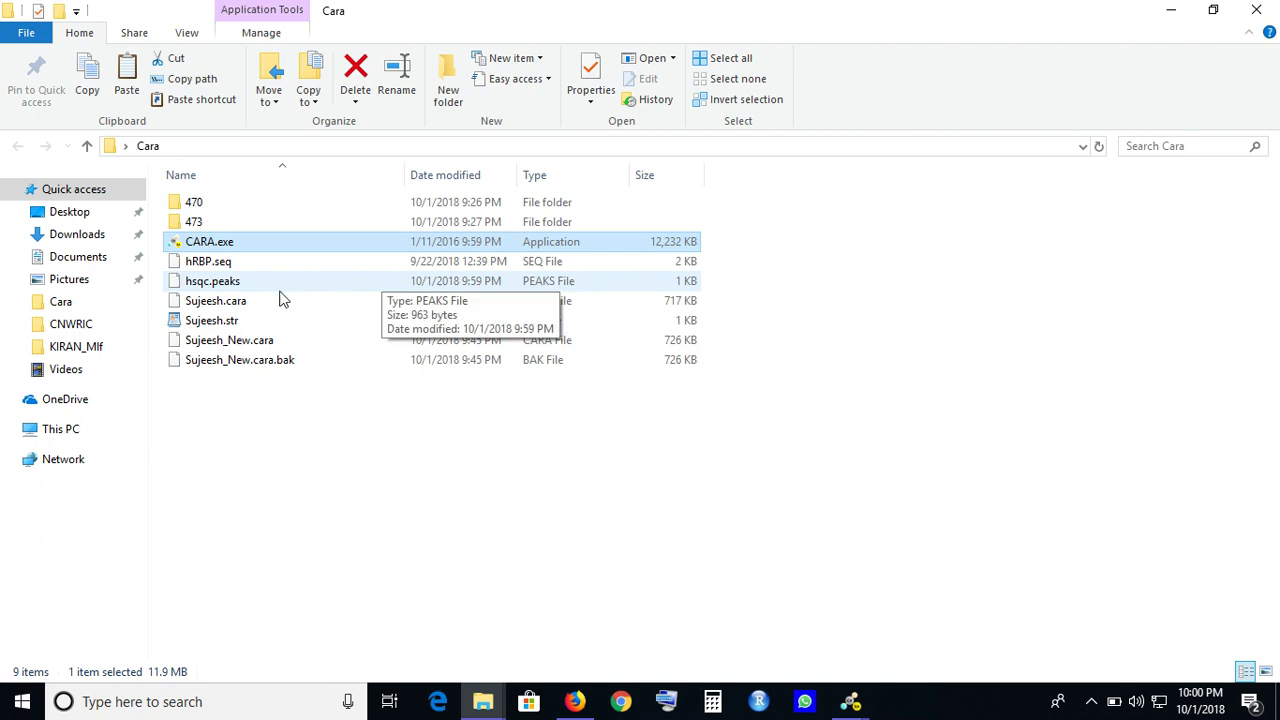
pyautogui.click(230, 328)
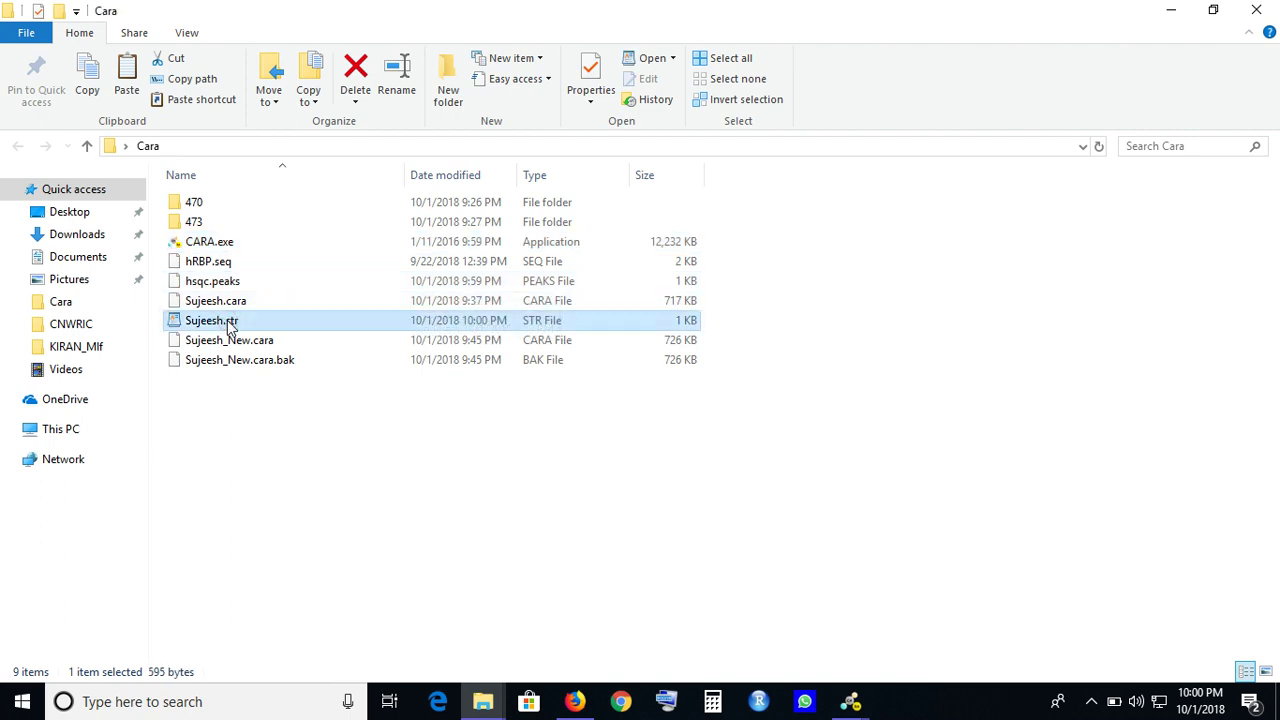
pyautogui.rightClick(230, 328)
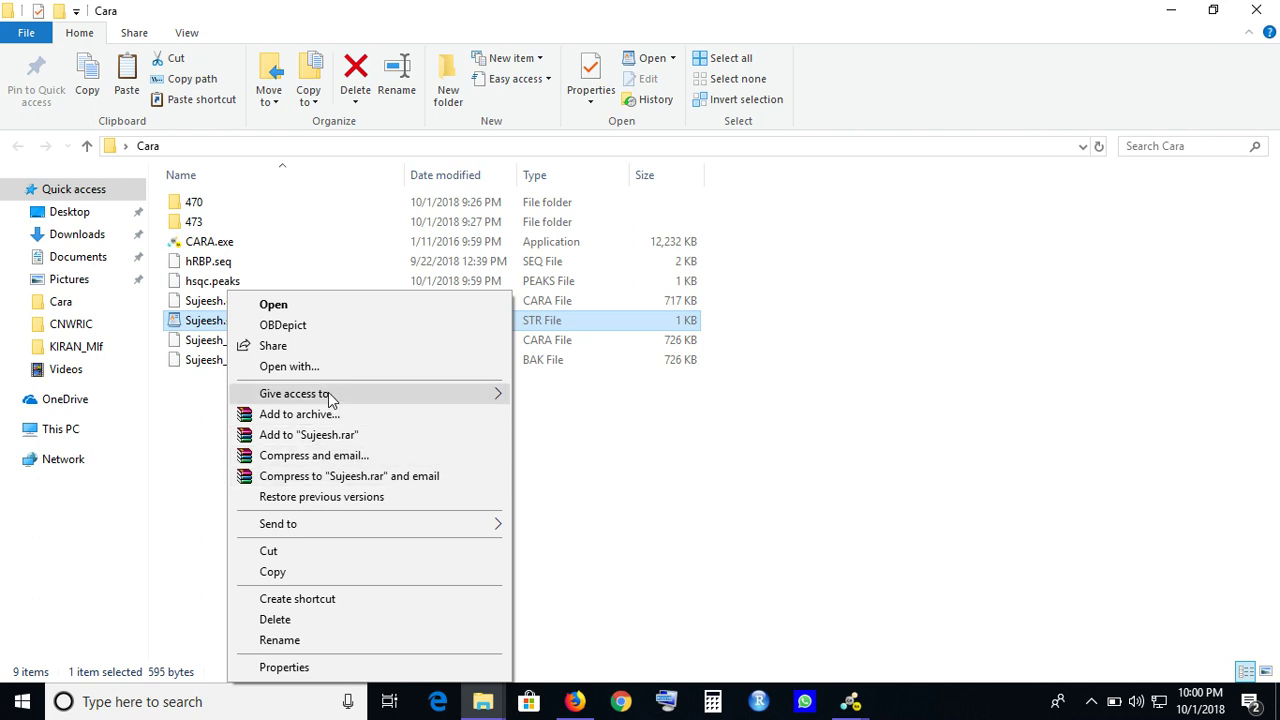
pyautogui.doubleClick(280, 307)
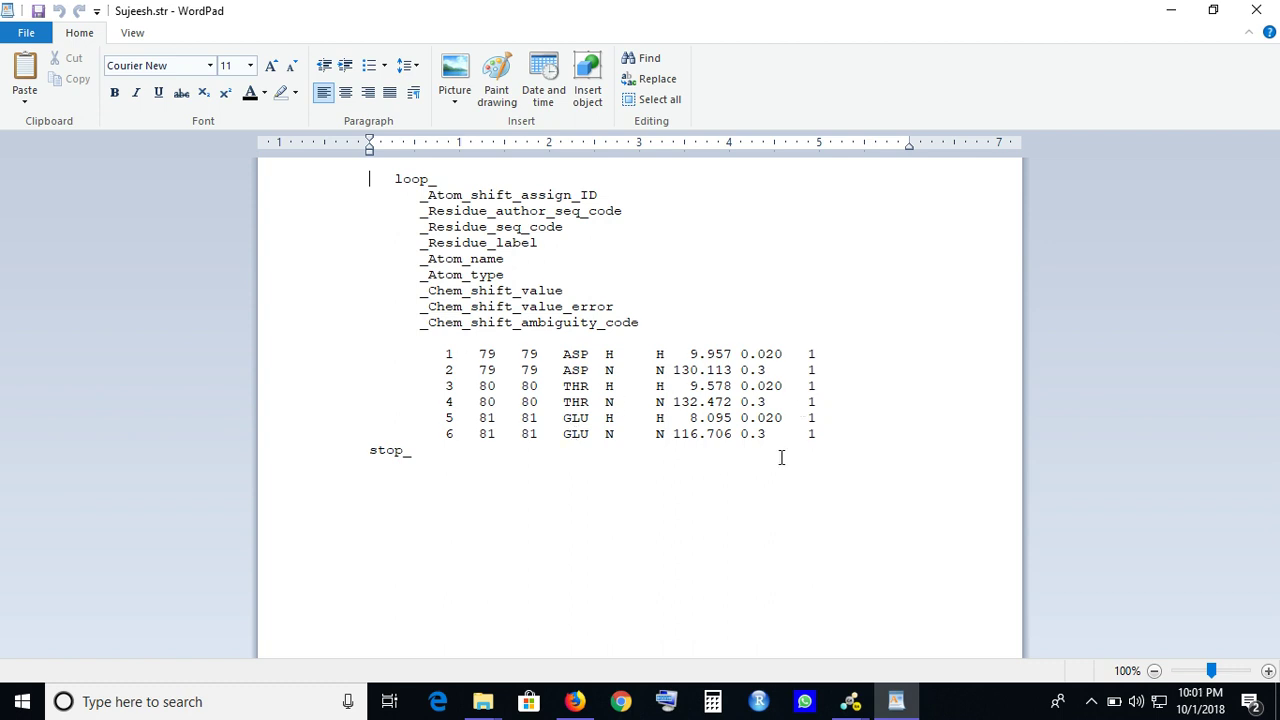
pyautogui.click(1256, 10)
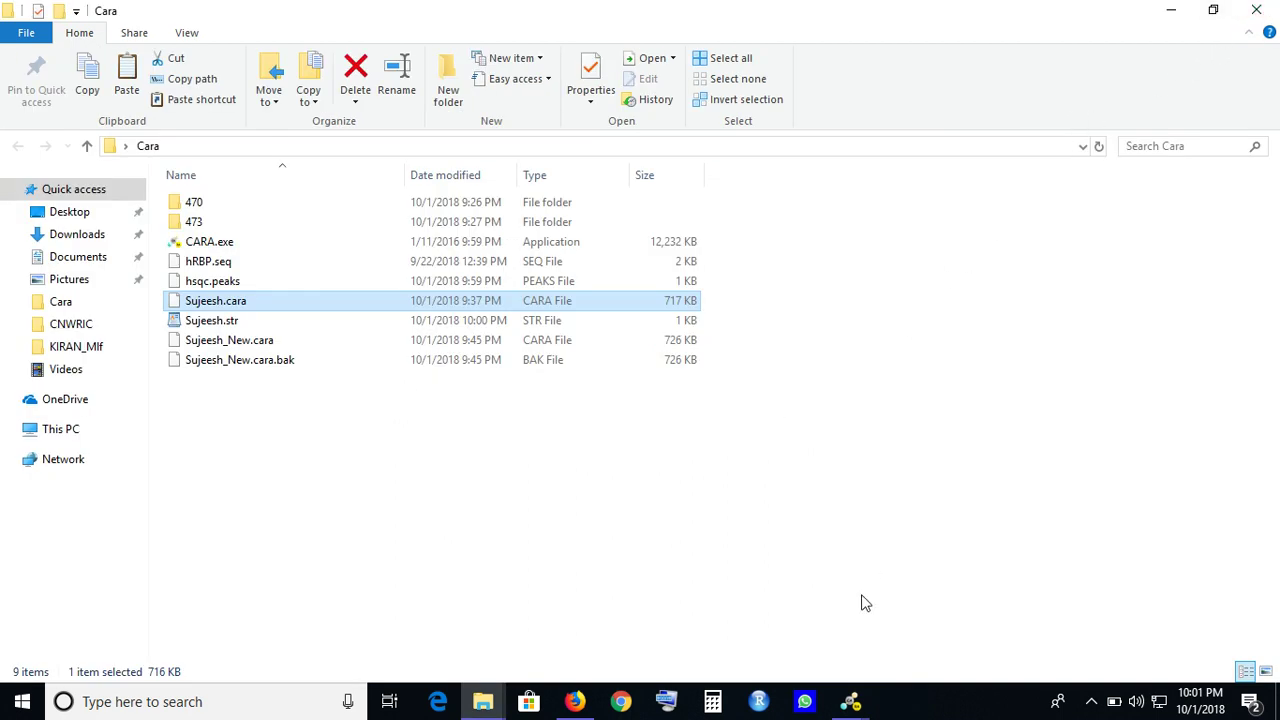
# - Return to the main CARA window and open the HSQC.2rr spectrum from the project's spectra in MonoScope
pyautogui.click(852, 702)
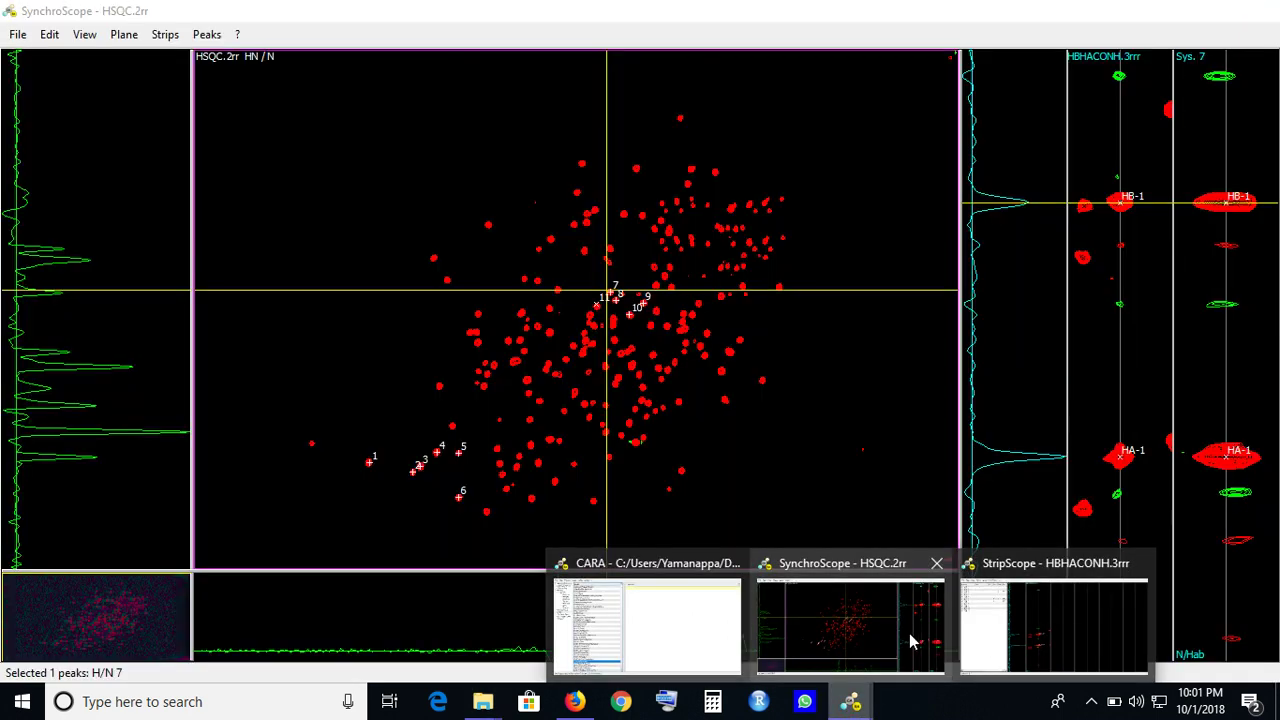
pyautogui.click(912, 640)
pyautogui.click(850, 702)
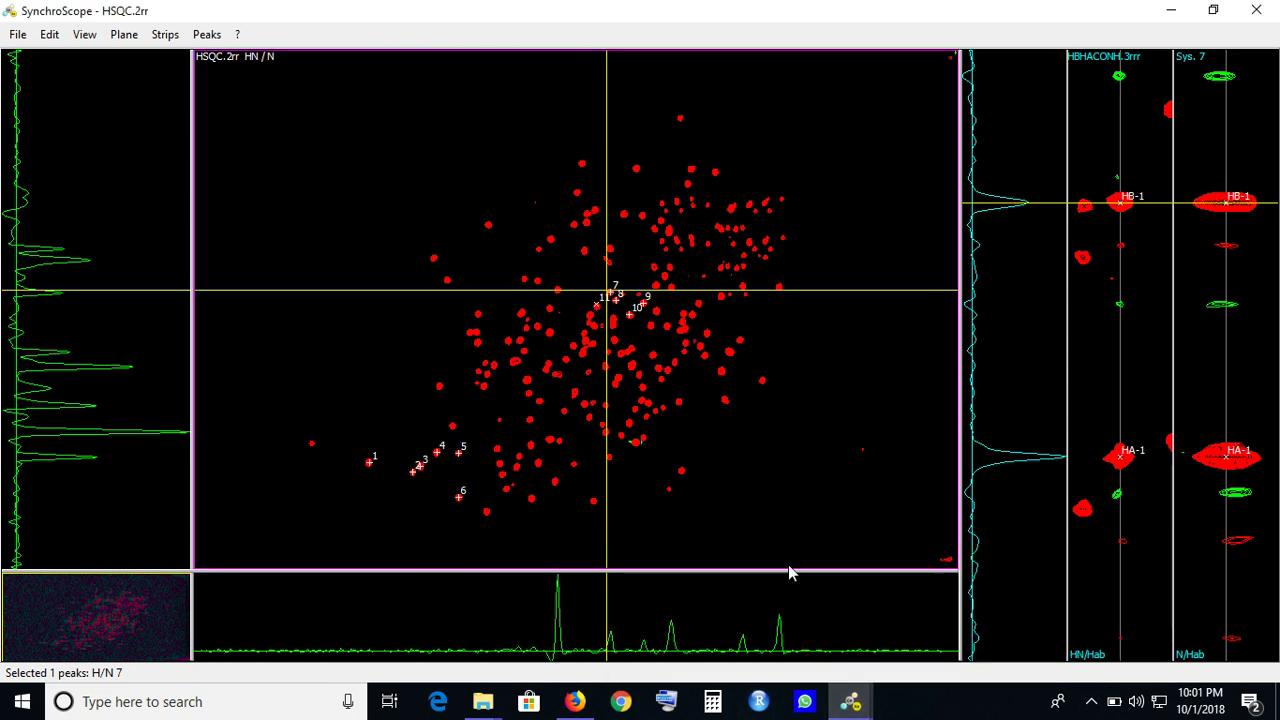
pyautogui.click(862, 702)
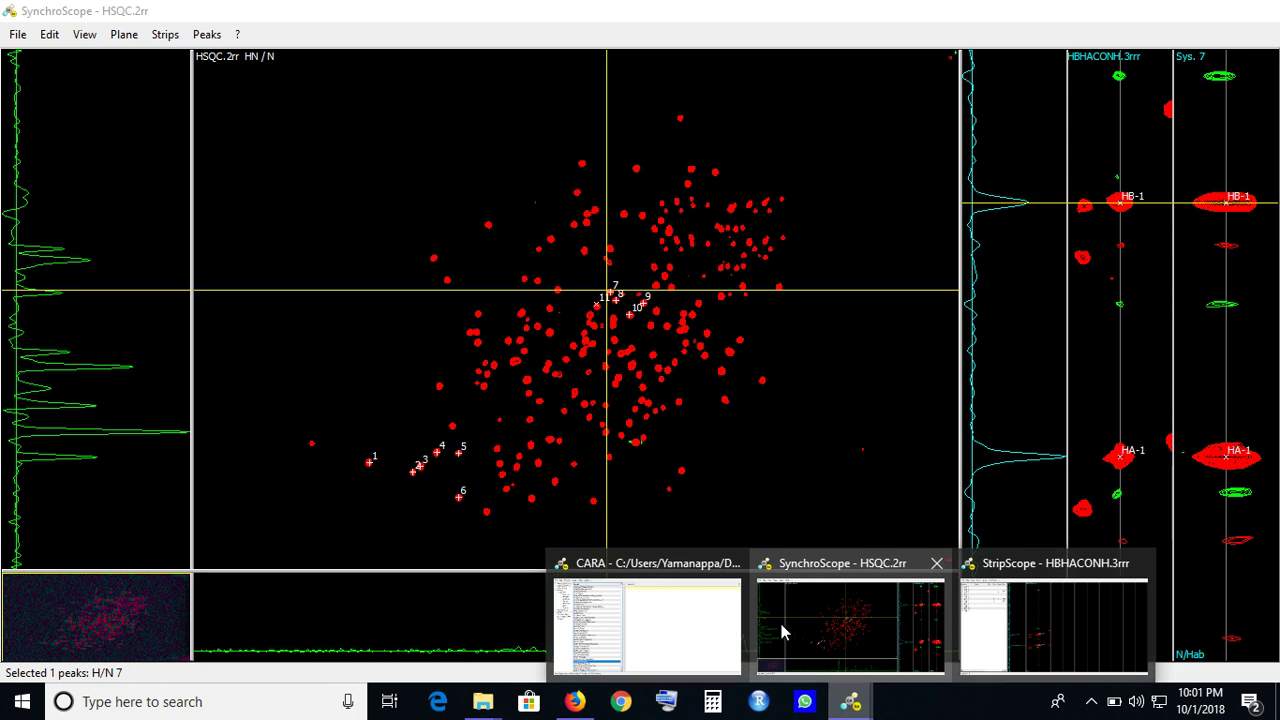
pyautogui.click(726, 623)
pyautogui.click(17, 35)
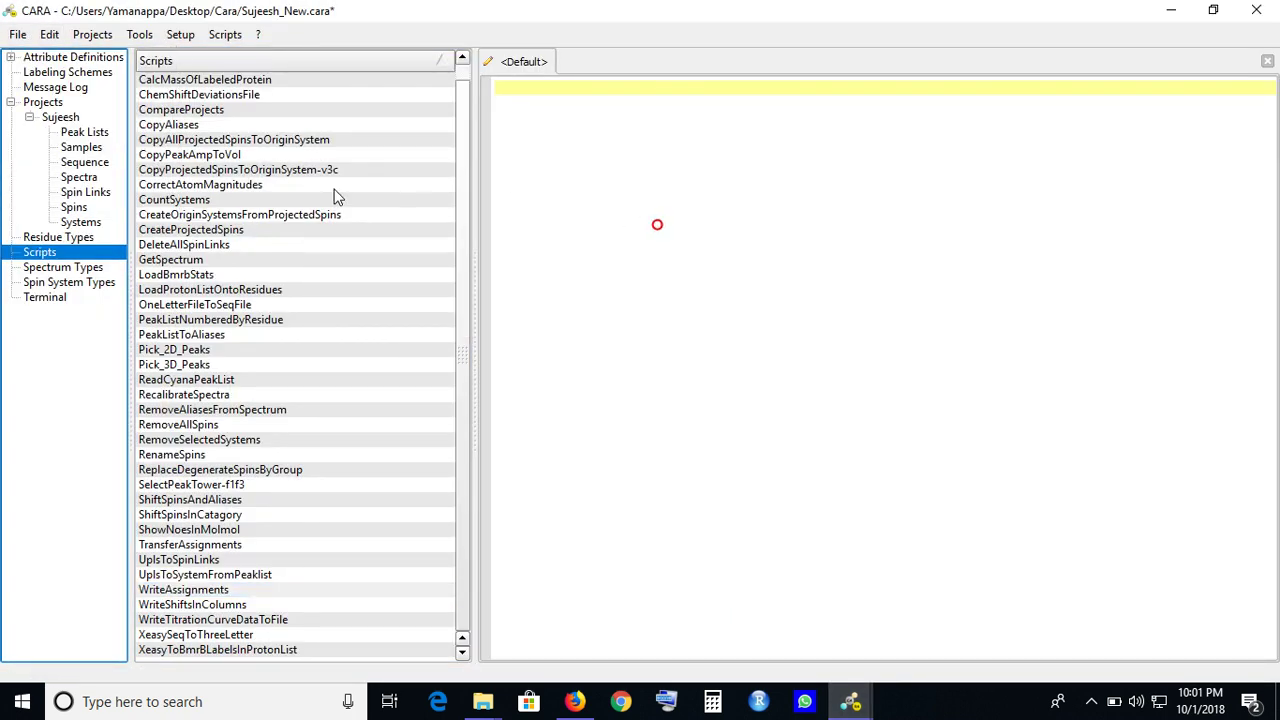
pyautogui.click(78, 177)
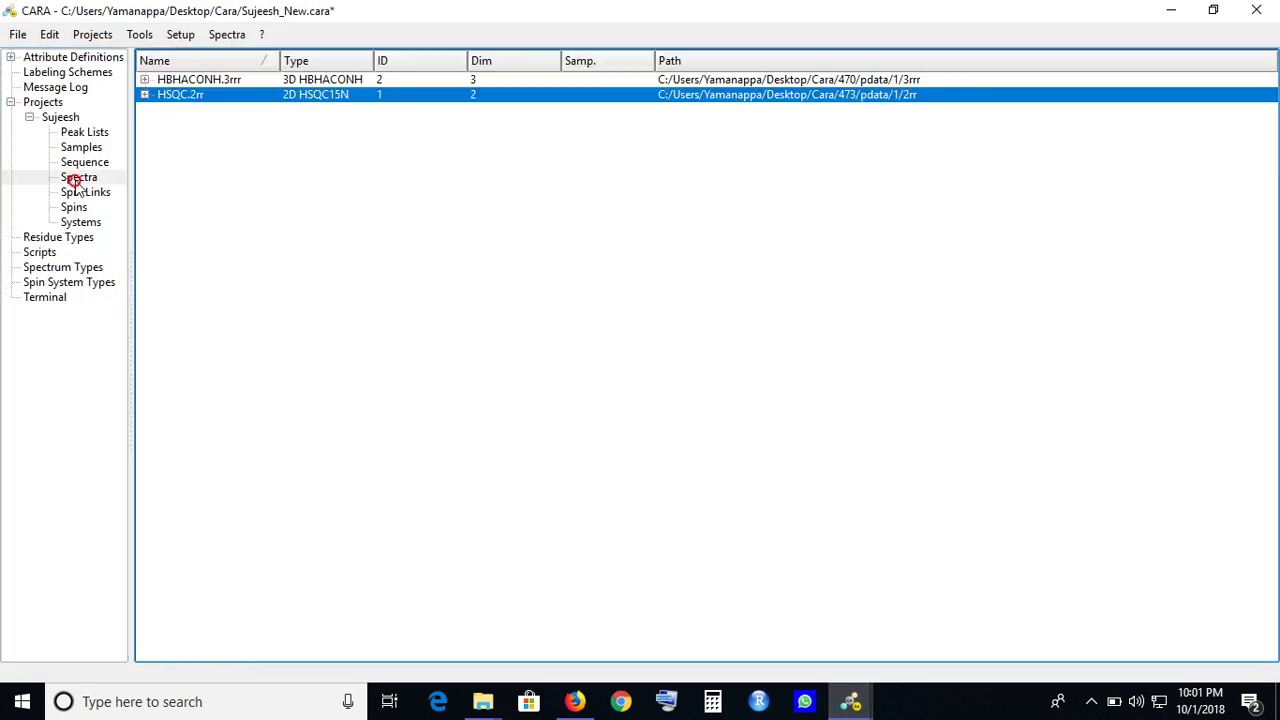
pyautogui.rightClick(417, 104)
pyautogui.click(495, 14)
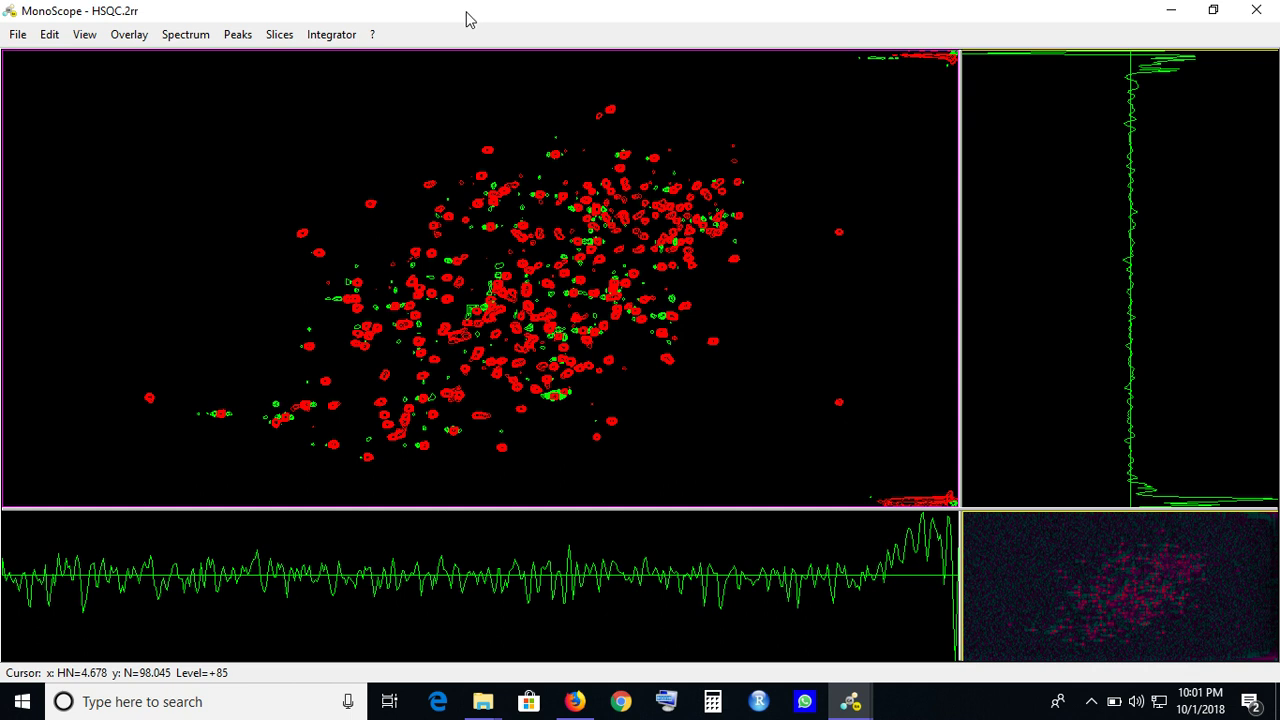
# - Import the hsqc.peaks peak list from the Cara folder onto the HSQC spectrum
pyautogui.click(237, 34)
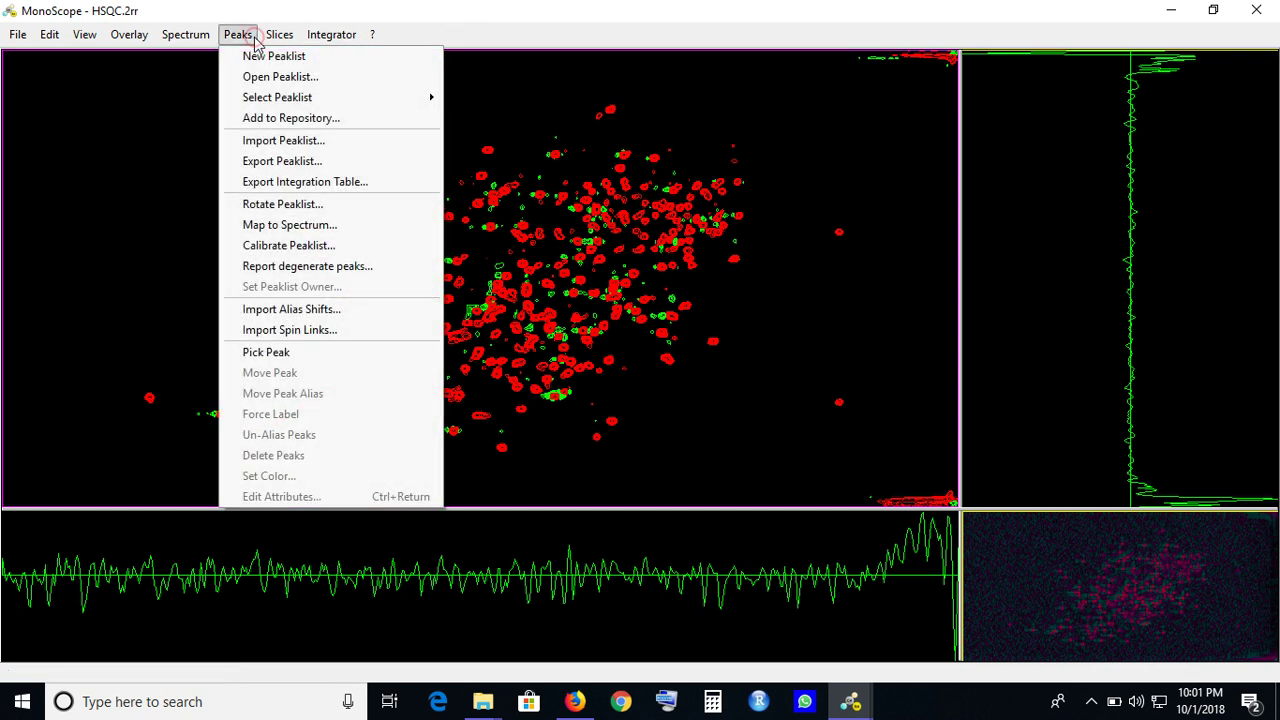
pyautogui.click(272, 140)
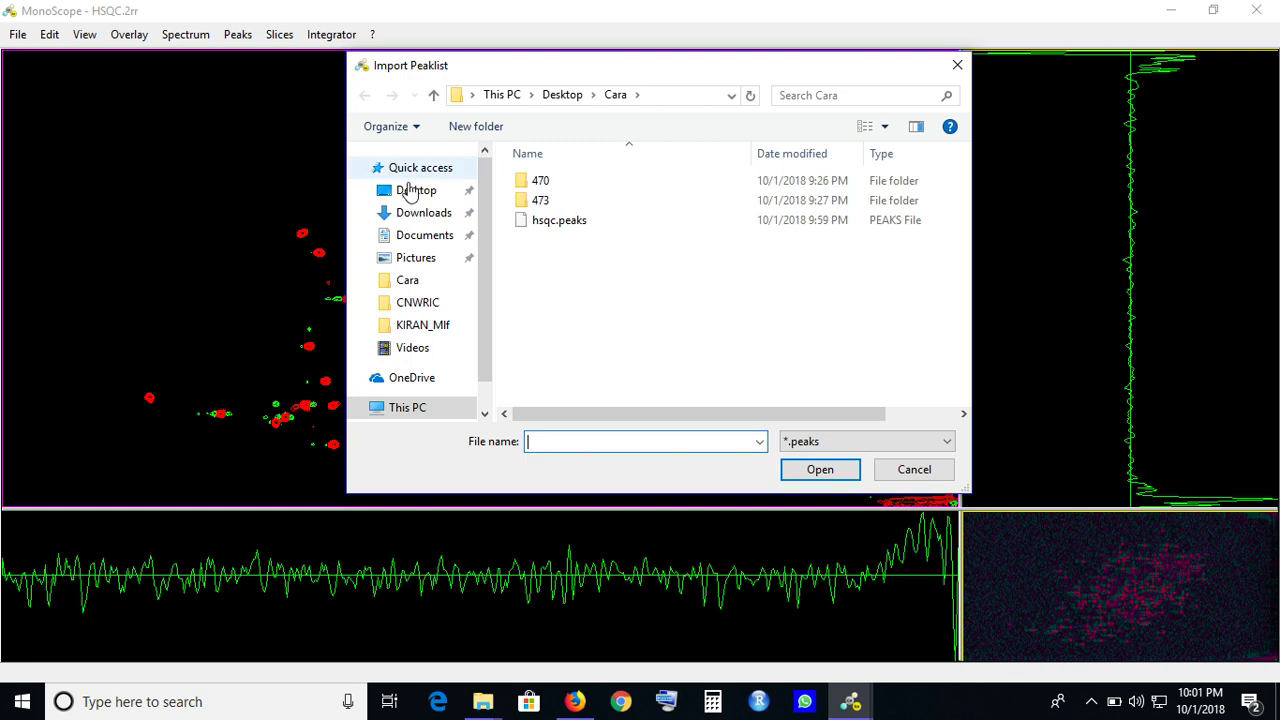
pyautogui.click(559, 222)
pyautogui.click(816, 470)
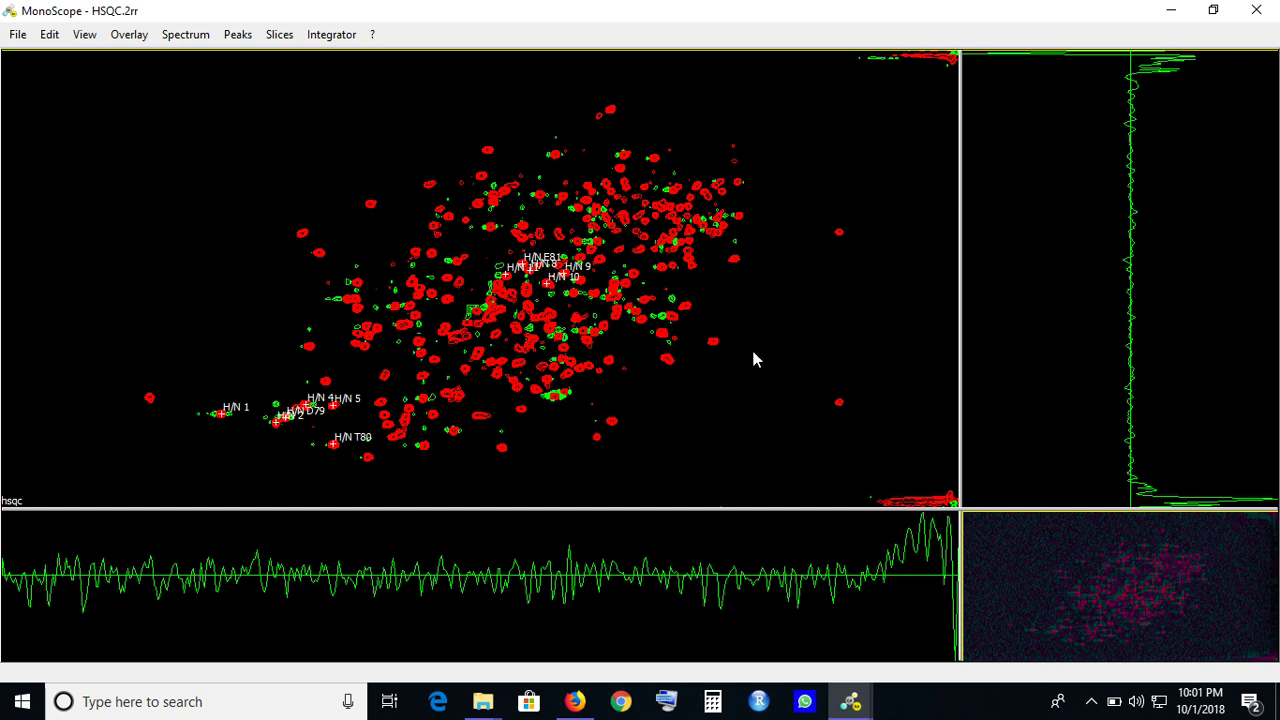
# - Bring up the print preview of the HSQC spectrum and set the positive contour color to red
pyautogui.click(16, 36)
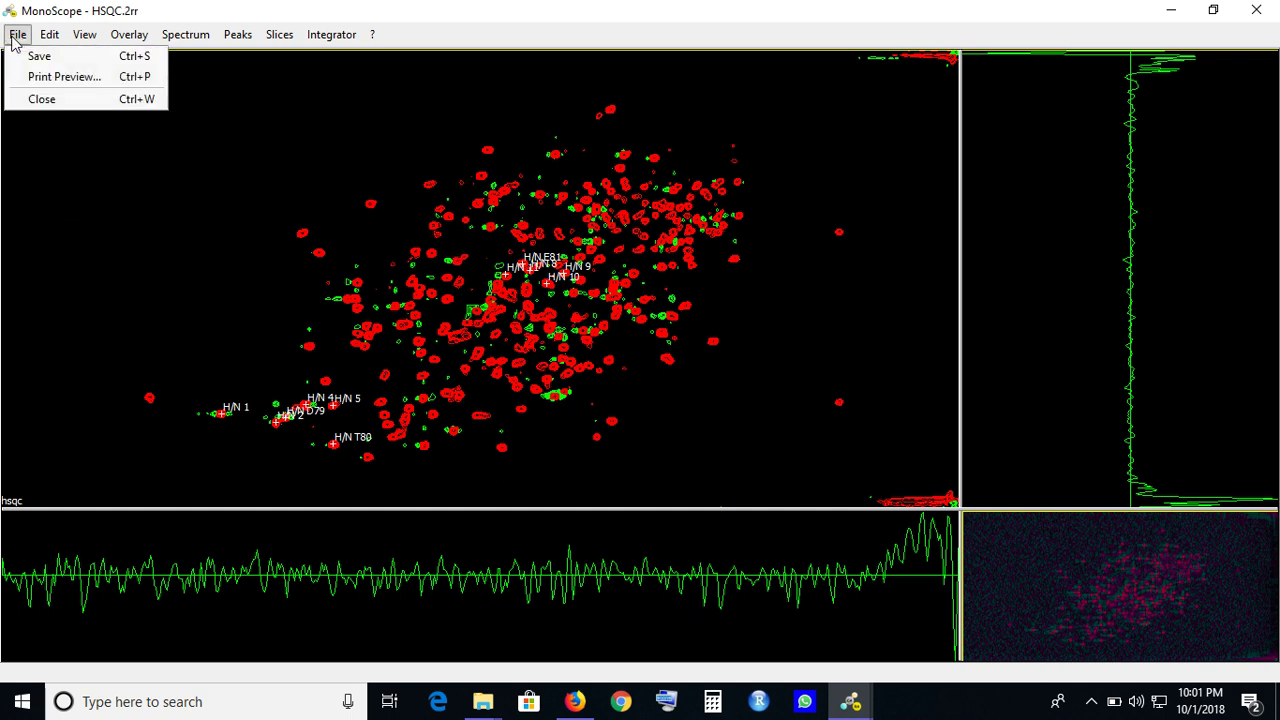
pyautogui.click(28, 82)
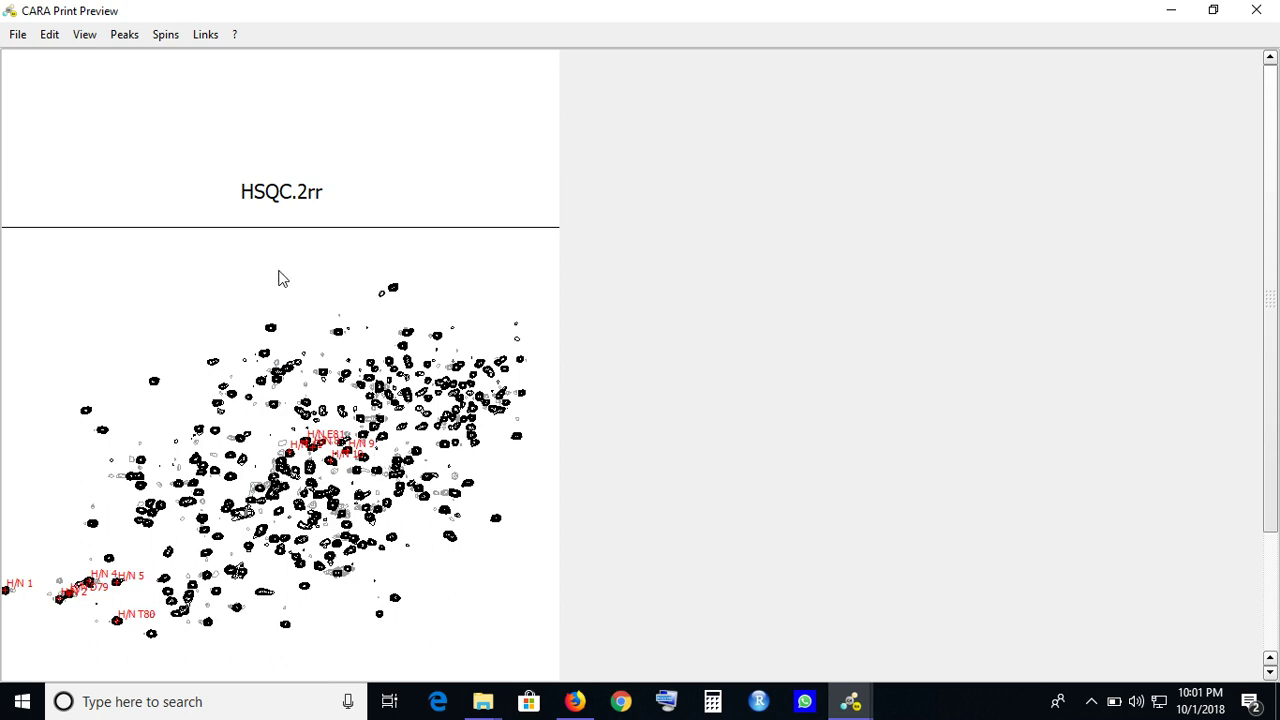
pyautogui.rightClick(267, 270)
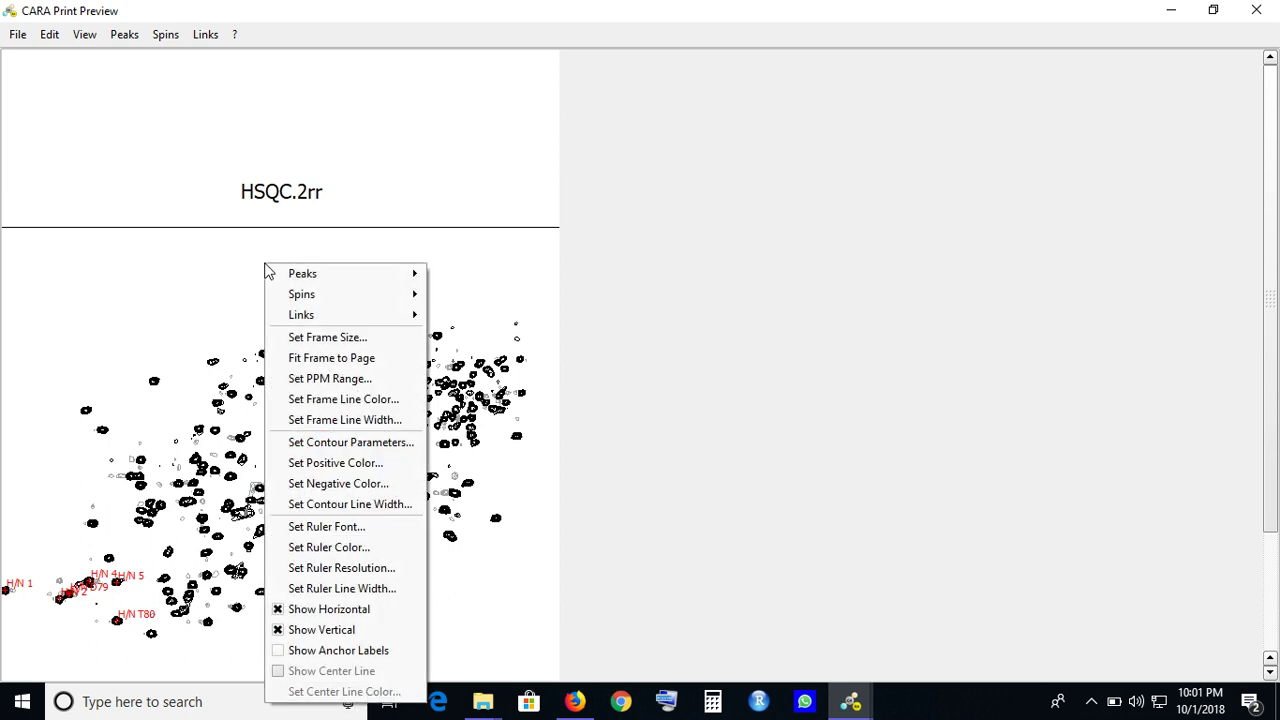
pyautogui.click(352, 463)
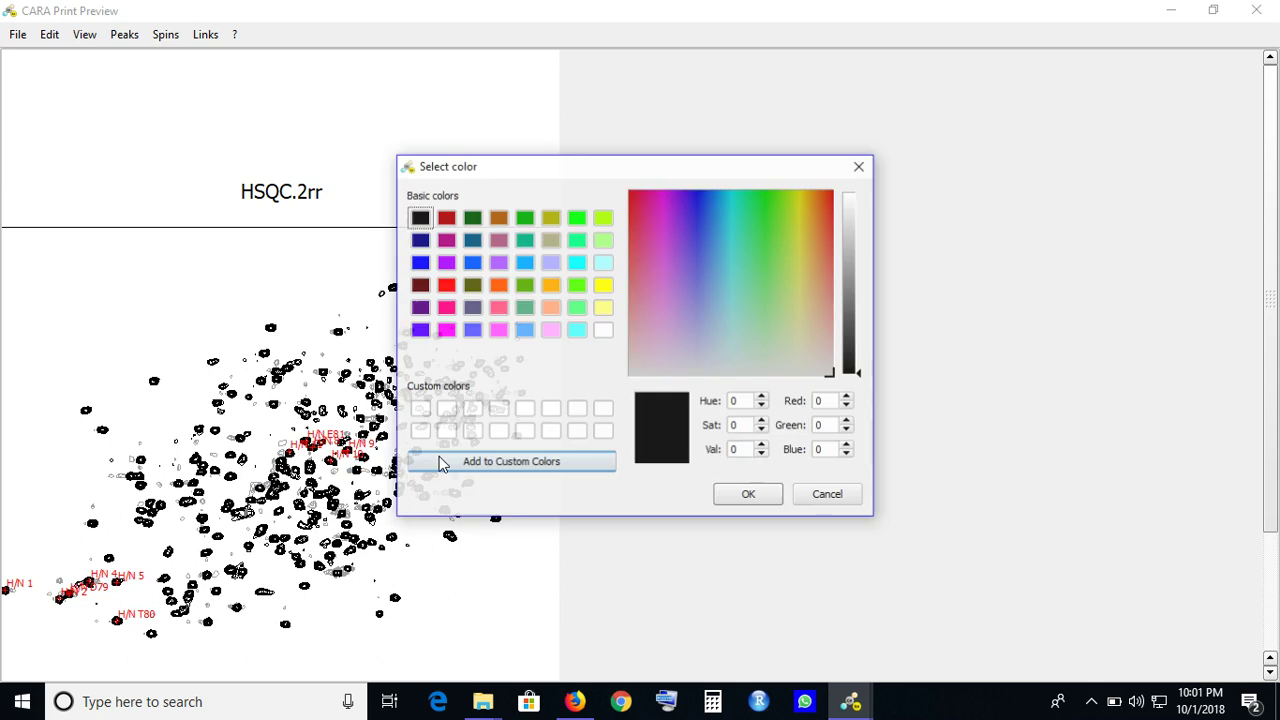
pyautogui.click(446, 286)
pyautogui.click(749, 497)
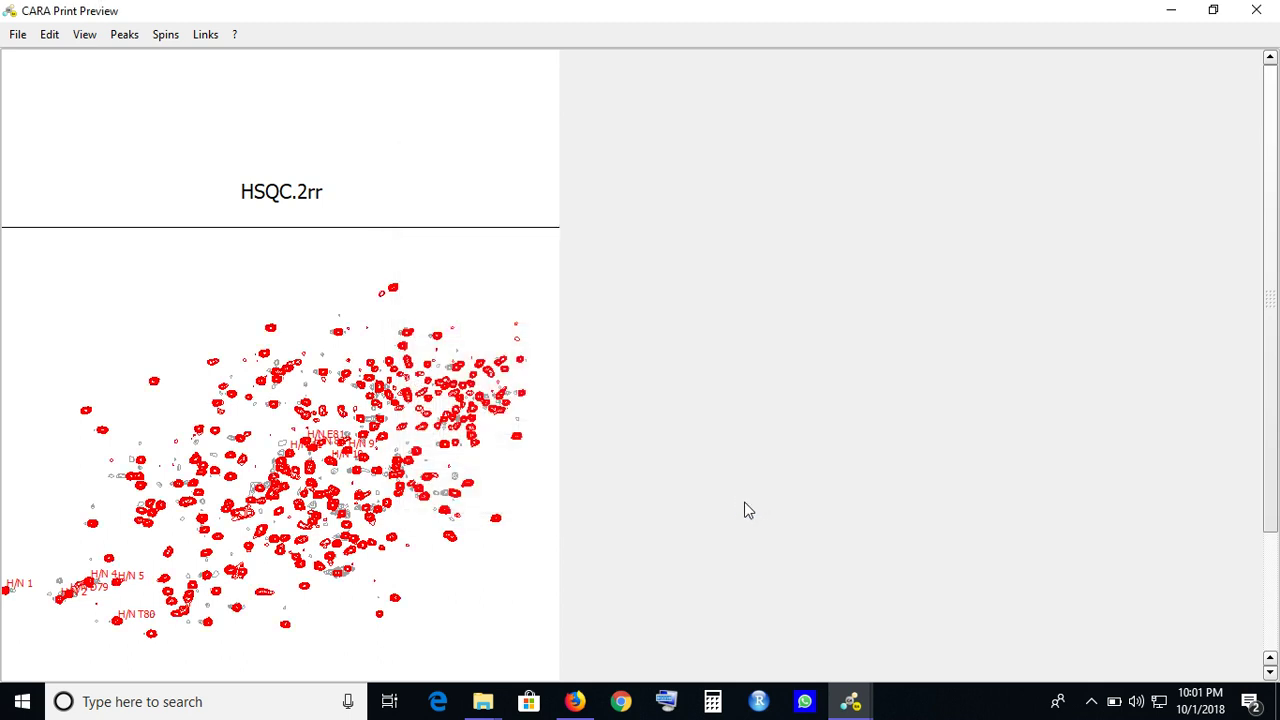
# - Set the ruler color of the HSQC plot to green
pyautogui.rightClick(284, 251)
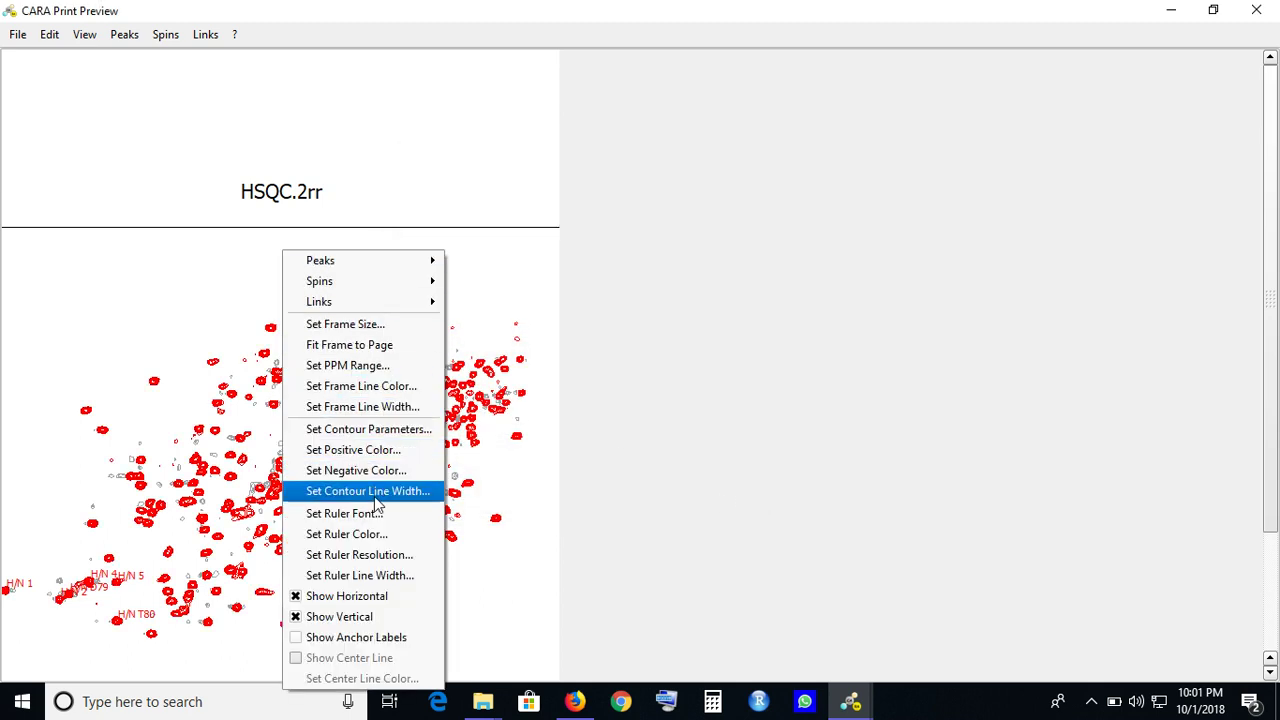
pyautogui.click(368, 538)
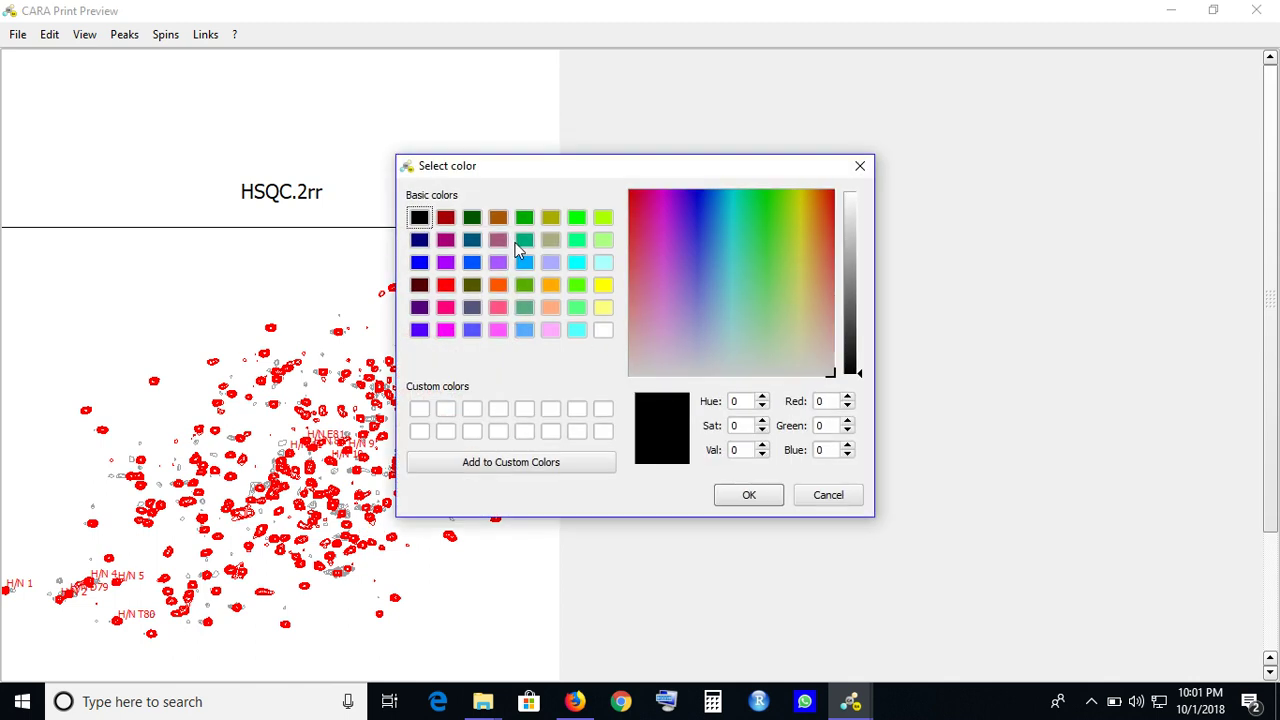
pyautogui.click(524, 217)
pyautogui.click(746, 497)
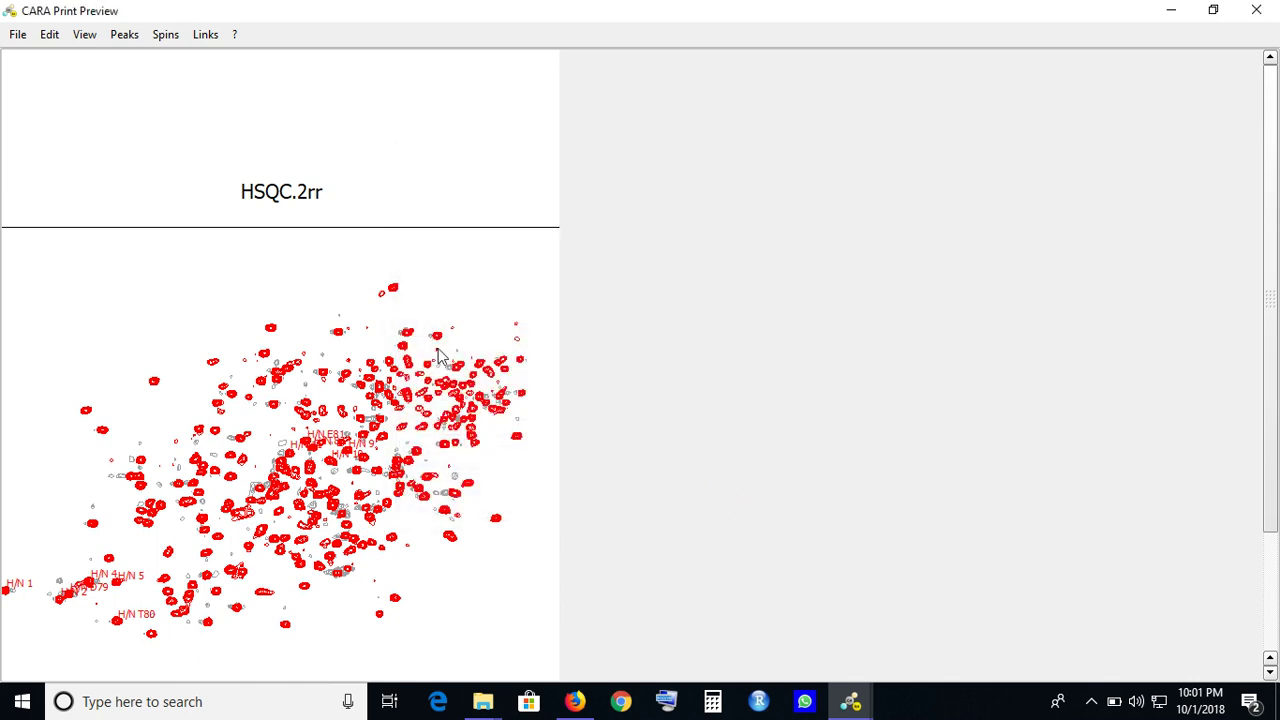
pyautogui.rightClick(329, 251)
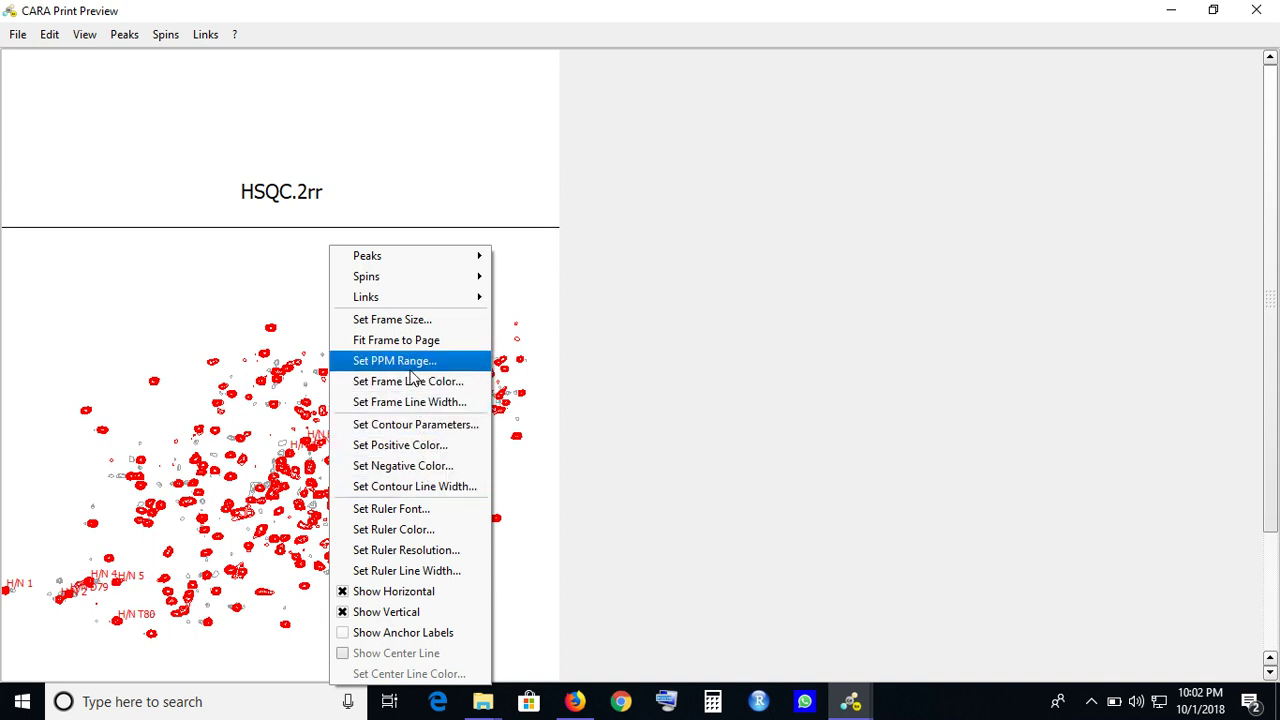
pyautogui.click(556, 380)
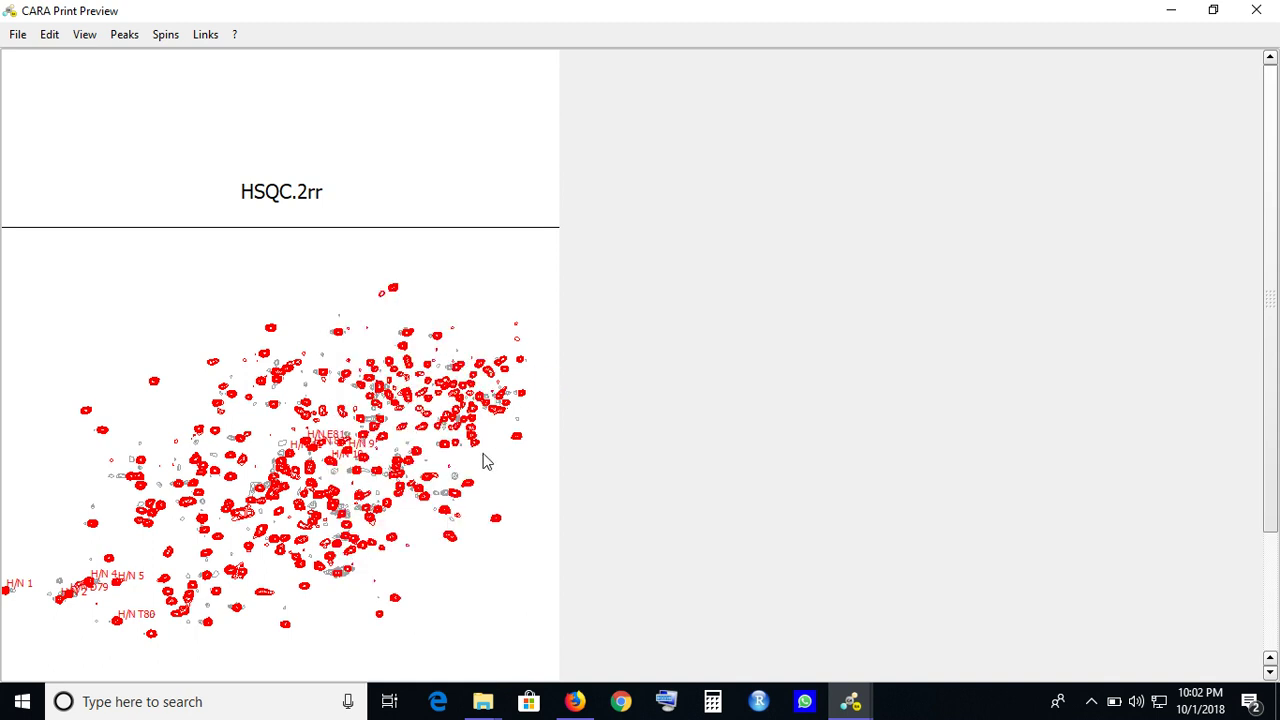
pyautogui.rightClick(170, 315)
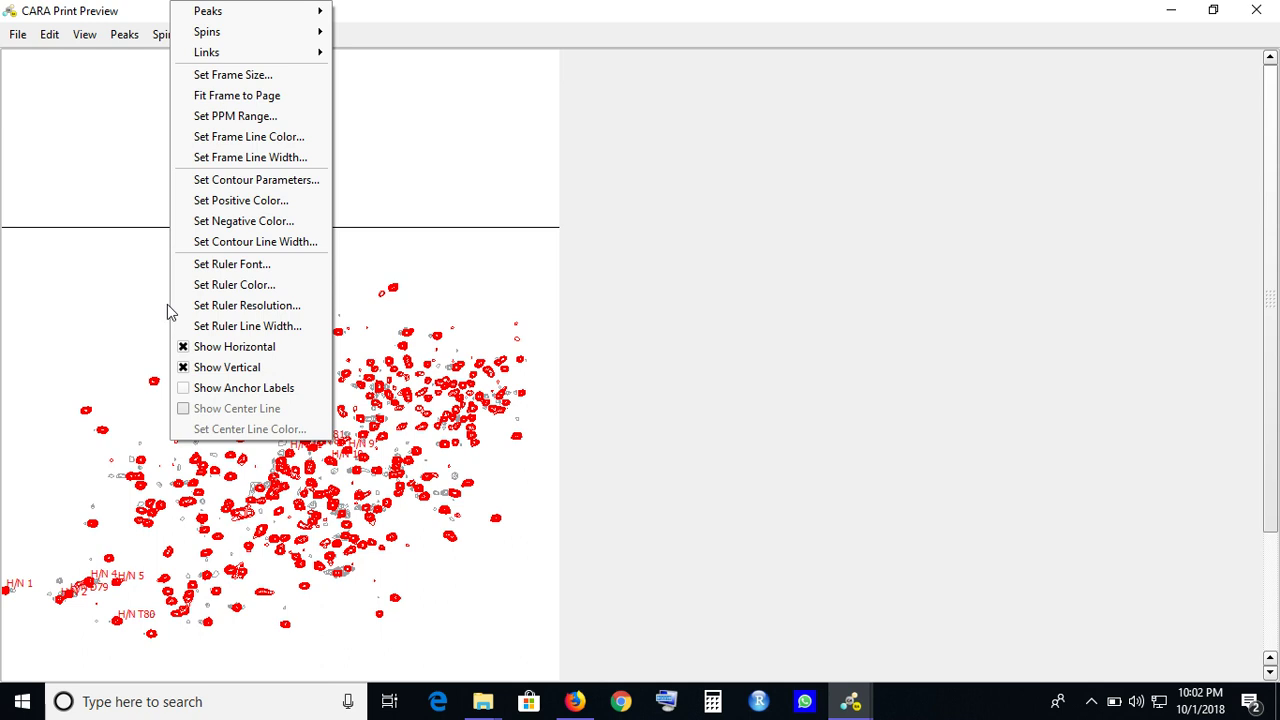
pyautogui.click(116, 291)
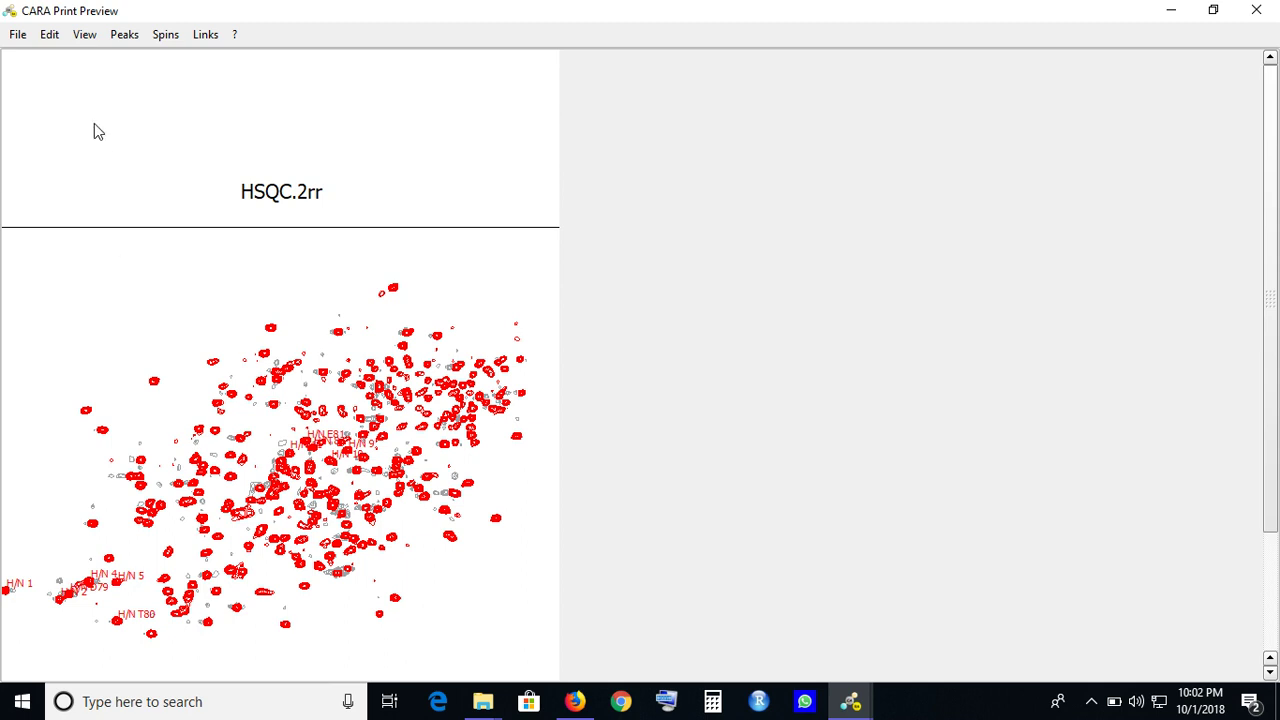
# - View the available printers for the HSQC plot and cancel without printing
pyautogui.click(20, 37)
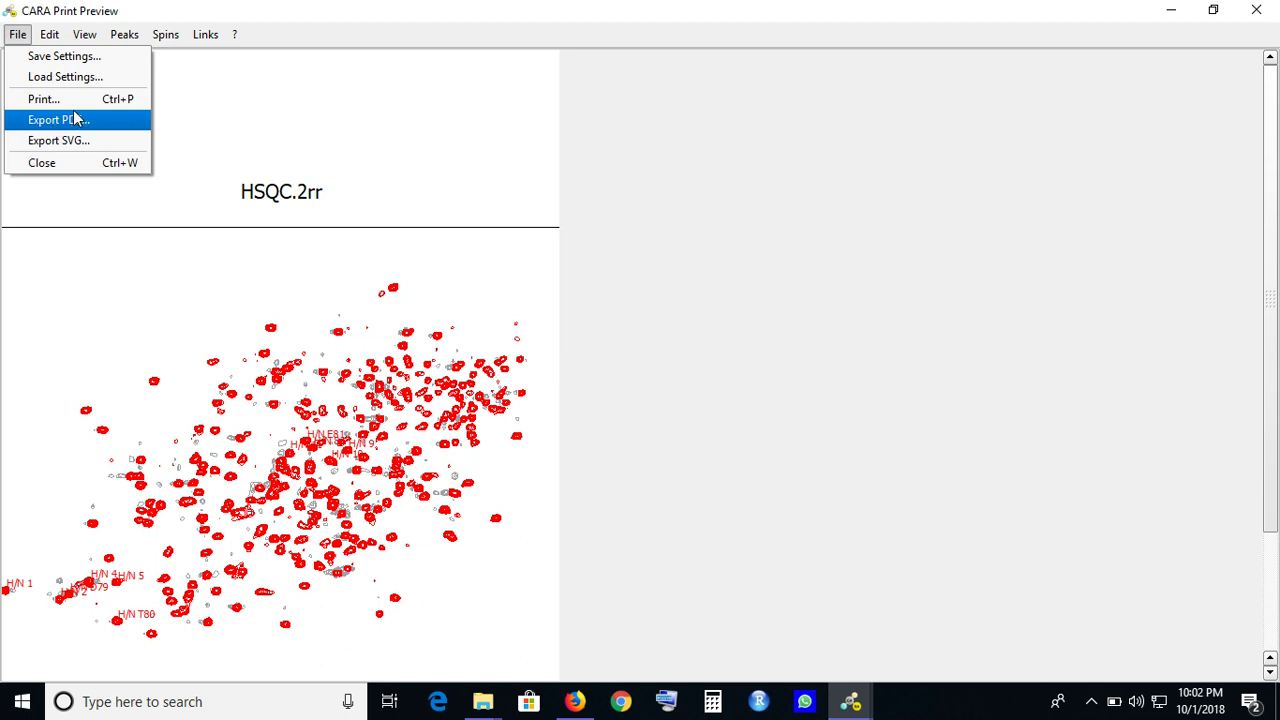
pyautogui.click(82, 100)
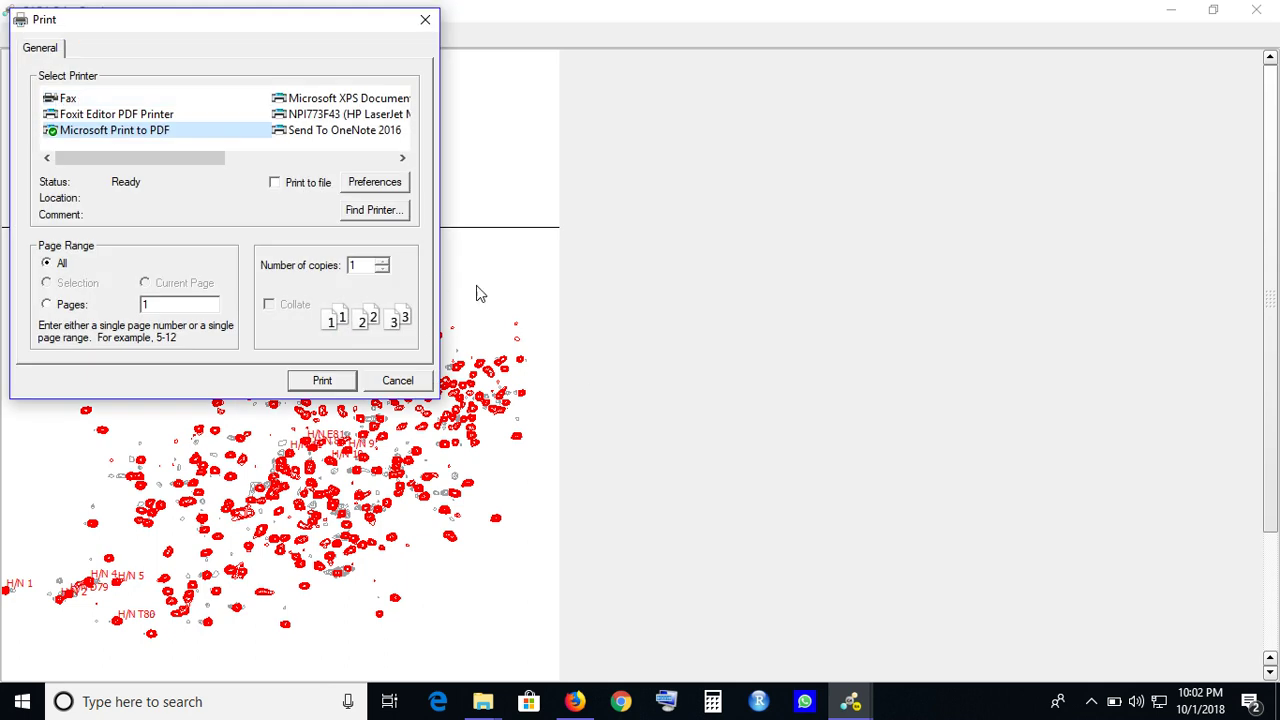
pyautogui.click(395, 385)
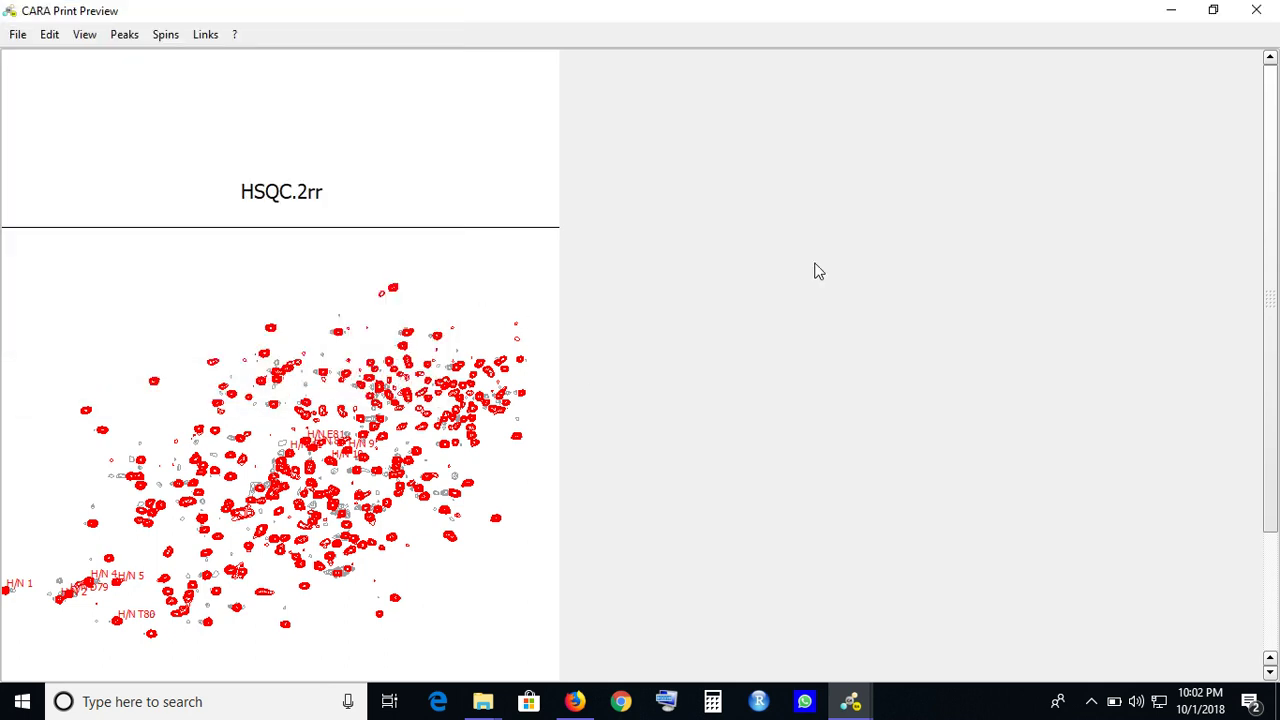
# - Close the print preview, MonoScope and CARA without saving the peak lists or the repository
pyautogui.click(1256, 9)
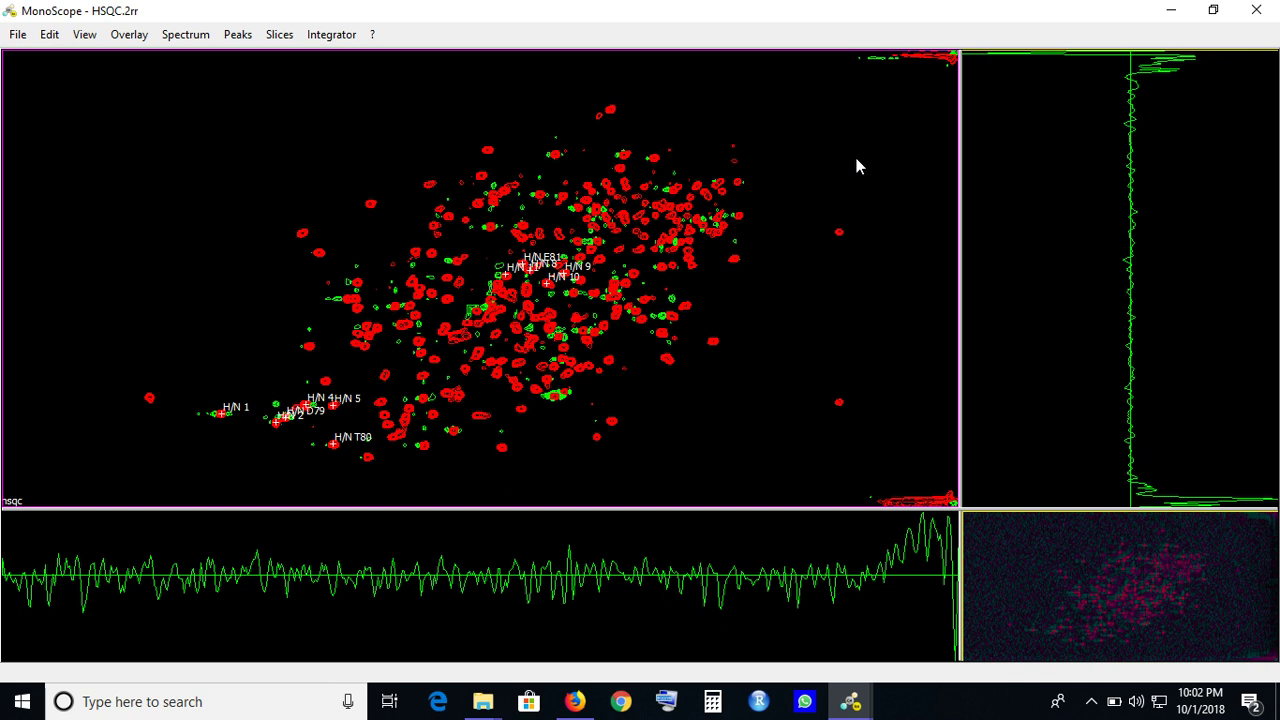
pyautogui.click(1256, 9)
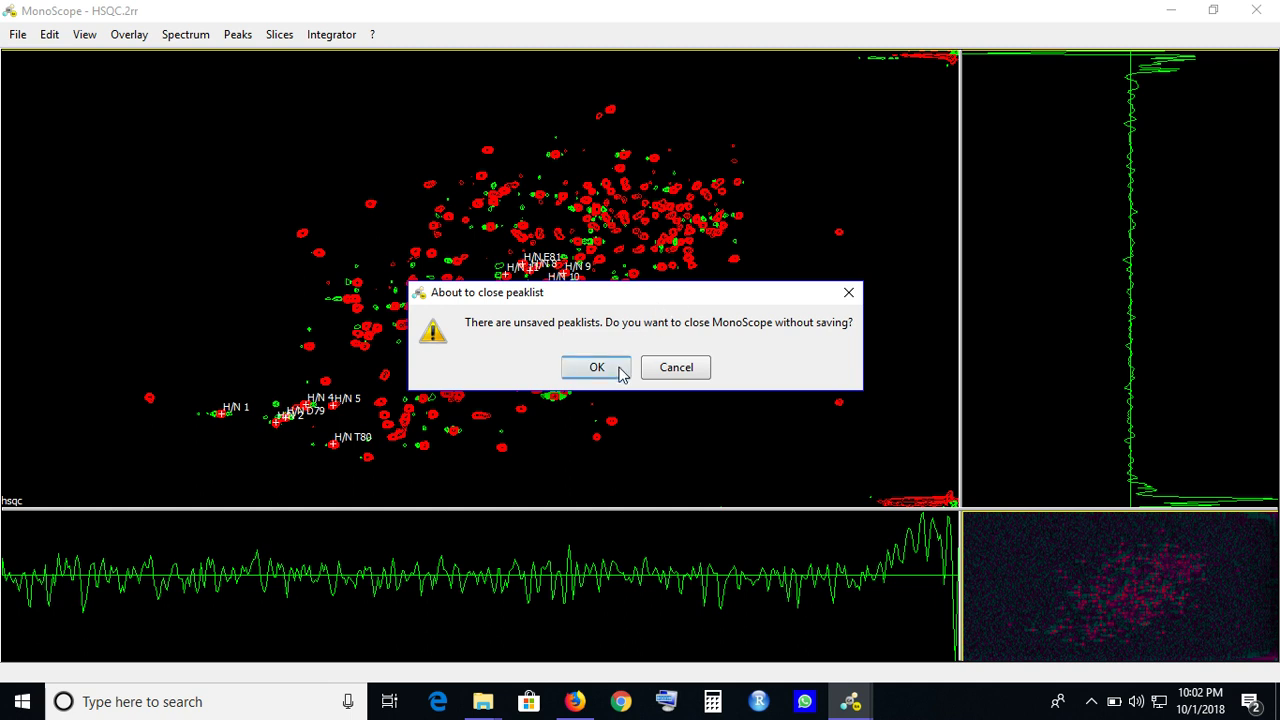
pyautogui.click(596, 368)
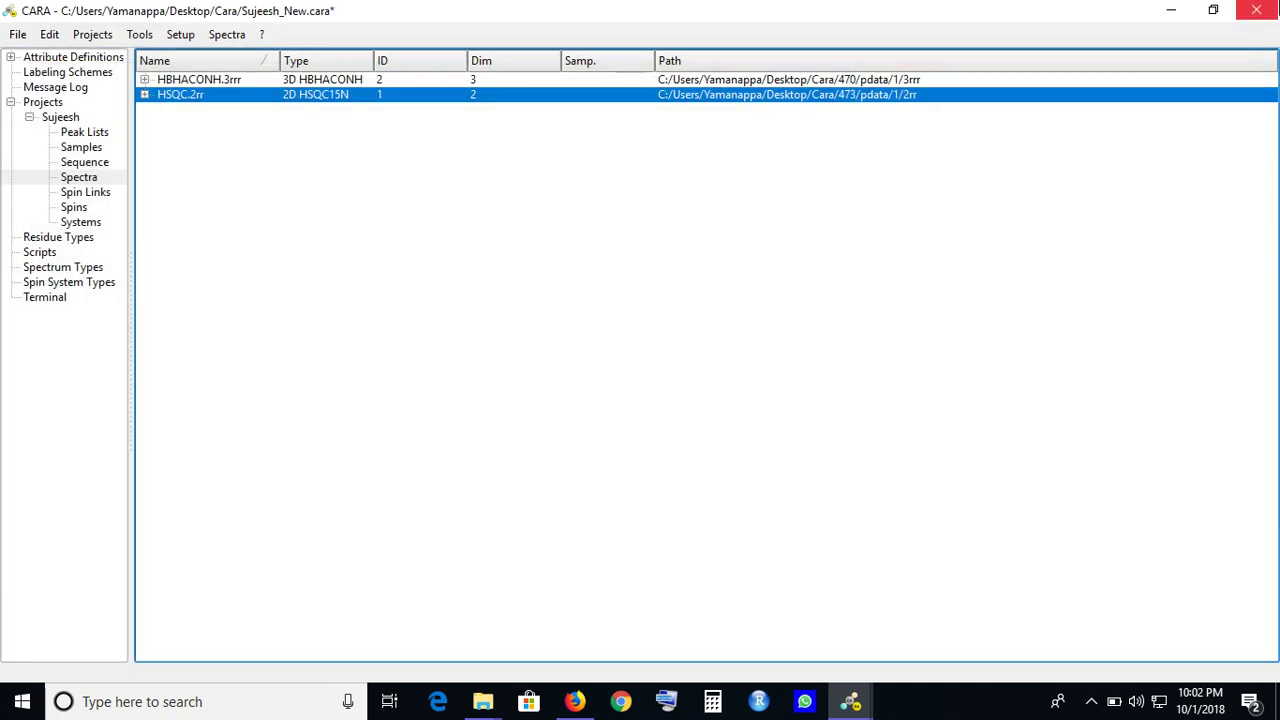
pyautogui.click(1256, 9)
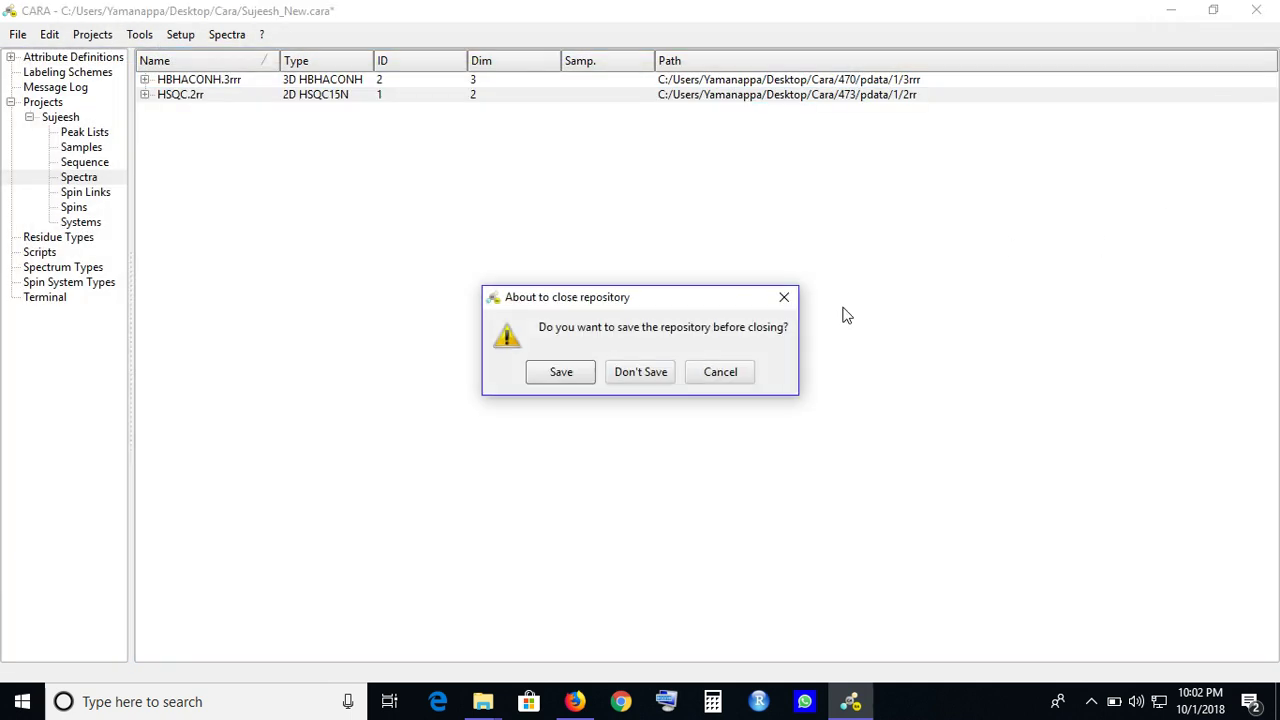
pyautogui.click(636, 371)
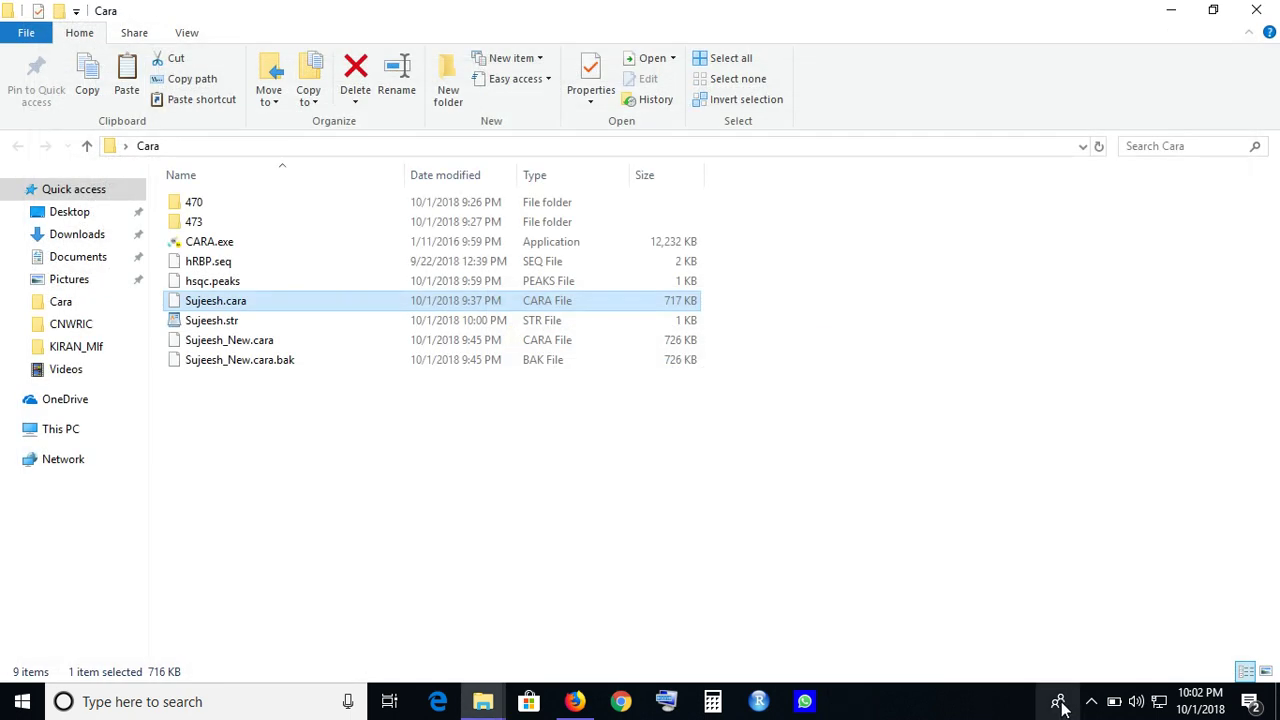